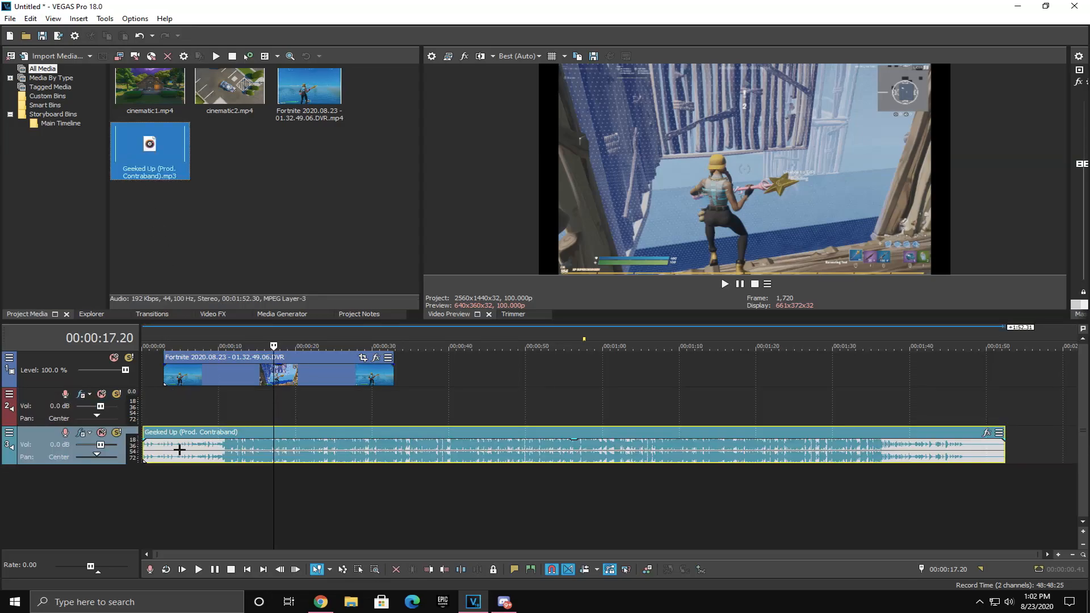
Step: Move the Fortnite gameplay clip further along the timeline and place cinematic1.mp4 at the very start
key(Home)
drag(245, 358, 645, 357)
drag(153, 106, 152, 369)
Step: Shift the Geeked Up song so it starts at 00:00:00.00, aligned with the beginning of cinematic1
scroll(246, 378, up, 3)
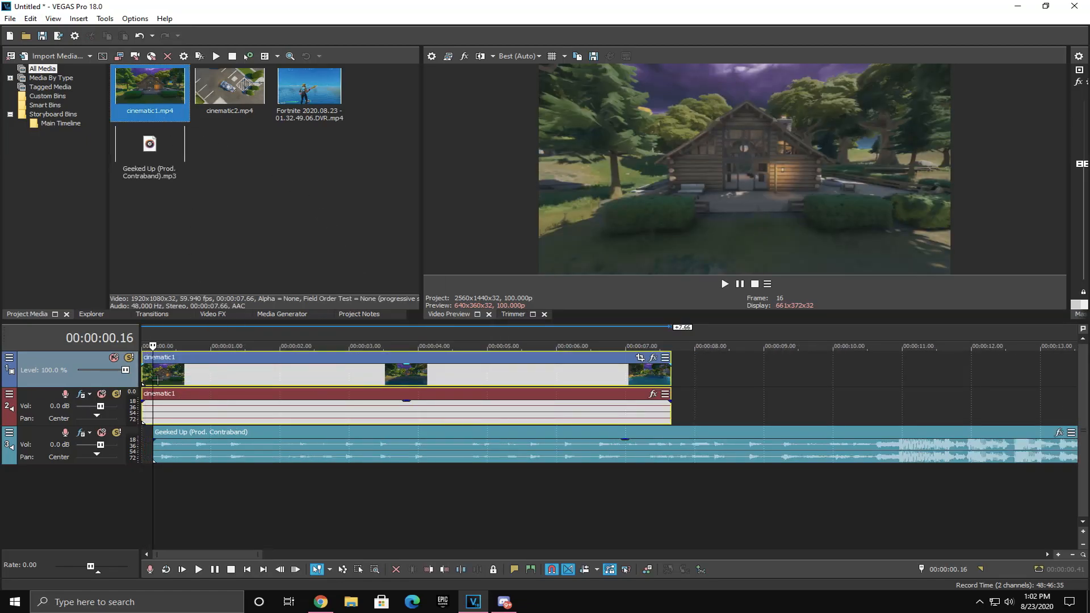
drag(179, 446, 145, 454)
scroll(341, 415, down, 3)
scroll(341, 415, up, 4)
scroll(146, 454, down, 5)
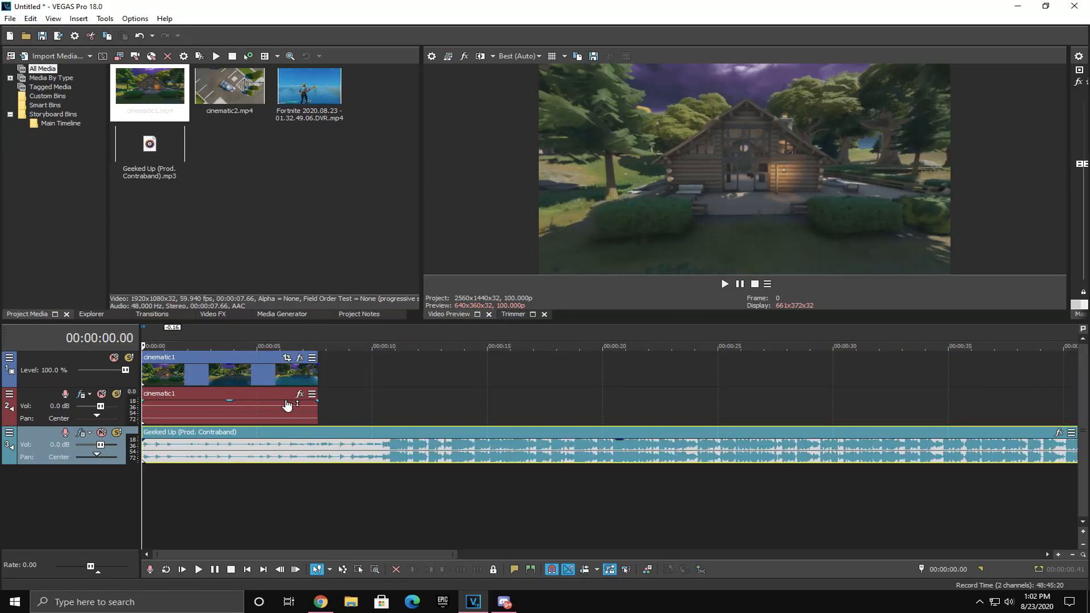
scroll(255, 405, up, 3)
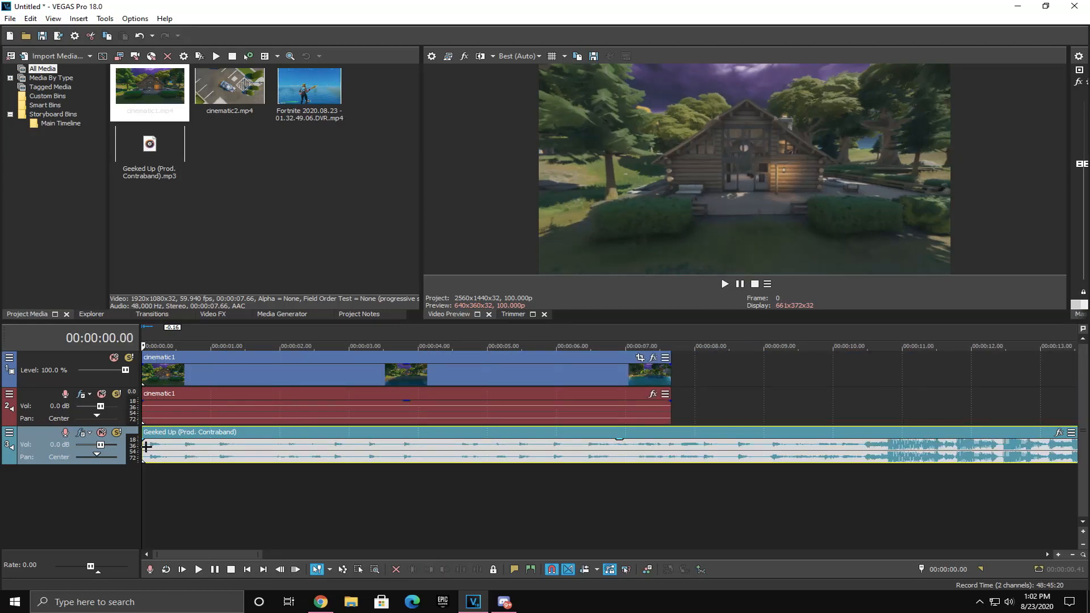
Step: Play the song's opening and examine its waveform with the playhead on the first beat at 00:00:00.12
click(188, 445)
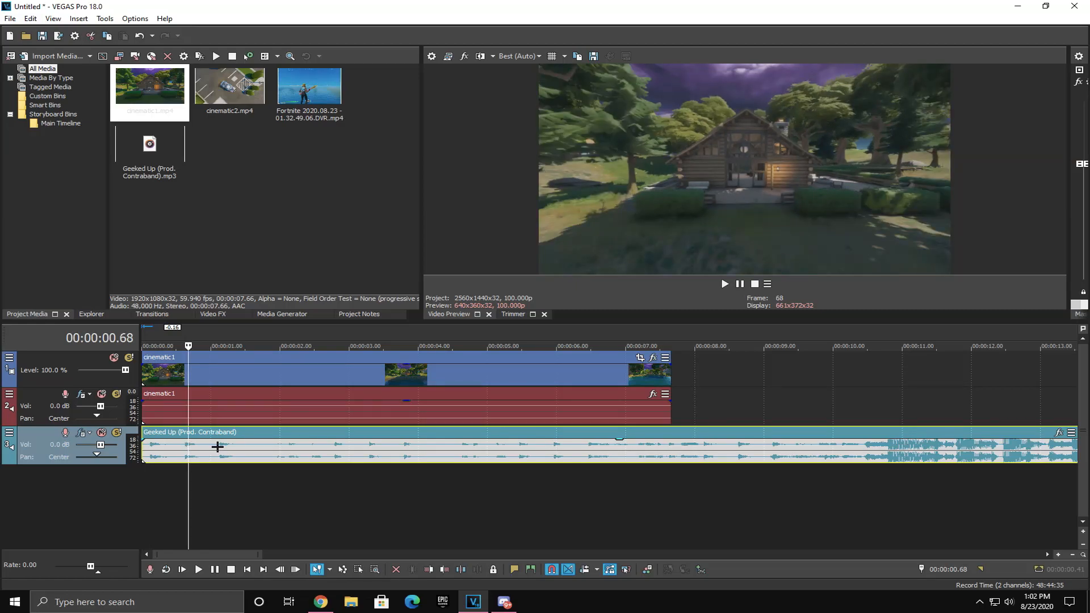
click(149, 448)
key(space)
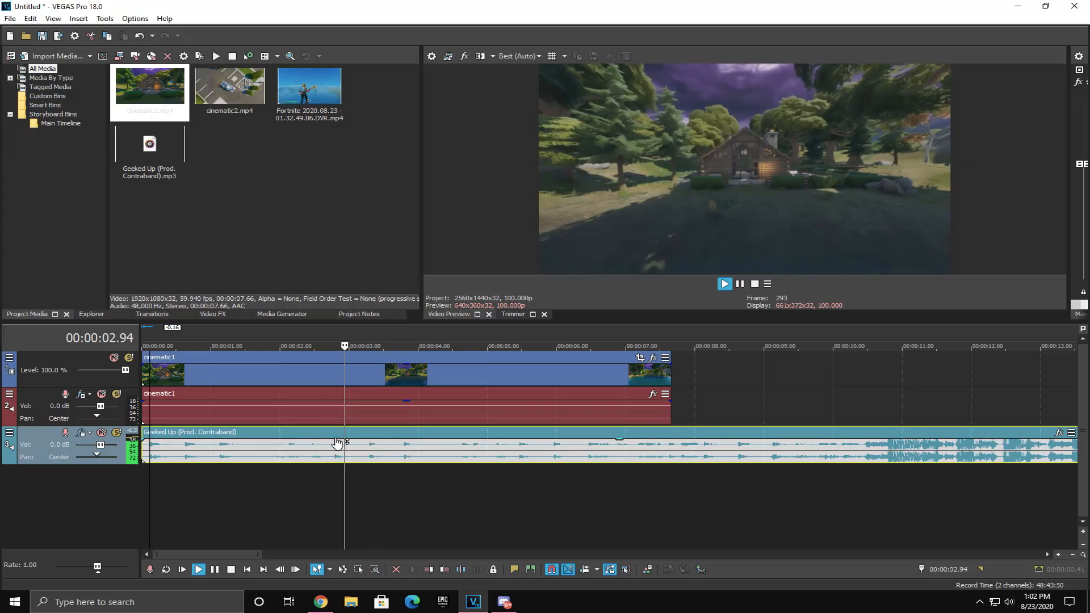
key(space)
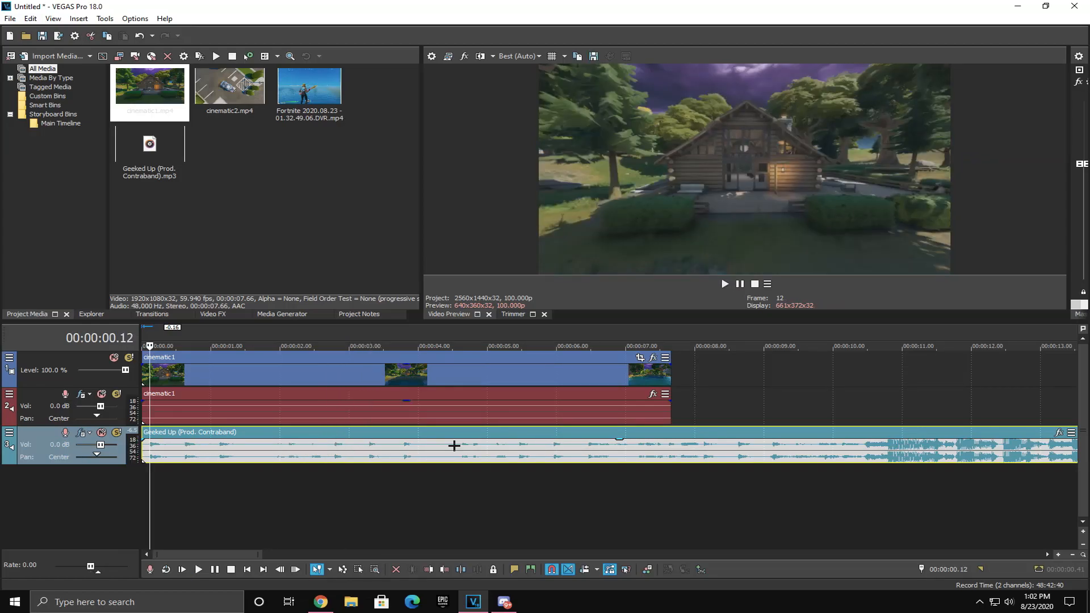
scroll(471, 462, up, 5)
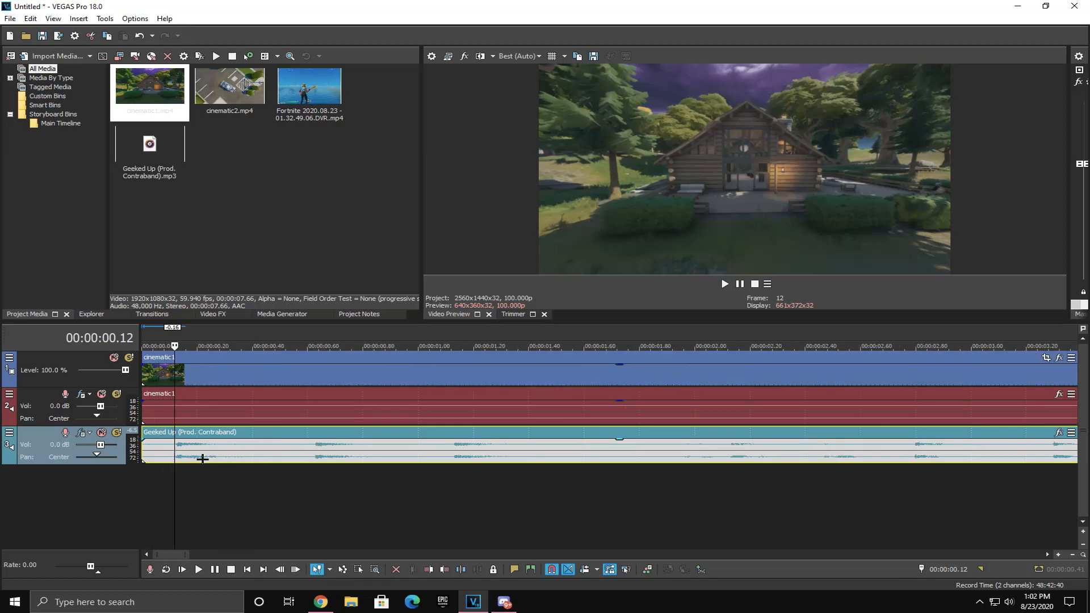
right_click(296, 455)
click(209, 444)
scroll(207, 446, down, 4)
scroll(221, 428, up, 3)
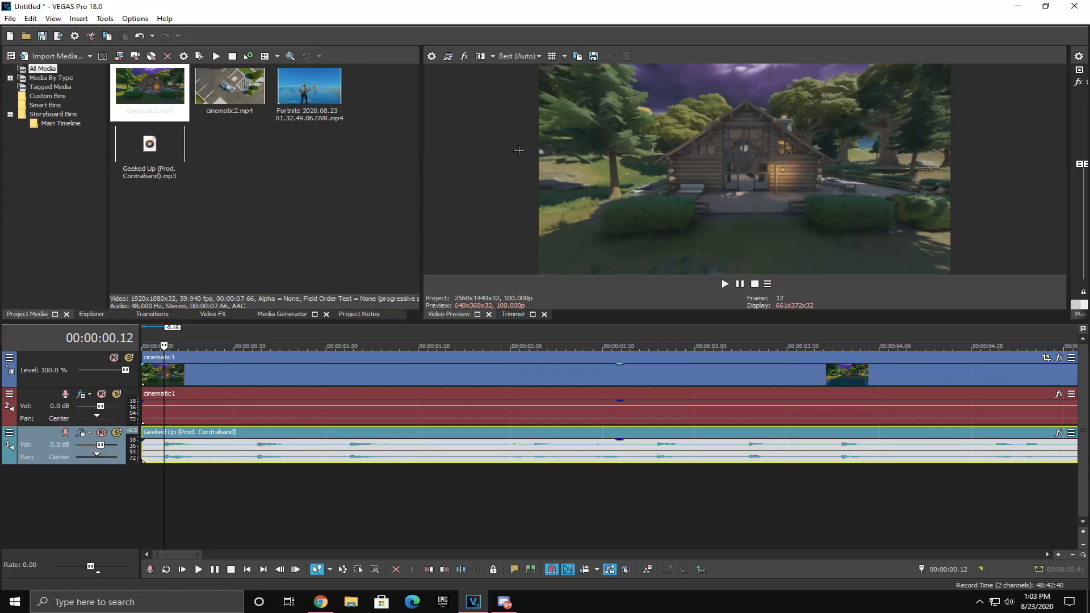
Step: Set the project's stereoscopic 3D mode to Anaglyphic (red/cyan) and apply the project properties
click(430, 56)
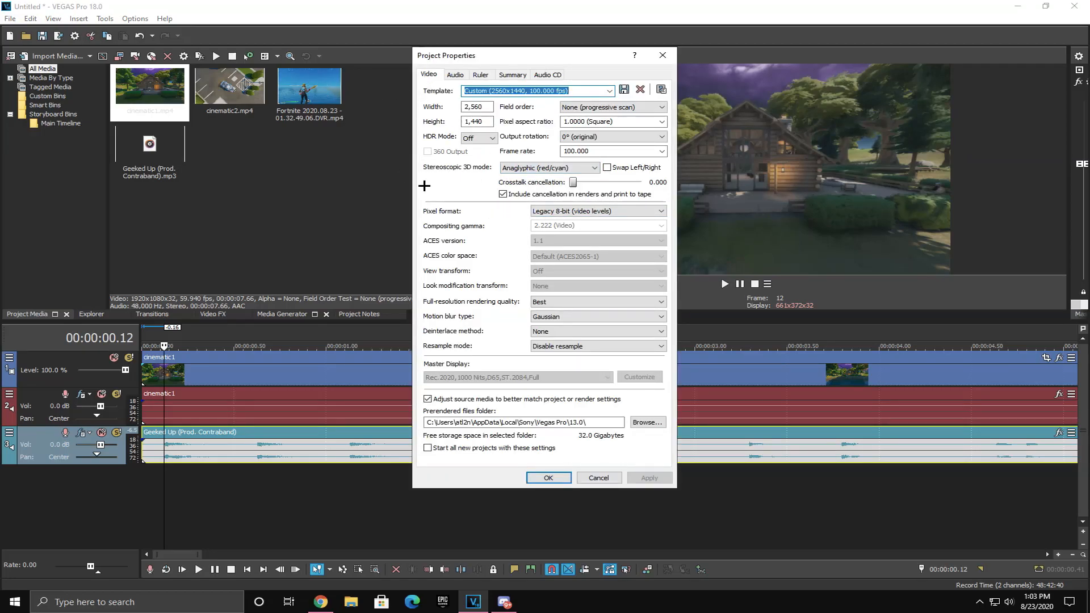
click(543, 171)
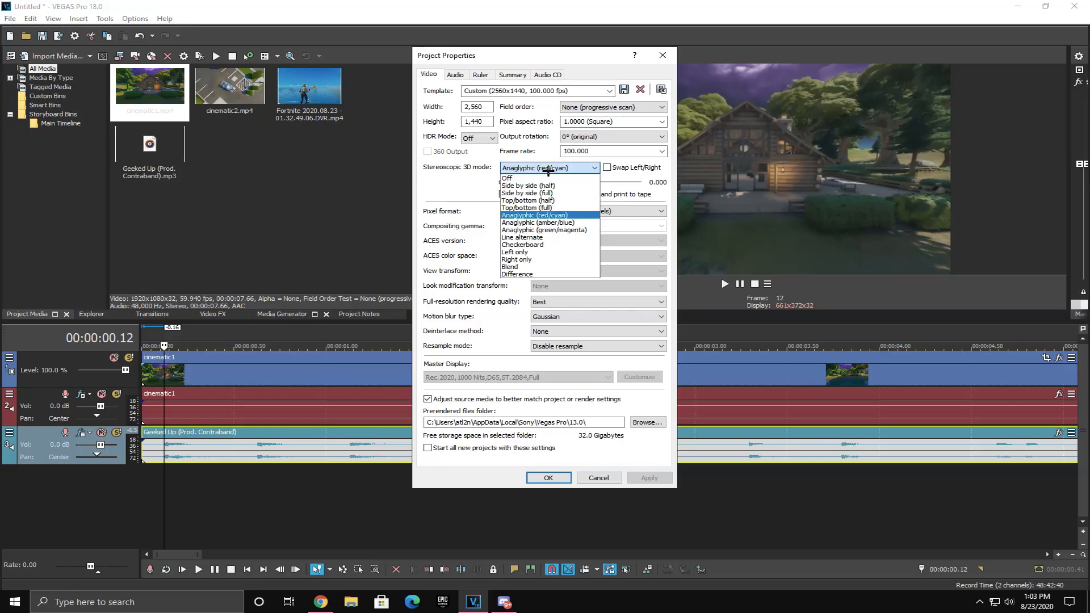
click(583, 216)
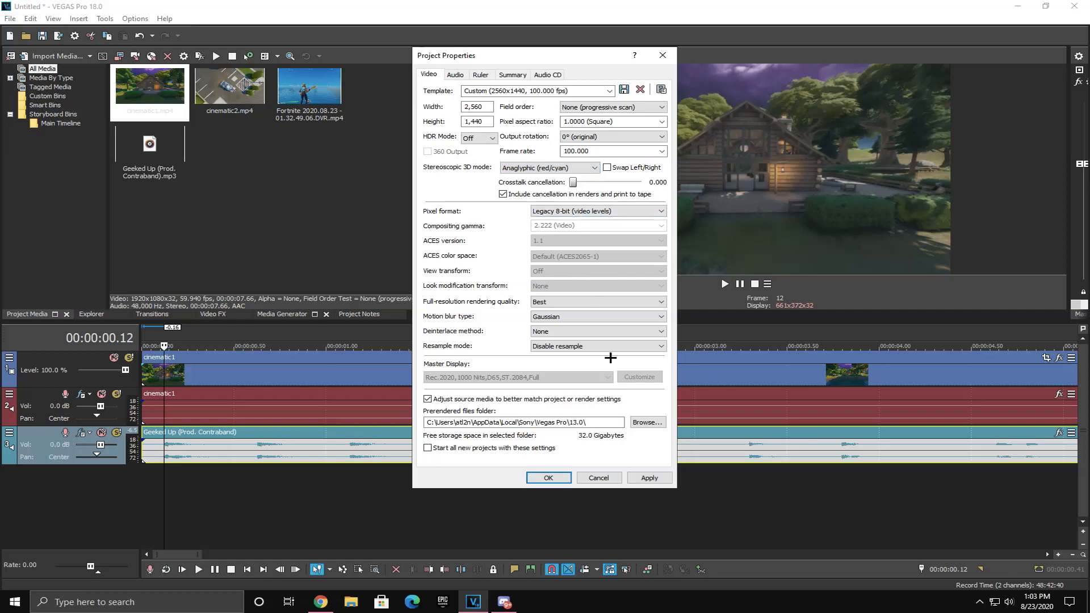
click(654, 477)
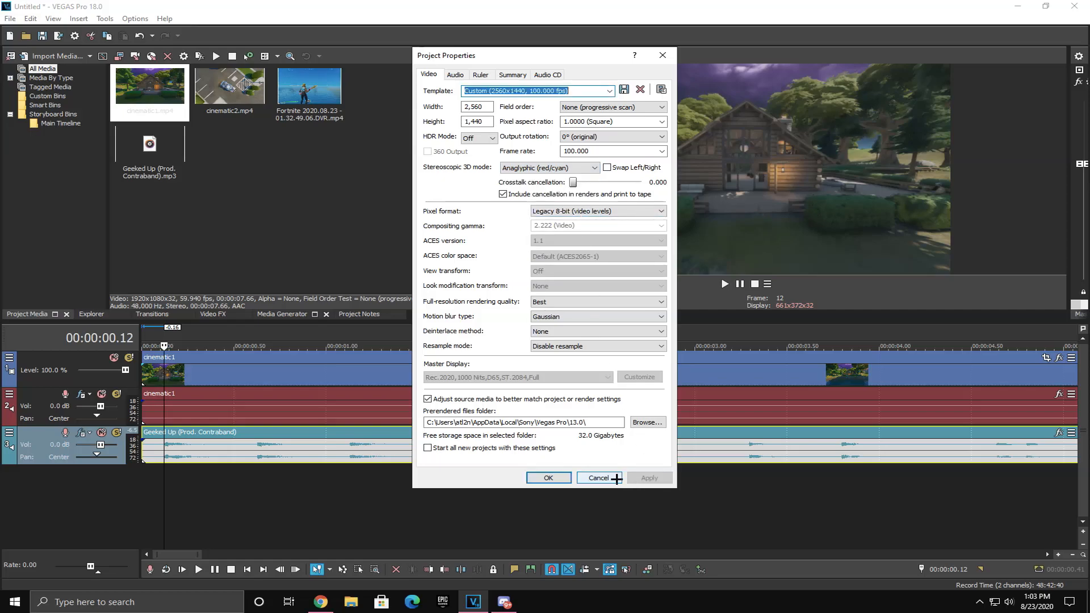
click(548, 478)
Step: Shift cinematic1 to start at 00:00:00.08 and give its video a fade-in about 16 frames long
scroll(352, 349, down, 10)
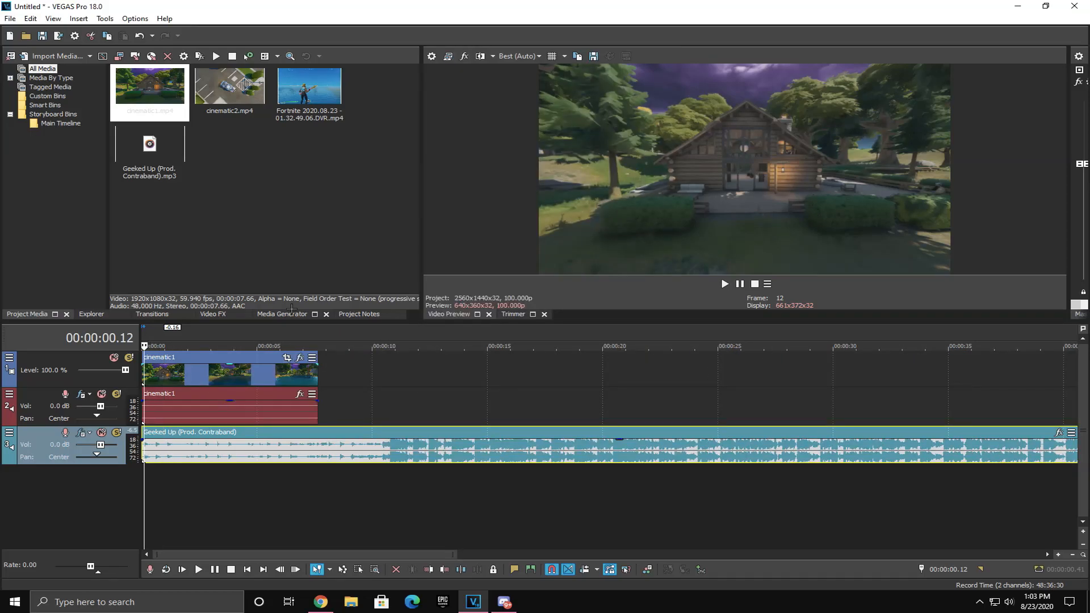
scroll(266, 408, up, 10)
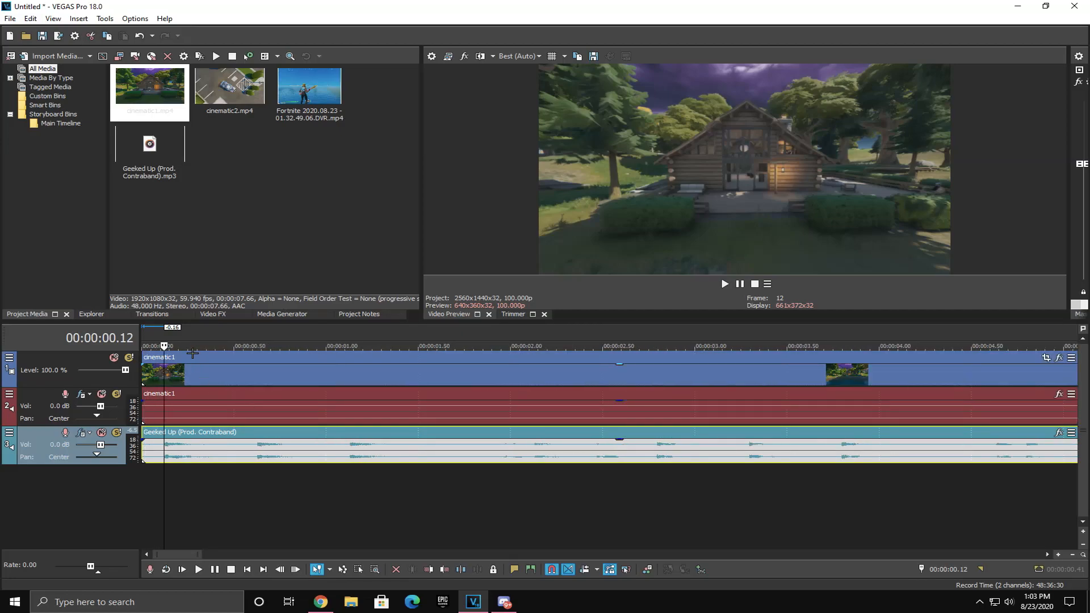
mouse_move(199, 373)
mouse_down()
mouse_move(211, 375)
mouse_move(171, 360)
mouse_move(272, 361)
mouse_move(188, 361)
mouse_up()
key(space)
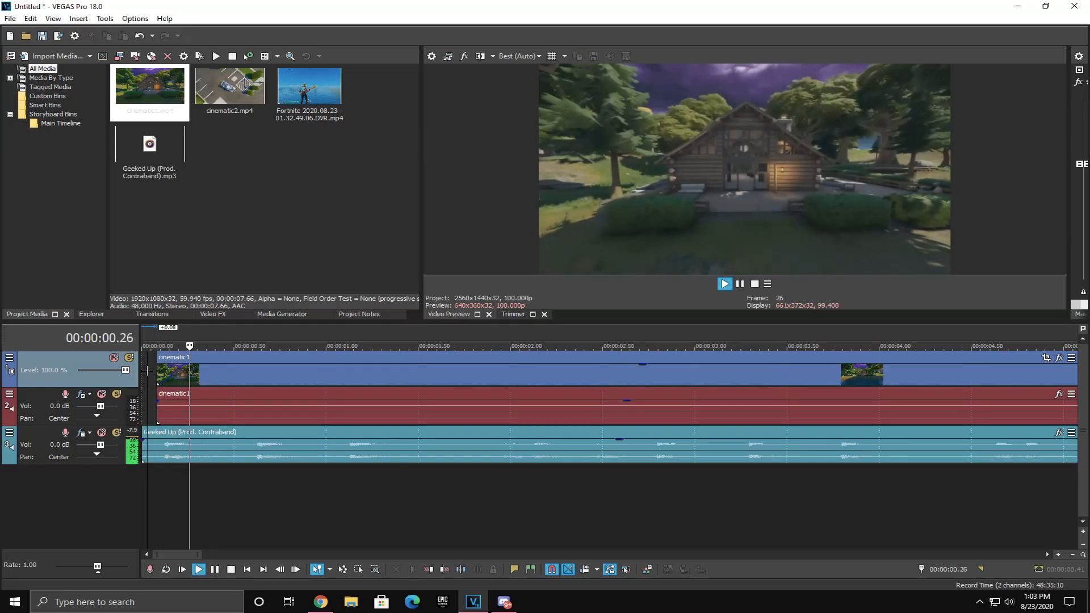
key(space)
click(182, 370)
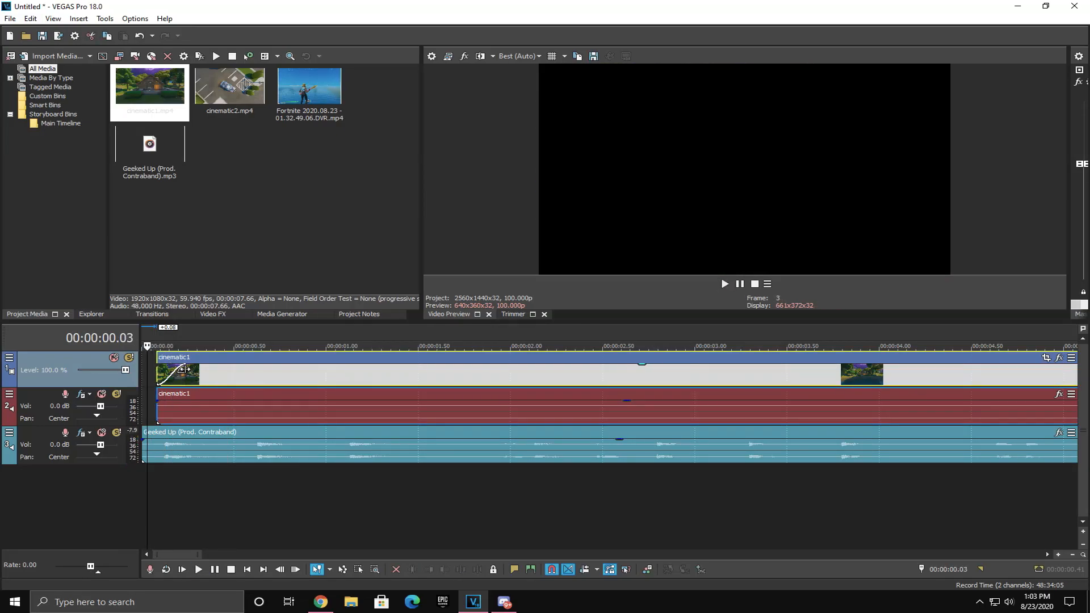
Step: Look through the video effects for a saturation effect, trying the search terms "Satur" and "sa"
click(259, 376)
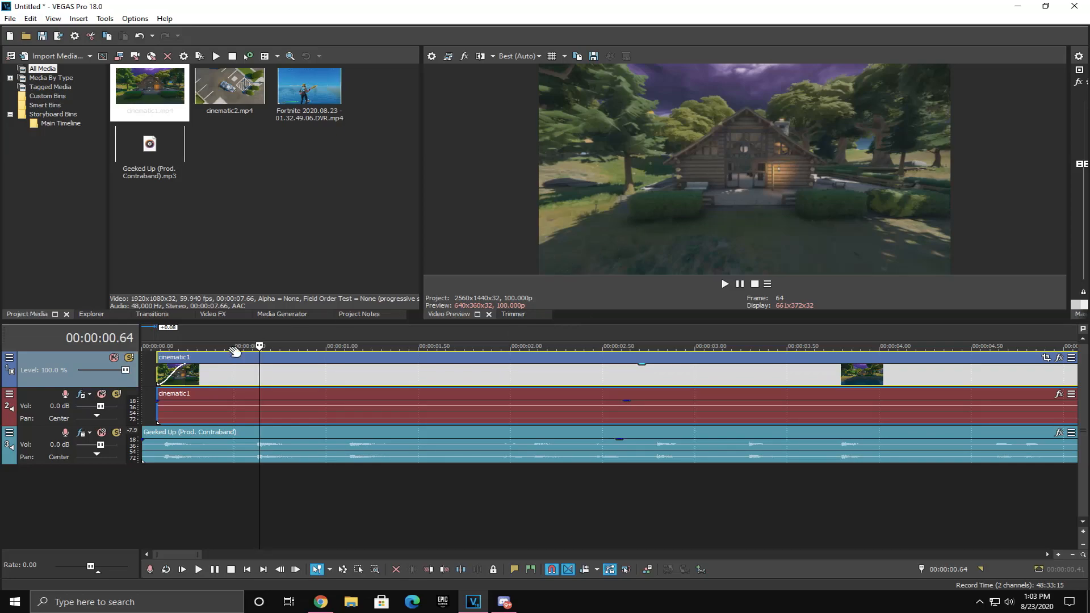
click(209, 314)
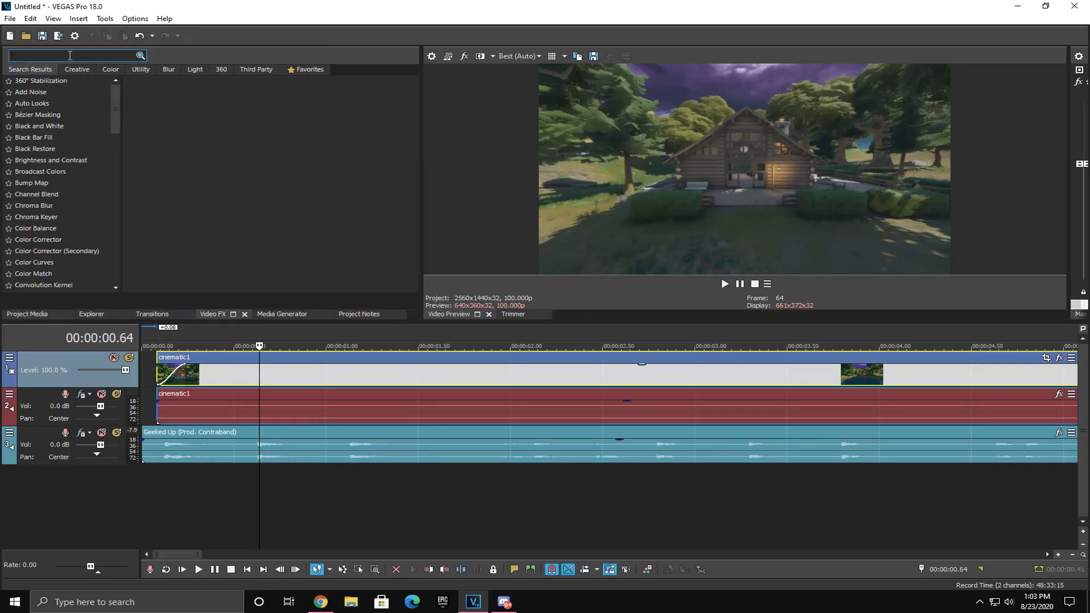
text(Satur)
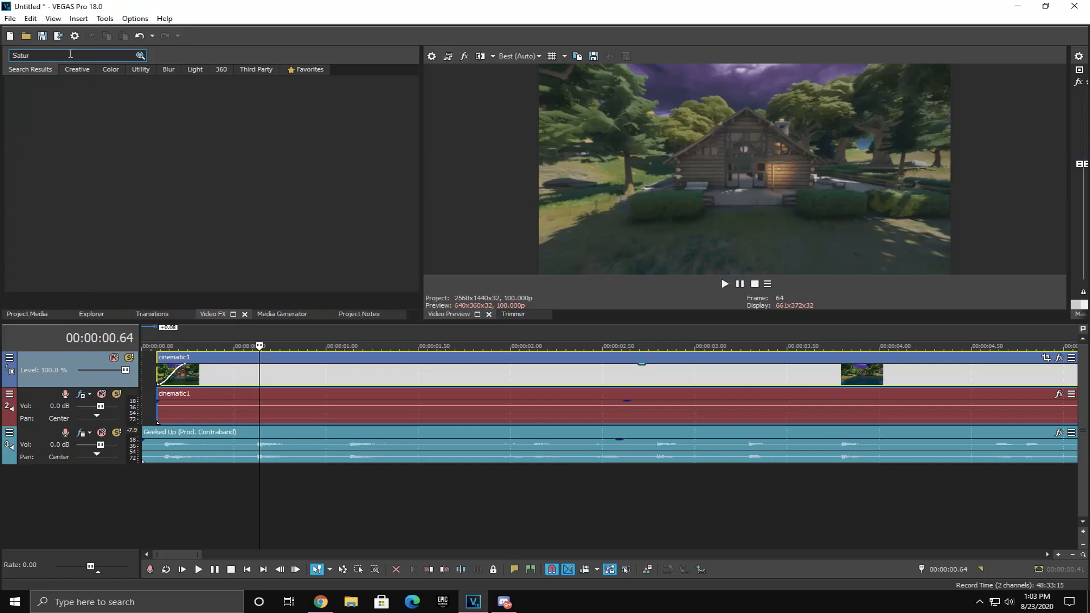
key(BackSpace)
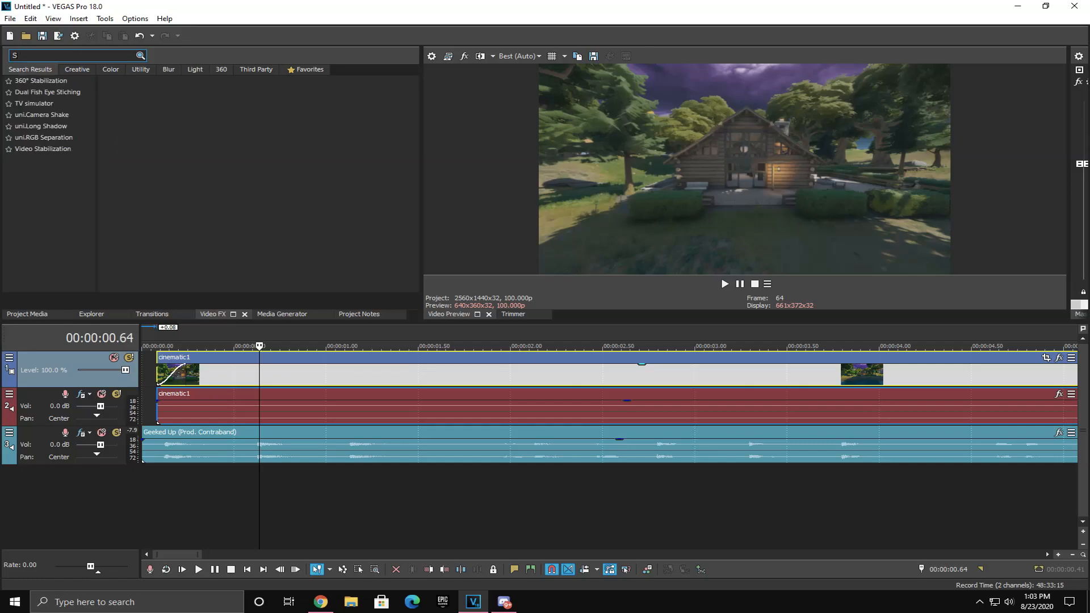
key(BackSpace)
text(sa)
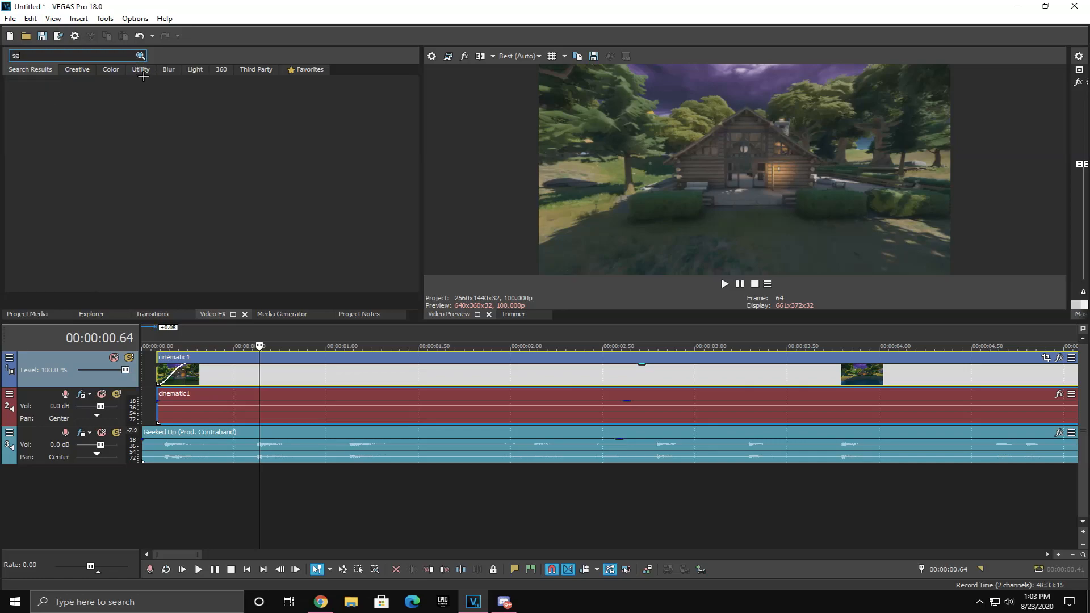
key(BackSpace)
key(BackSpace)
scroll(101, 117, down, 10)
scroll(95, 116, down, 10)
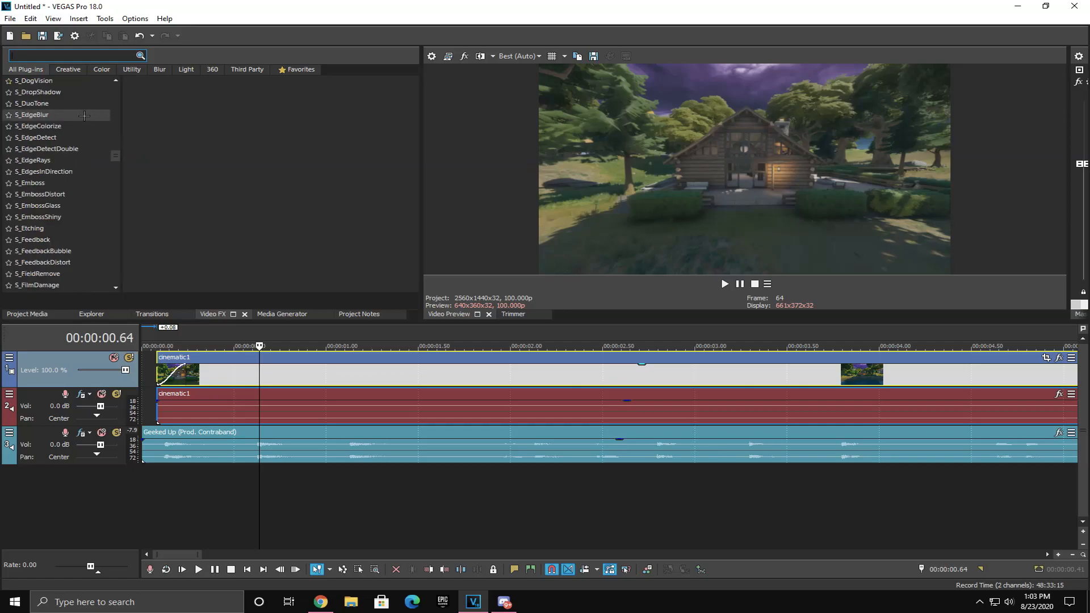
Step: Find the Saturation Adjust effect with the search "Sat" and apply its "fix" preset to video track 1
click(65, 55)
text(Sat)
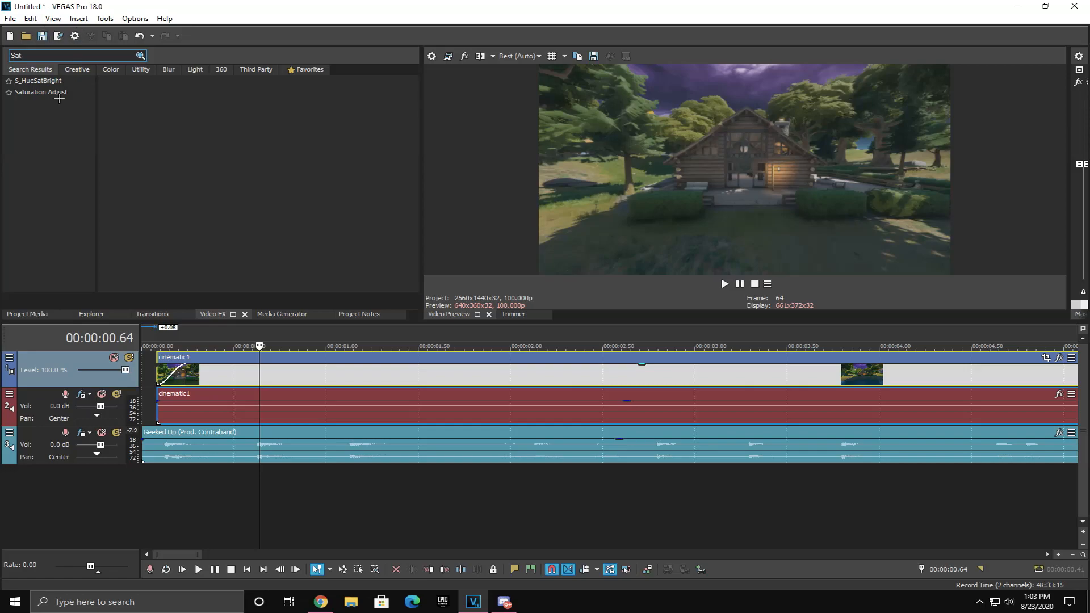
click(59, 96)
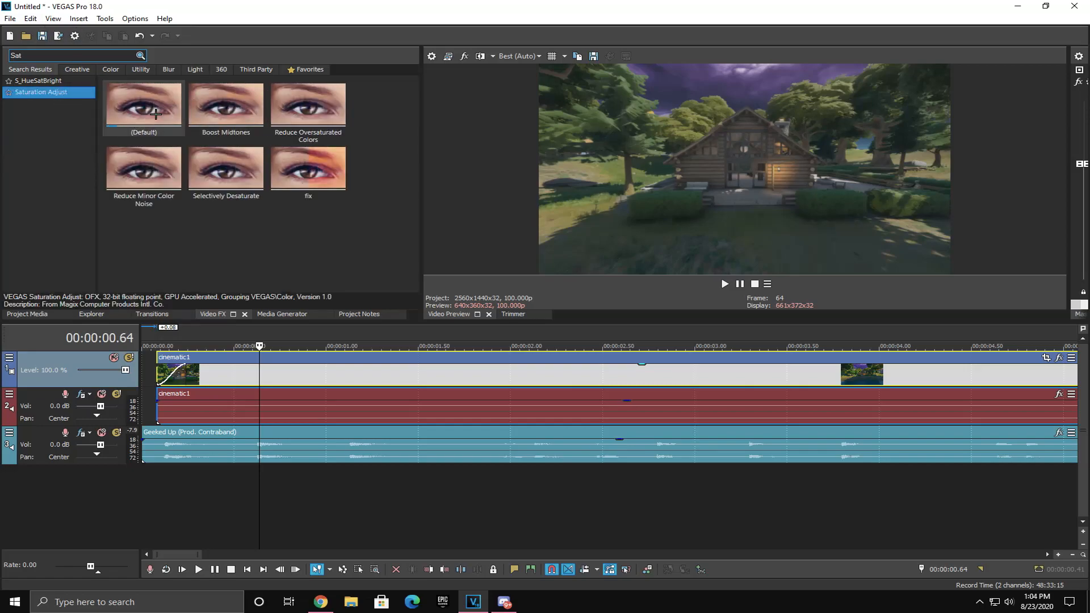
click(298, 169)
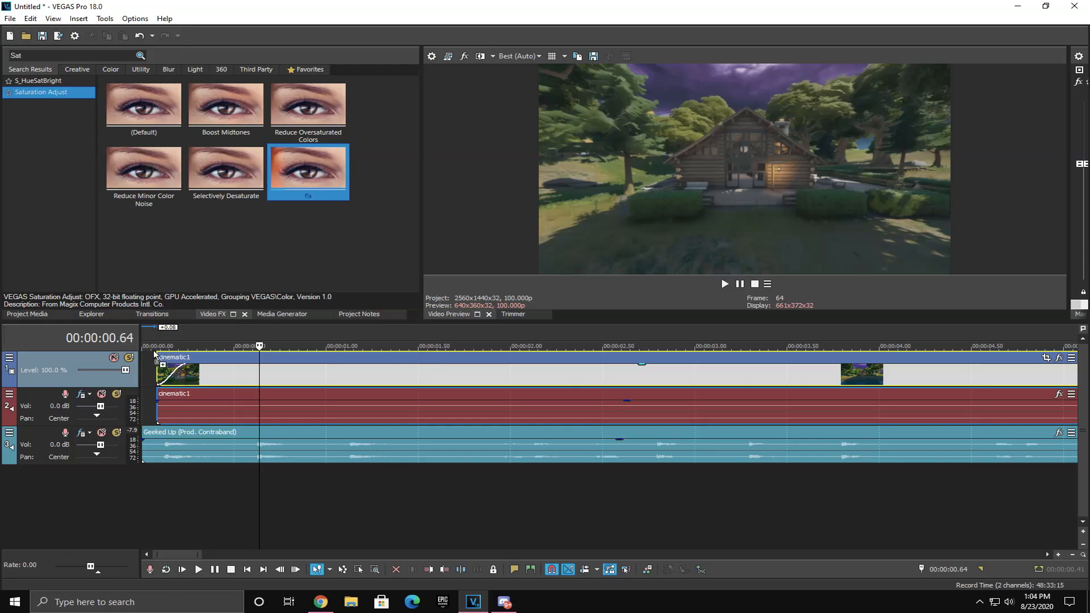
drag(151, 371, 150, 370)
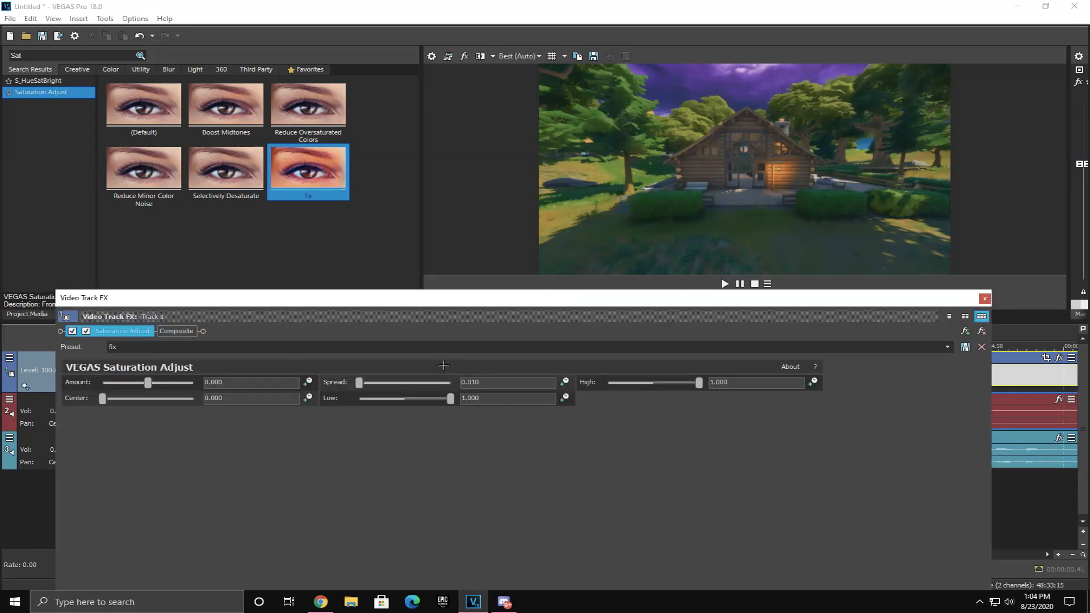
drag(386, 291, 385, 160)
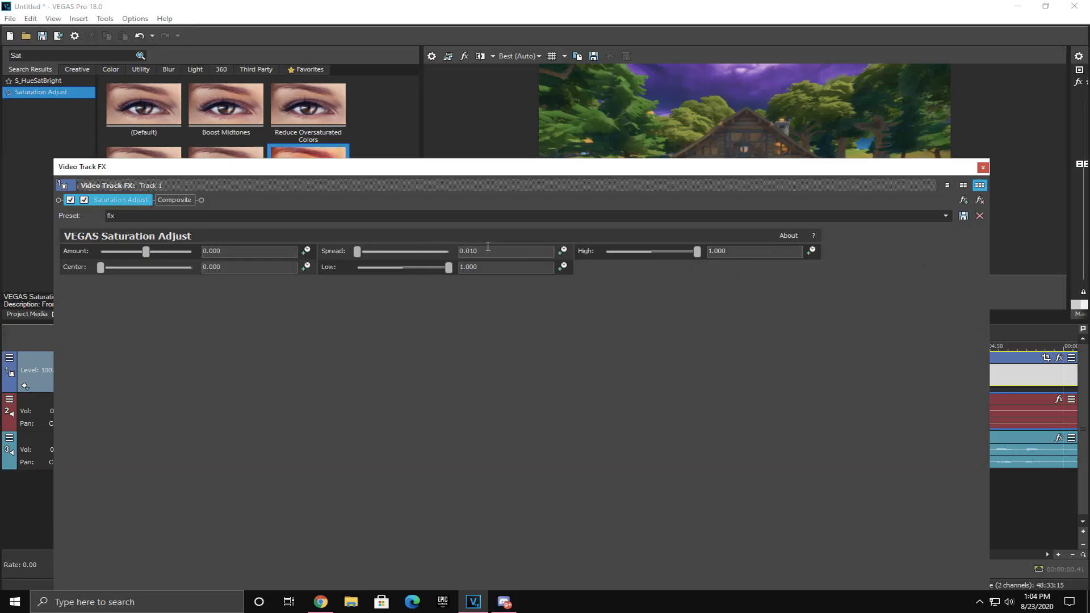
click(978, 167)
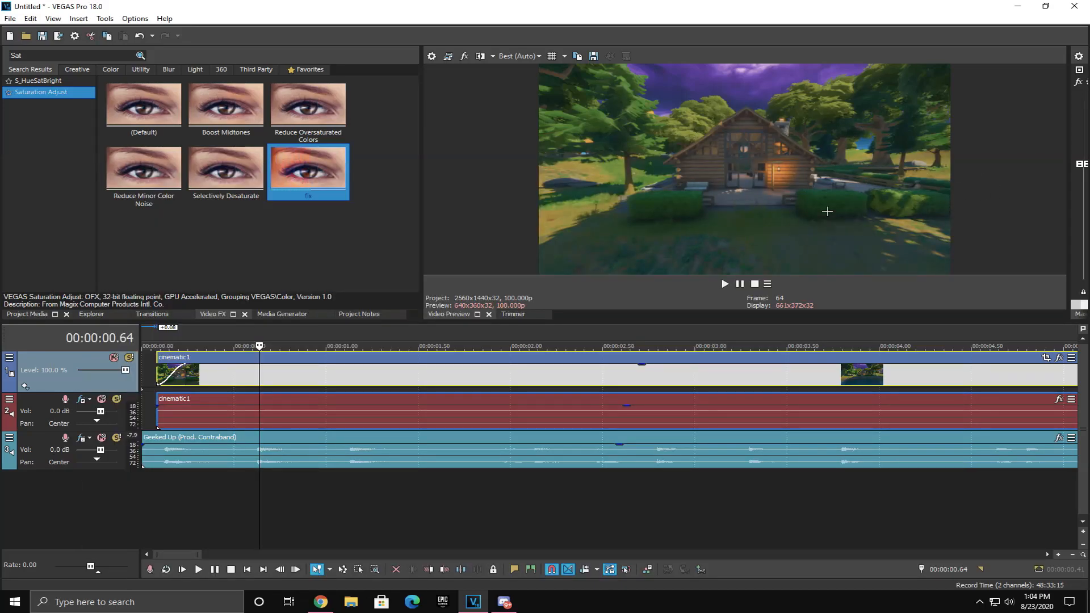
Step: Play the opening of the timeline to check cinematic1 with the saturation effect
click(145, 375)
key(space)
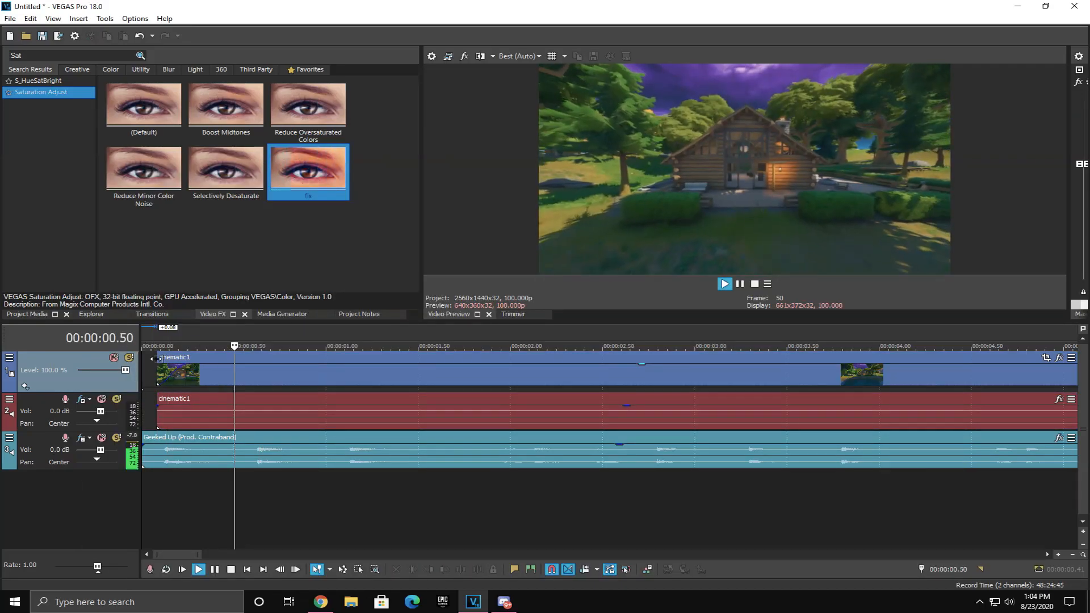
key(space)
Step: Insert a velocity envelope on the cinematic1 video clip
click(158, 357)
scroll(161, 356, up, 2)
scroll(212, 358, down, 2)
right_click(270, 368)
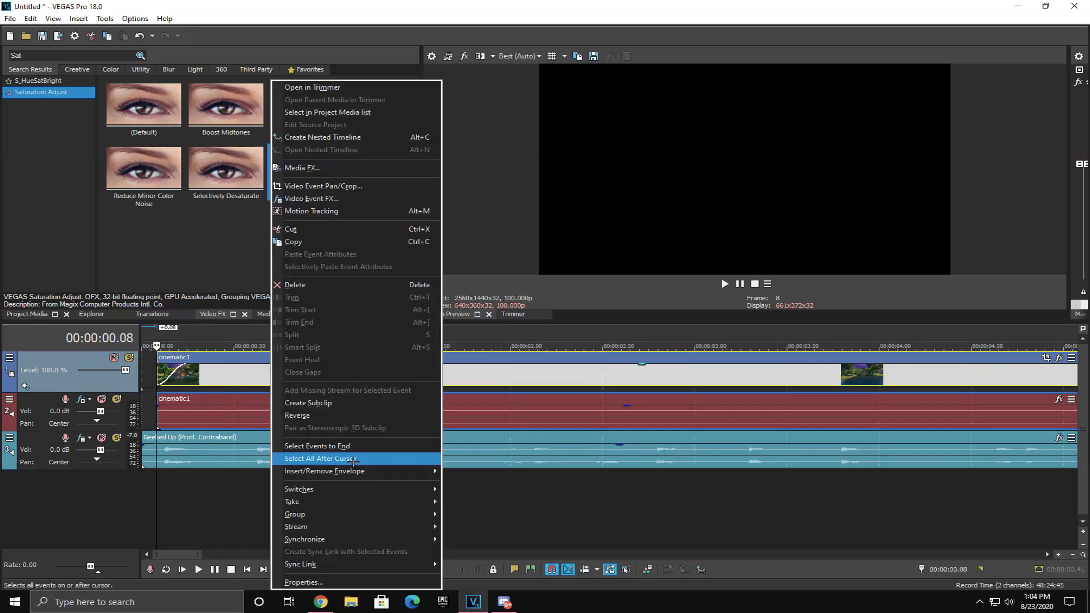
mouse_move(422, 471)
click(465, 471)
scroll(236, 364, up, 4)
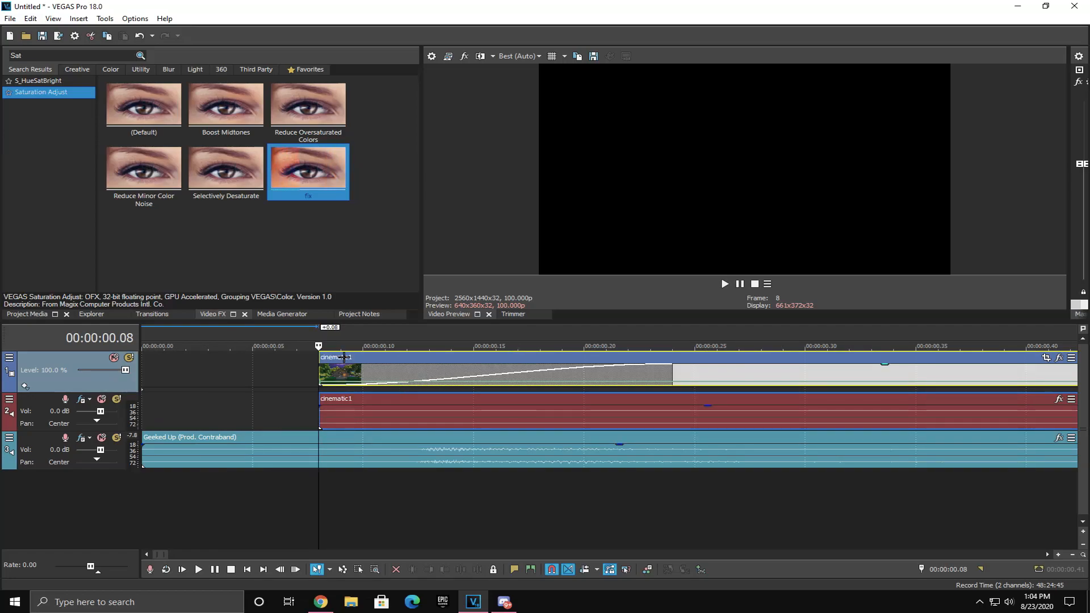
Step: Trim the start of cinematic1 to 00:00:00.12 and set its velocity envelope to 300% forward velocity
drag(317, 361, 407, 375)
right_click(409, 384)
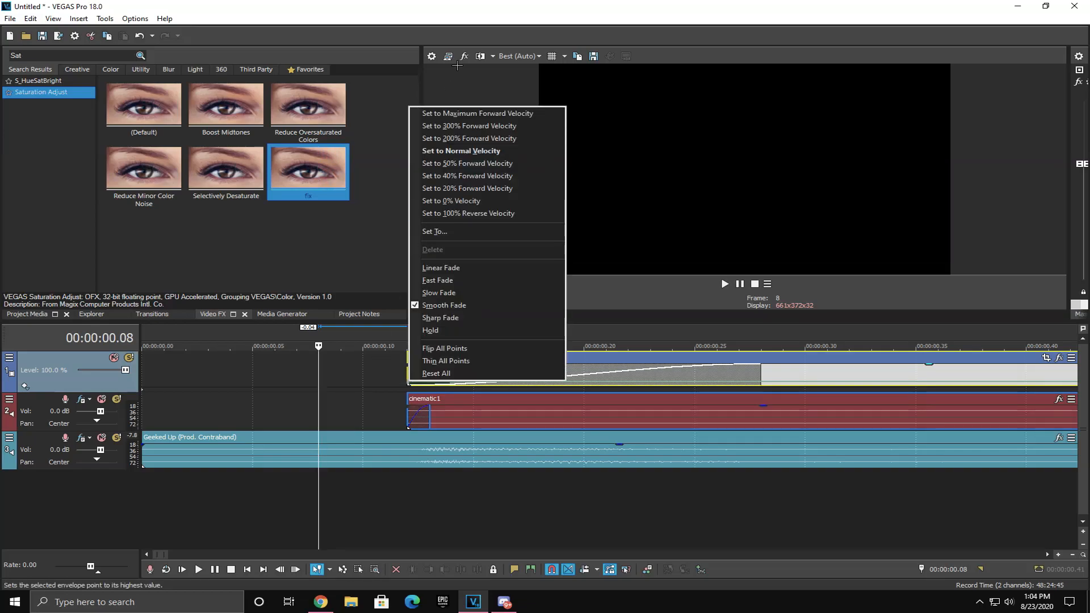
click(459, 126)
Step: Add a velocity point on cinematic1 at 00:00:00.28, where the fade-in ends, and set it to normal velocity
click(495, 373)
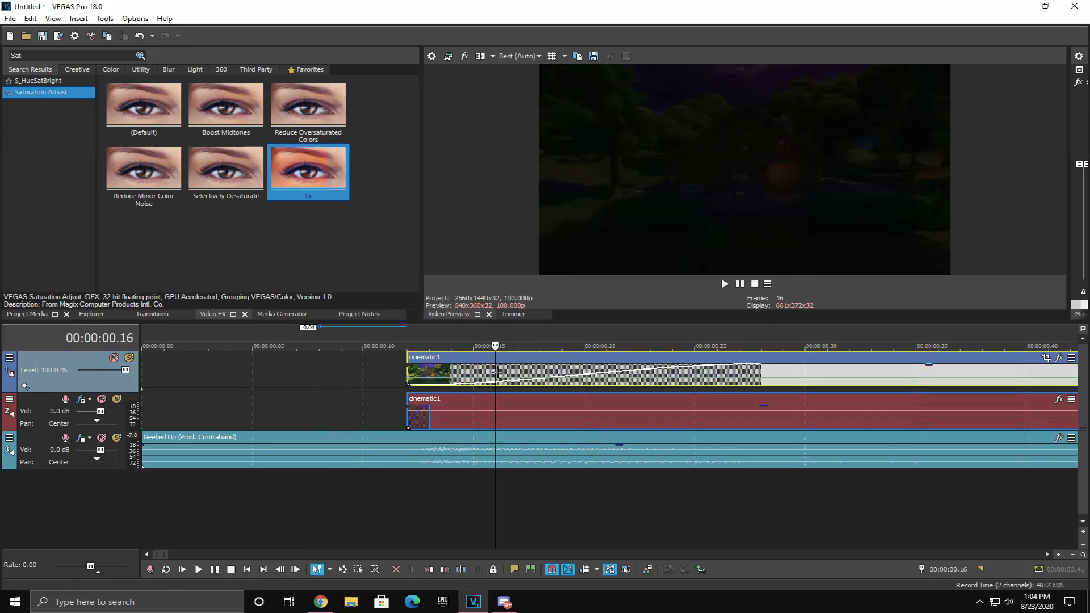
scroll(496, 372, down, 1)
click(374, 372)
click(420, 368)
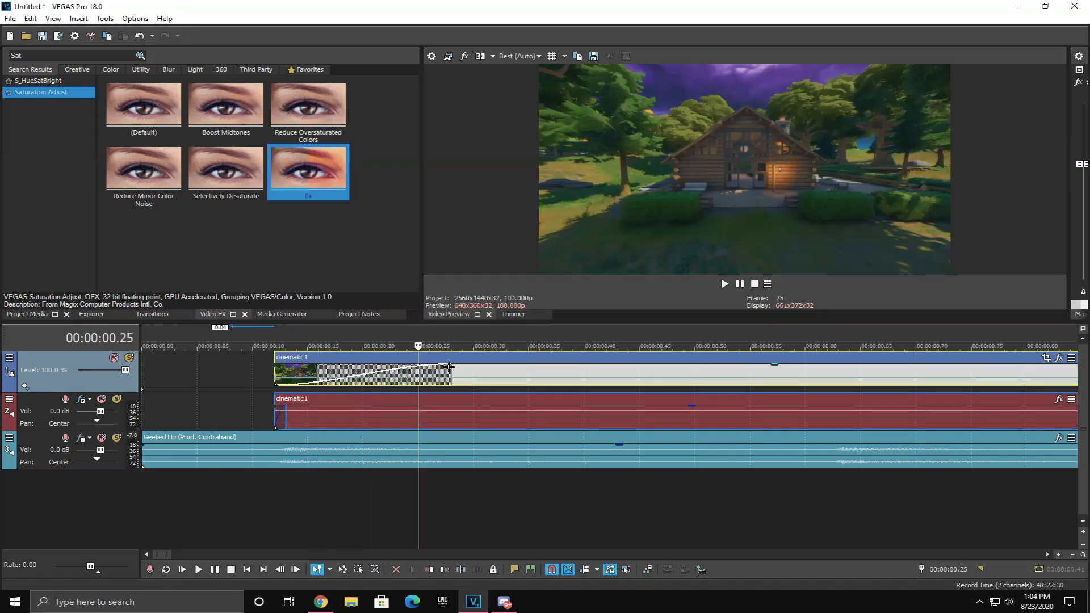
scroll(417, 383, down, 1)
click(348, 372)
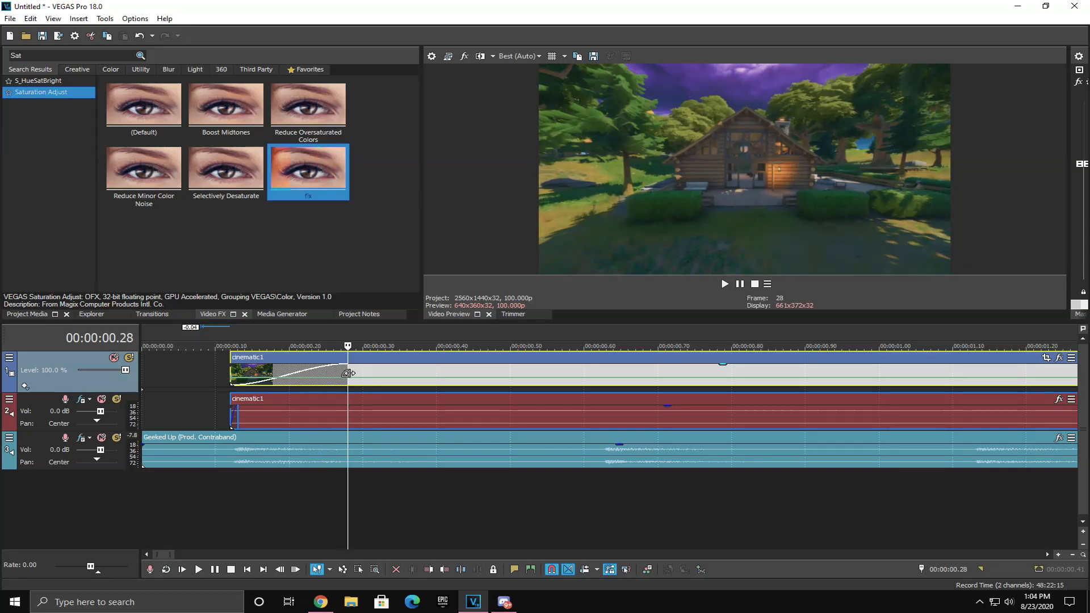
right_click(349, 381)
click(431, 170)
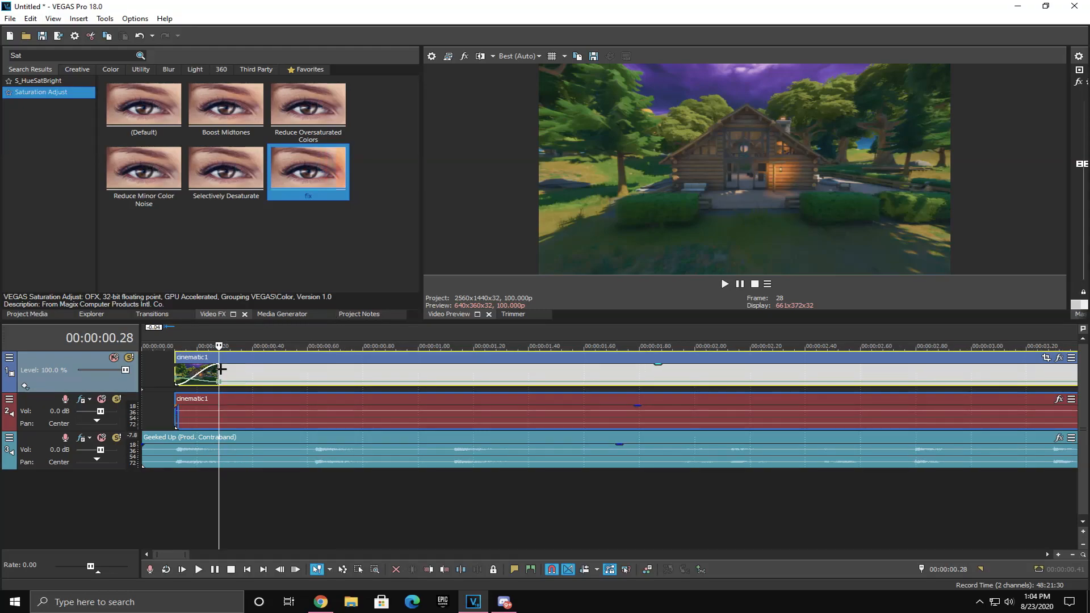
Step: Play the opening of the timeline to check the first velocity change on cinematic1
scroll(170, 378, down, 2)
click(161, 373)
key(space)
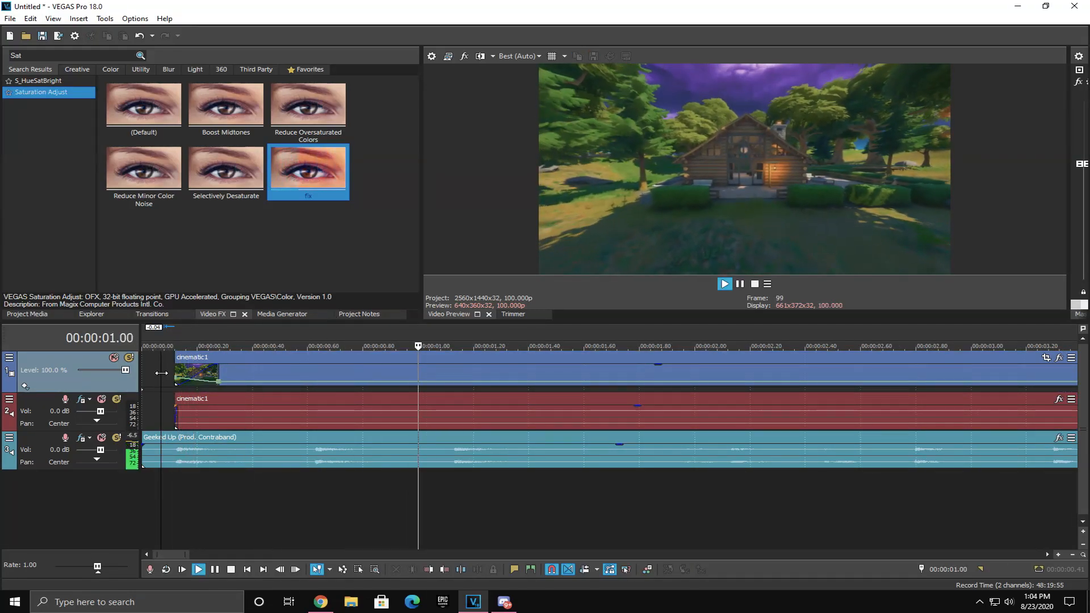
key(space)
key(space)
key(space)
key(space)
key(space)
Step: Add velocity points on cinematic1 at 00:00:00.63, on the song's second beat, and at 00:00:00.59 just before it
click(291, 402)
click(310, 370)
scroll(327, 391, up, 1)
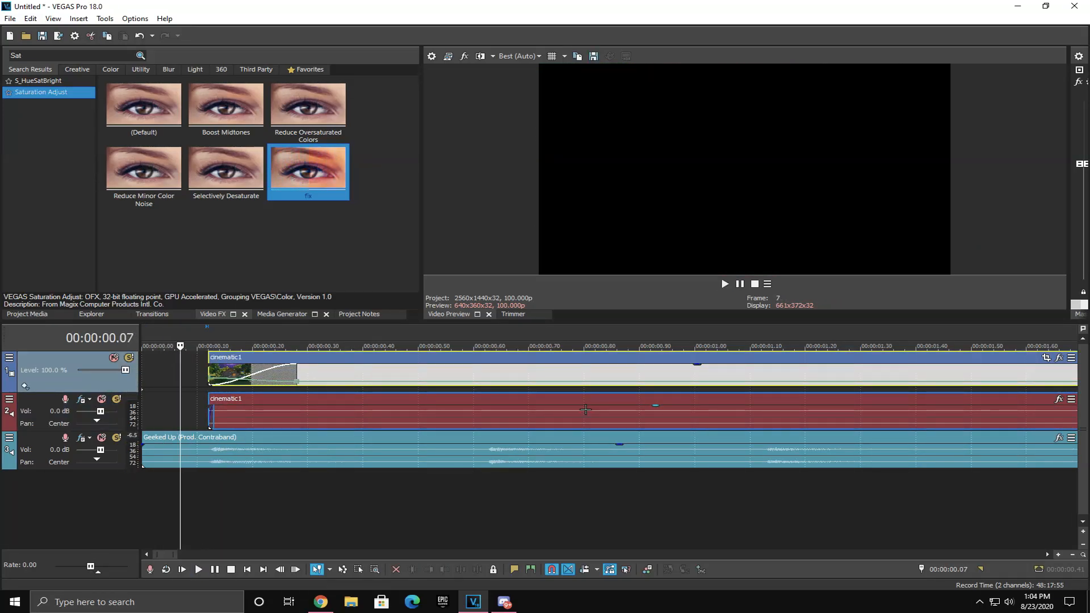
click(491, 459)
scroll(603, 386, up, 3)
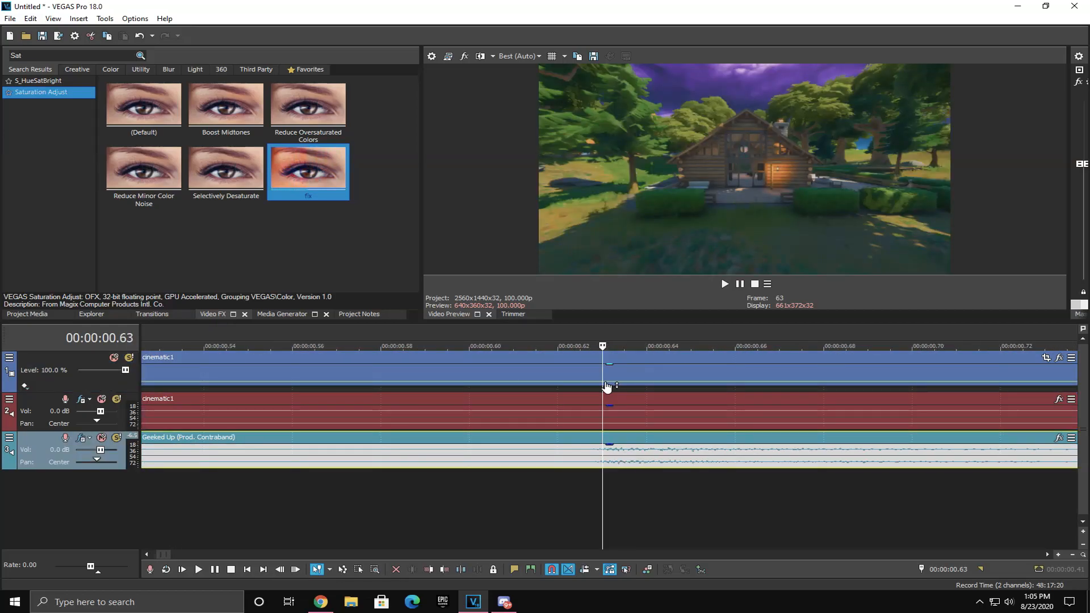
scroll(603, 386, up, 2)
scroll(603, 385, down, 3)
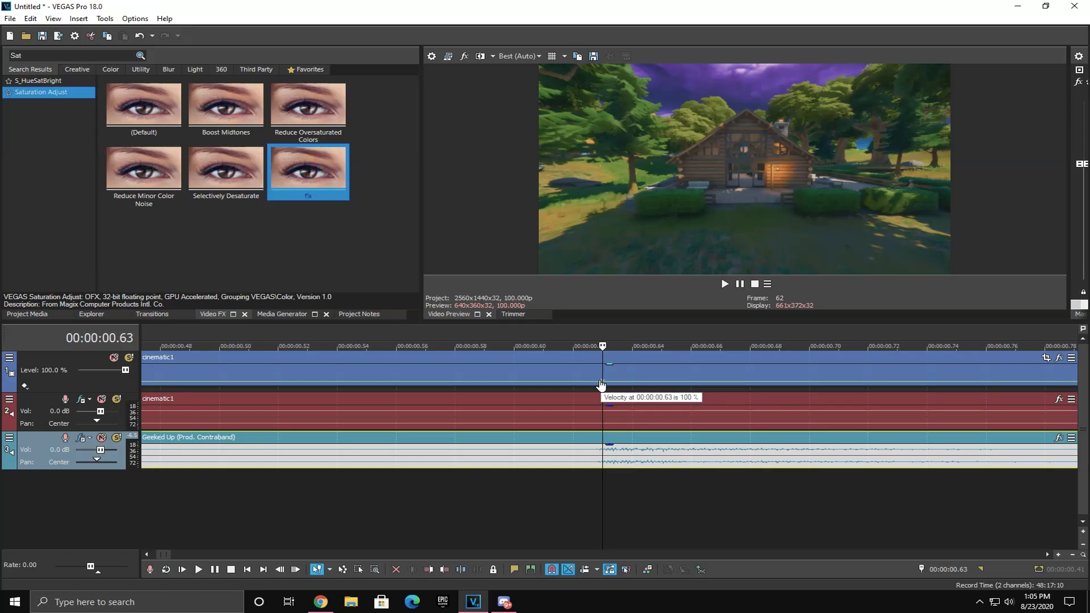
click(511, 386)
scroll(469, 386, down, 3)
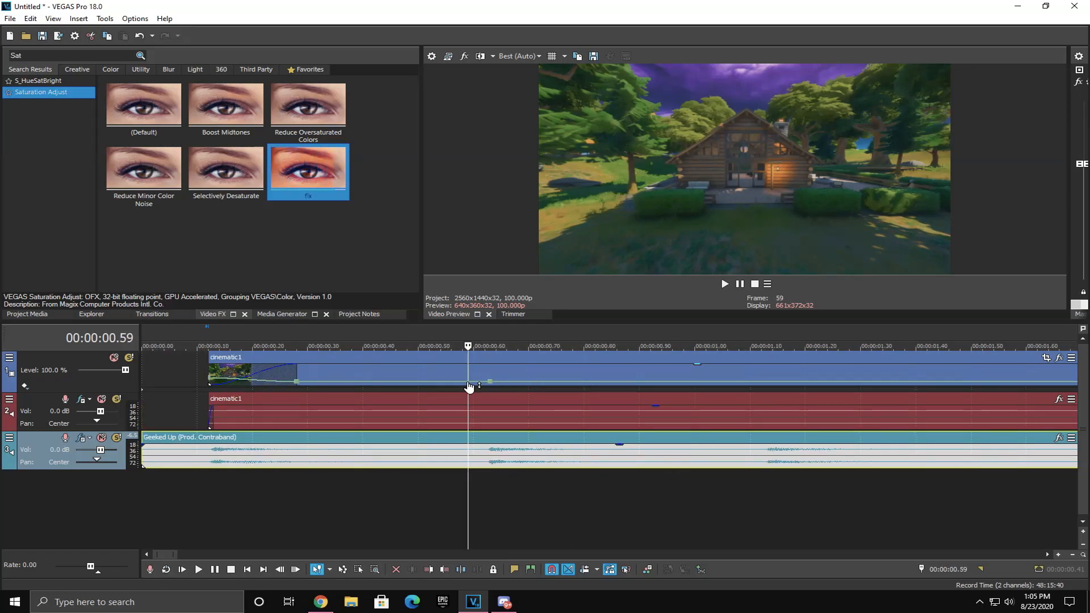
Step: Set the point at 00:00:00.63 to 300% forward velocity and add a slower velocity point at about 00:00:00.92
right_click(490, 381)
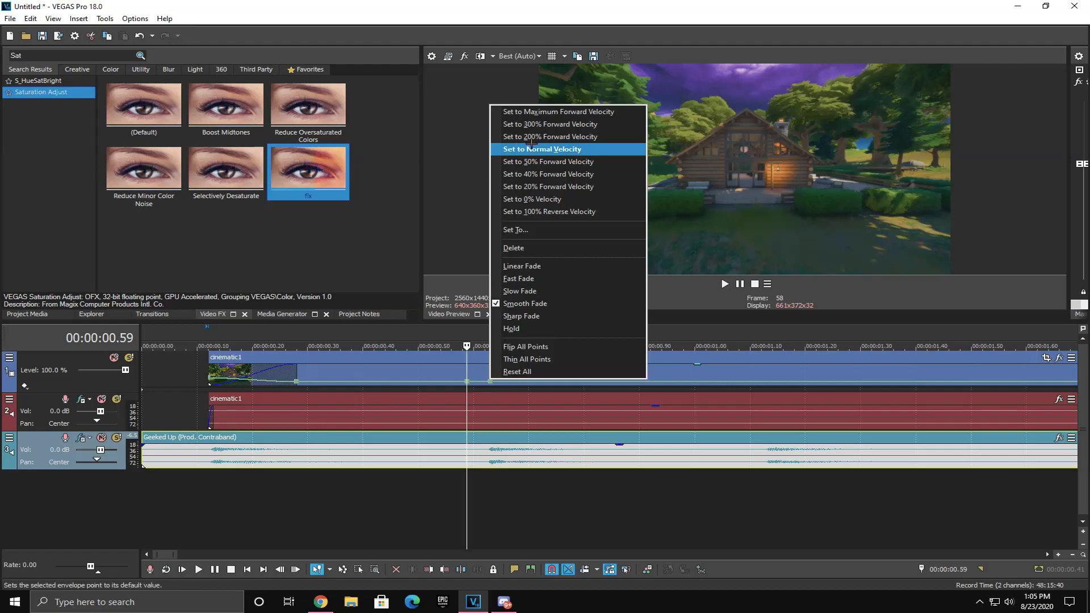
click(531, 124)
key(space)
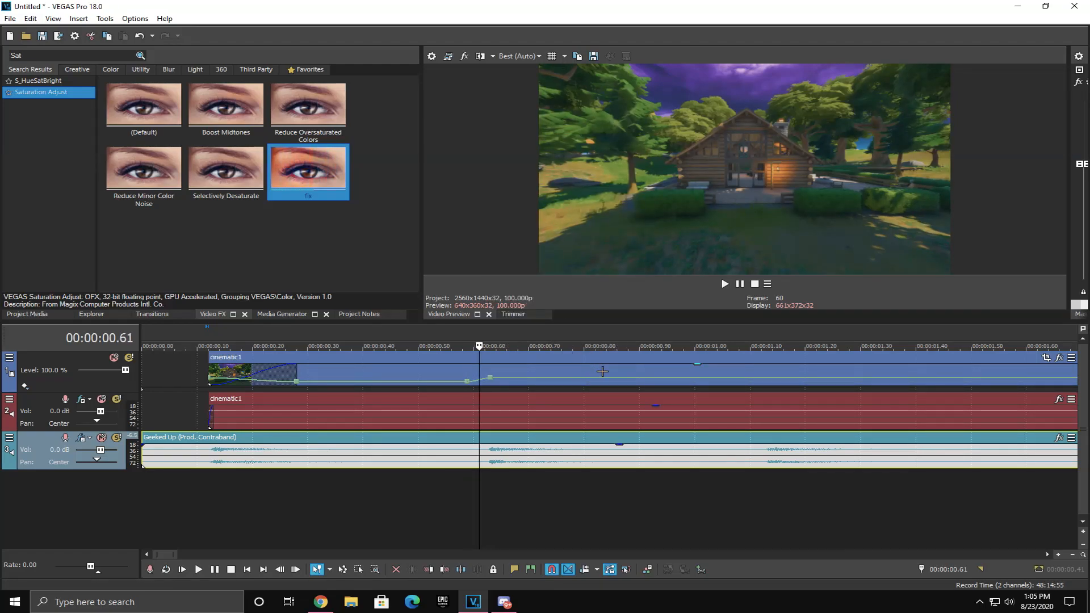
click(651, 383)
right_click(651, 381)
click(693, 160)
Step: Play the intro from the start to check the speed-up on the second beat
scroll(597, 334, down, 3)
click(165, 362)
key(space)
key(space)
key(space)
scroll(301, 376, up, 2)
key(space)
key(space)
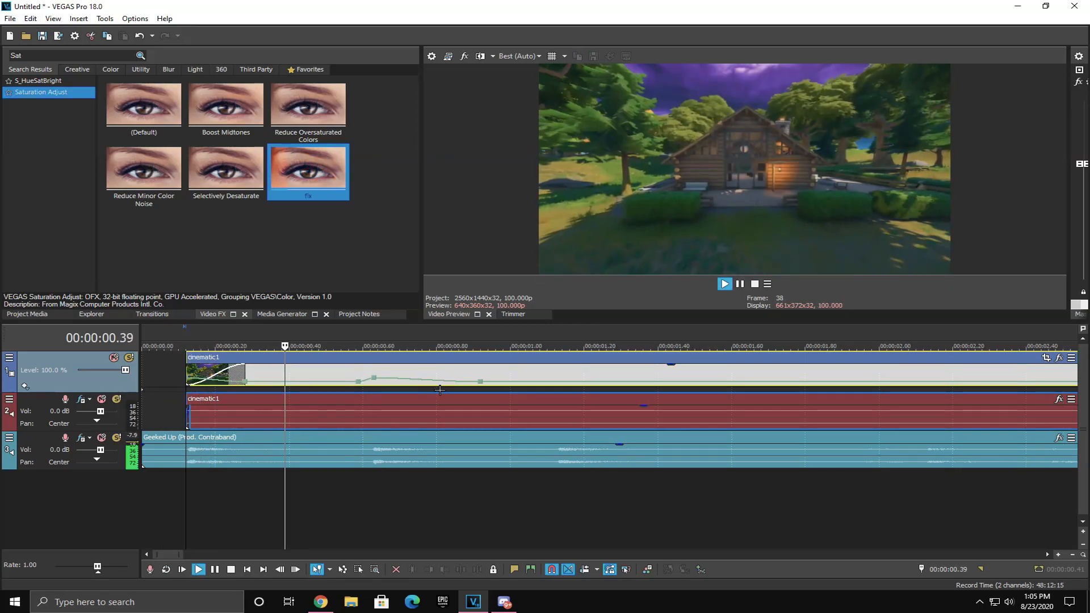
key(space)
Step: Move the velocity point after the second-beat peak earlier to about 00:00:00.88 and set it to normal velocity
drag(480, 382, 465, 381)
right_click(466, 386)
click(539, 157)
Step: Play the start of cinematic1 to check the shortened slow-down after the second beat
key(space)
key(space)
key(space)
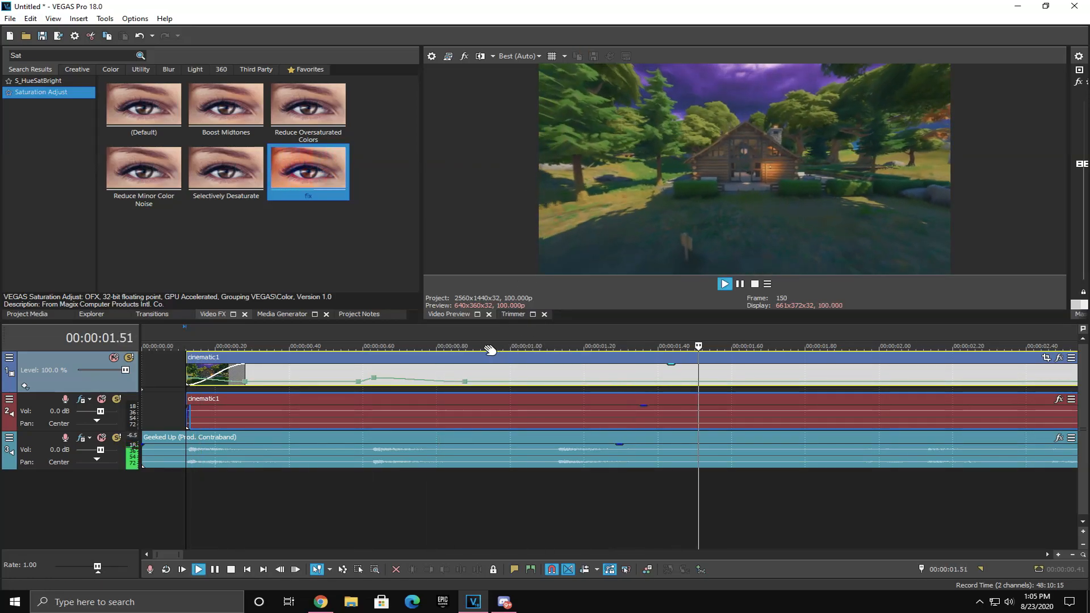
scroll(491, 350, down, 4)
key(space)
Step: Add a velocity point on cinematic1 at 00:00:01.13, where the song's third beat begins
click(276, 373)
scroll(270, 372, up, 3)
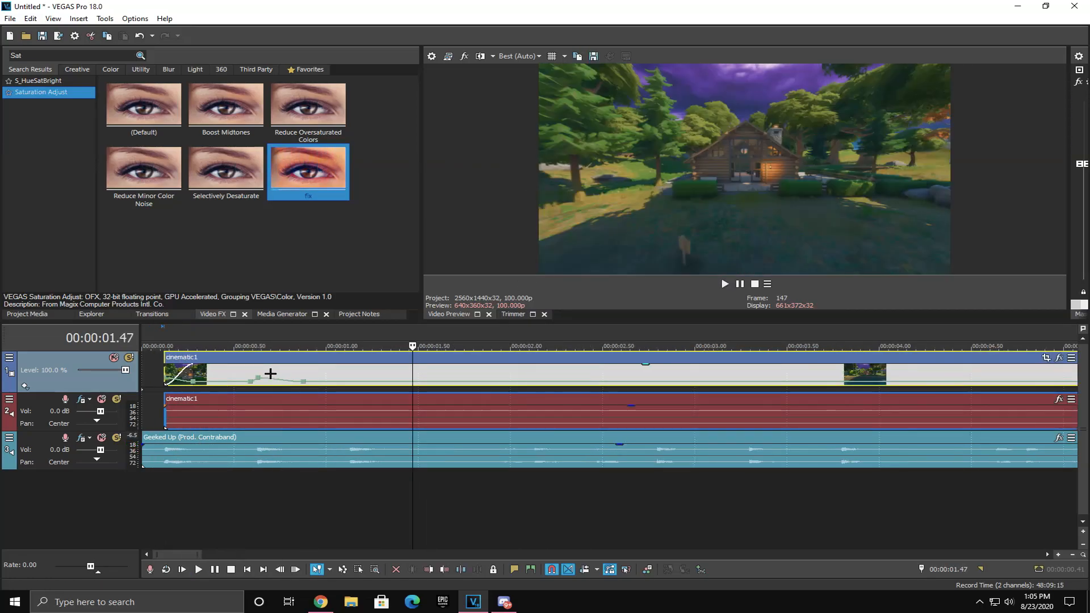
scroll(498, 385, up, 1)
click(483, 370)
scroll(484, 370, up, 2)
click(591, 382)
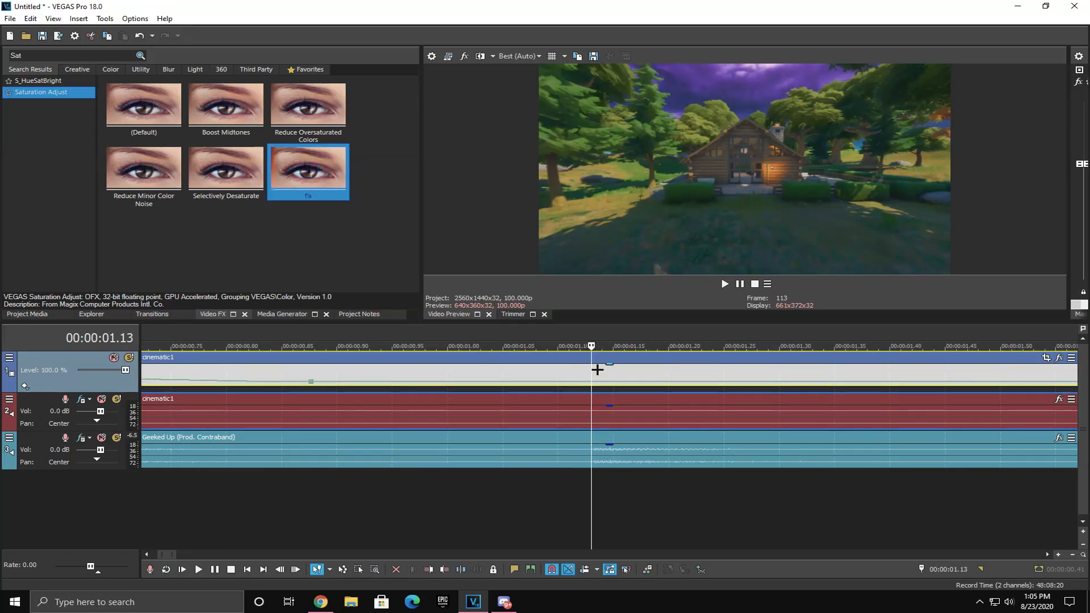
key(Left)
key(Left)
key(Left)
key(Left)
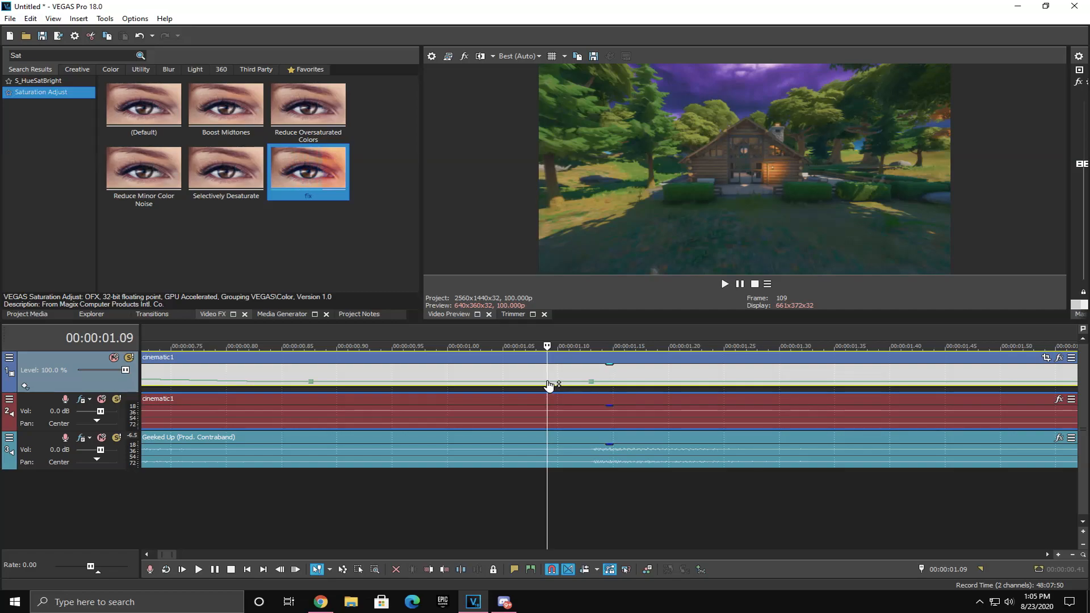
Step: Add a normal-velocity point at 00:00:01.09 and raise the forward velocity of the point at 00:00:01.13
right_click(548, 386)
click(573, 152)
double_click(591, 380)
right_click(592, 379)
click(624, 135)
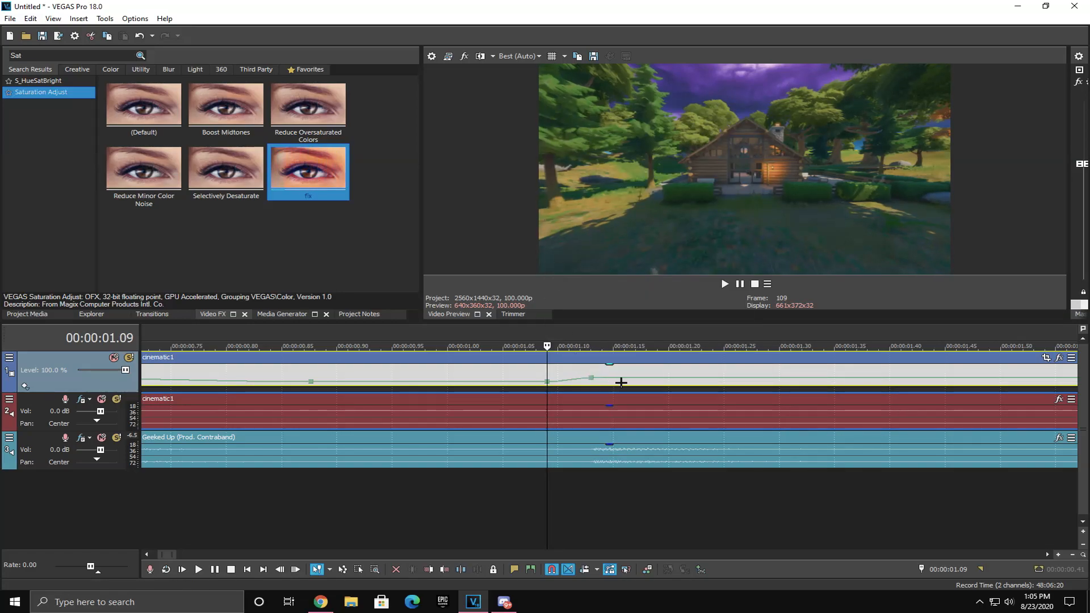
Step: Add a velocity point on cinematic1 at about 00:00:01.36, after the third beat, and set it to normal velocity
key(space)
scroll(621, 382, down, 5)
key(space)
click(518, 372)
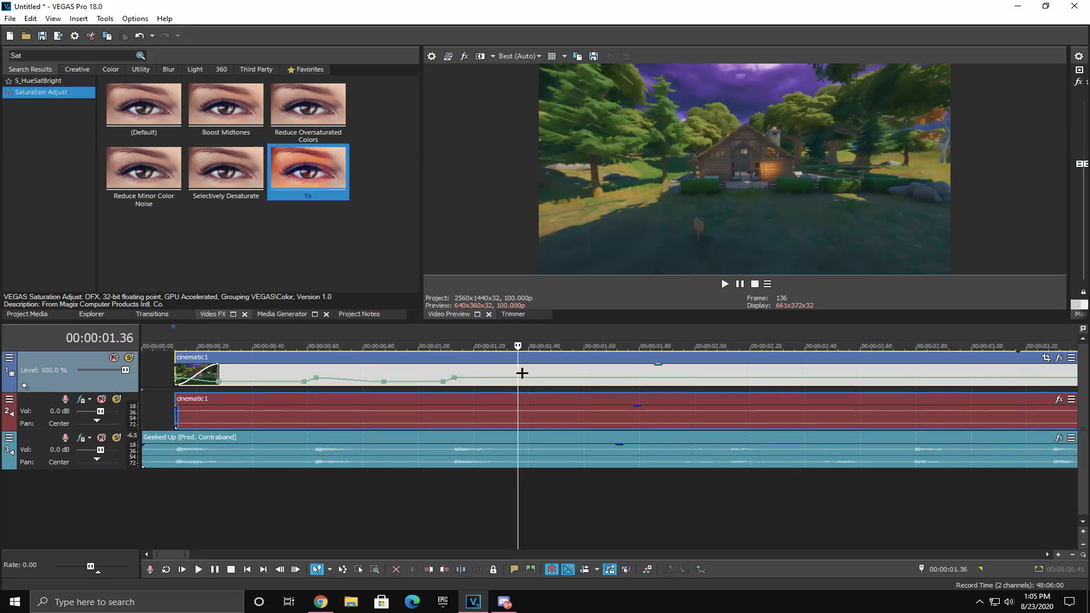
click(532, 379)
click(519, 371)
double_click(520, 378)
right_click(520, 378)
click(585, 146)
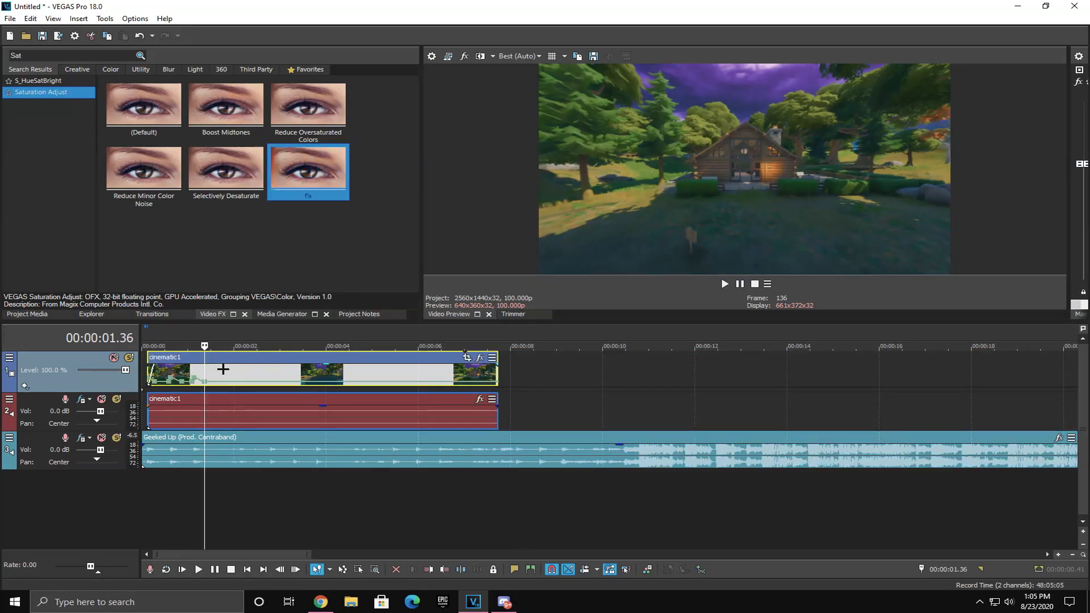
Step: Play back the finished velocity changes and trim the end of cinematic1 to about 00:00:02.24
click(143, 363)
key(space)
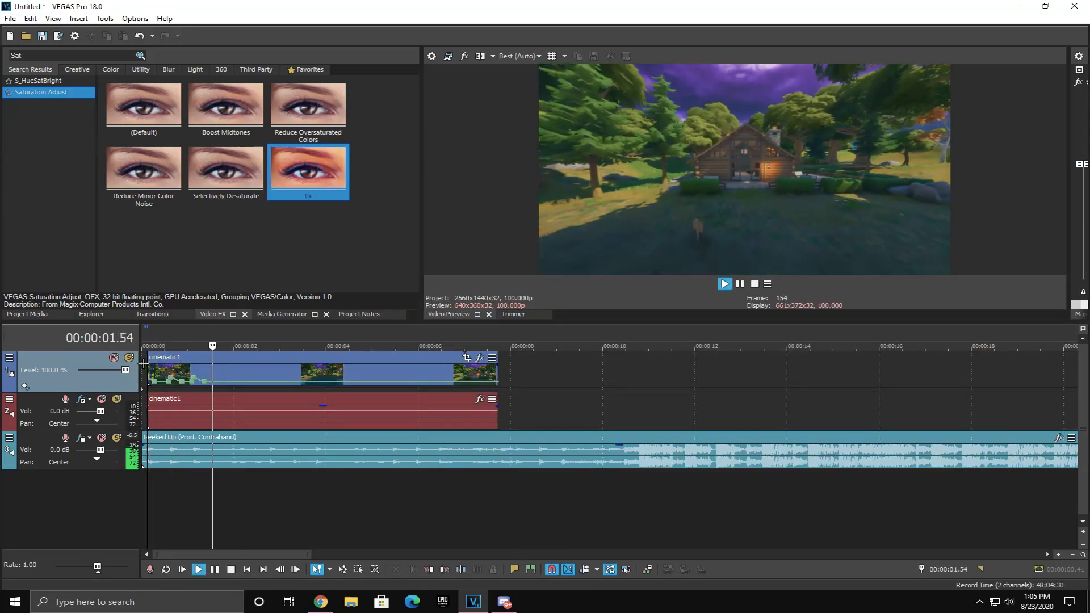
scroll(341, 366, up, 4)
scroll(715, 362, down, 5)
key(space)
drag(399, 369, 225, 357)
Step: Play the trimmed cinematic1 and the song section after it to check where the clip ends
key(space)
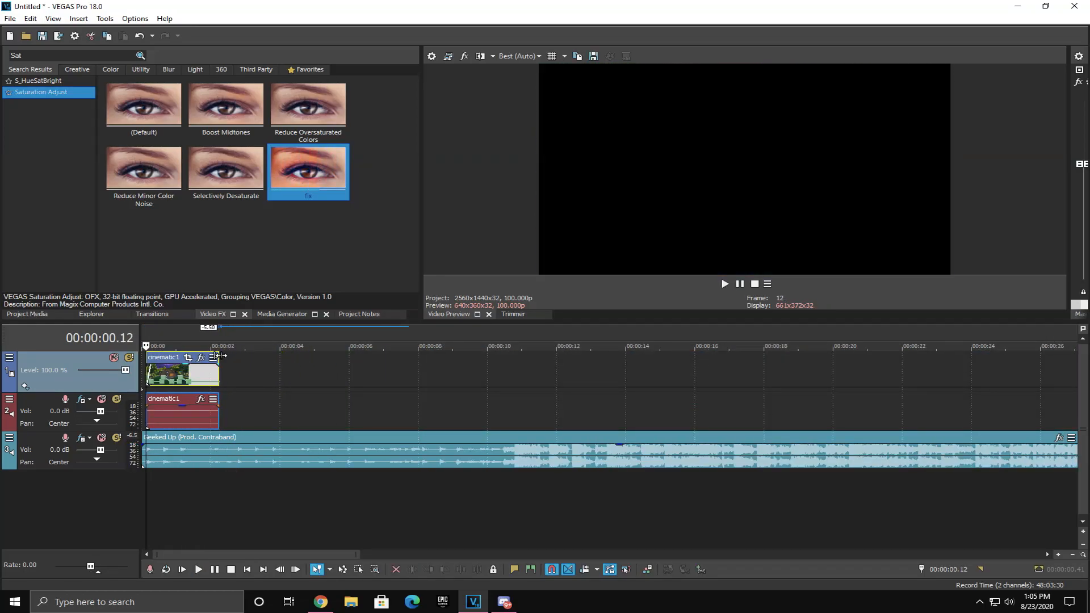
scroll(387, 360, up, 4)
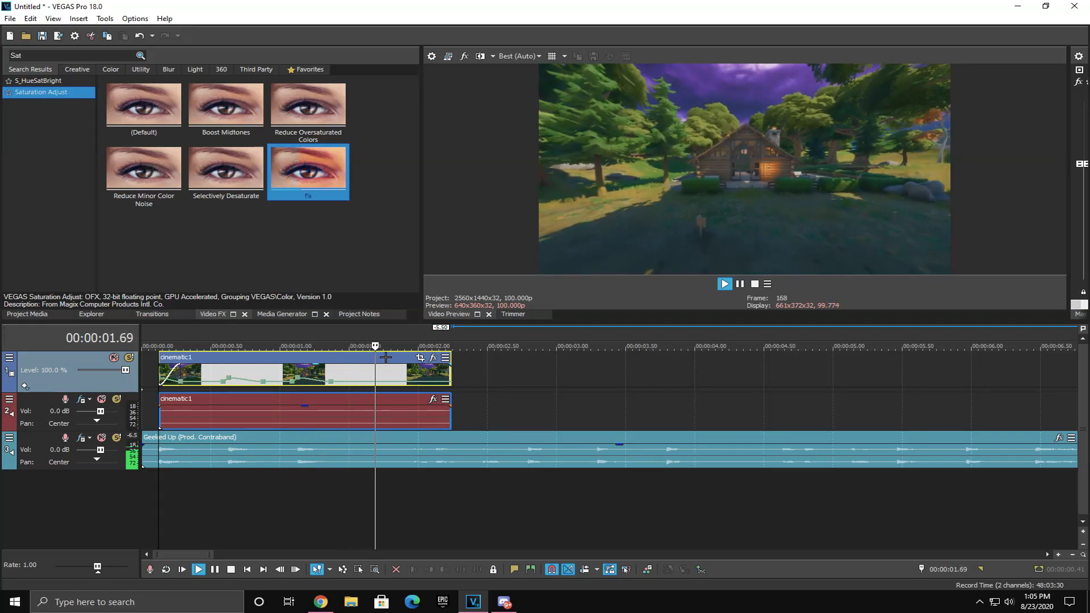
scroll(486, 368, down, 2)
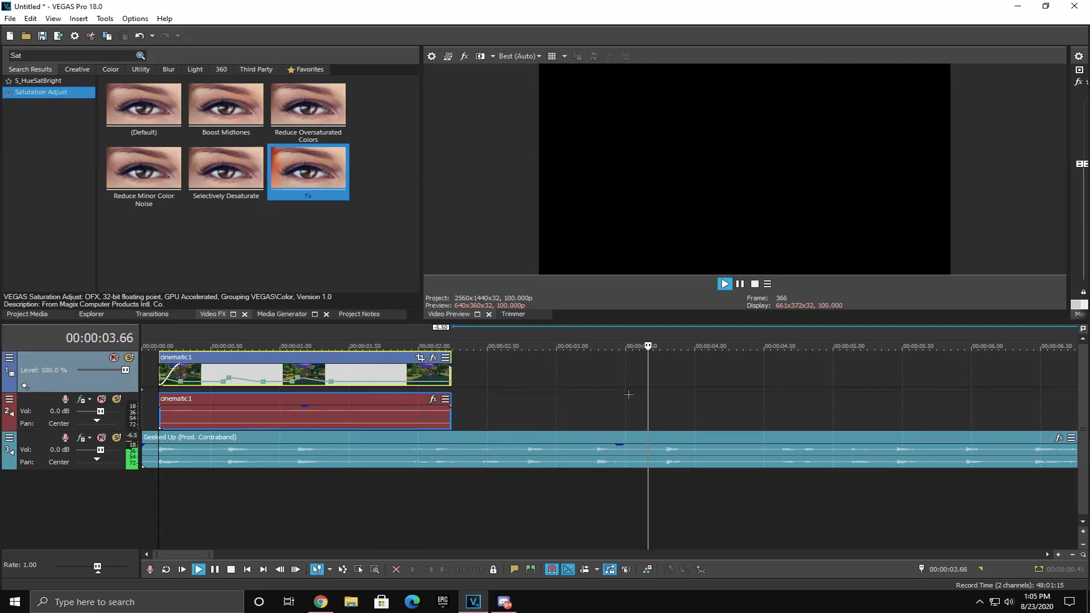
key(space)
click(327, 406)
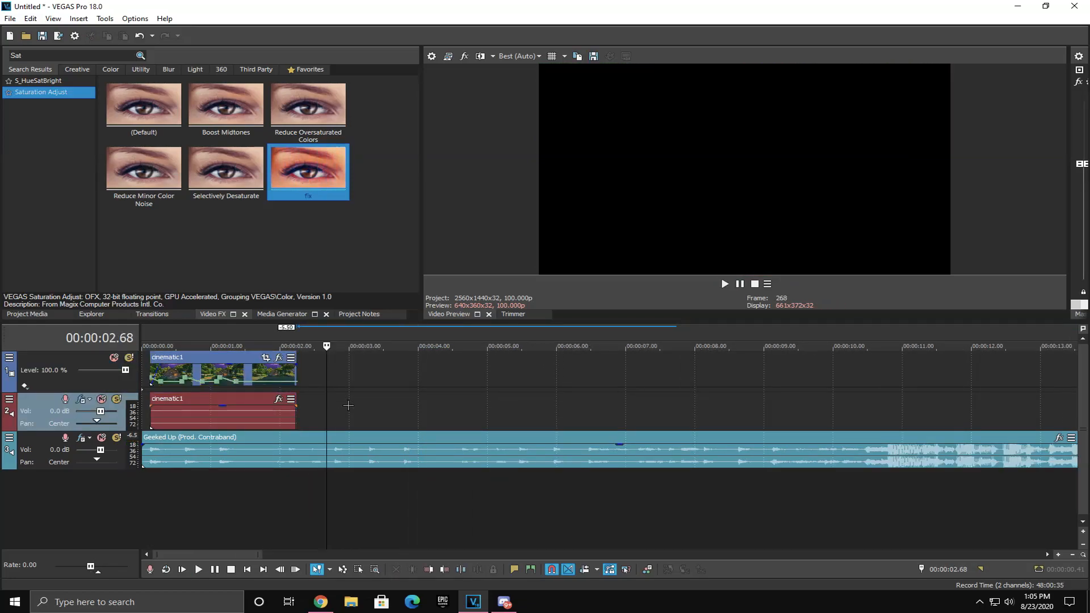
key(space)
key(space)
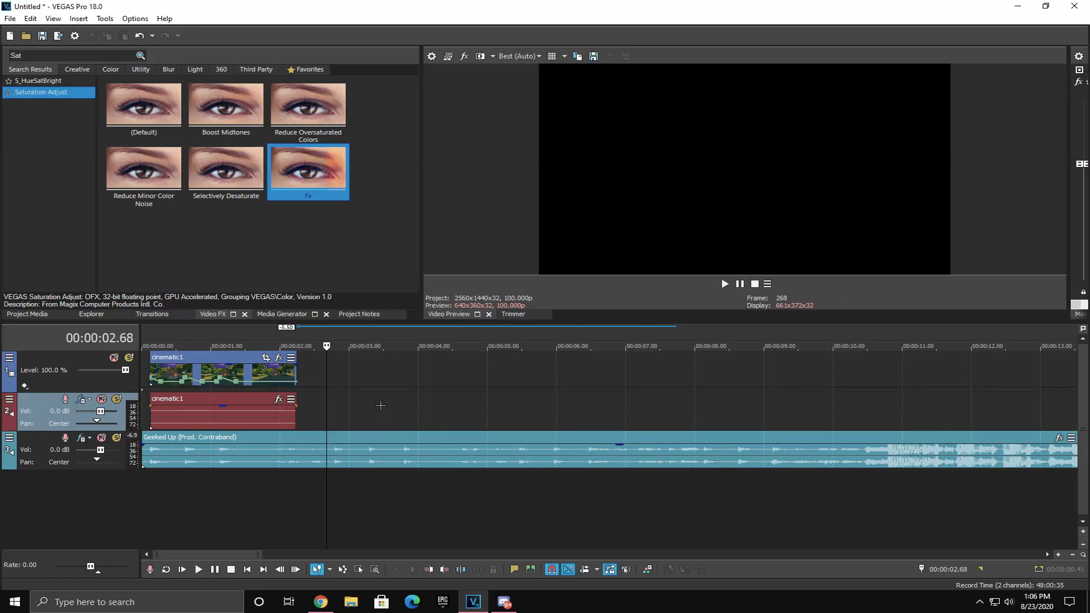
key(ctrl+s)
click(701, 120)
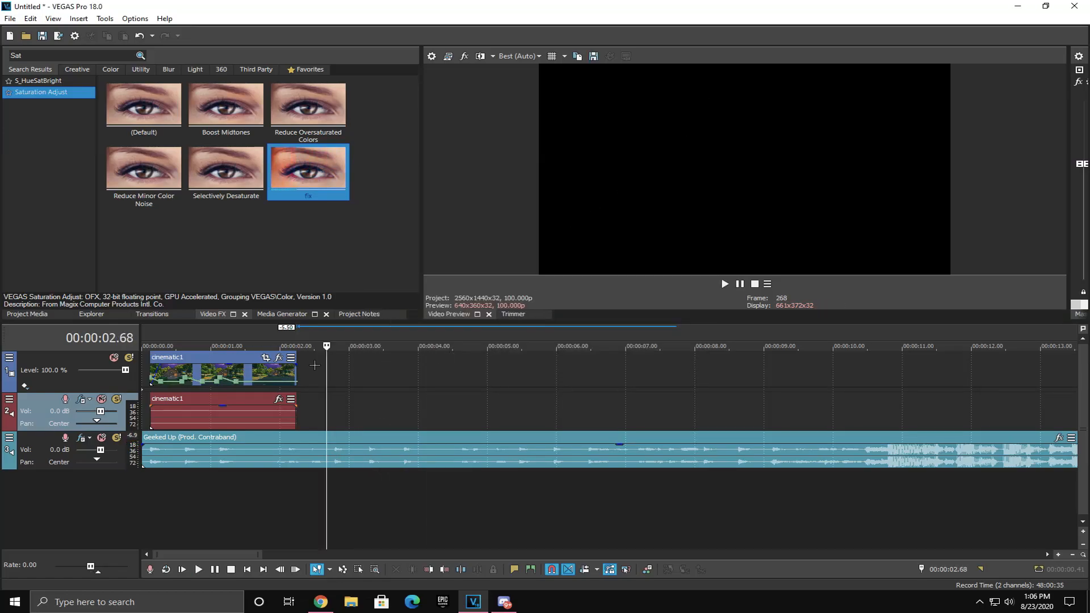
Step: Replay the intro from the beginning and from 00:00:01.49, comparing the clip's end with the song's beats
click(142, 410)
key(space)
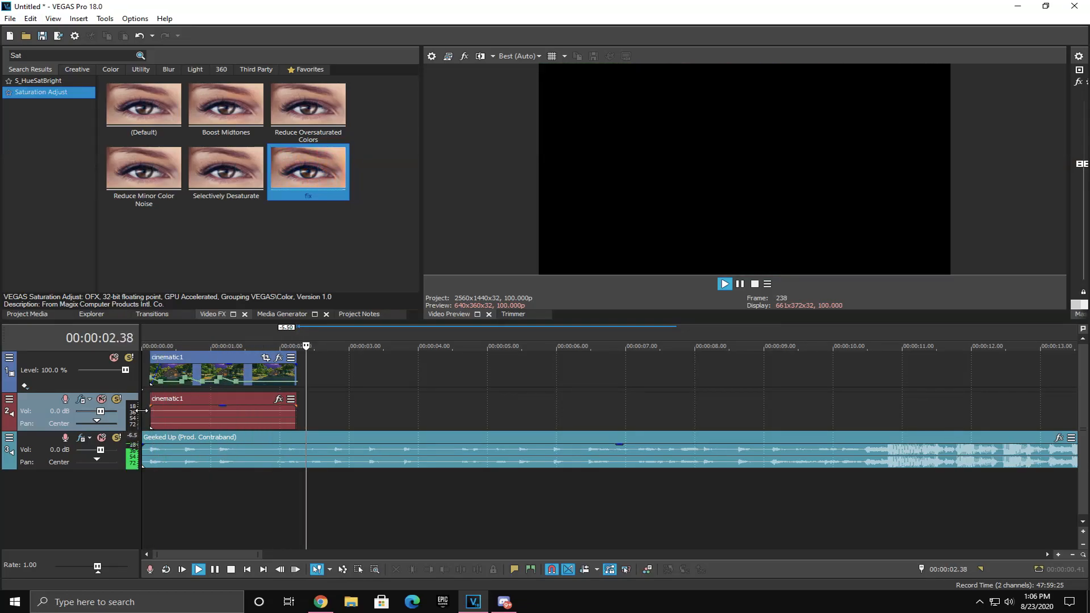
click(332, 454)
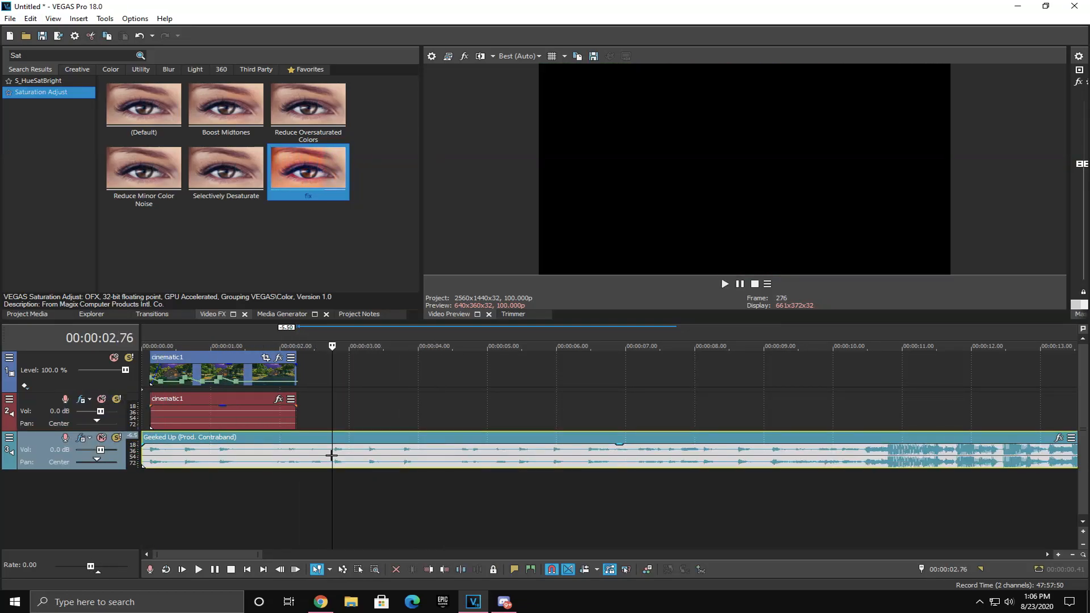
click(244, 373)
key(space)
key(space)
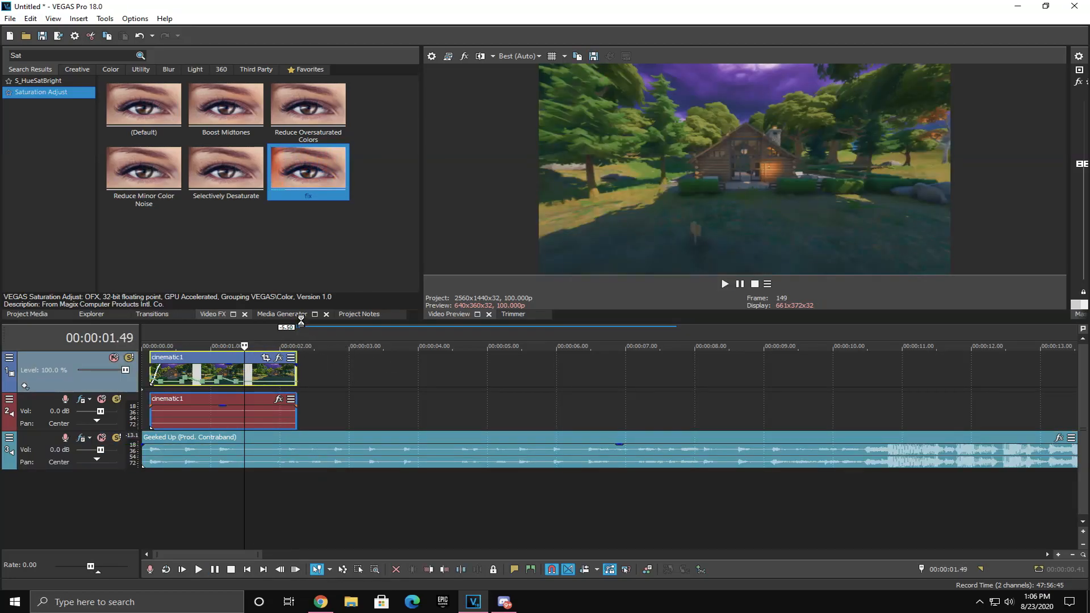
key(ctrl+s)
key(Escape)
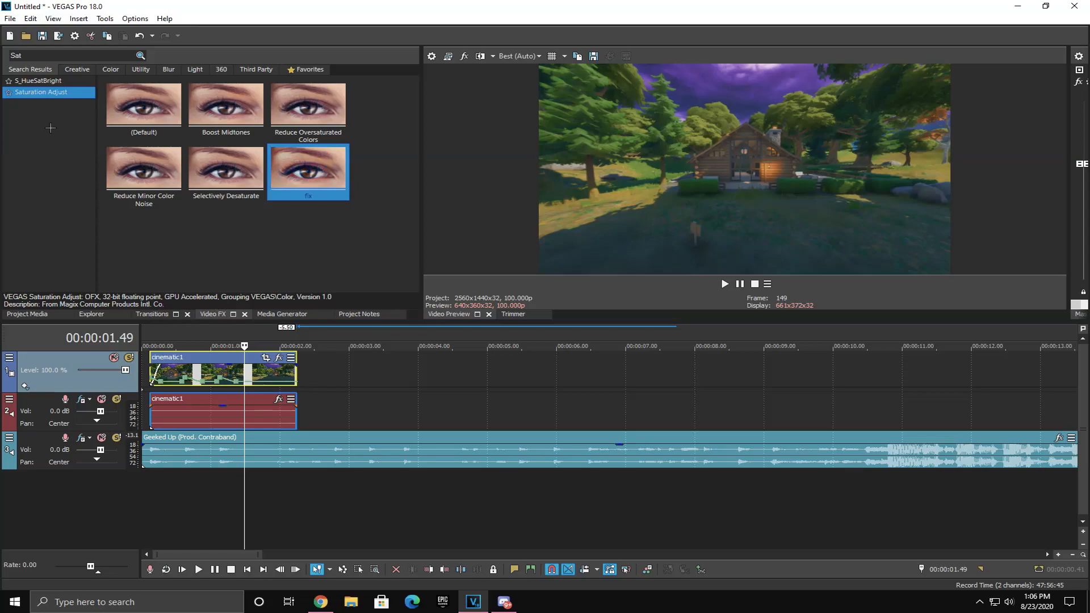
Step: Clear the effect search and find the TWITTER preset among the (Legacy) Text media generators
key(BackSpace)
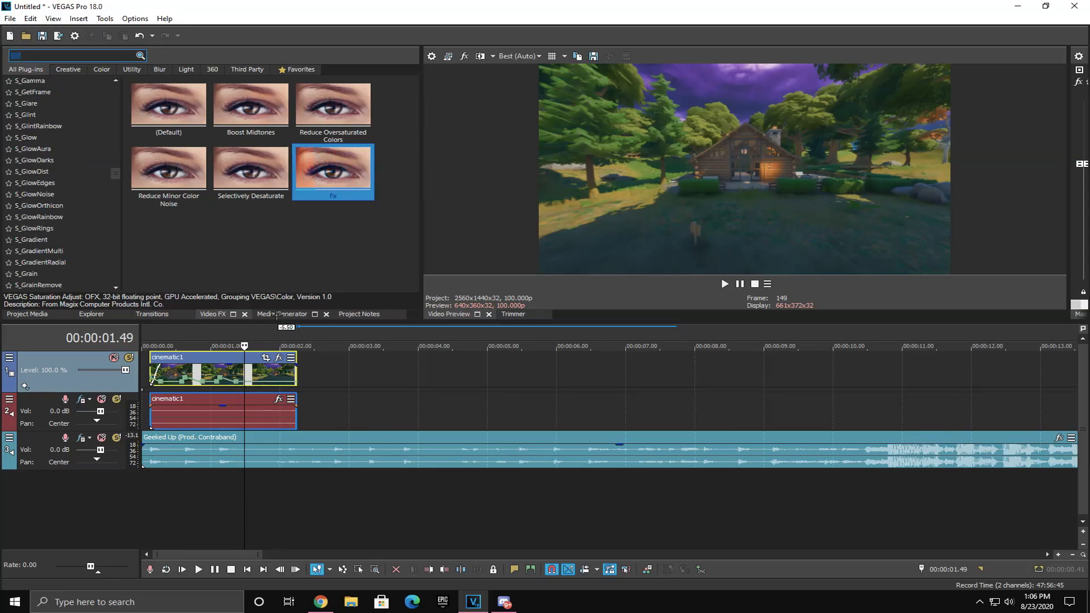
click(277, 314)
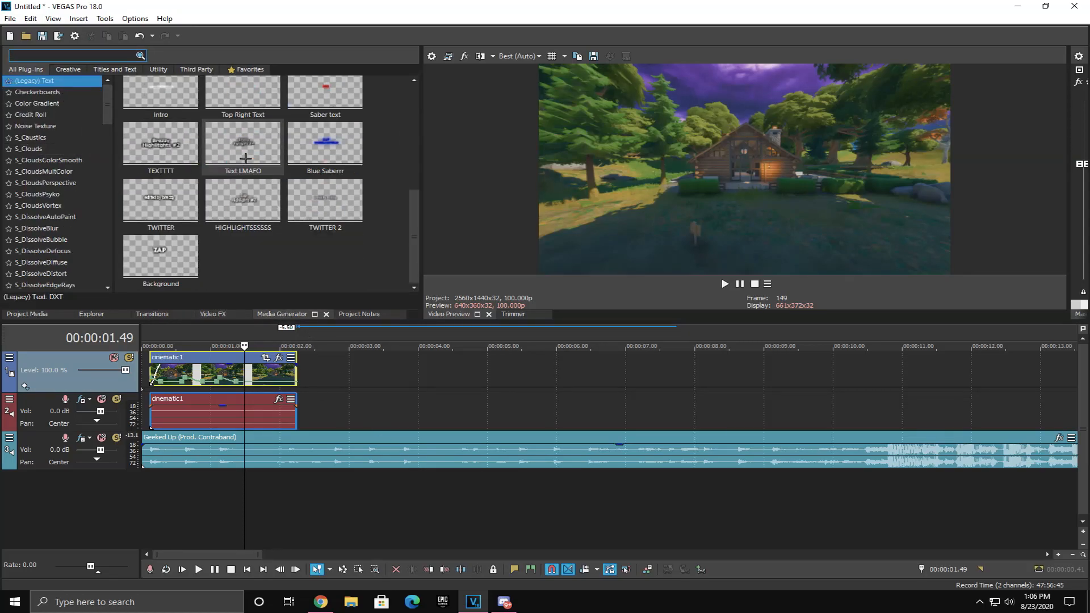
scroll(284, 214, up, 1)
scroll(277, 213, down, 1)
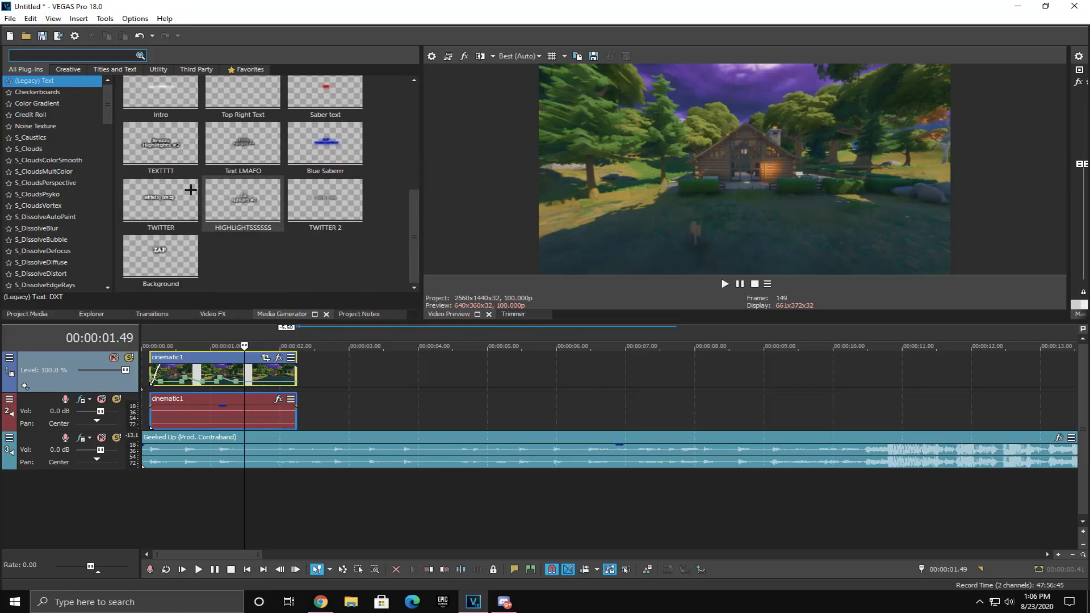
drag(193, 188, 181, 217)
Step: Insert a new video track above cinematic1 and place the TWITTER text preset on it at the clip's start
right_click(322, 372)
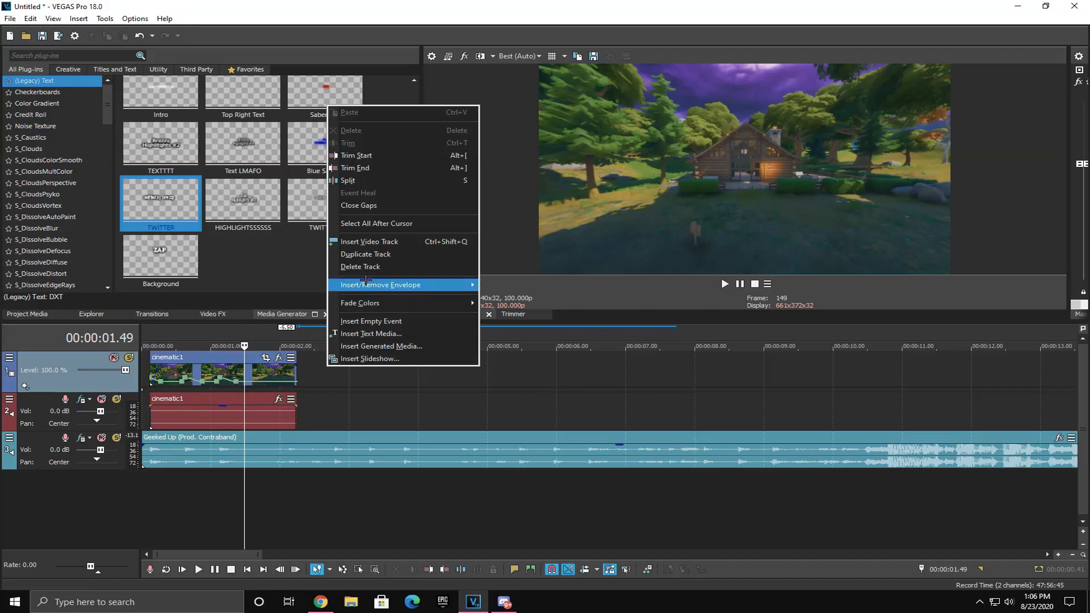
click(363, 240)
drag(185, 210, 159, 370)
click(954, 245)
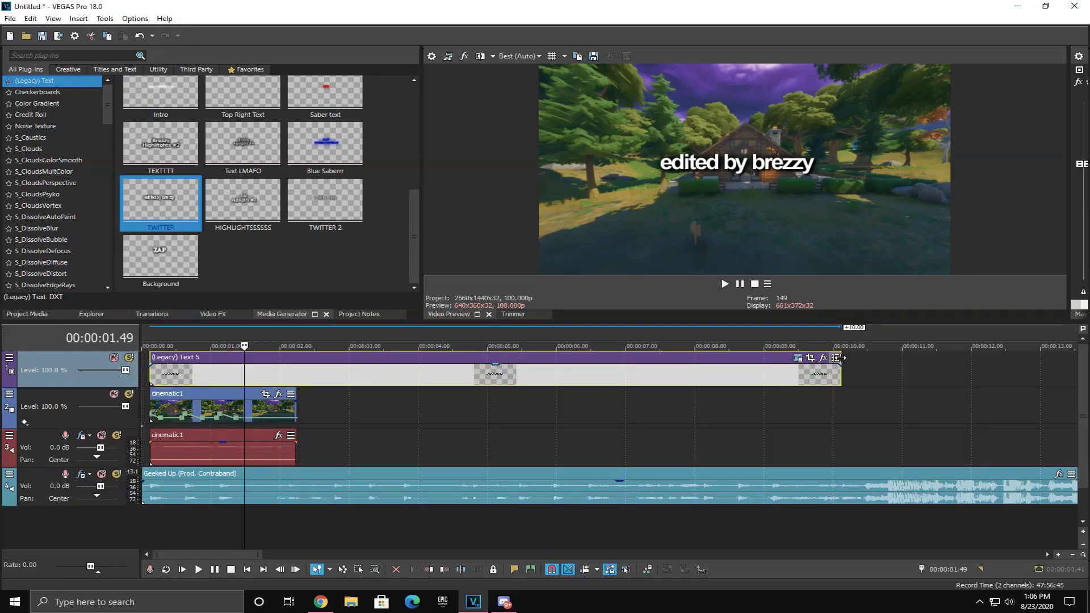
Step: Trim the title event to end with cinematic1 and reduce its text scaling to about 0.777
drag(839, 354, 296, 354)
click(252, 364)
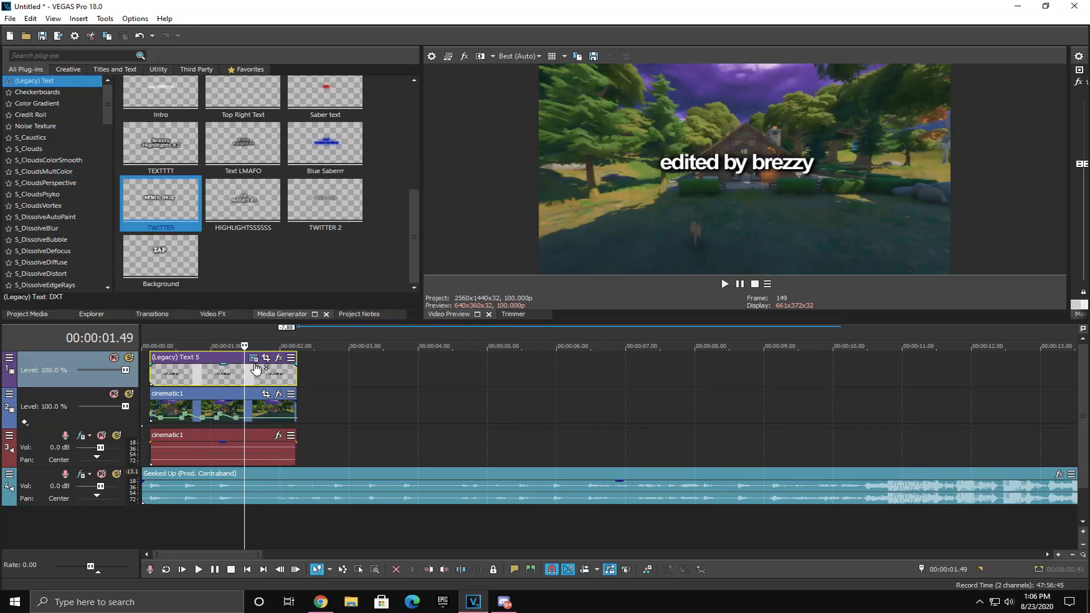
click(253, 358)
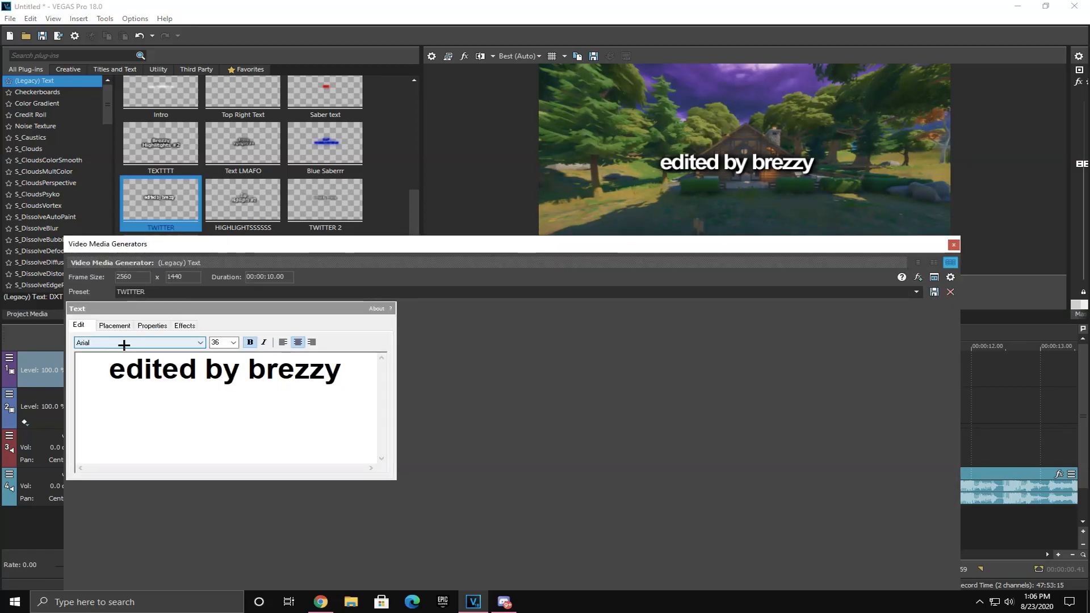
click(115, 325)
click(152, 325)
drag(152, 455, 145, 455)
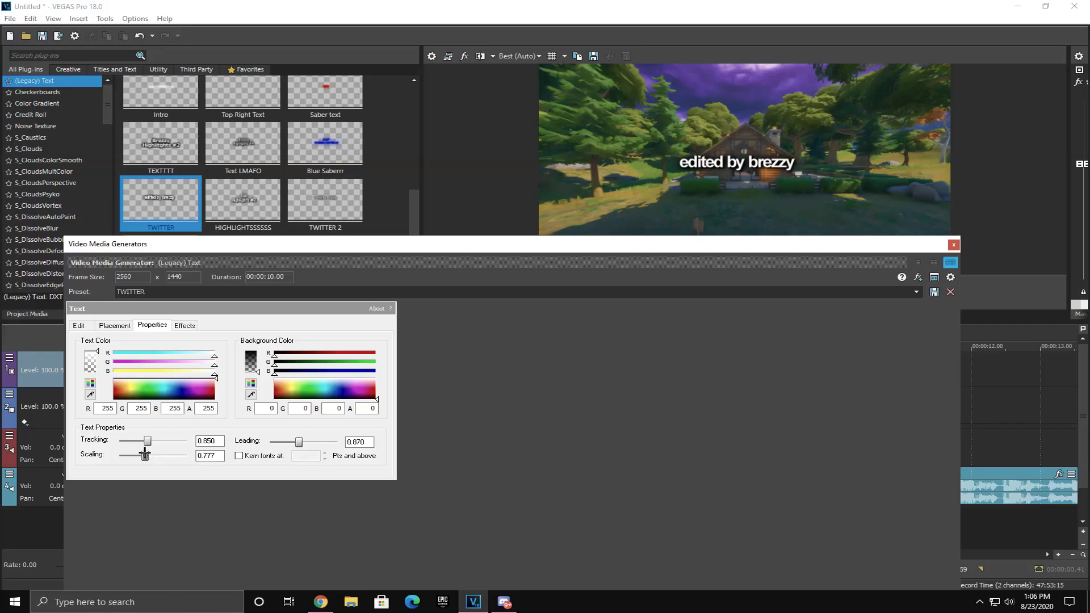
Step: Review the title's text, placement and property settings, and close the media generator
click(113, 323)
click(85, 325)
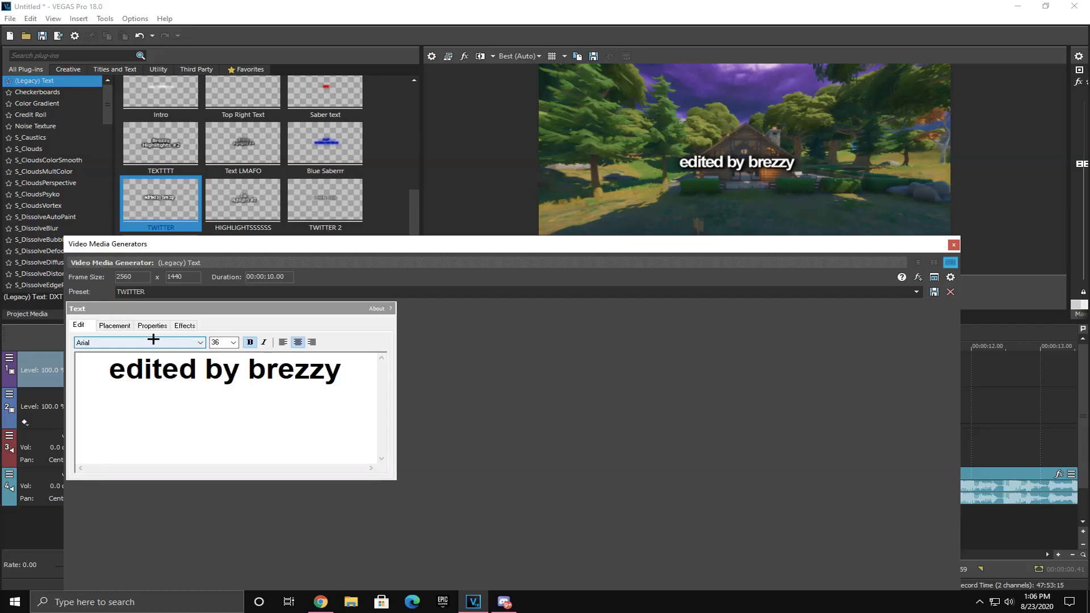
click(108, 327)
click(157, 325)
click(79, 324)
click(113, 325)
click(86, 324)
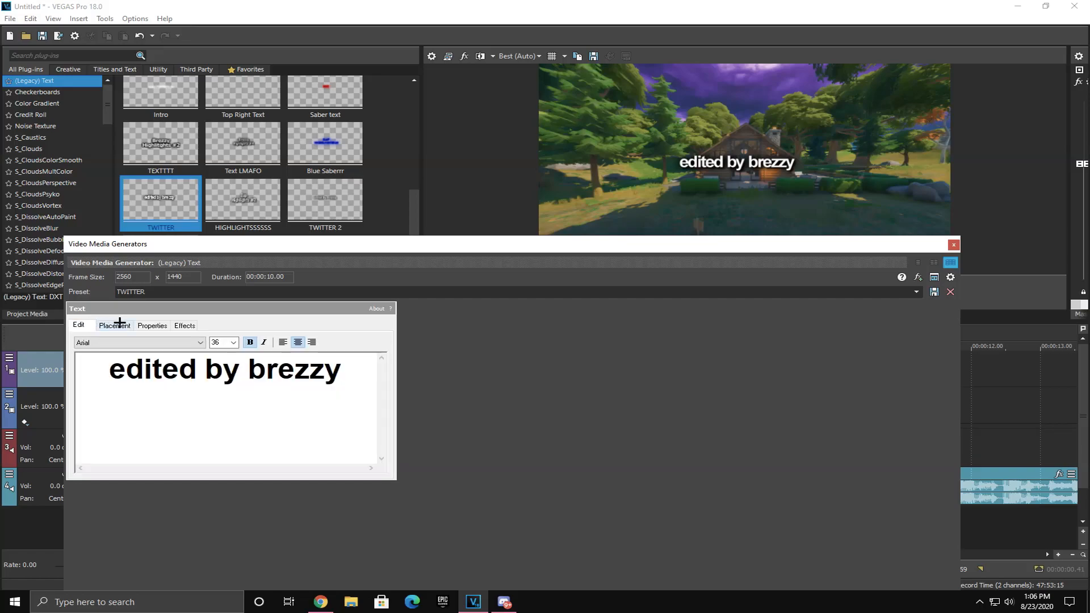
click(952, 245)
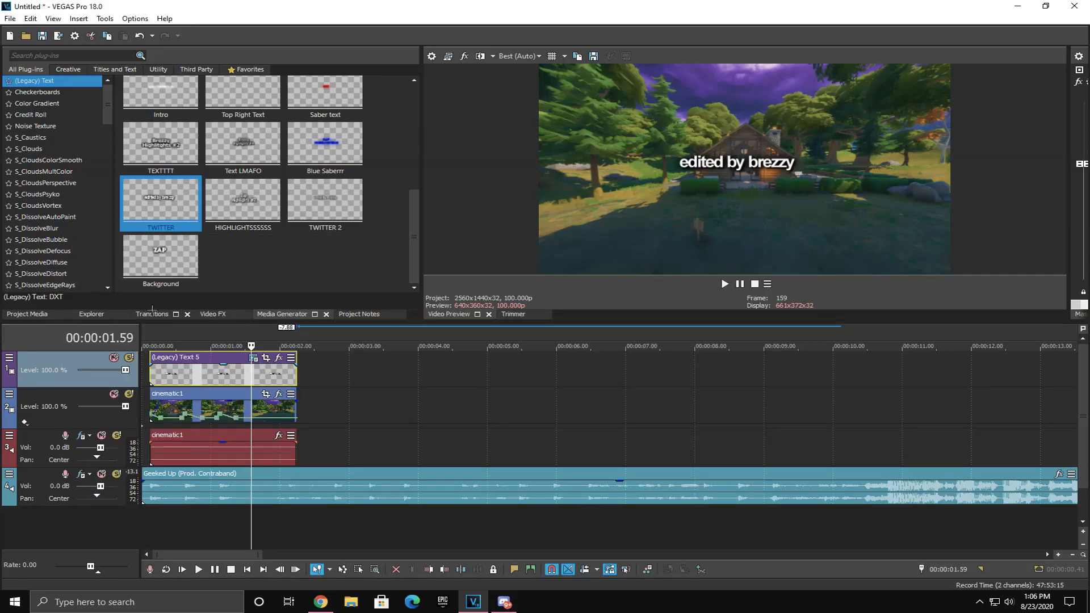
Step: Search the video effects for Blur and apply the default S_BlurMoCurves effect to the title event
click(213, 312)
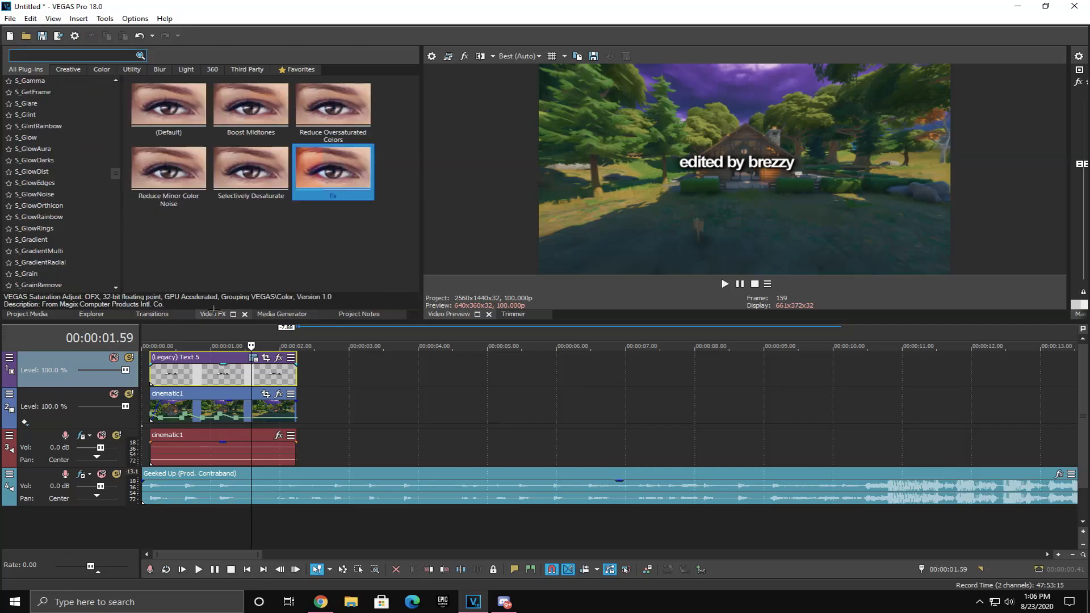
click(76, 55)
text(Blur)
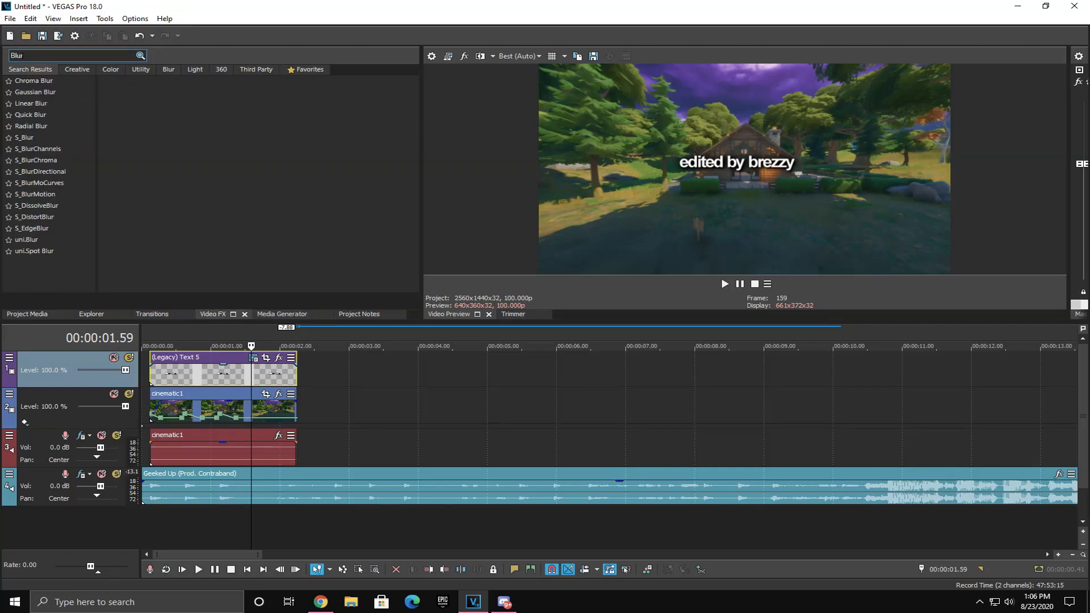
click(71, 182)
drag(157, 110, 213, 246)
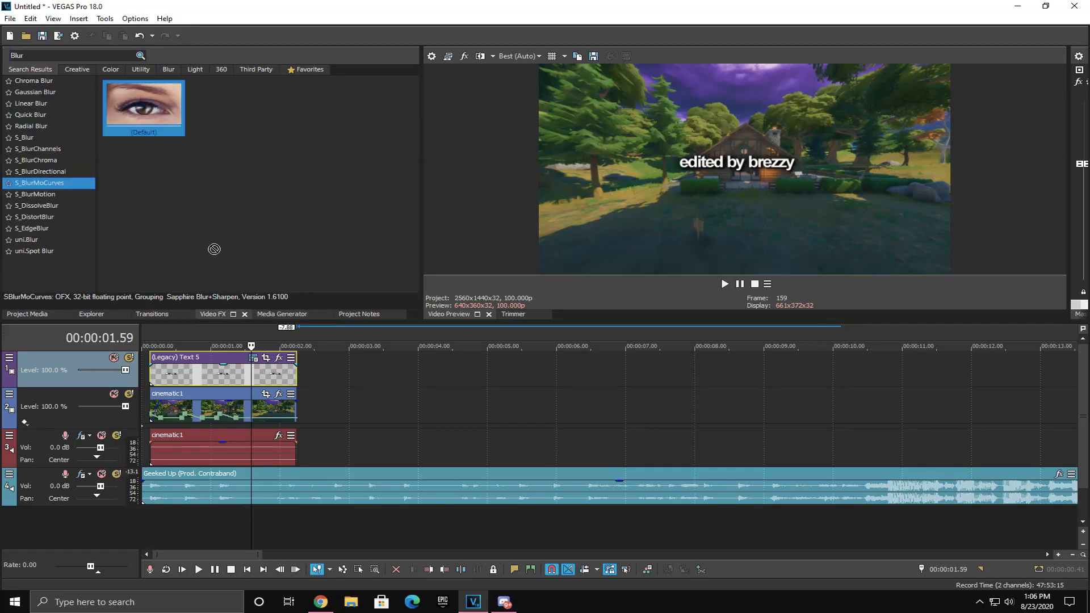
drag(212, 368, 214, 370)
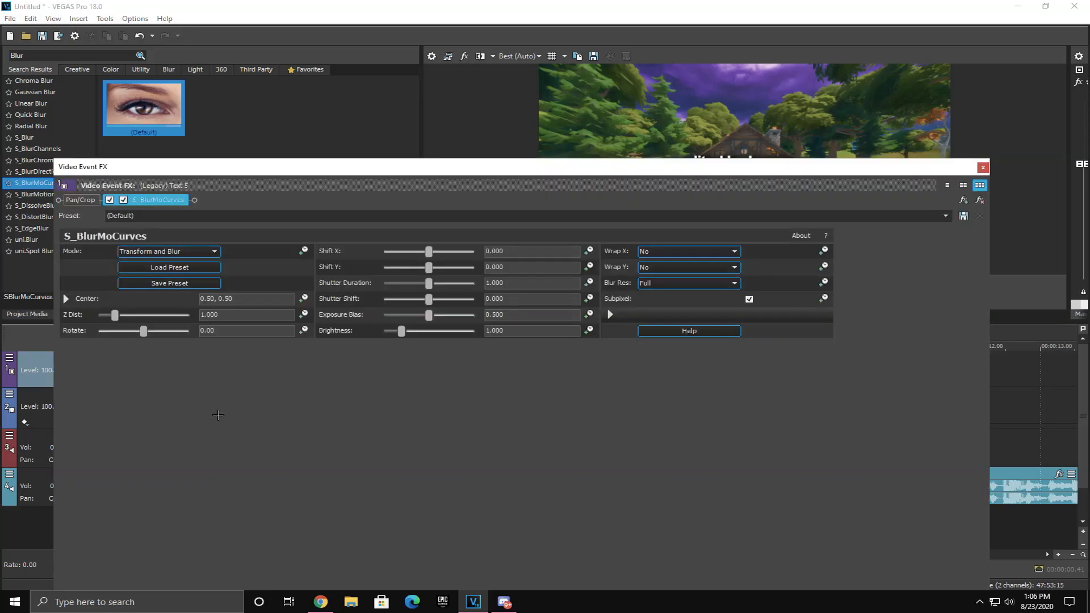
drag(486, 168, 491, 221)
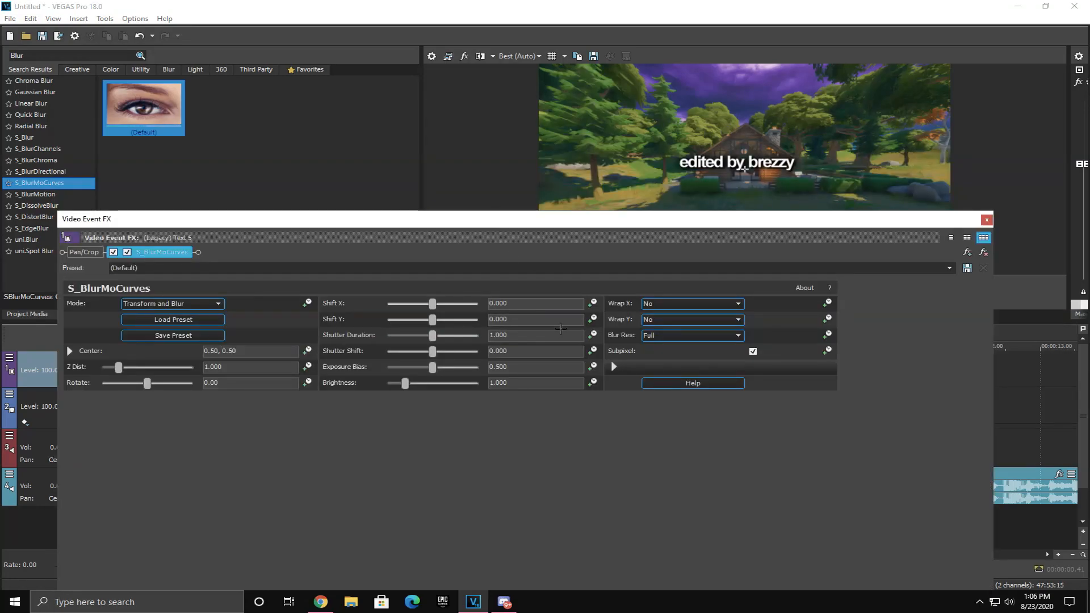
Step: Animate the title's S_BlurMoCurves Shift Y from -0.500 at its start to 0.000 at 00:00:00.12
click(592, 318)
drag(375, 575, 245, 574)
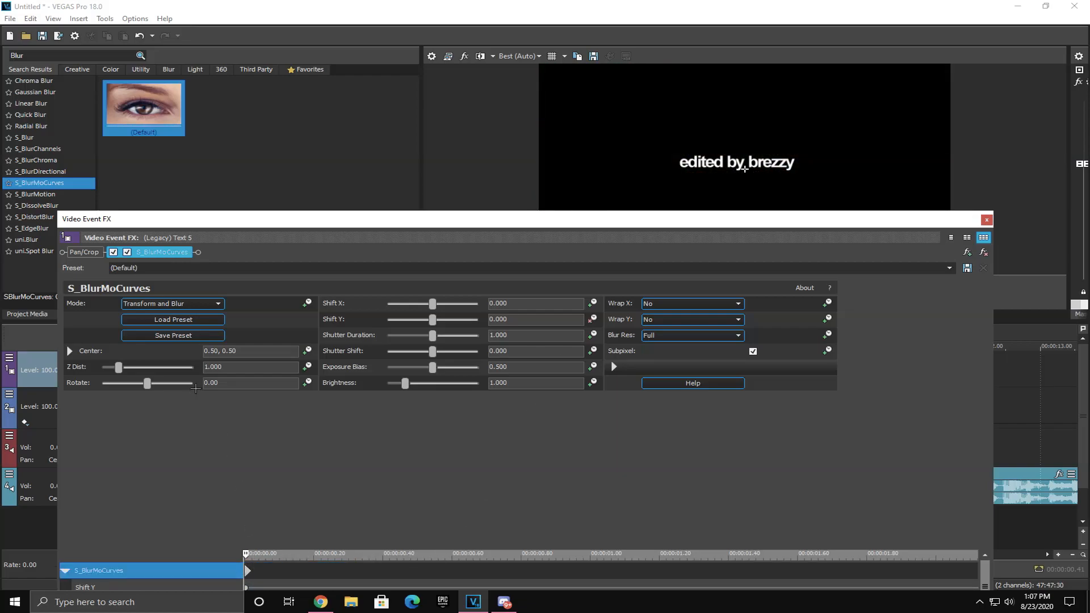
drag(431, 320, 210, 331)
drag(462, 223, 458, 88)
mouse_move(263, 466)
mouse_down()
mouse_move(288, 457)
mouse_move(272, 451)
mouse_move(283, 458)
mouse_up()
click(284, 459)
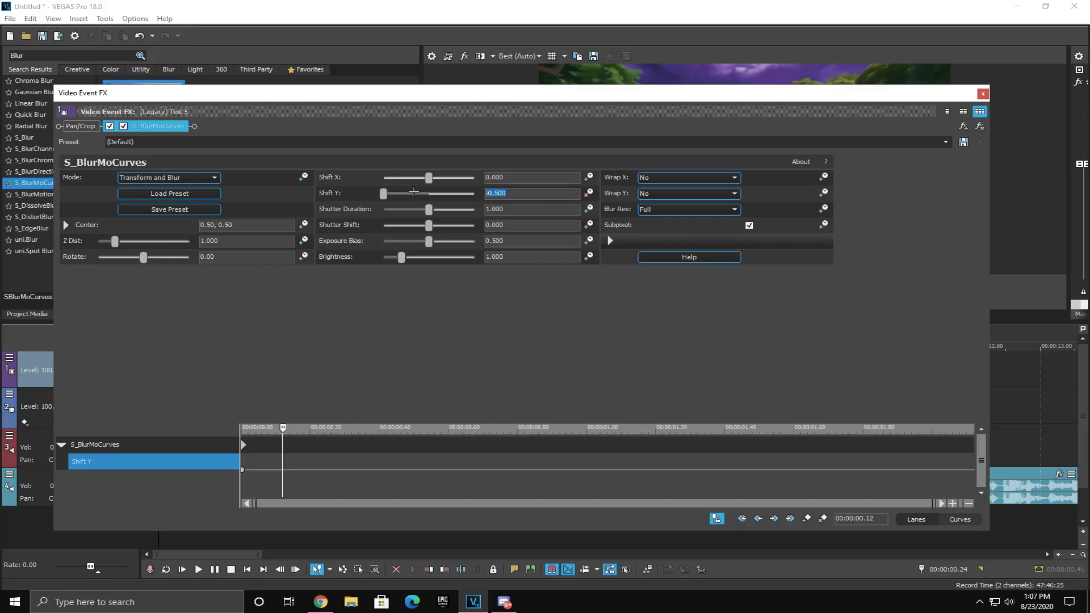
key(Return)
click(983, 94)
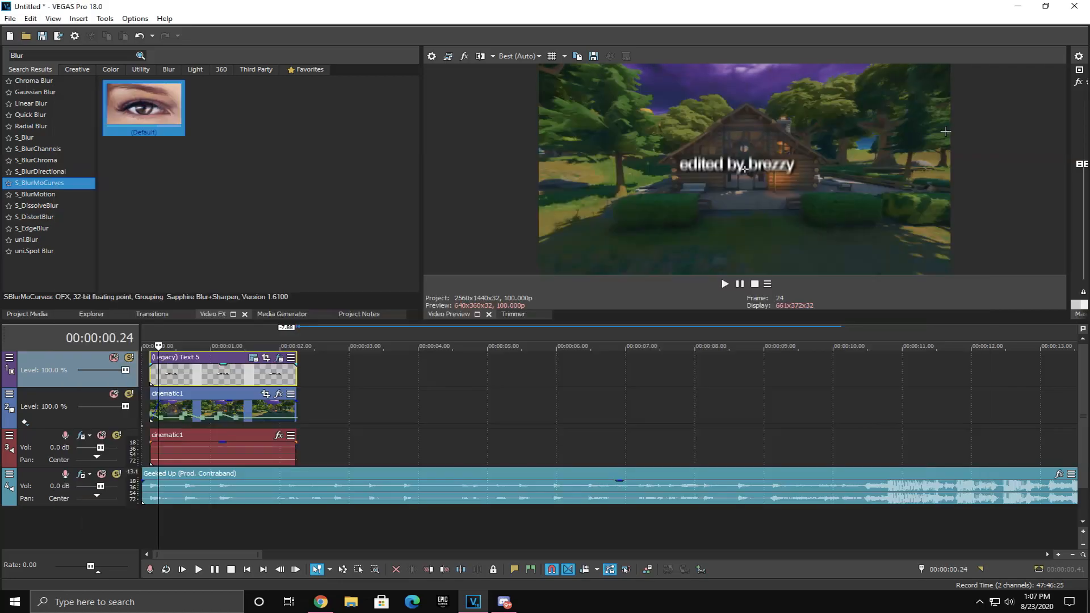
Step: Play the intro from just before the title to check how the text slides in
scroll(256, 373, up, 6)
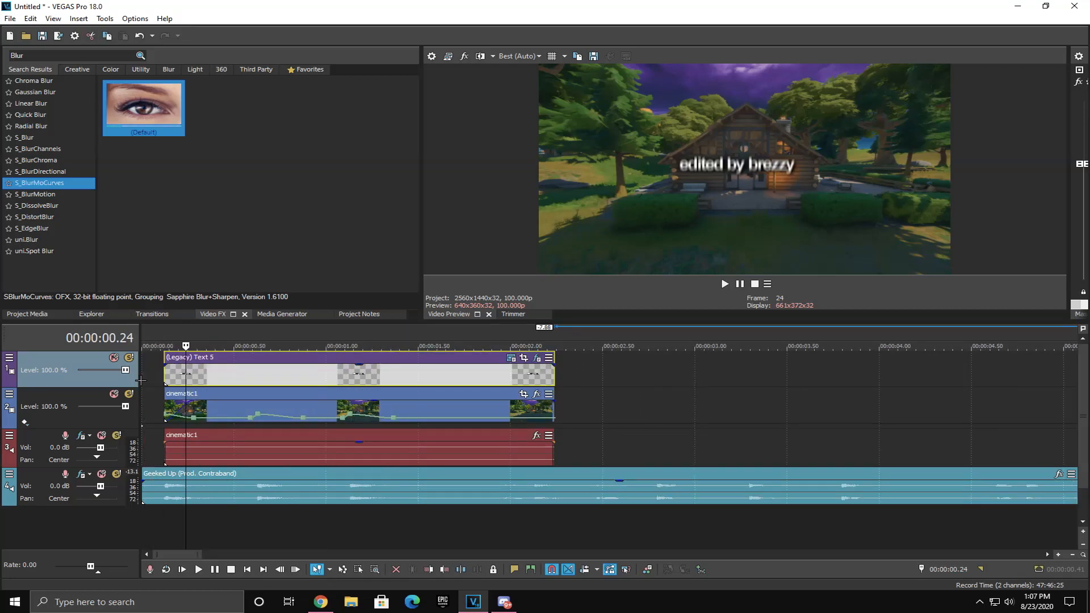
click(158, 380)
key(space)
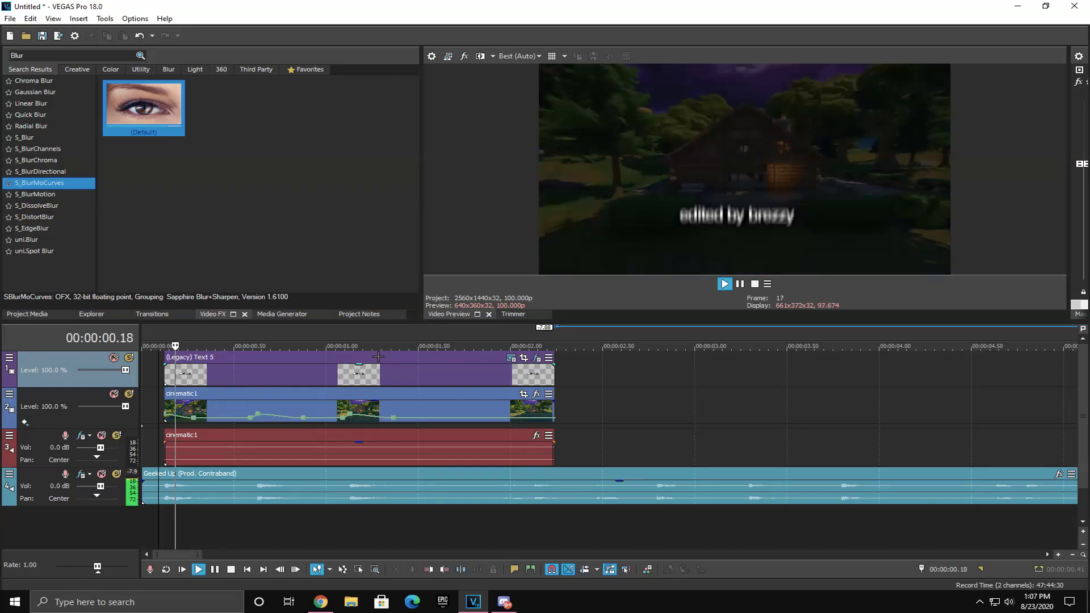
scroll(344, 352, up, 3)
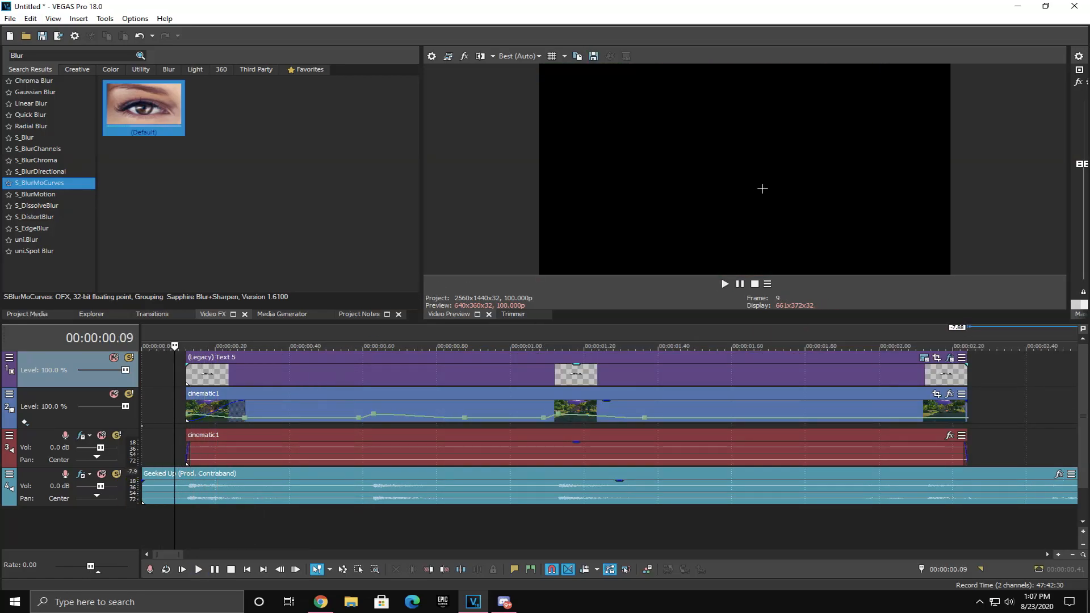
key(space)
key(ctrl+s)
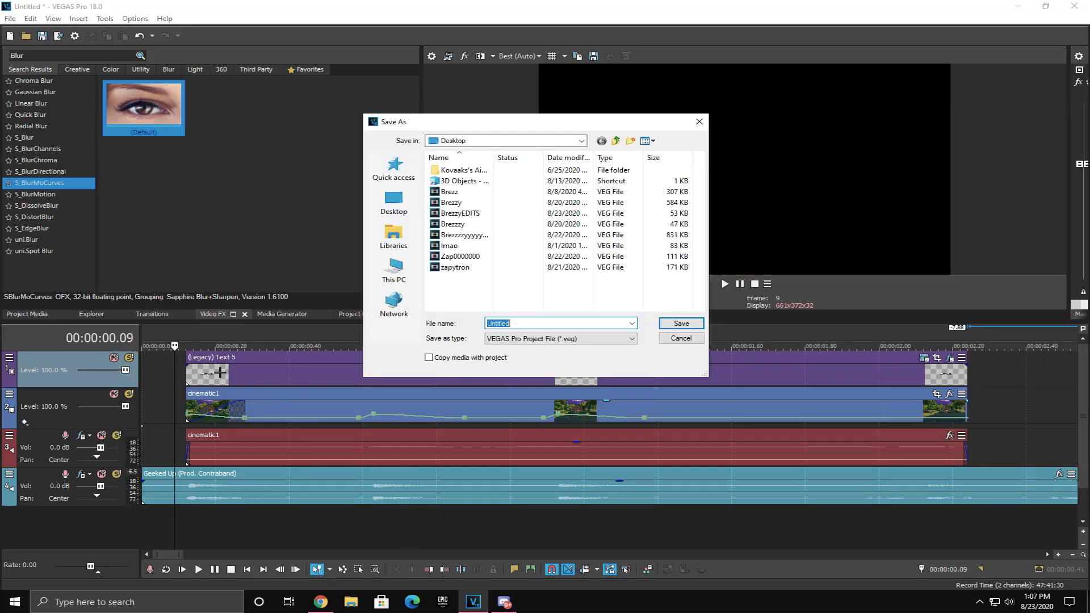
key(Escape)
Step: Inspect the title's Shift Y keyframes in its effect settings and replay the intro from the title's start
click(192, 379)
scroll(192, 379, down, 1)
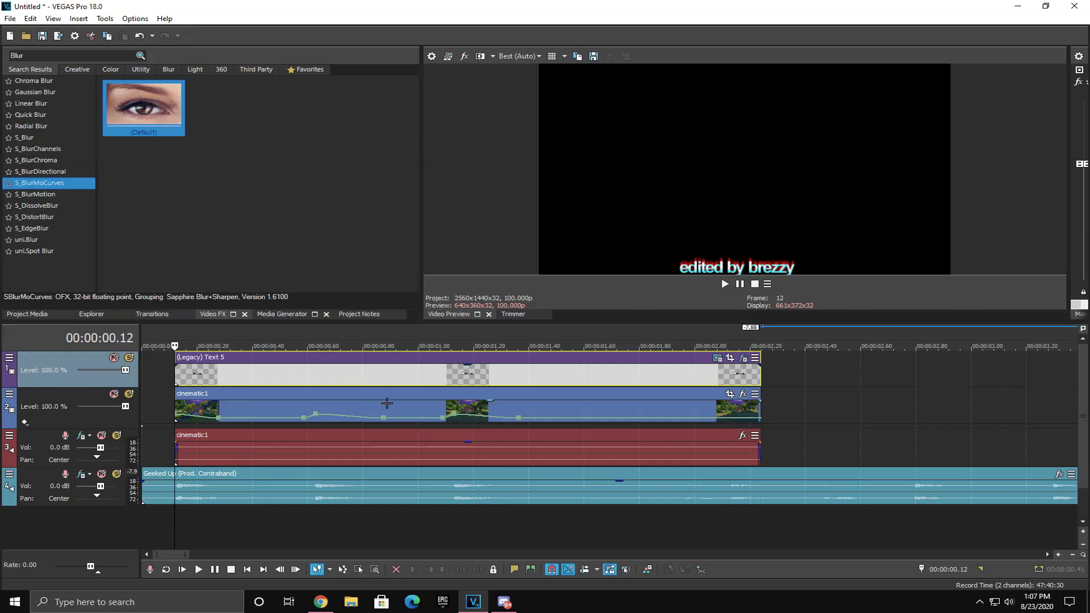
click(716, 359)
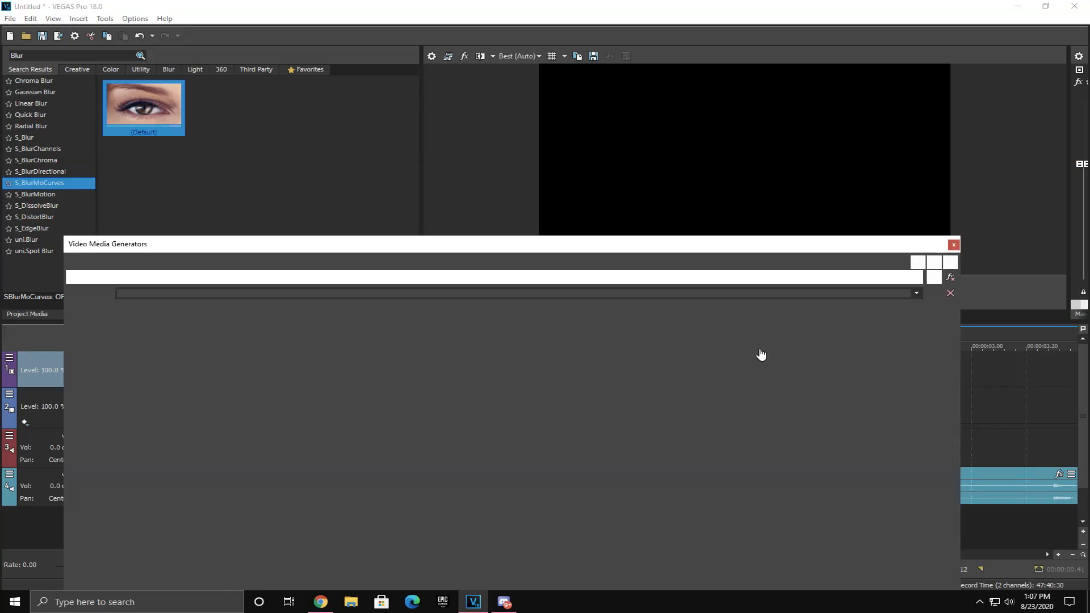
click(953, 245)
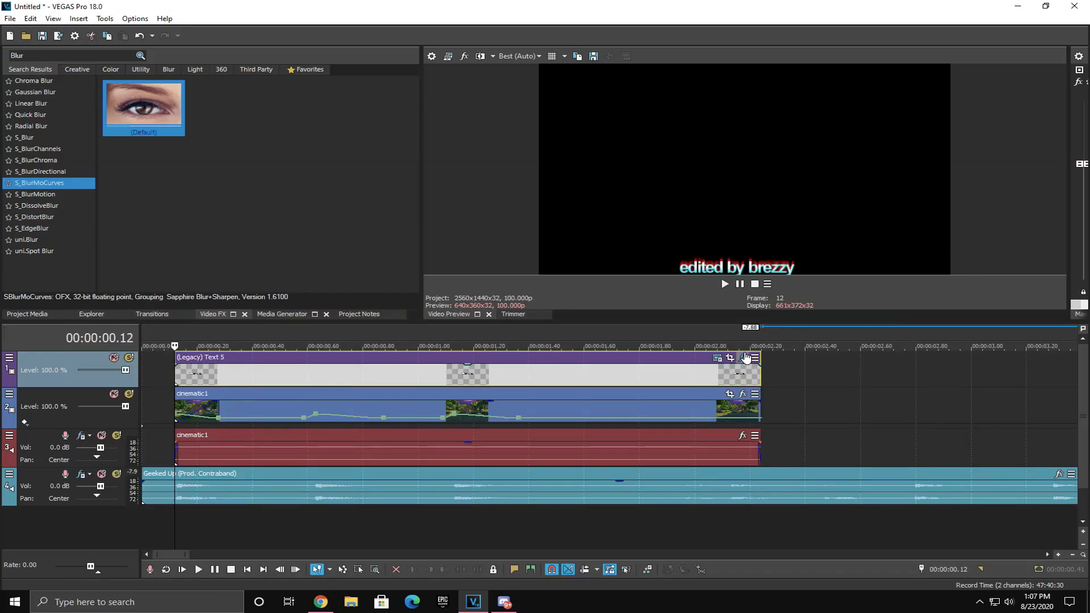
click(743, 357)
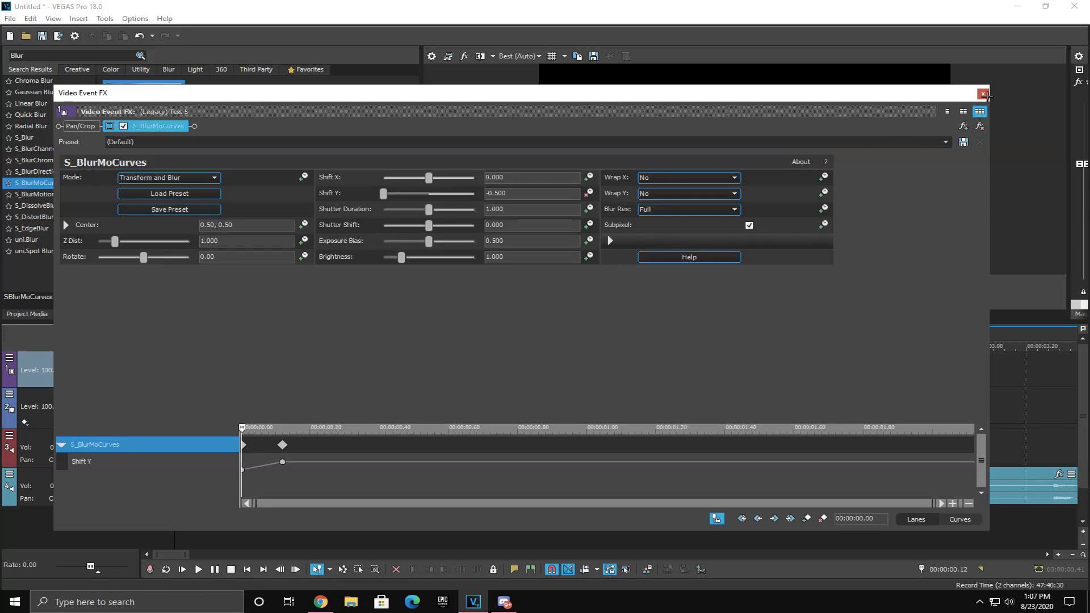
click(983, 94)
key(space)
key(space)
click(743, 358)
click(982, 94)
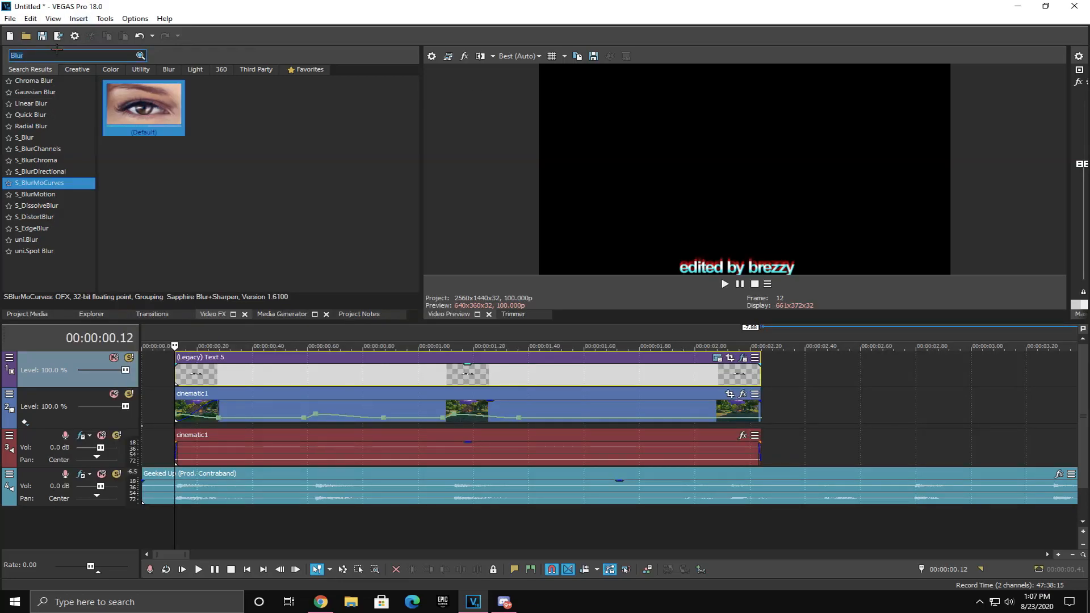
Step: Find the wave effects, apply the S_WarpWaves Crayo preset to the title and play back the result
text(wave)
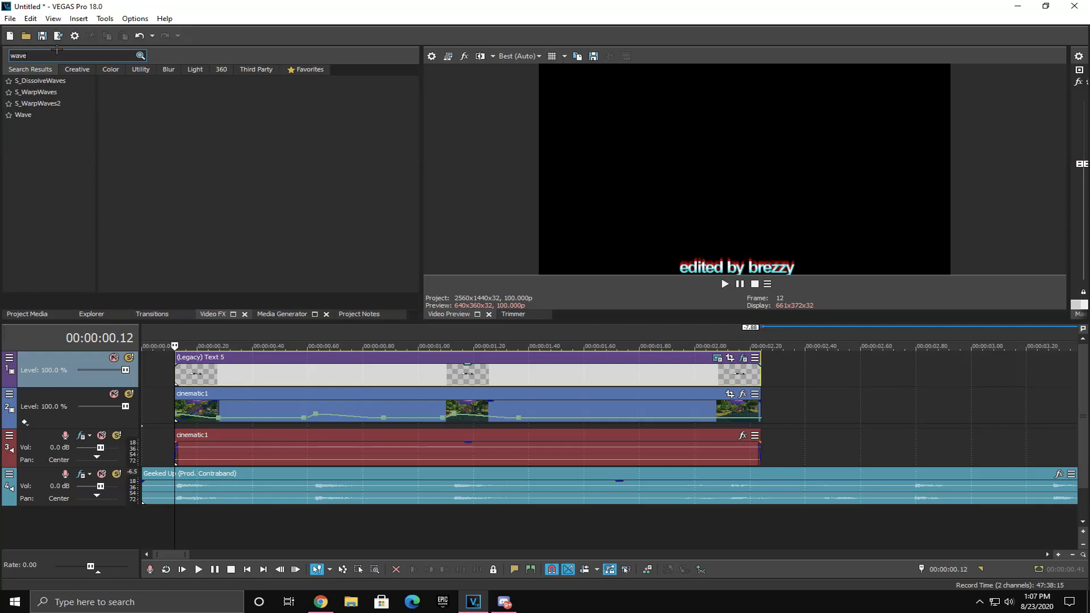
click(36, 92)
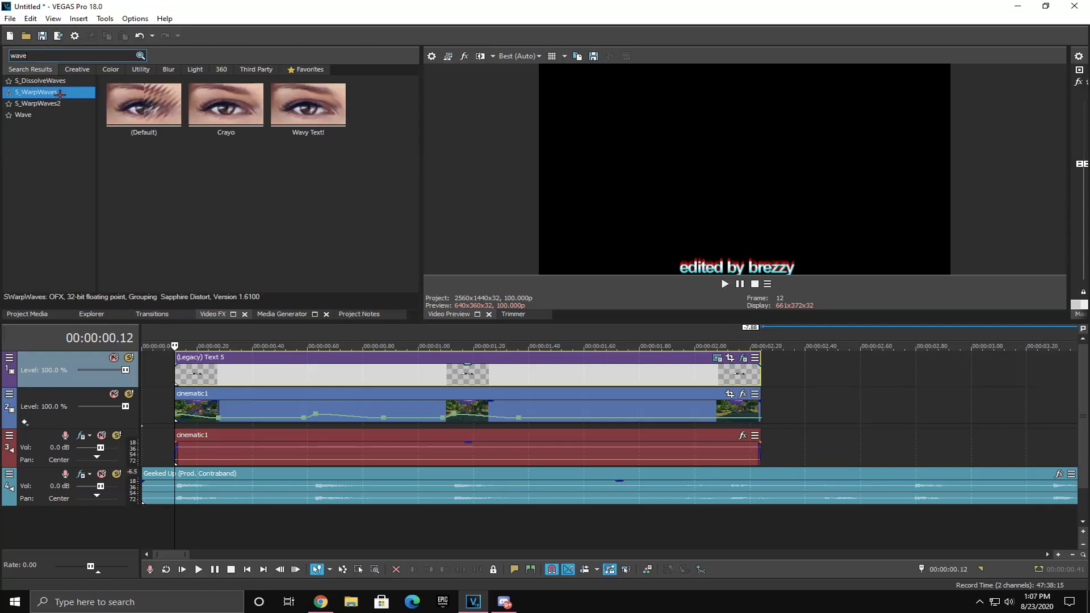
drag(230, 99, 285, 192)
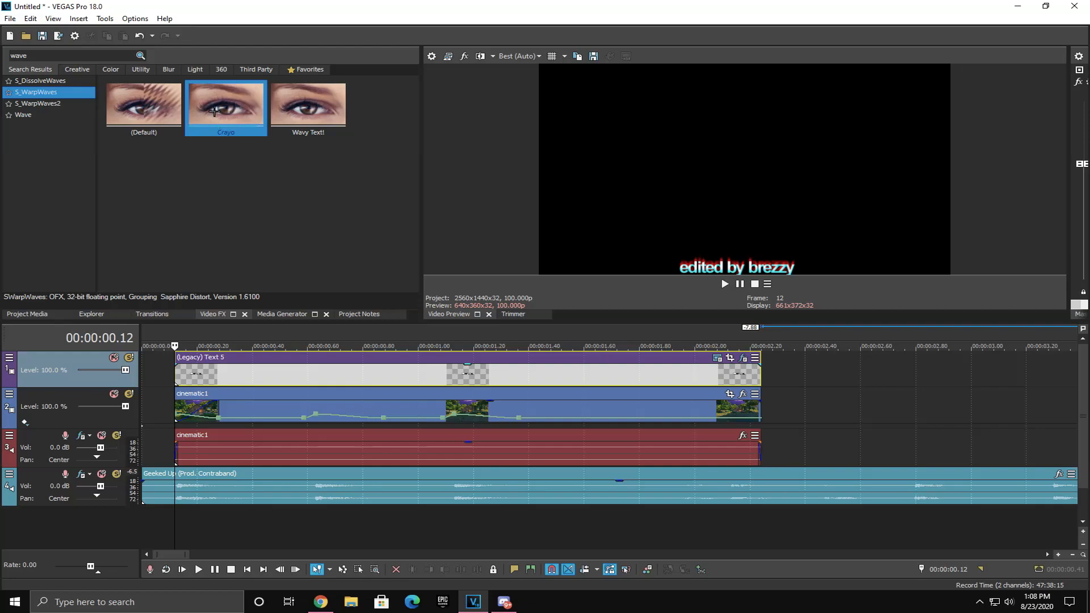
drag(268, 375, 275, 379)
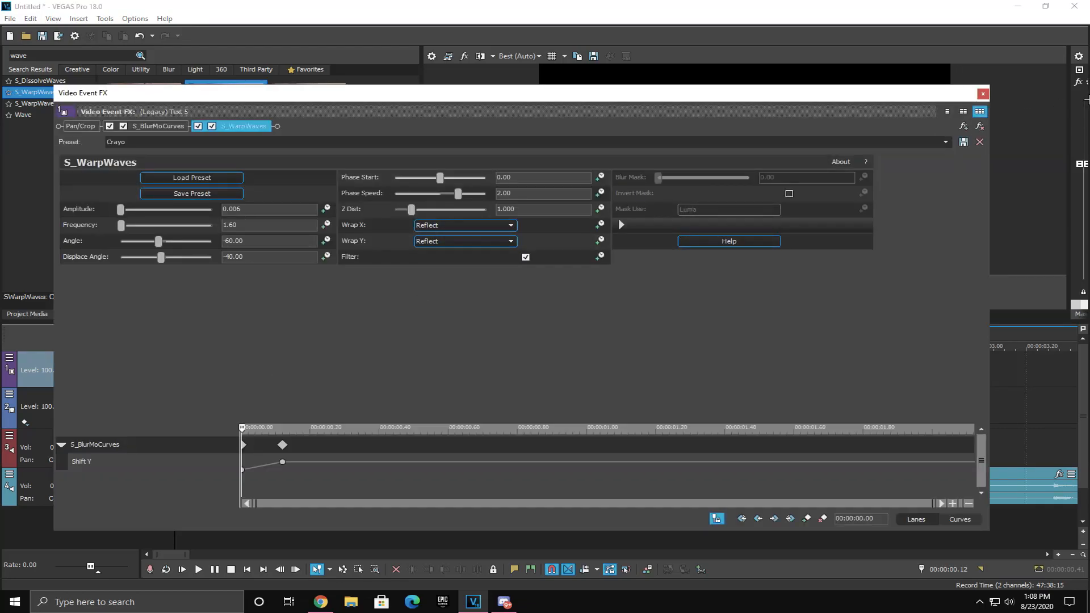
click(983, 92)
key(space)
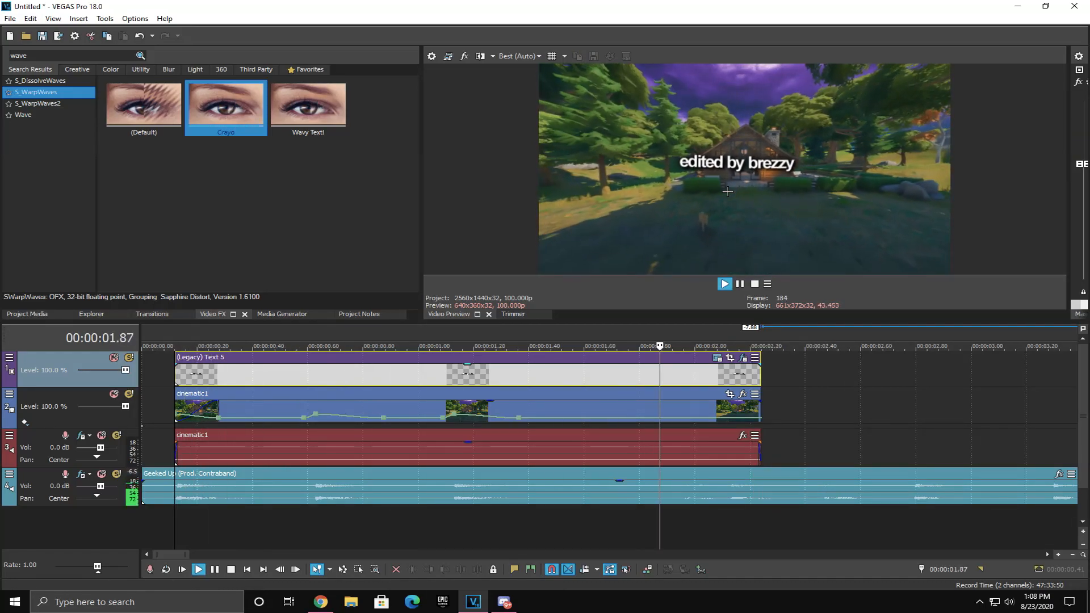
key(space)
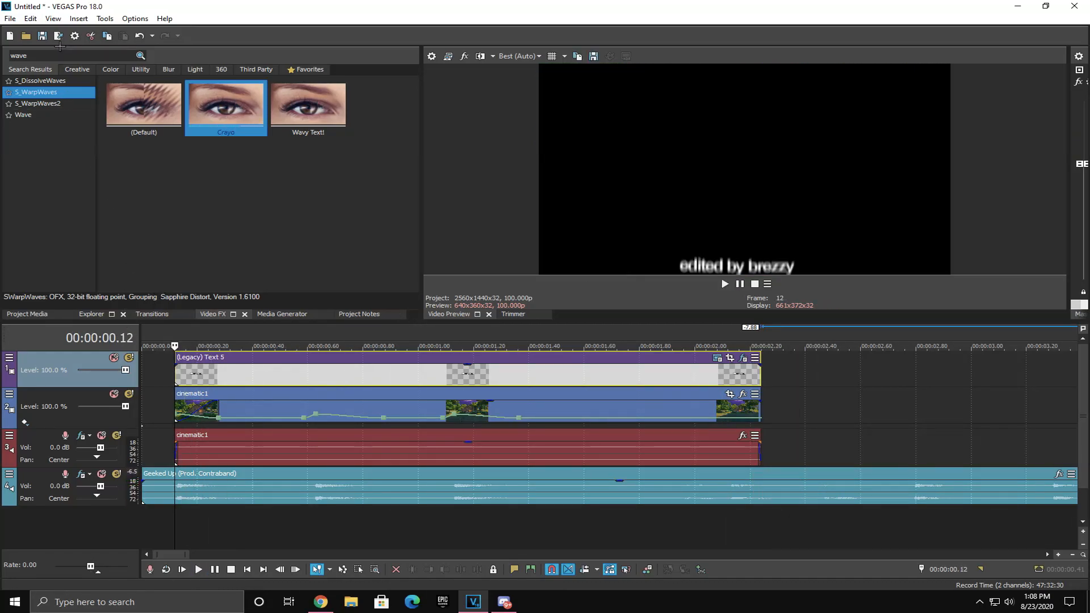
Step: Search the effects for rgb and apply the S_DistortRGB God preset to the title event
click(50, 55)
text(rgb)
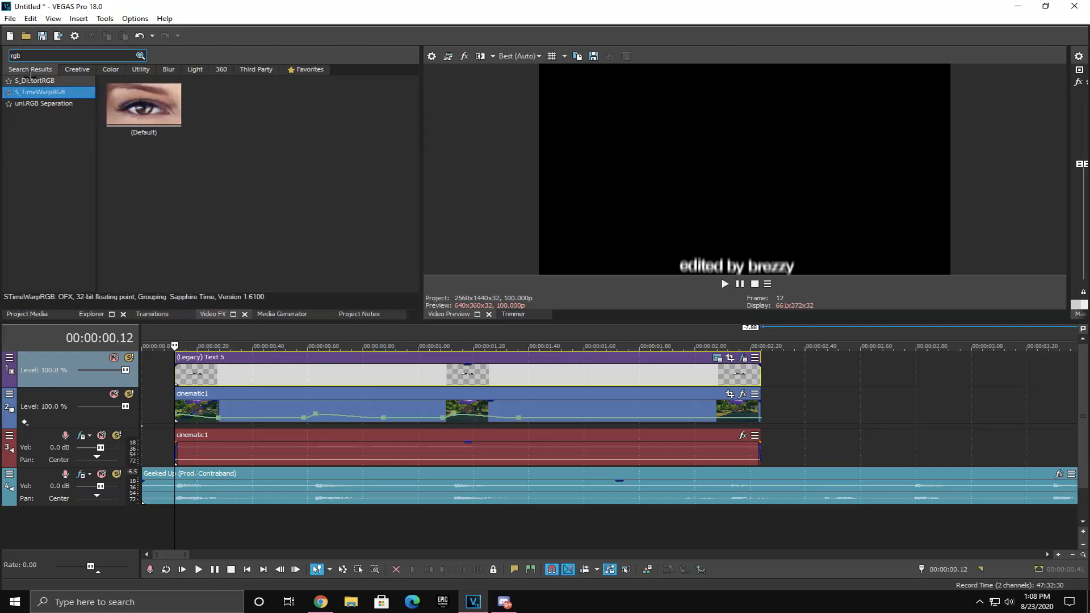
click(31, 80)
drag(218, 116, 312, 225)
drag(282, 380, 404, 370)
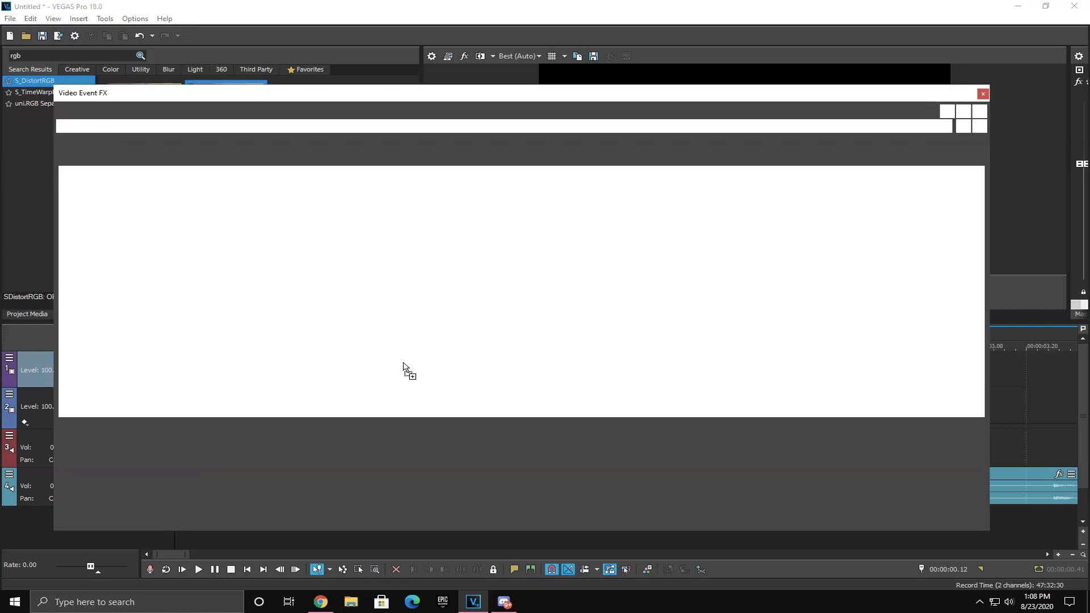
click(984, 95)
Step: Examine the title's S_DistortRGB, S_WarpWaves and S_BlurMoCurves settings with the playhead at 00:00:00.45
click(203, 368)
click(266, 367)
click(743, 359)
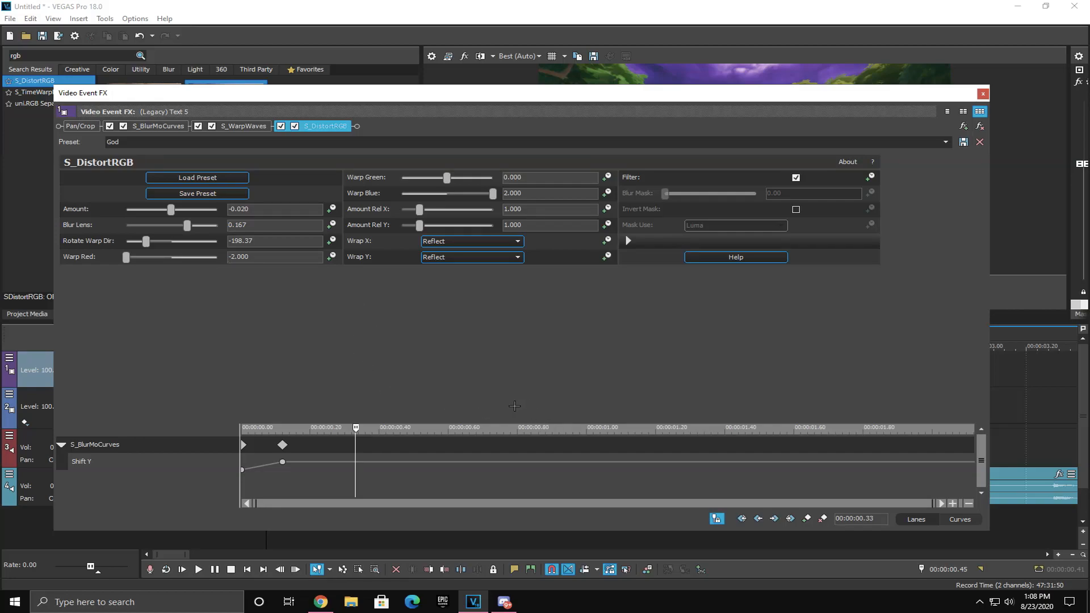
click(244, 126)
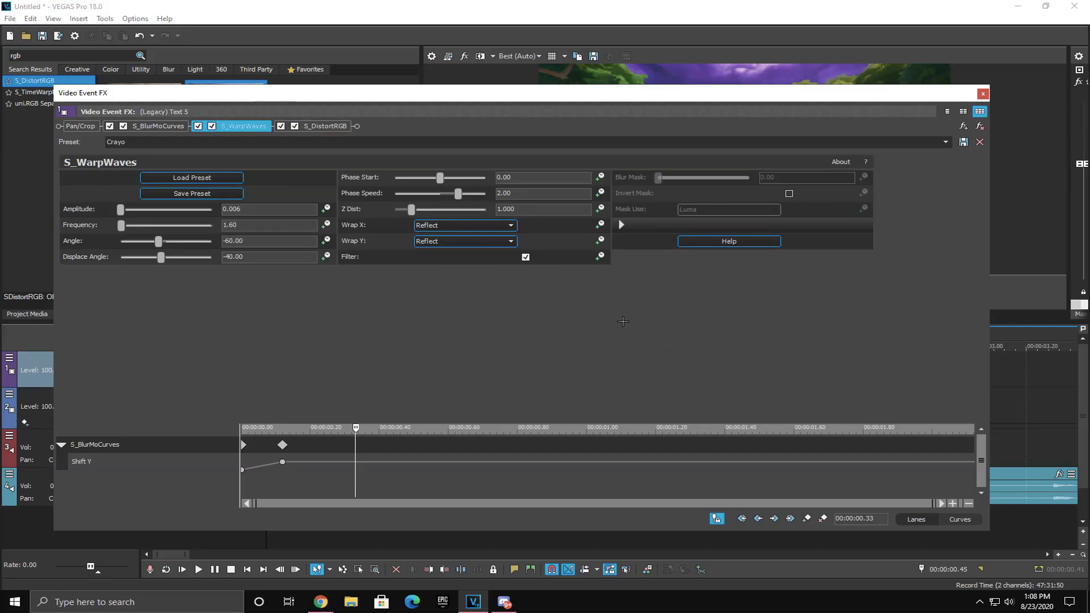
click(171, 126)
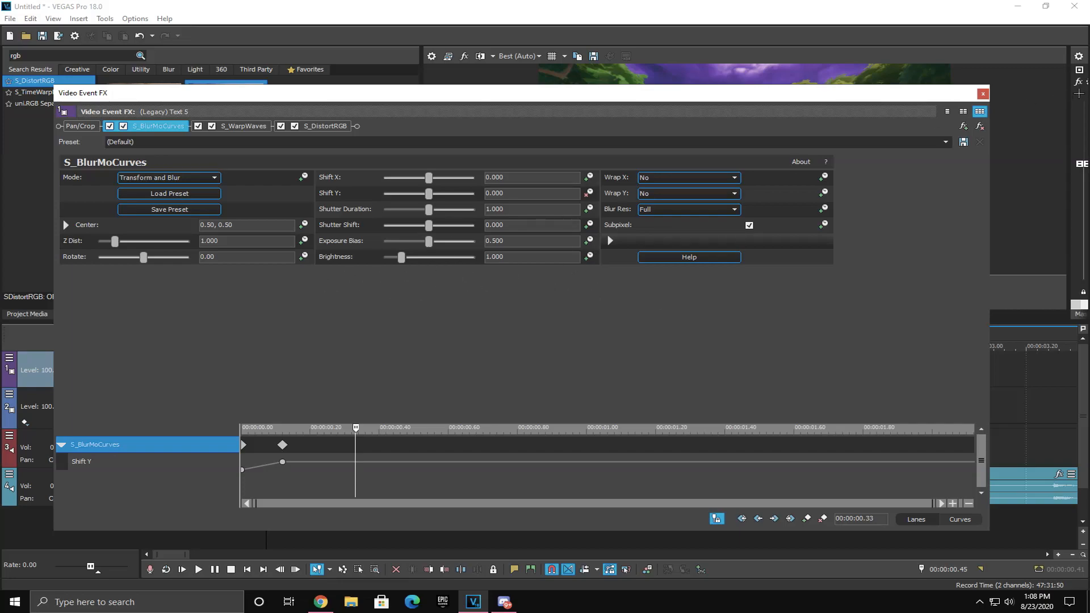
click(981, 92)
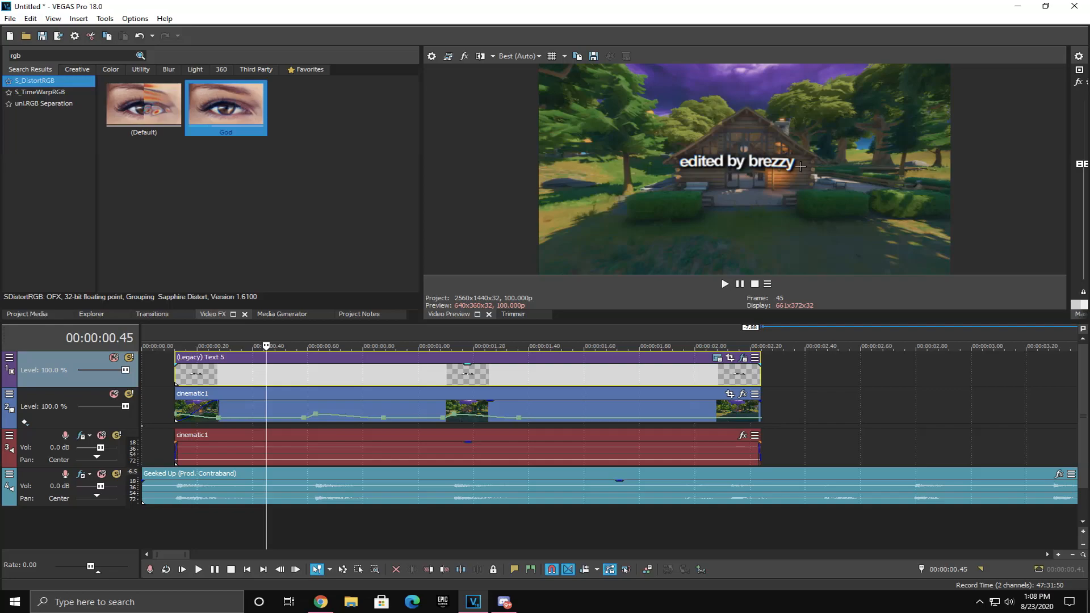
Step: Try the Best (Full) preview quality and return the preview to Best (Auto)
click(518, 56)
mouse_move(545, 109)
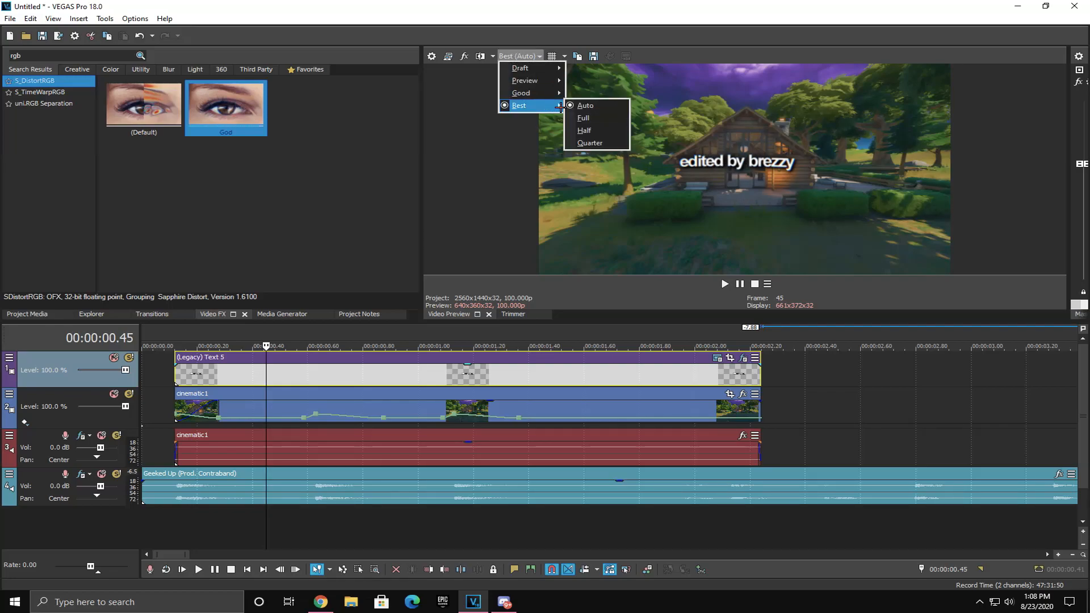
click(585, 117)
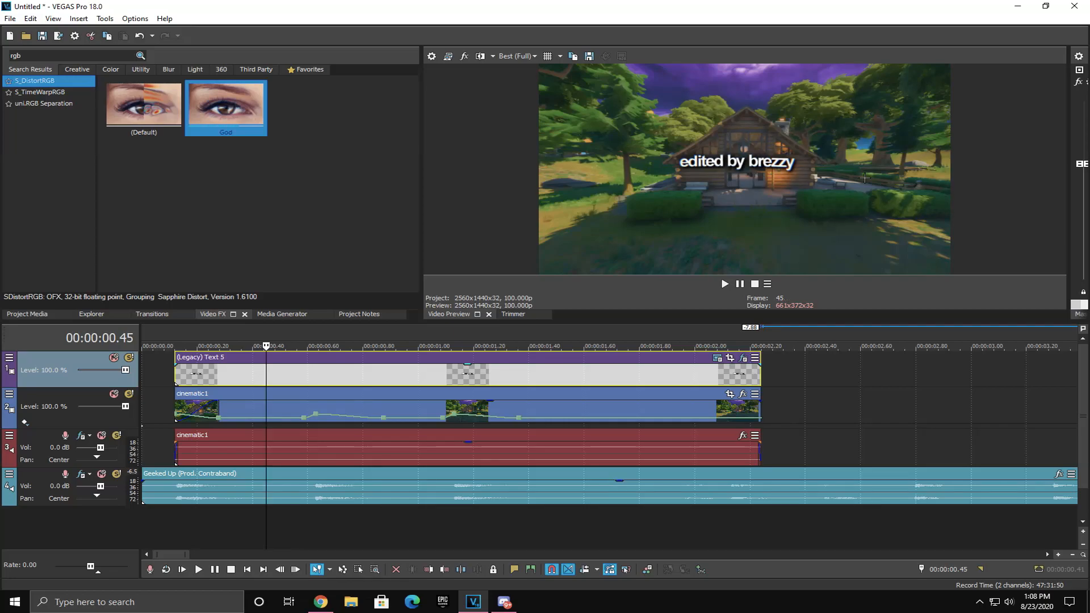
click(518, 56)
mouse_move(545, 106)
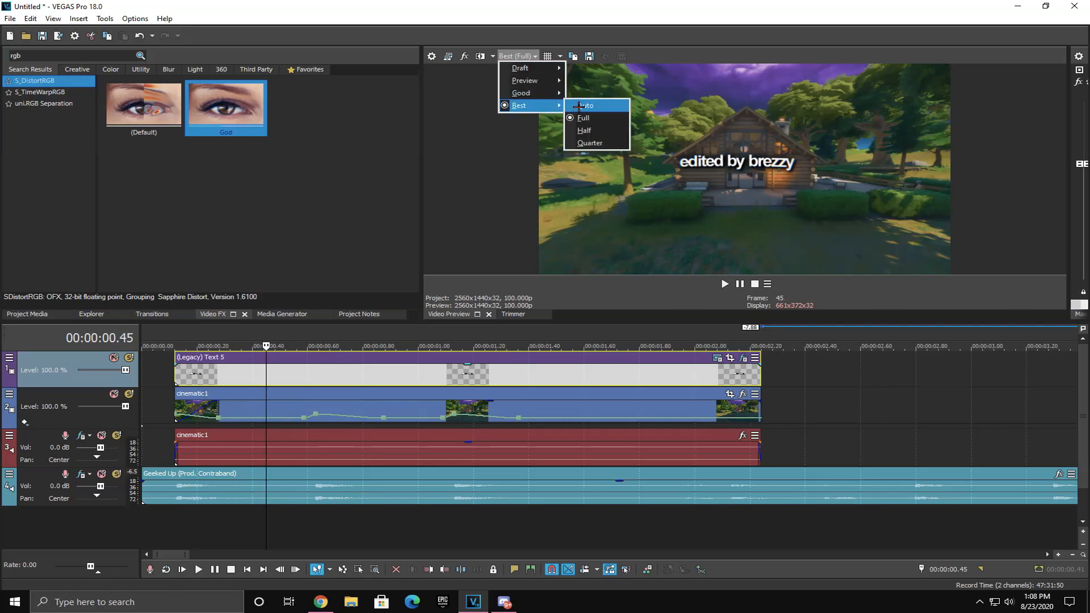
click(579, 106)
Step: Play the intro from just before the title, and loop playback over the 00:00:00.12 to 00:00:02.26 region
click(166, 370)
key(space)
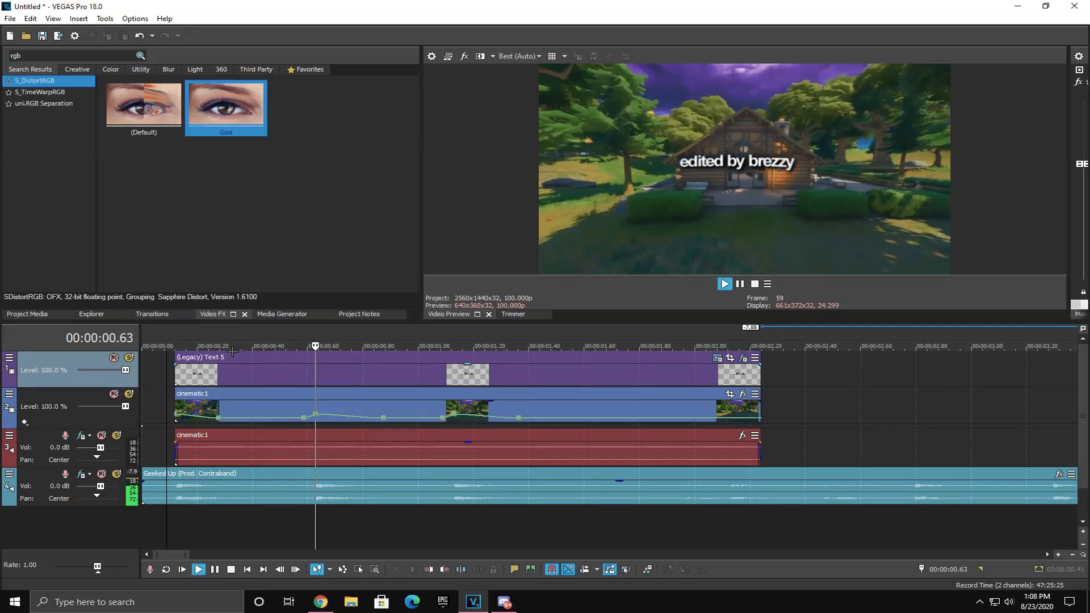
key(space)
mouse_move(172, 335)
mouse_down()
mouse_move(773, 334)
mouse_move(761, 333)
mouse_up()
key(space)
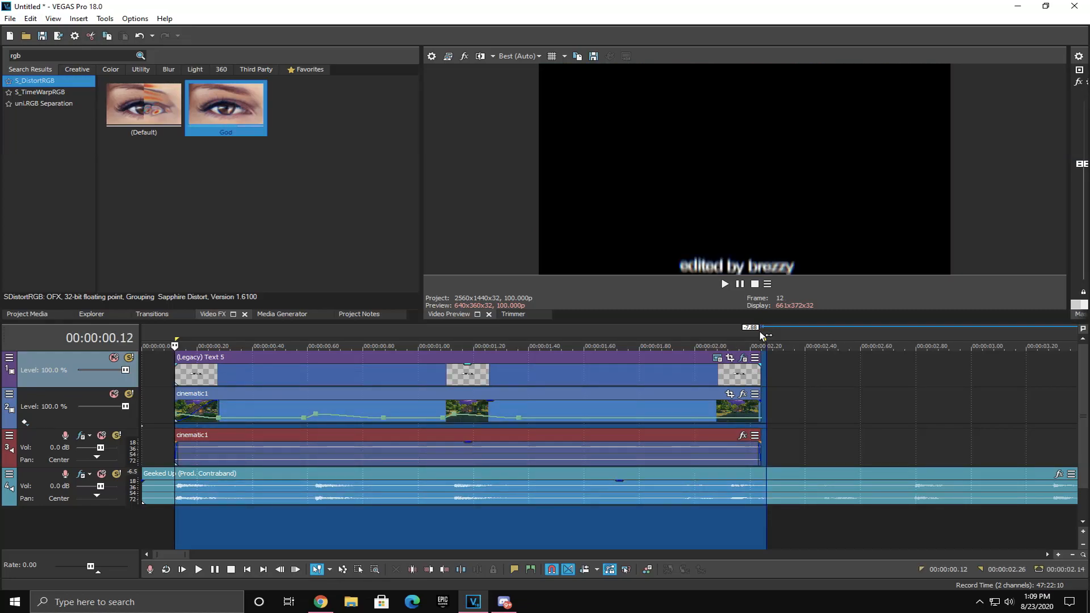
key(space)
key(space)
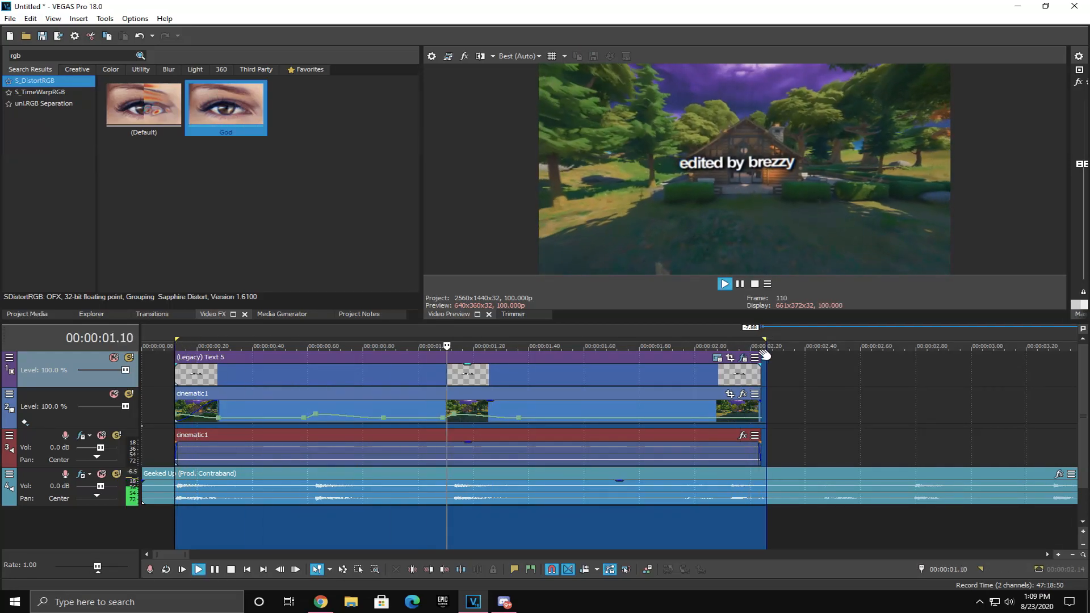
key(space)
Step: Add cinematic2.mp4 directly after cinematic1 on the timeline and shorten it to about 3.1 seconds
scroll(715, 378, down, 3)
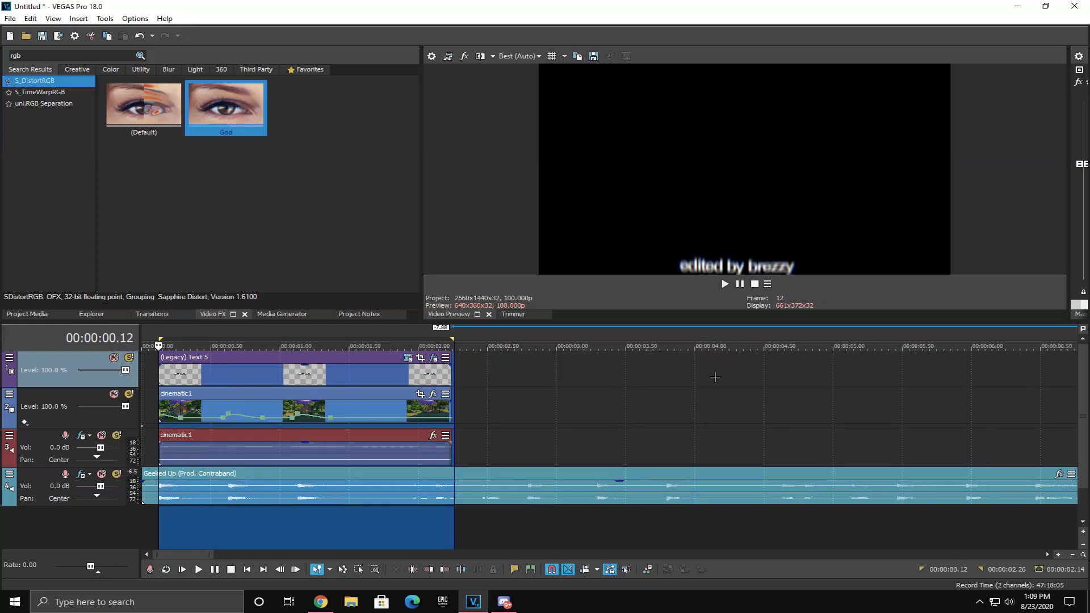
click(425, 377)
scroll(437, 377, up, 4)
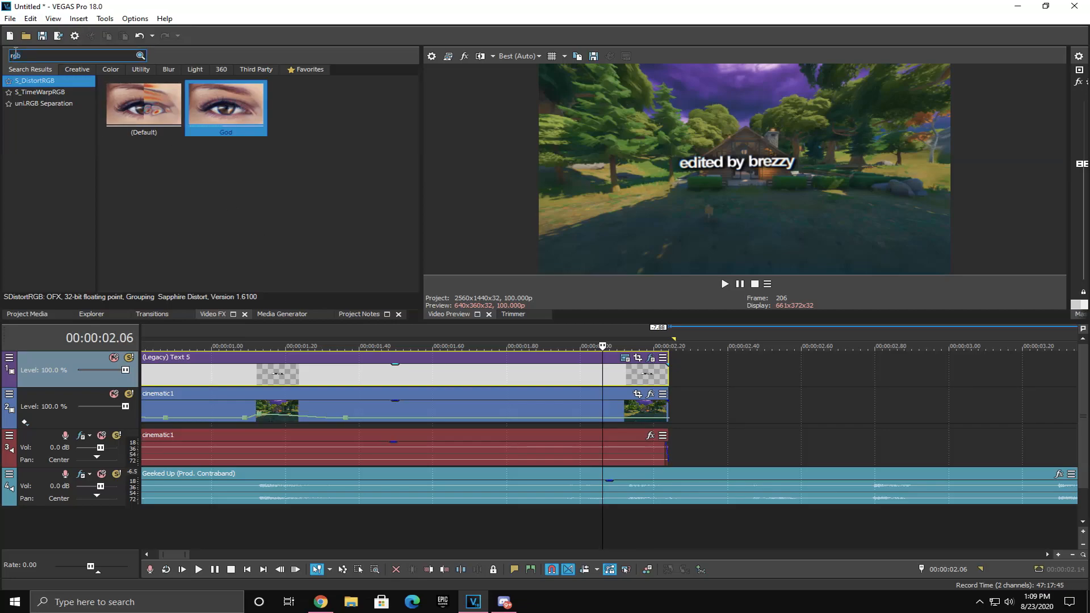
key(BackSpace)
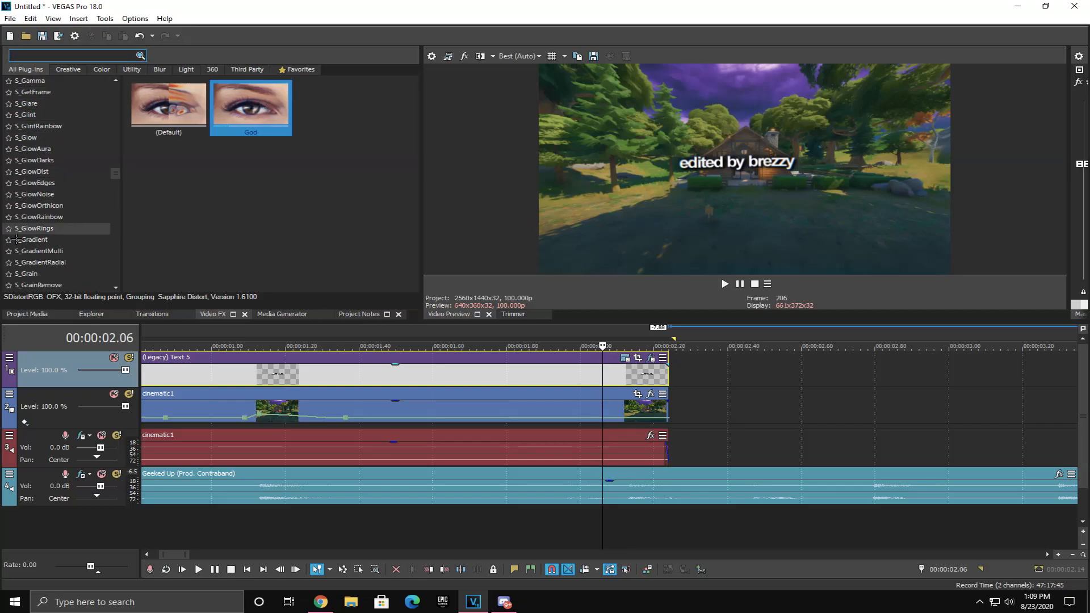
click(26, 313)
drag(301, 111, 672, 397)
scroll(673, 397, down, 3)
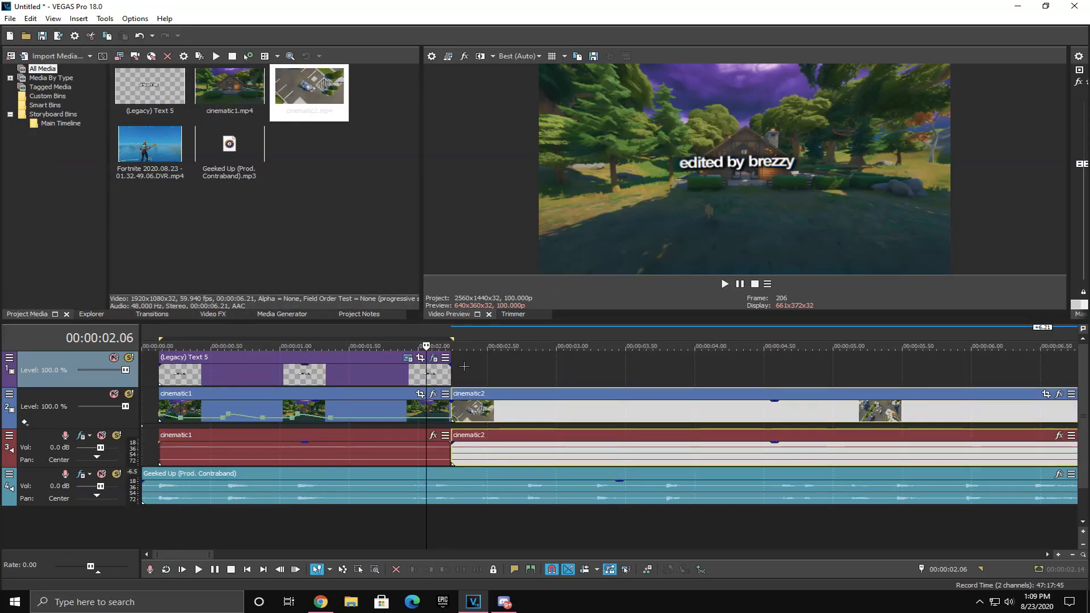
scroll(573, 385, down, 4)
drag(528, 390, 333, 389)
Step: Add a fade-out of about 00:00:00.04 to the end of the title event
scroll(409, 375, up, 5)
scroll(615, 397, up, 3)
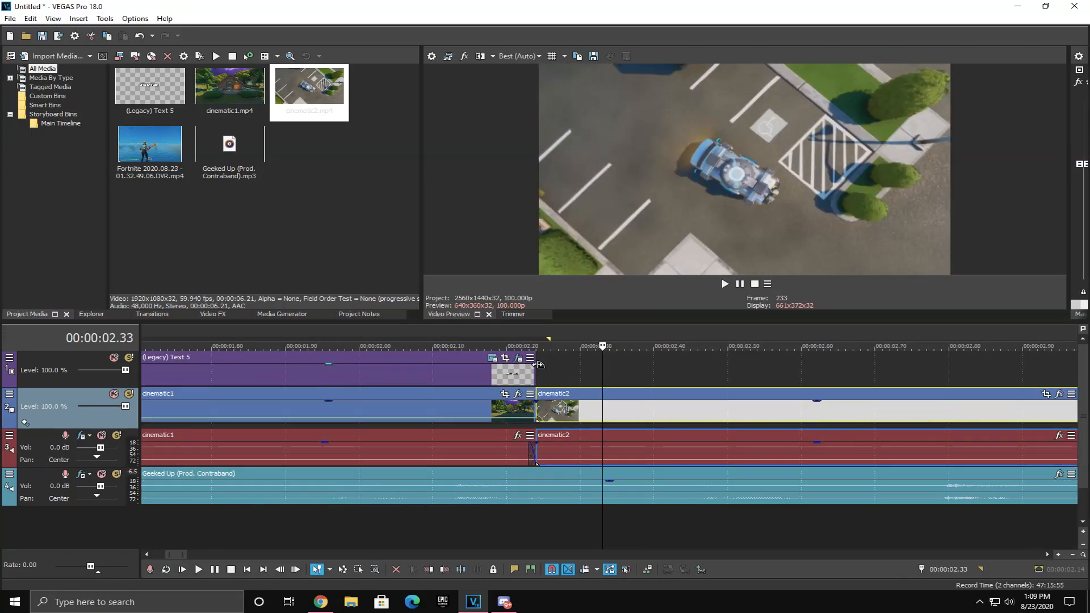
drag(539, 364, 526, 368)
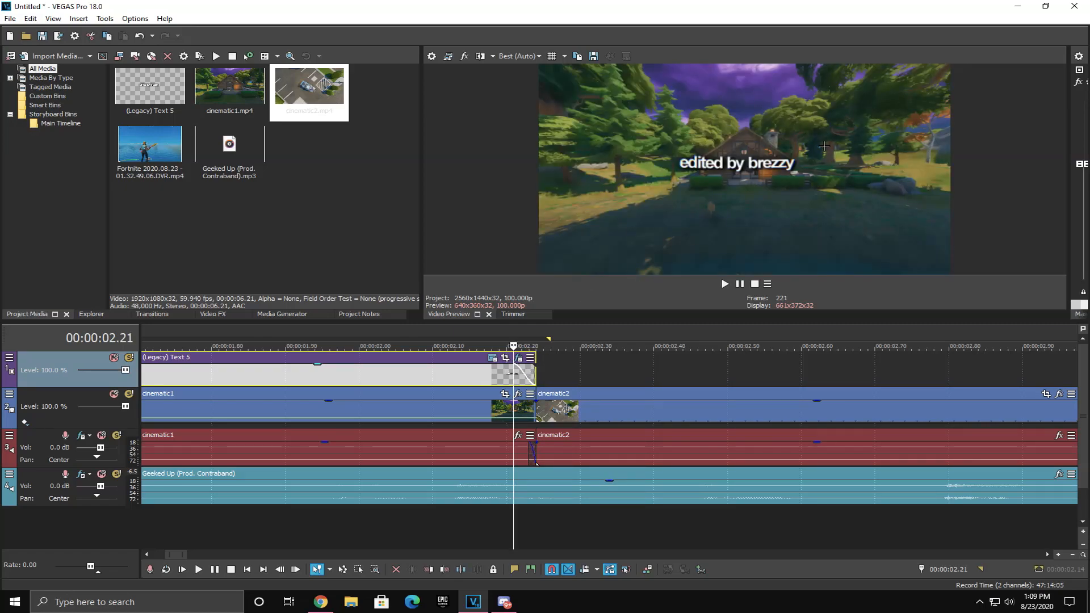
Step: Examine the title event's S_BlurMoCurves settings and its effect chain near the fade-out
click(517, 358)
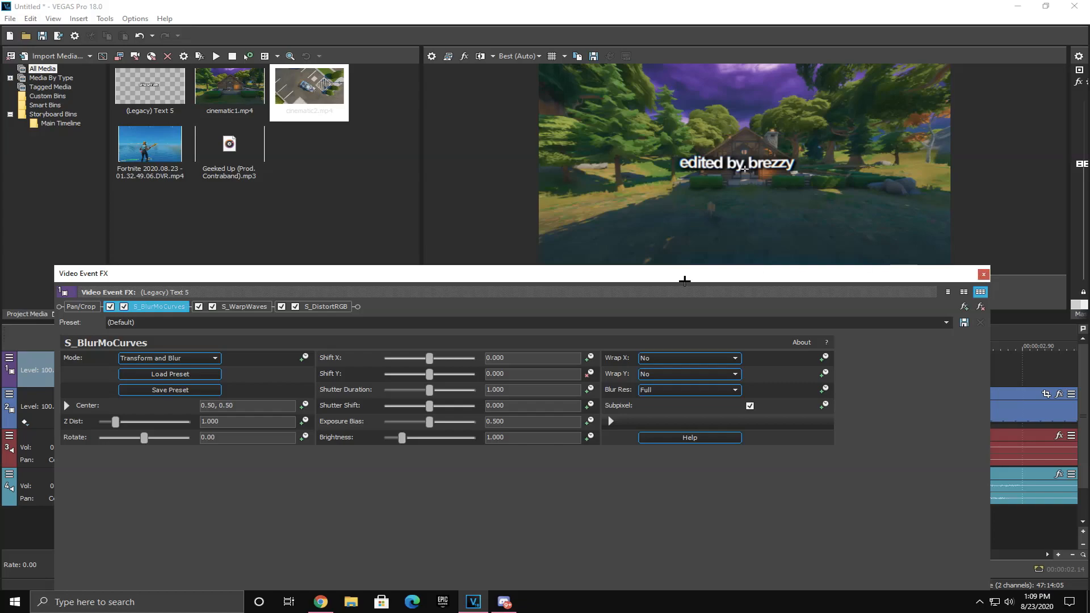
drag(663, 271, 711, 223)
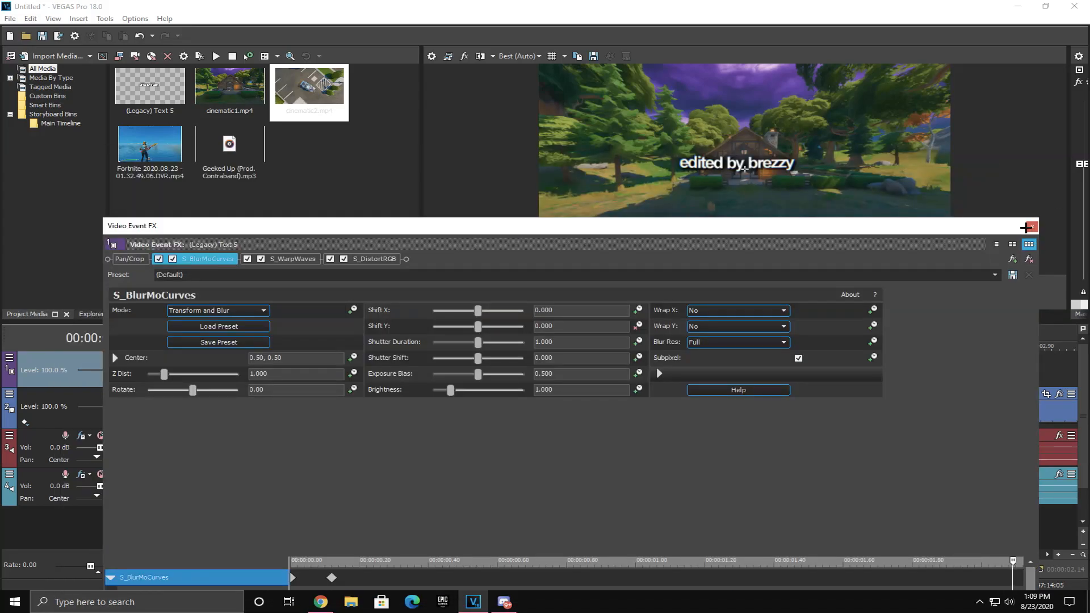
click(1028, 226)
click(462, 374)
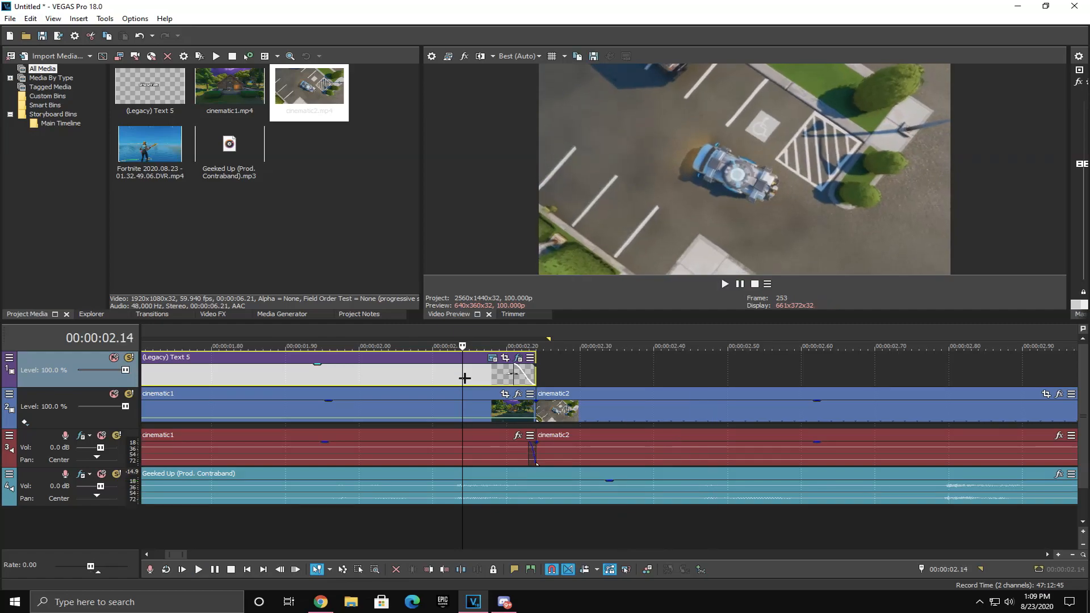
key(ctrl+s)
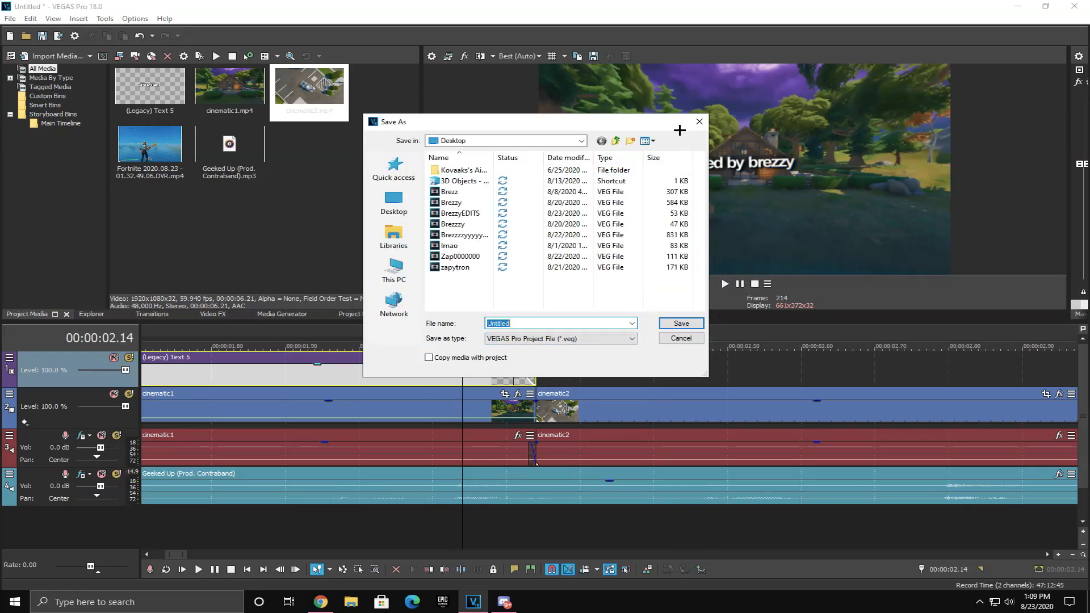
click(700, 122)
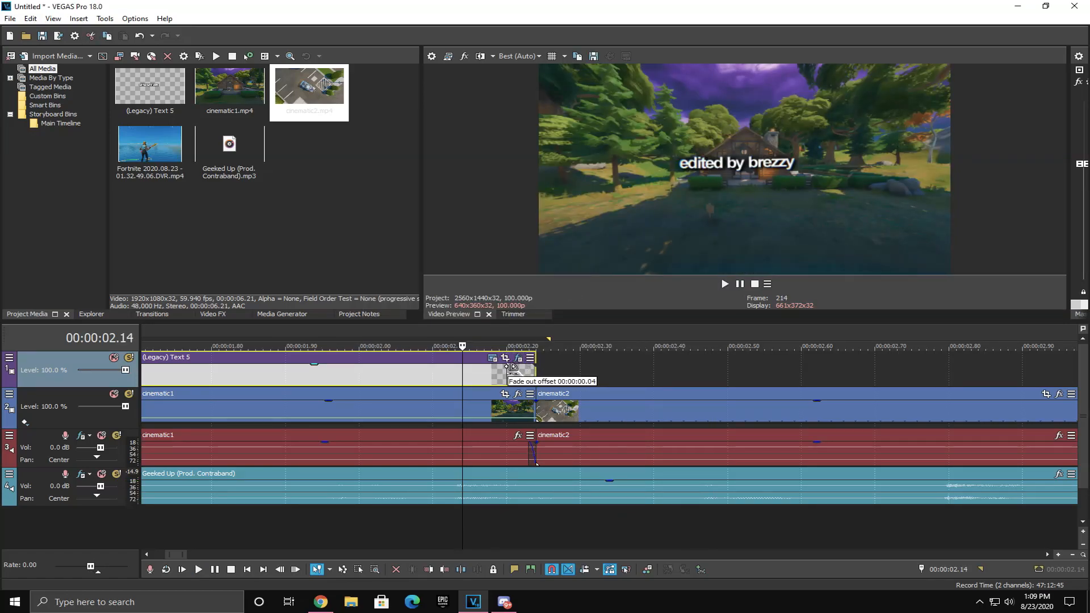
Step: Raise the velocity at the very end of cinematic1 and set the envelope point just before it to normal velocity
click(534, 420)
scroll(539, 420, up, 5)
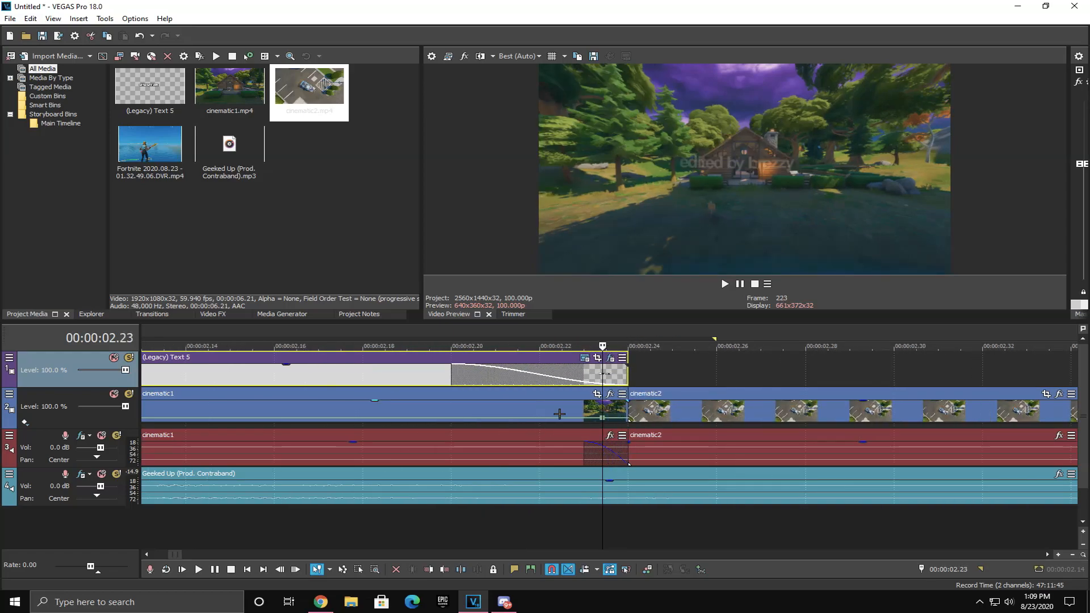
right_click(627, 420)
click(633, 409)
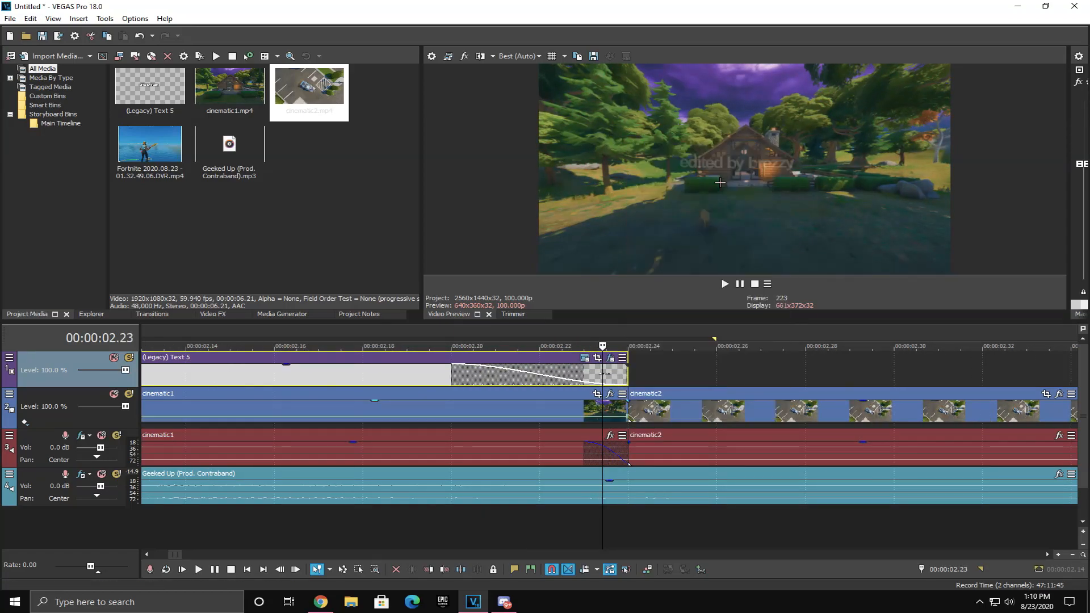
right_click(627, 420)
click(658, 156)
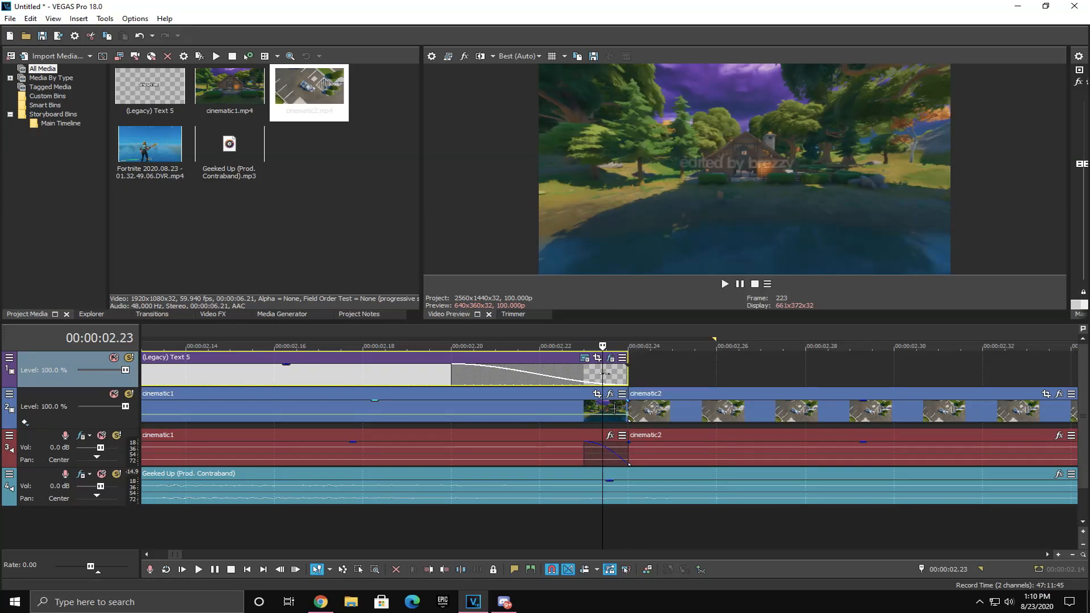
right_click(593, 415)
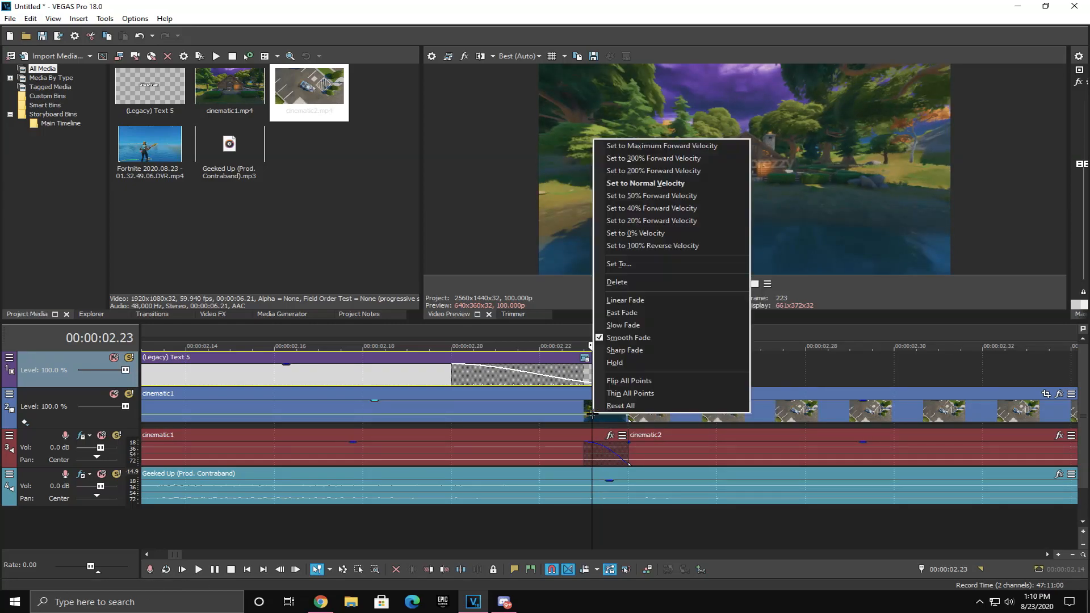
click(633, 182)
Step: Move cinematic1's last velocity ramp point back to about 00:00:02.22 and set it to normal velocity
scroll(592, 340, down, 1)
scroll(592, 339, up, 2)
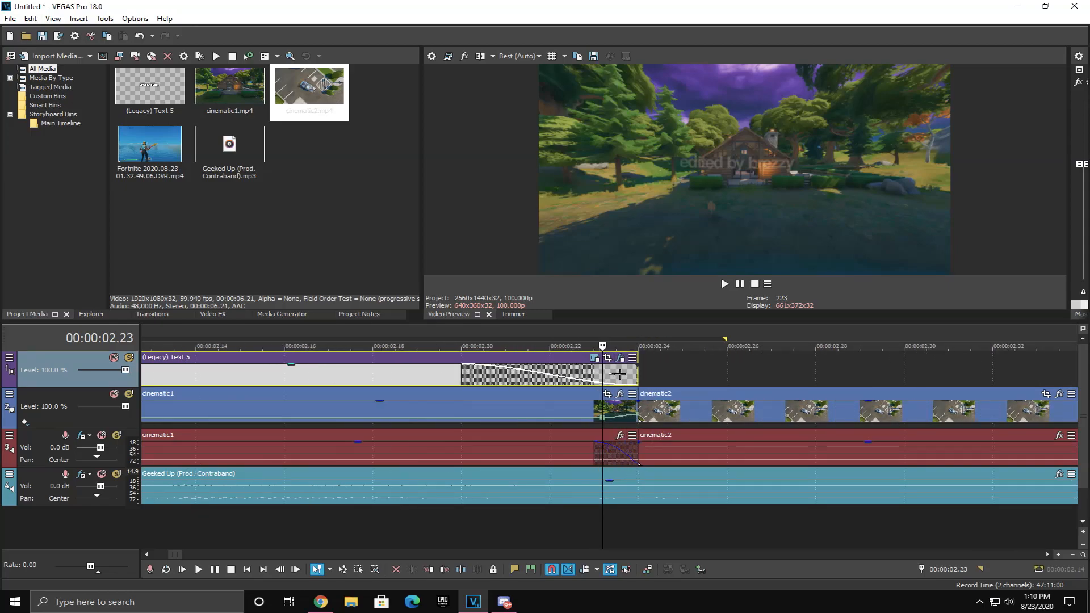
click(602, 419)
scroll(598, 407, down, 2)
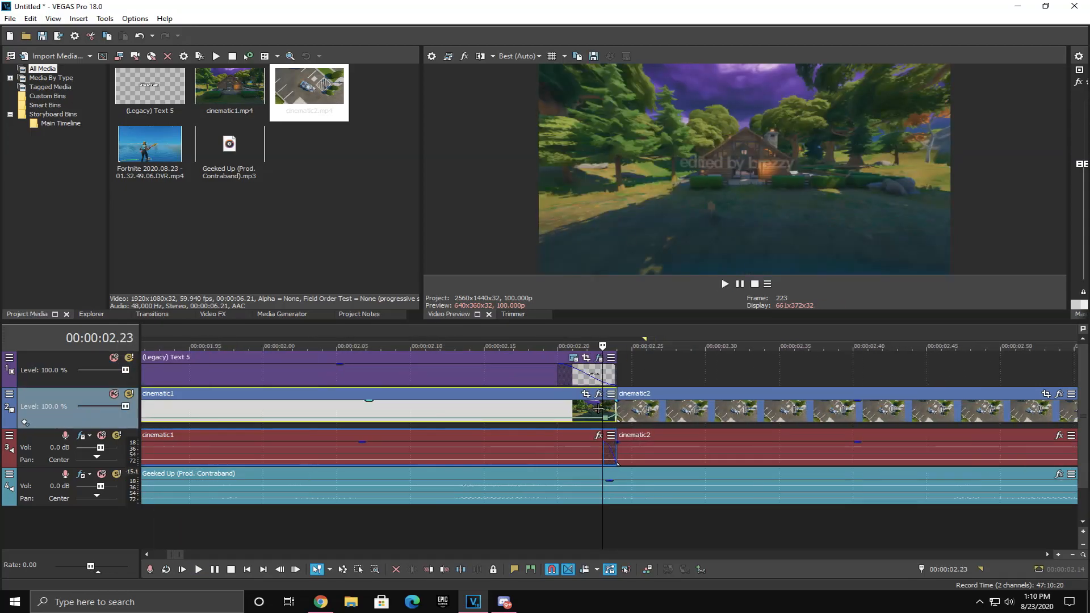
scroll(599, 408, up, 2)
drag(609, 419, 563, 419)
right_click(563, 419)
click(594, 187)
Step: Play back the cinematic1 to cinematic2 cut over the 00:00:02.02 to 00:00:02.88 loop region
scroll(507, 341, down, 4)
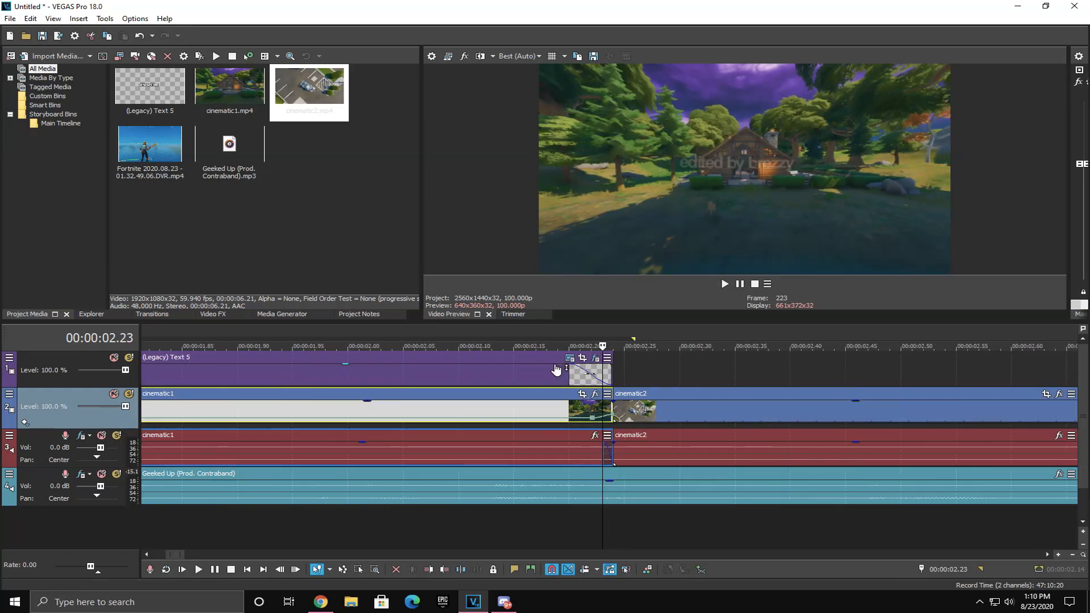
drag(526, 337, 841, 336)
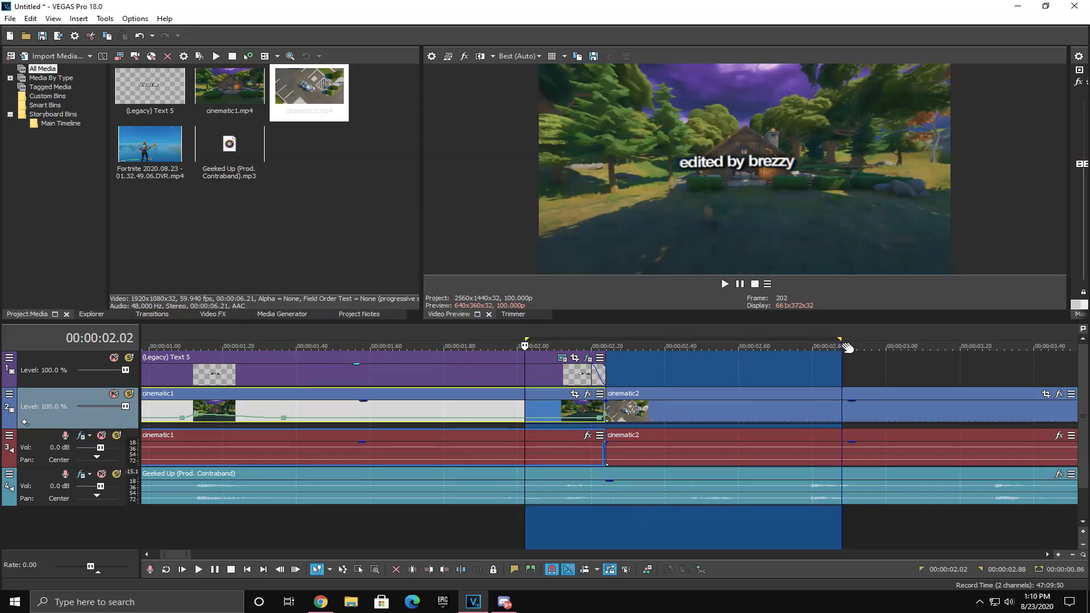
key(space)
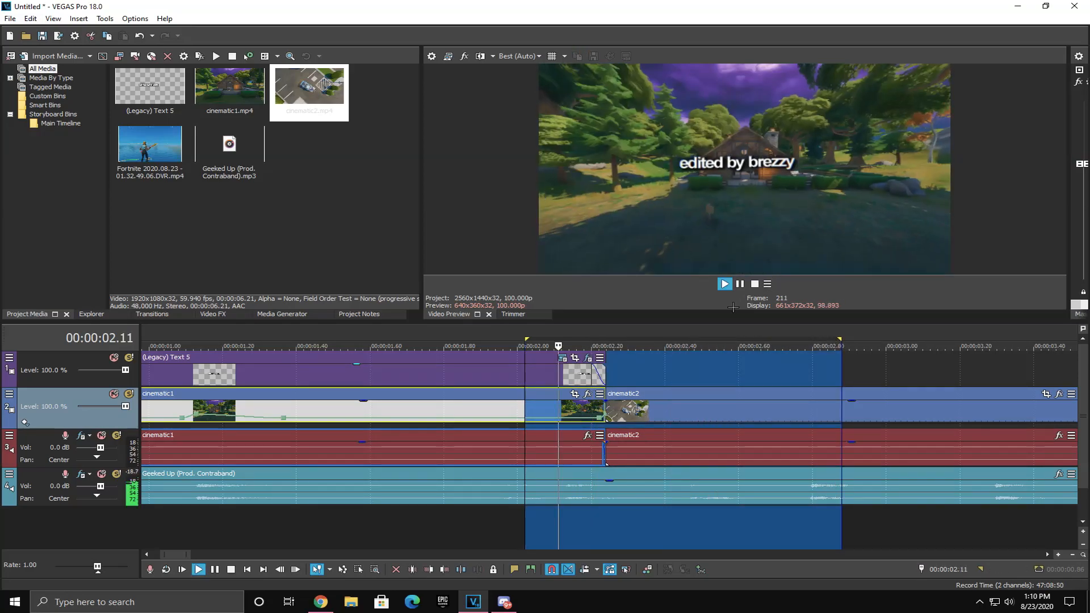
scroll(585, 388, up, 3)
key(space)
scroll(620, 426, down, 2)
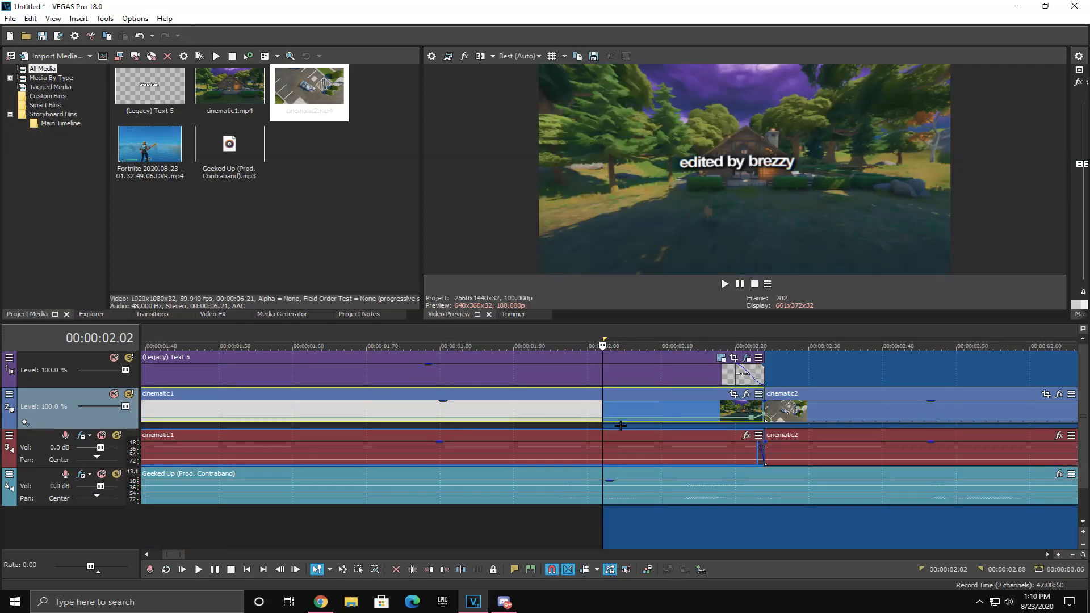
Step: Lengthen cinematic1's ending speed ramp by moving its start point to about 00:00:02.17, set to normal velocity
drag(750, 420, 749, 422)
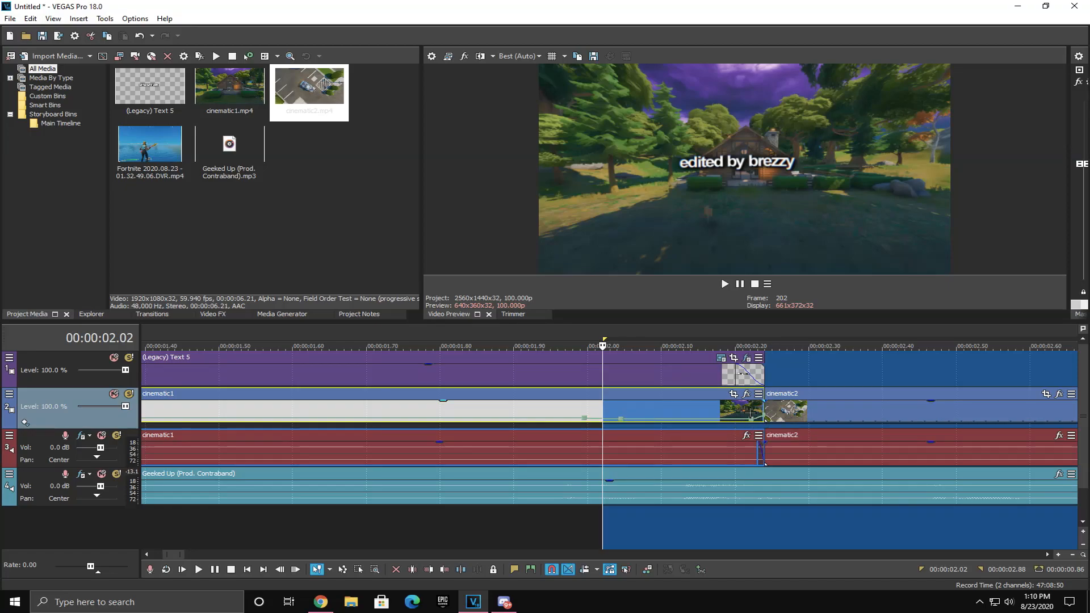
click(742, 411)
drag(750, 418, 718, 418)
right_click(718, 418)
click(759, 189)
Step: Replay the transition between the two clips from 00:00:02.02 to check the ending speed ramp
scroll(733, 366, down, 3)
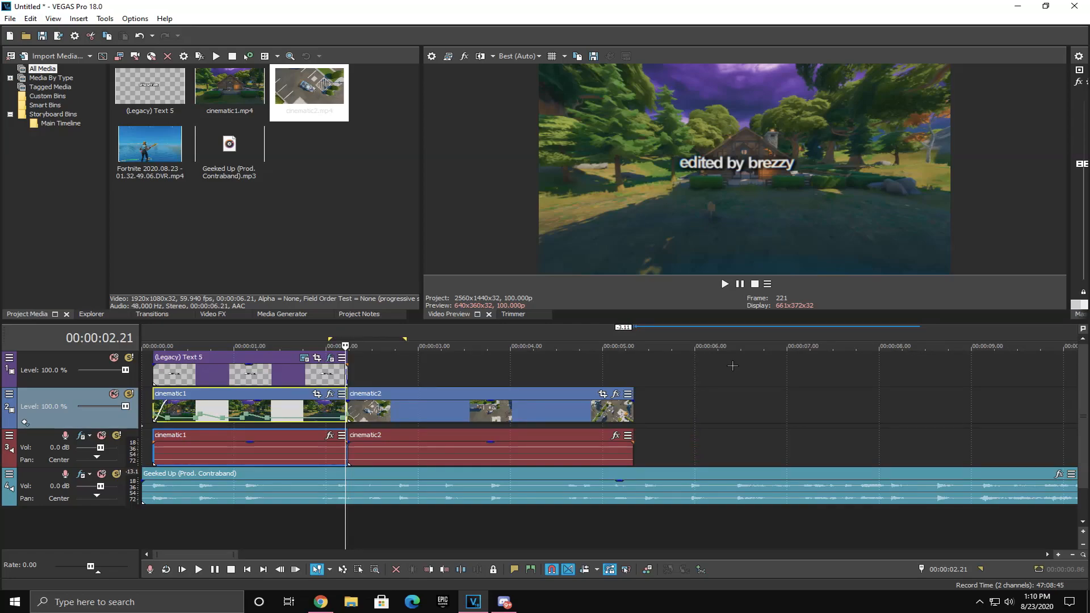
scroll(539, 338, up, 4)
double_click(592, 342)
key(space)
key(space)
scroll(595, 353, up, 2)
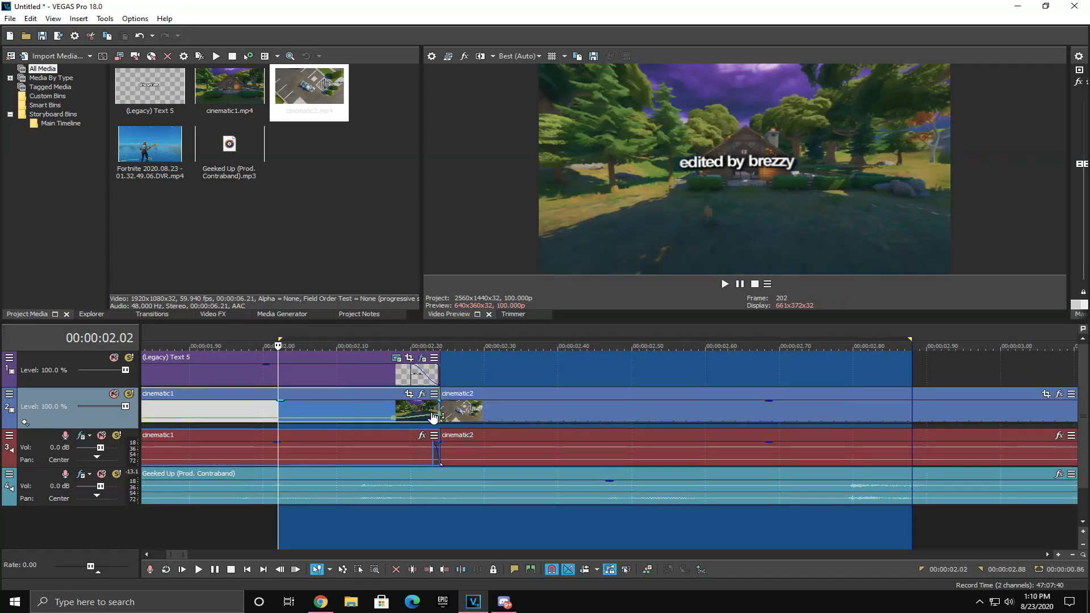
Step: Undo the last change, move the ending ramp's start point to about 00:00:02.13 and set it to normal velocity
click(382, 423)
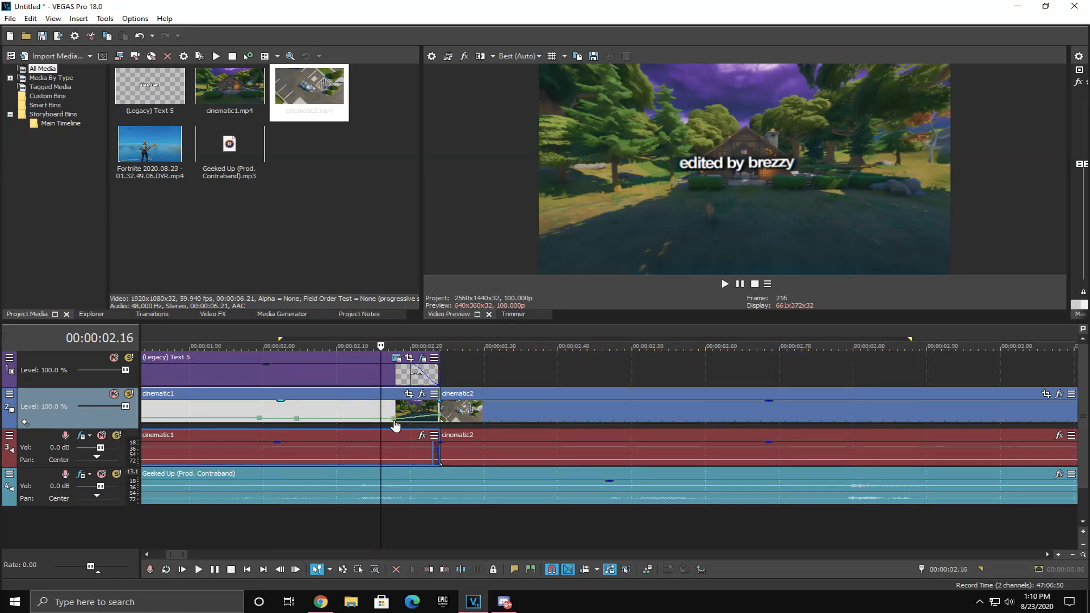
key(ctrl+z)
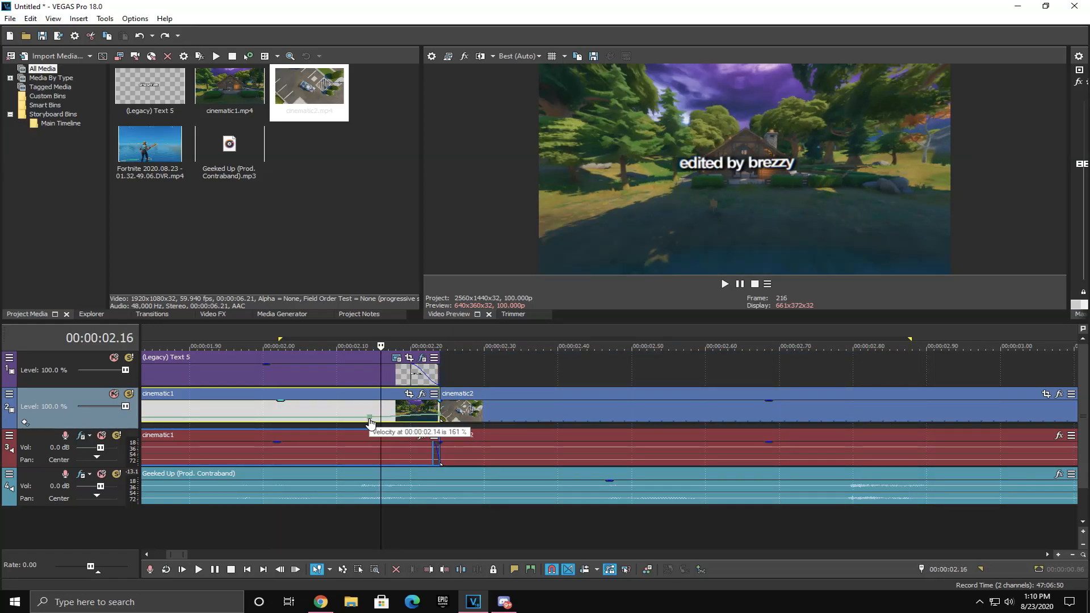
drag(370, 419, 364, 420)
right_click(364, 420)
click(429, 188)
Step: Play back the clip transition over a loop region from 00:00:01.89 to 00:00:02.99
scroll(482, 375, down, 2)
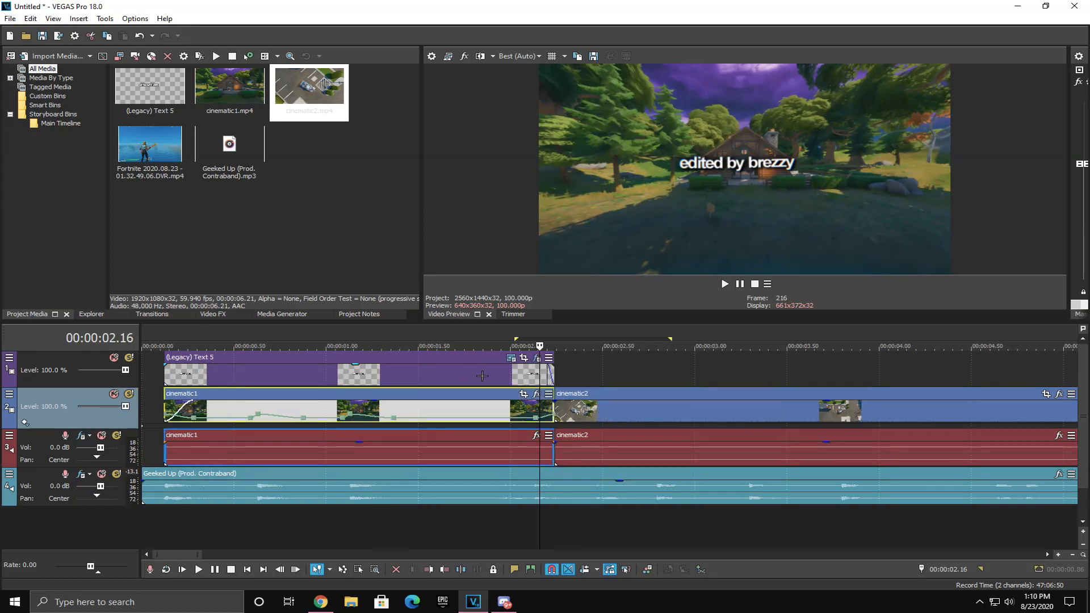
drag(492, 335, 692, 338)
key(space)
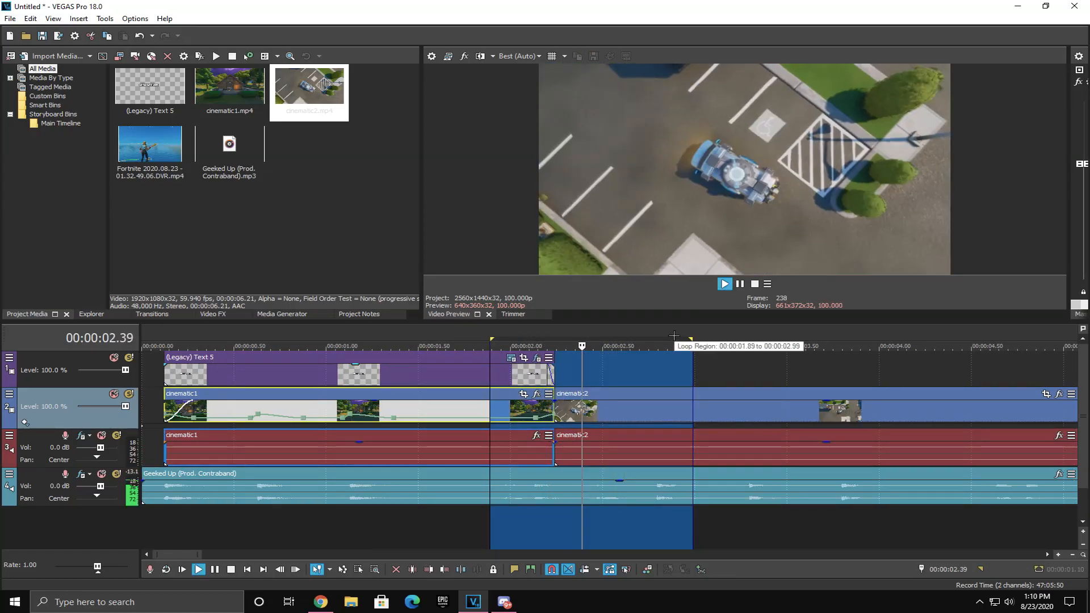
key(space)
scroll(644, 352, up, 4)
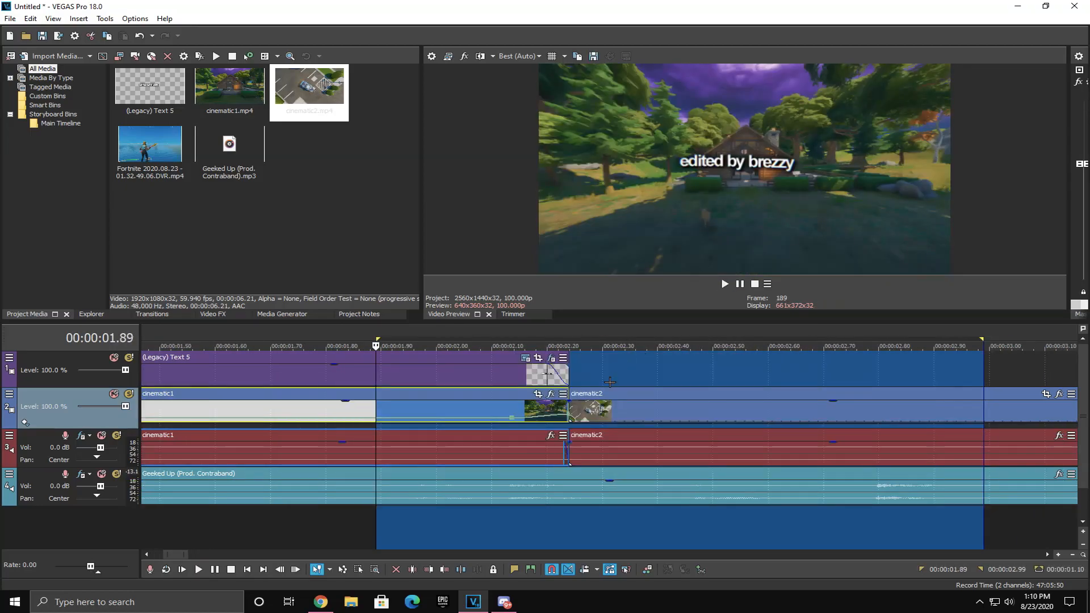
Step: Lengthen cinematic1's ending speed ramp by moving its start point to about 00:00:02.05, set to normal velocity
click(512, 420)
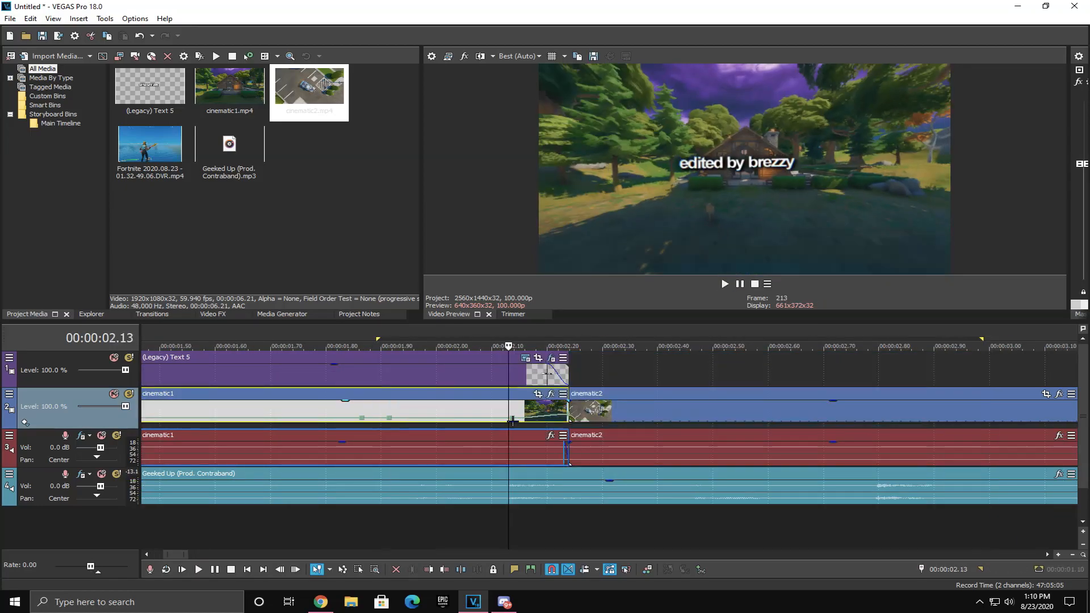
drag(513, 420, 462, 419)
right_click(461, 419)
click(559, 185)
Step: Replay the loop region around the cut between cinematic1 and cinematic2 to check the longer ending ramp
scroll(529, 366, down, 4)
scroll(530, 366, down, 2)
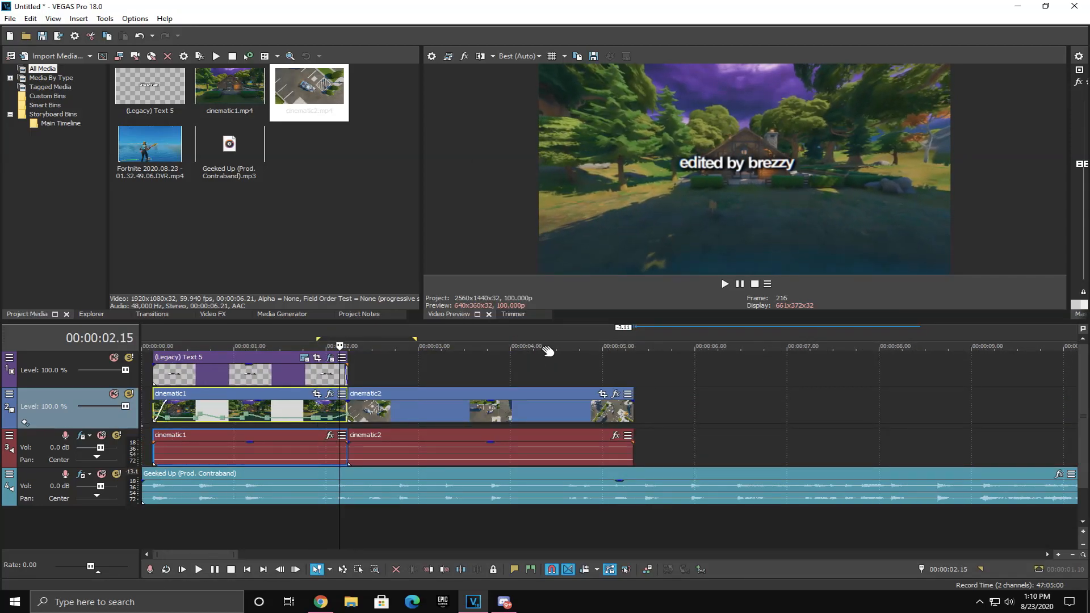
key(space)
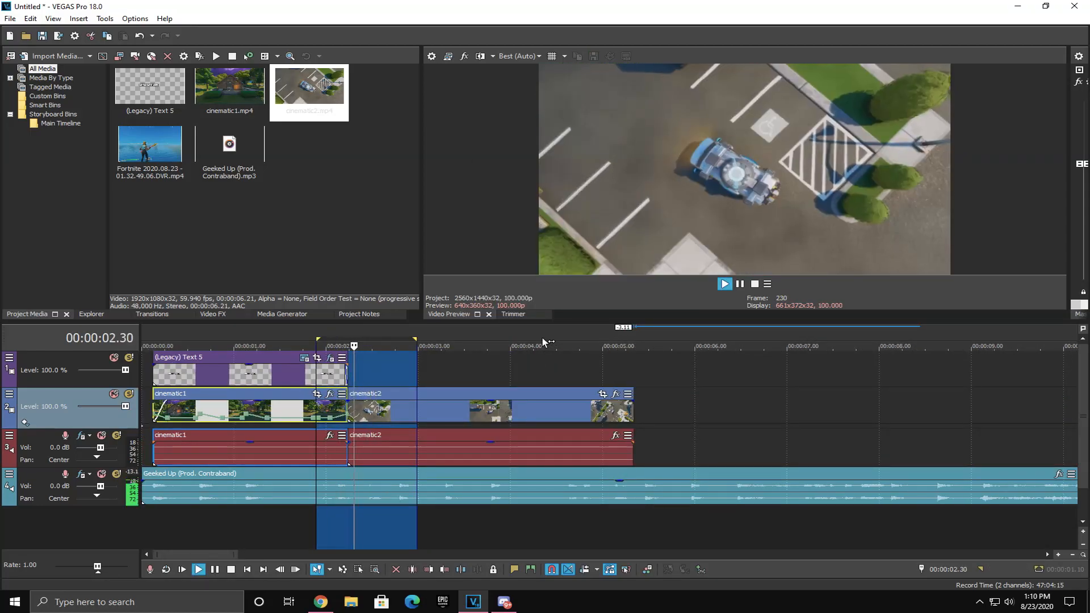
key(space)
key(space)
key(space)
Step: Place the playhead at the cut at 00:00:02.24 and insert a velocity envelope on cinematic2
scroll(584, 393, up, 5)
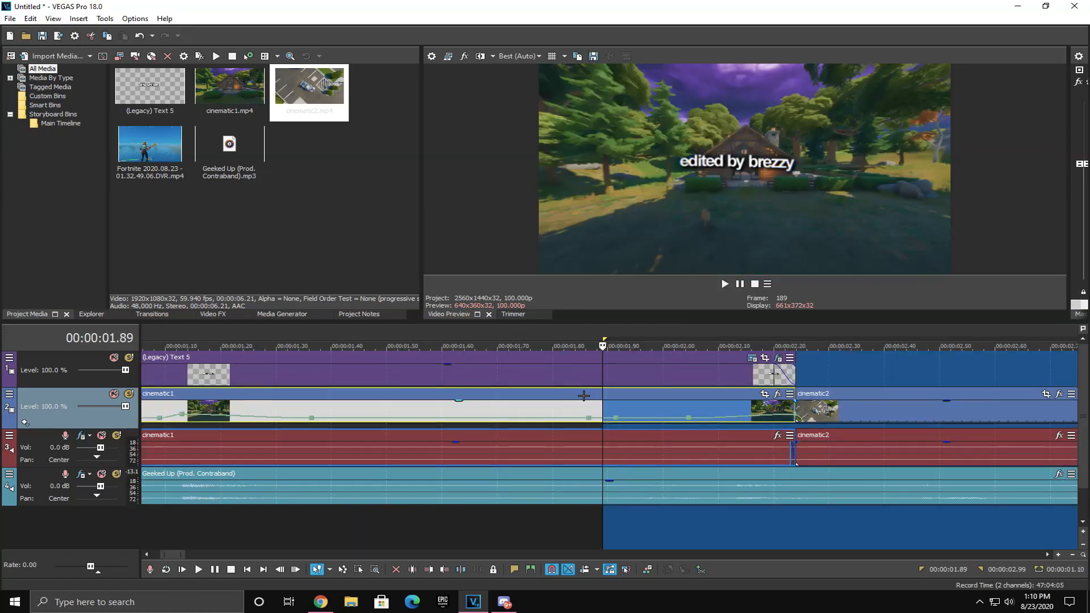
click(797, 367)
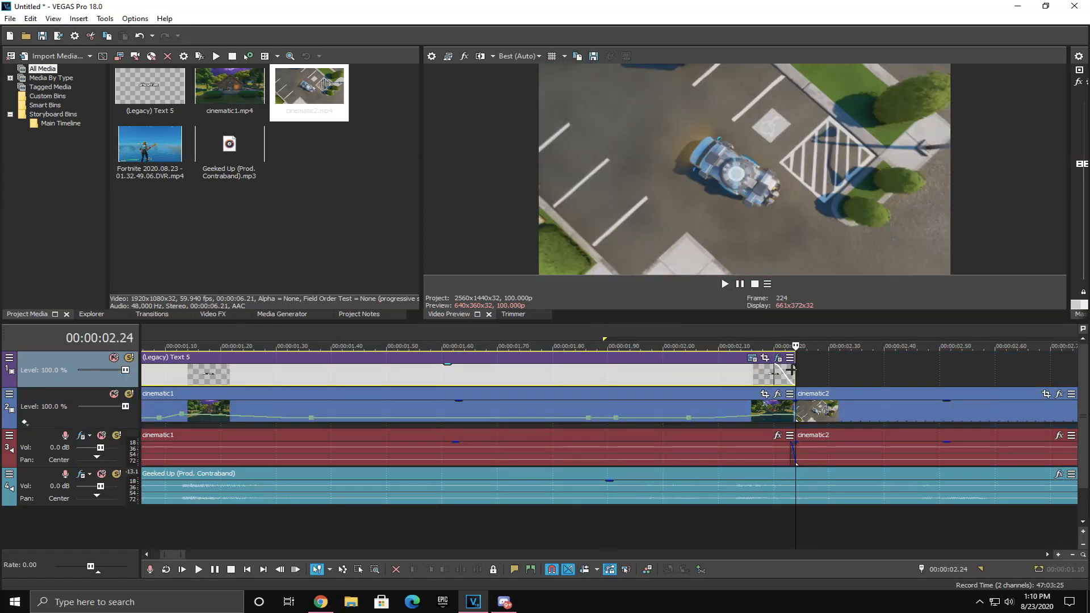
key(ctrl+s)
click(699, 122)
scroll(703, 372, down, 3)
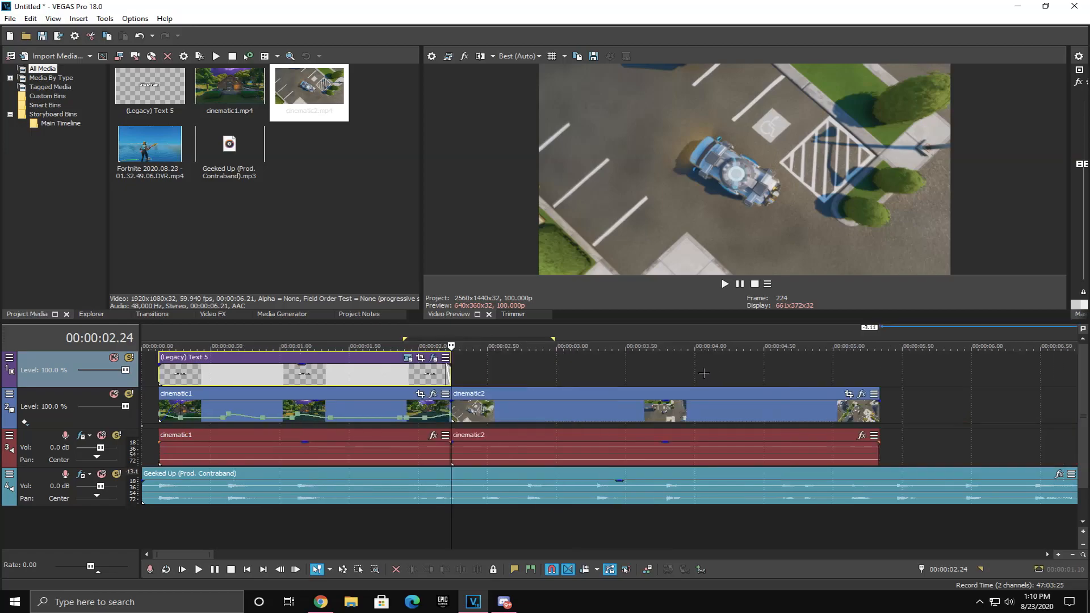
scroll(680, 363, up, 4)
right_click(740, 409)
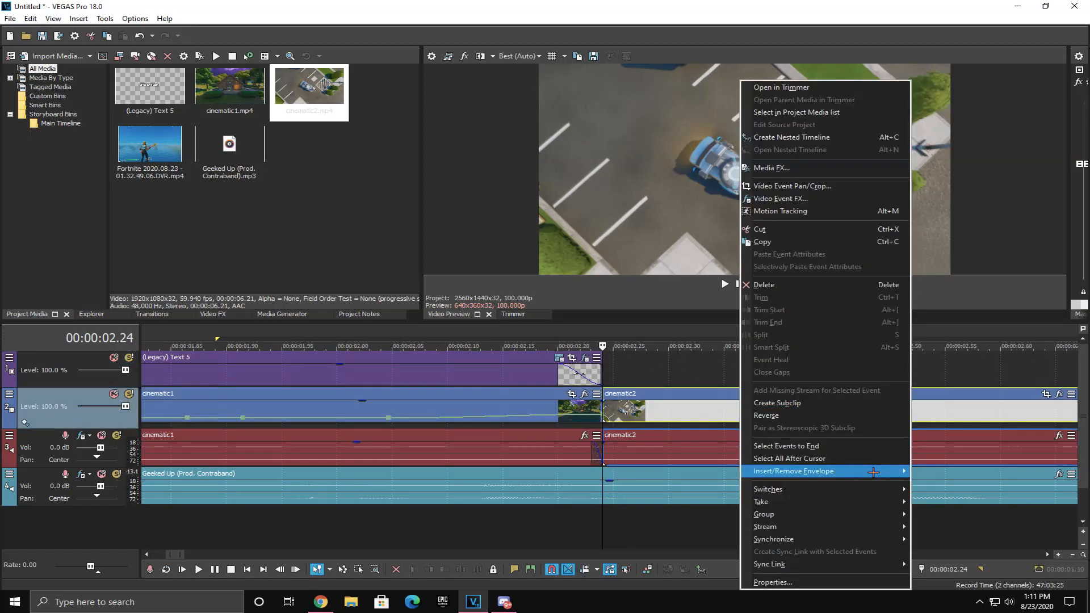
mouse_move(876, 471)
click(939, 470)
Step: Set the velocity point at the very start of cinematic2 to 300% forward velocity
scroll(650, 412, up, 4)
scroll(624, 412, up, 2)
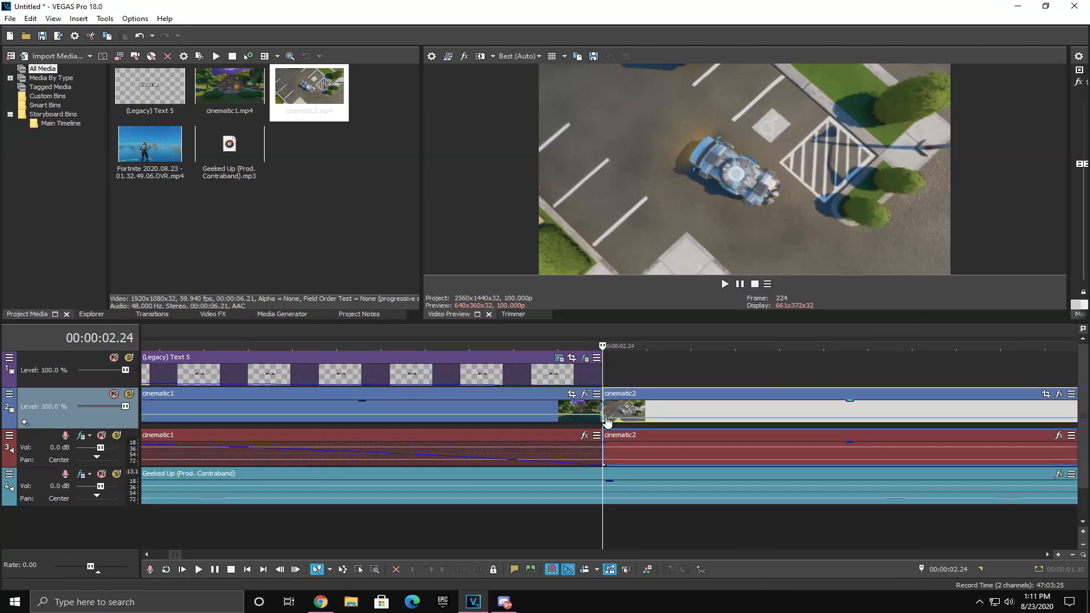
right_click(607, 421)
click(664, 160)
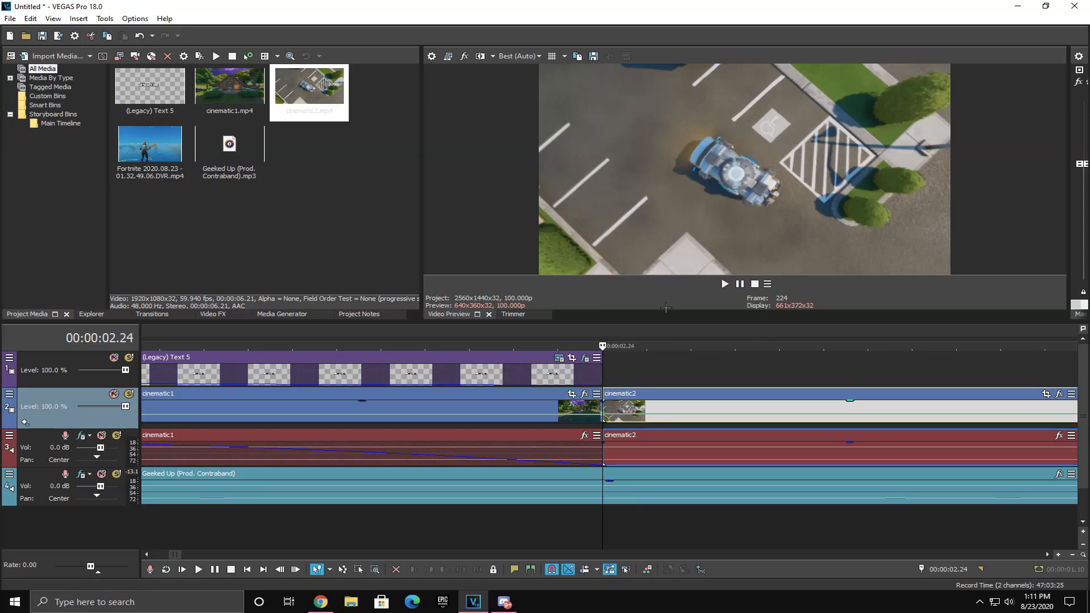
click(704, 362)
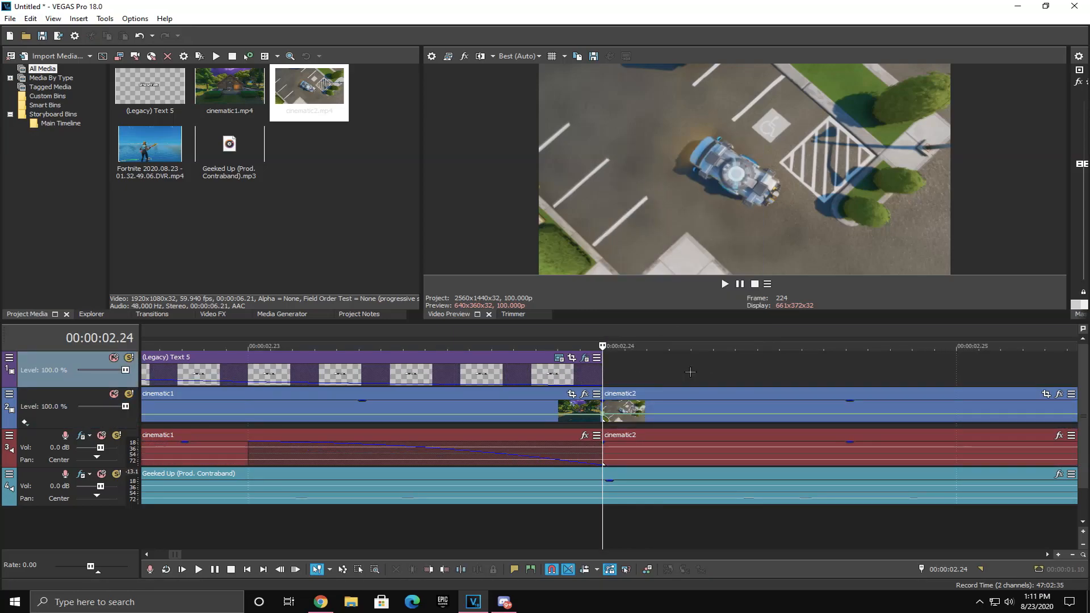
Step: Add a velocity point on cinematic2 at 00:00:02.31 and set it to normal velocity
scroll(690, 372, down, 6)
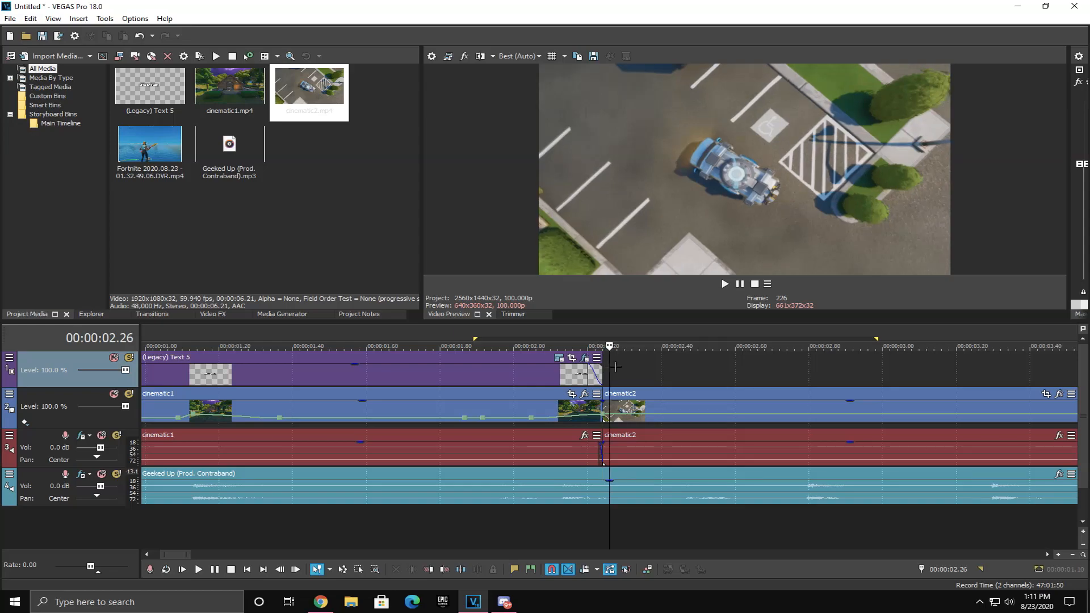
scroll(612, 367, up, 5)
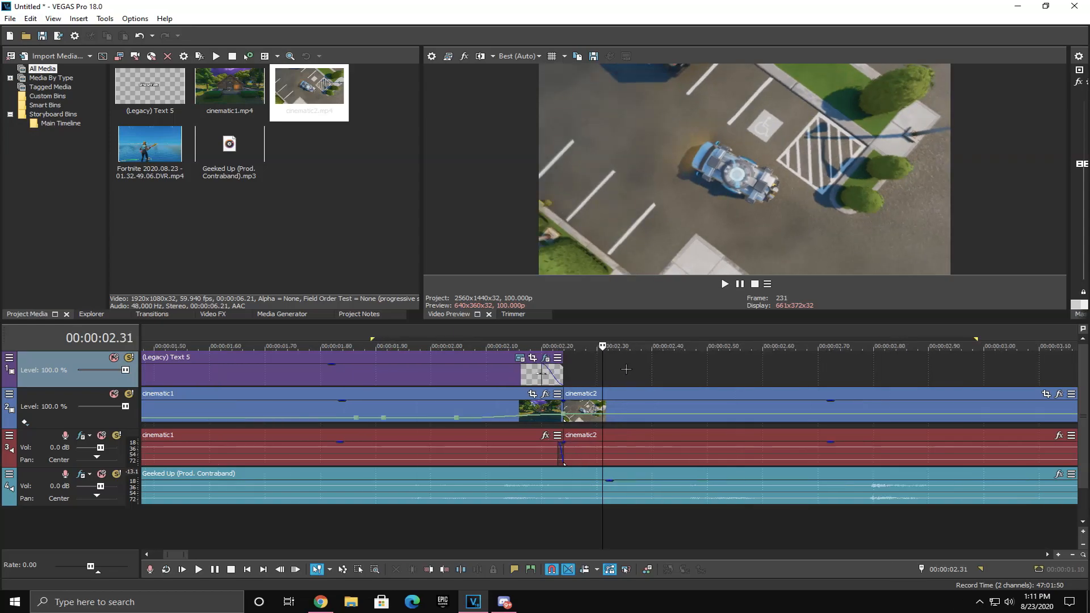
right_click(606, 420)
click(652, 194)
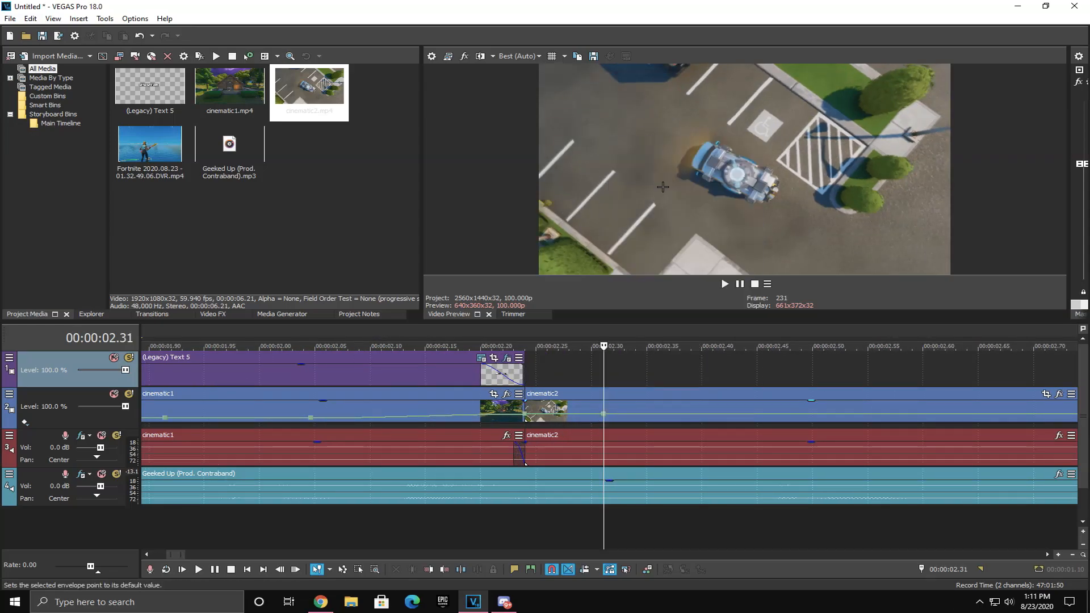
Step: Play back the transition to check cinematic2's opening speed ramp
scroll(590, 406, down, 8)
key(space)
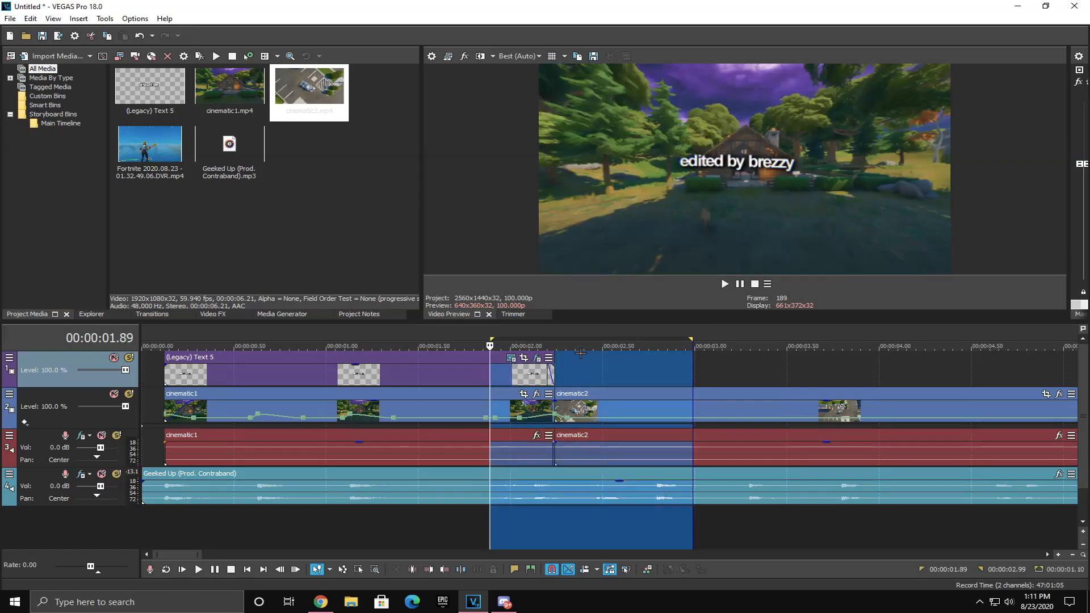
key(space)
Step: Extend cinematic2's opening speed ramp by moving its end point to about 00:00:02.35, set to normal velocity
scroll(778, 427, up, 3)
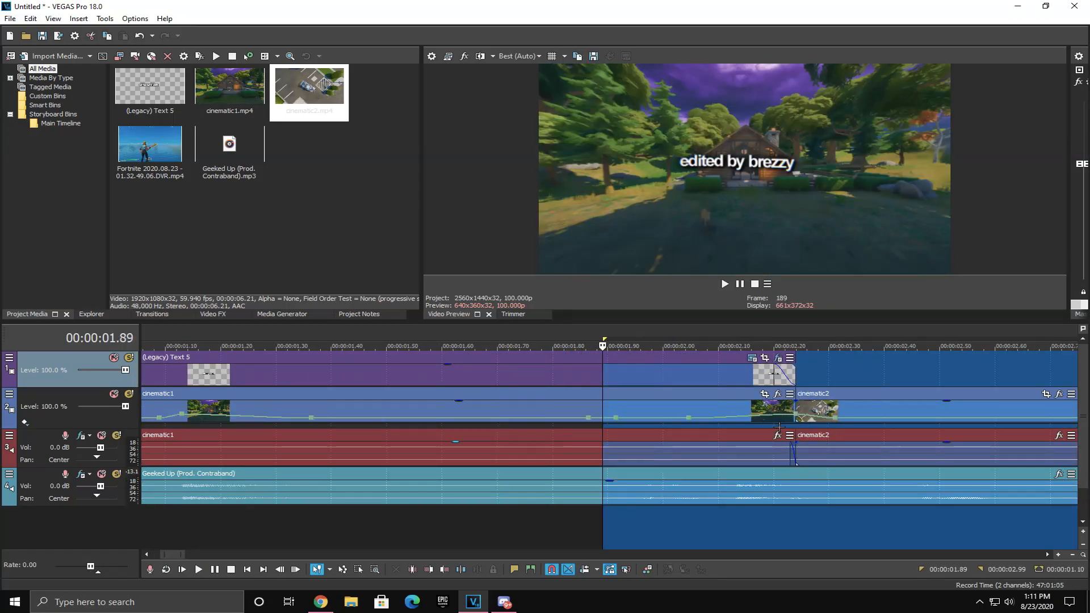
click(846, 421)
right_click(855, 420)
click(898, 187)
scroll(704, 438, down, 3)
key(BackSpace)
key(BackSpace)
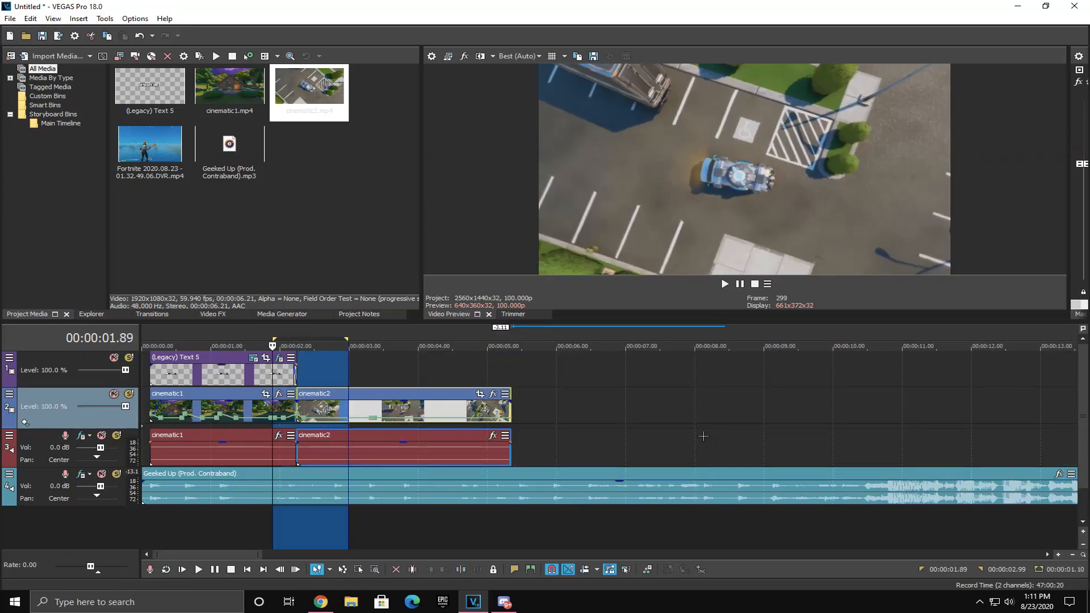
Step: Replay the loop region from 00:00:01.89 to 00:00:02.99 to review the extended opening ramp
key(space)
key(space)
key(space)
key(space)
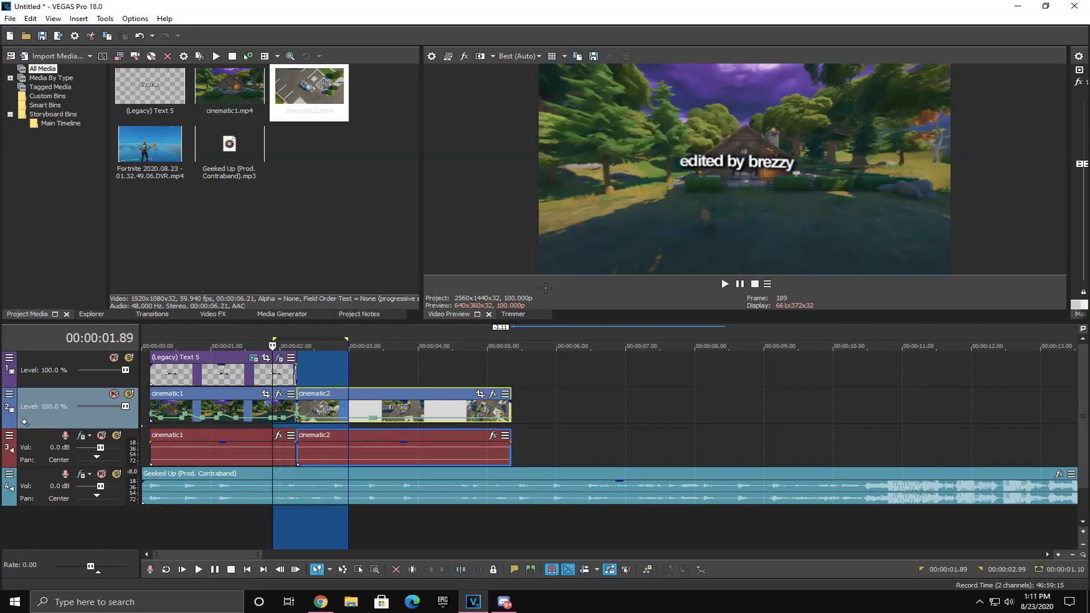
scroll(429, 445, up, 4)
scroll(622, 448, down, 1)
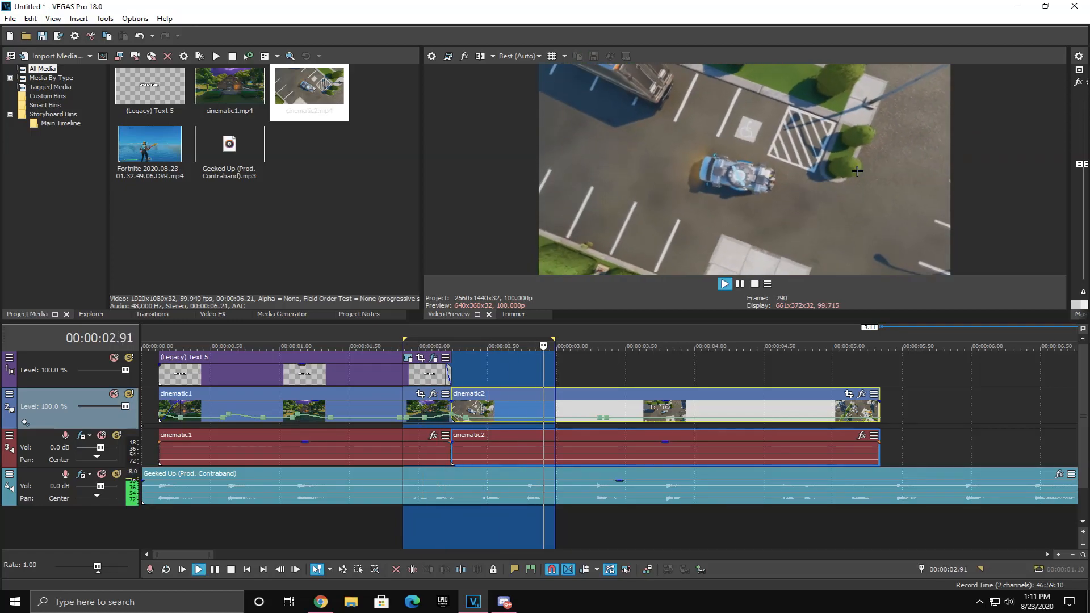
key(space)
Step: Move the end of cinematic2's opening speed ramp to 00:00:02.46 and set it to normal velocity
click(481, 420)
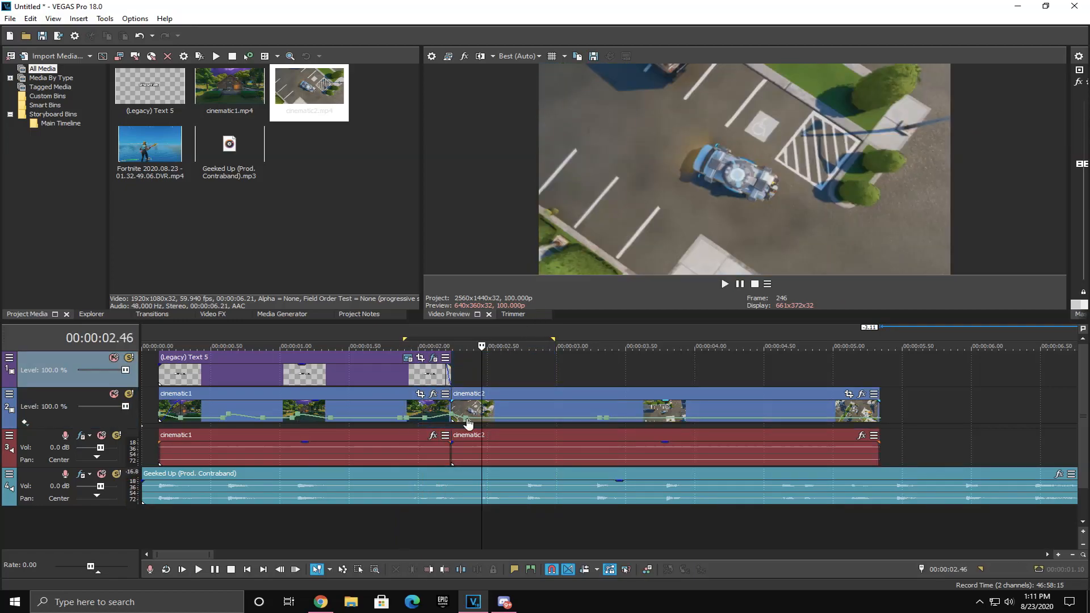
right_click(481, 417)
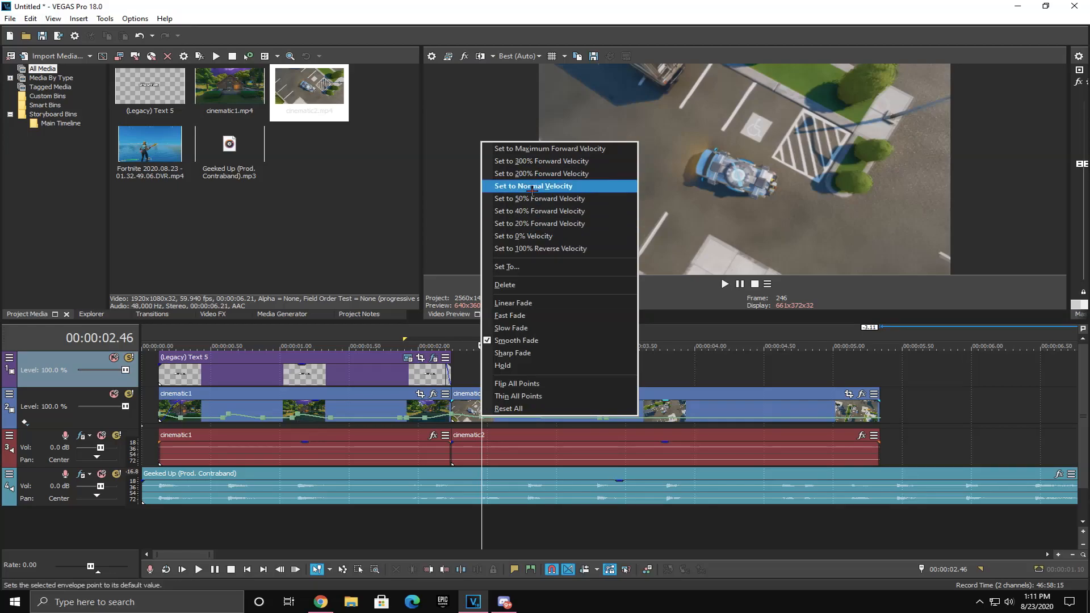
click(532, 186)
Step: Play back the clip transition over a wider loop region from 00:00:01.64 to 00:00:04.06
drag(369, 340, 702, 341)
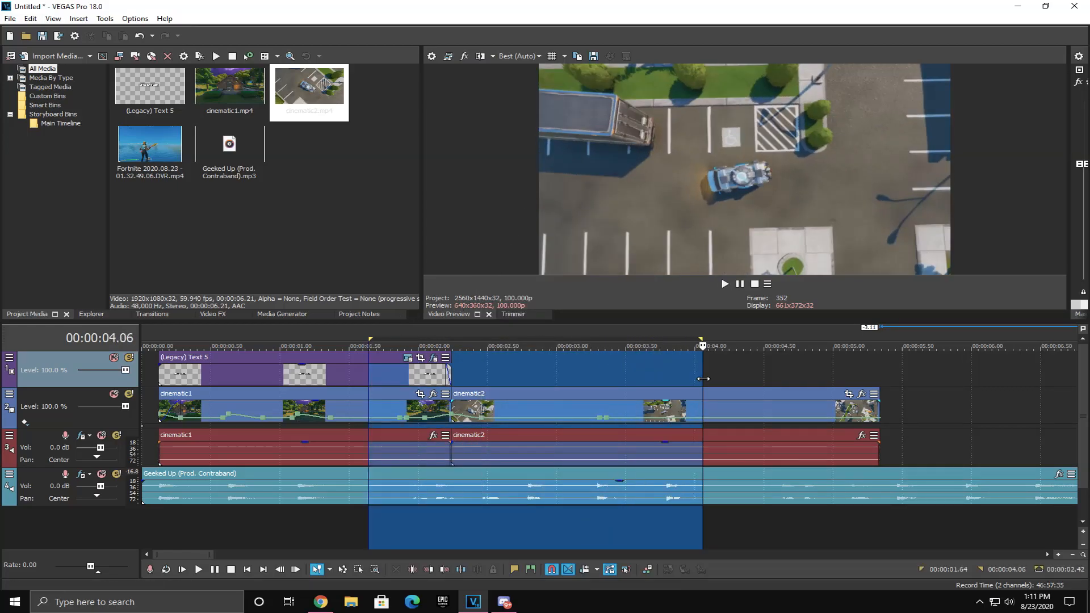
key(space)
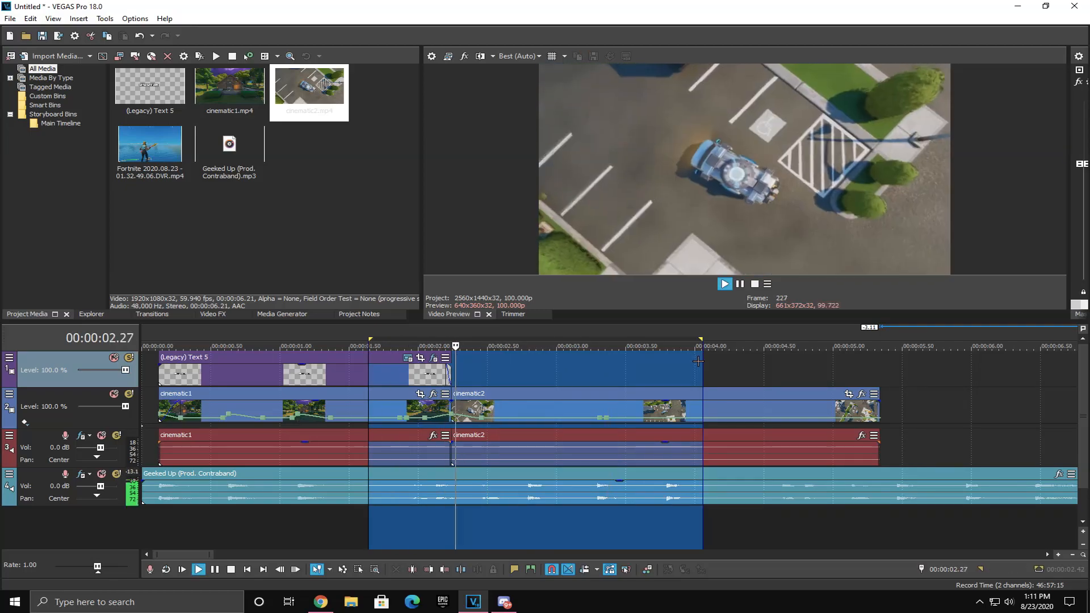
key(space)
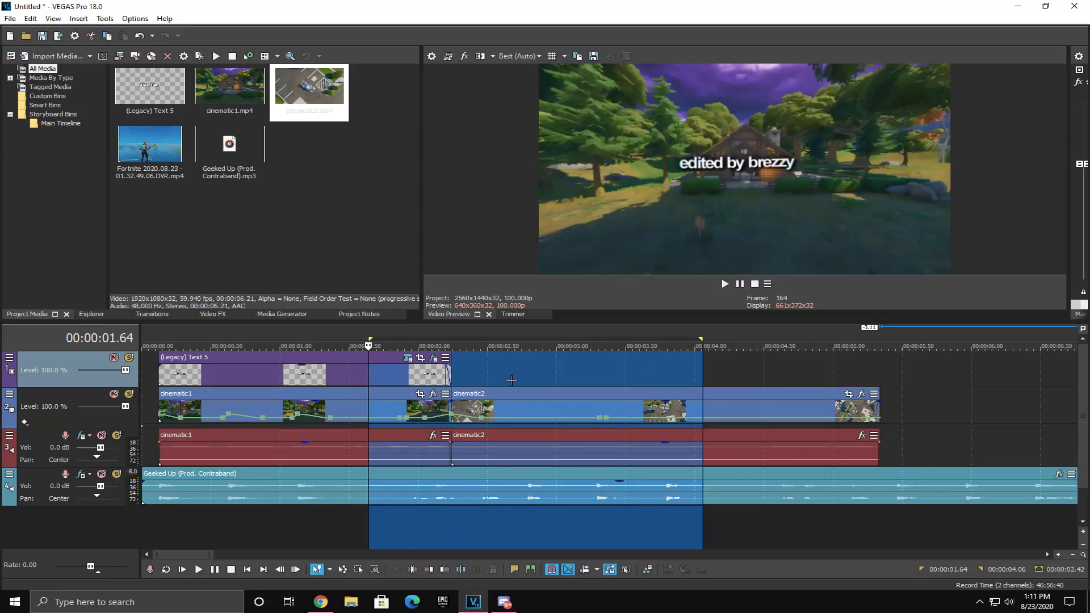
click(439, 407)
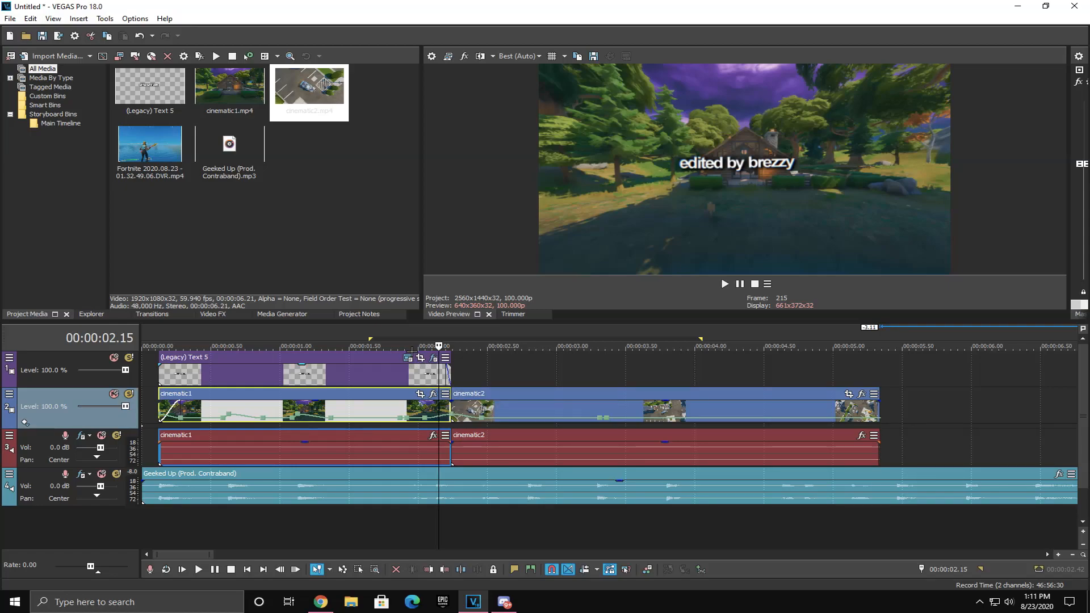
mouse_move(492, 370)
mouse_down()
mouse_move(525, 371)
mouse_move(498, 370)
mouse_up()
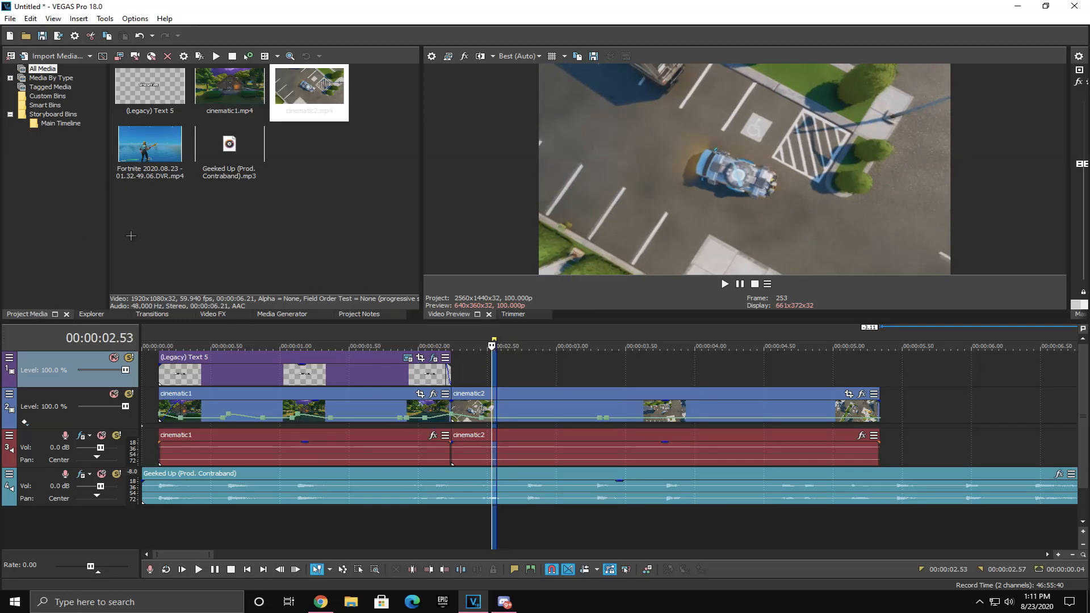
Step: Open the media import window to bring another file into the project
click(10, 19)
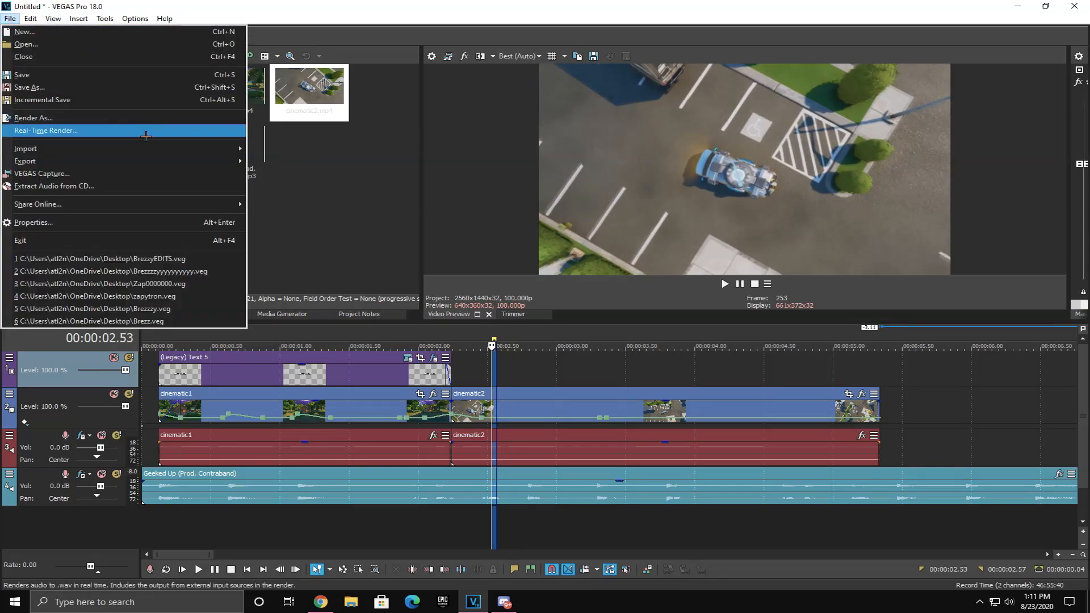
click(260, 149)
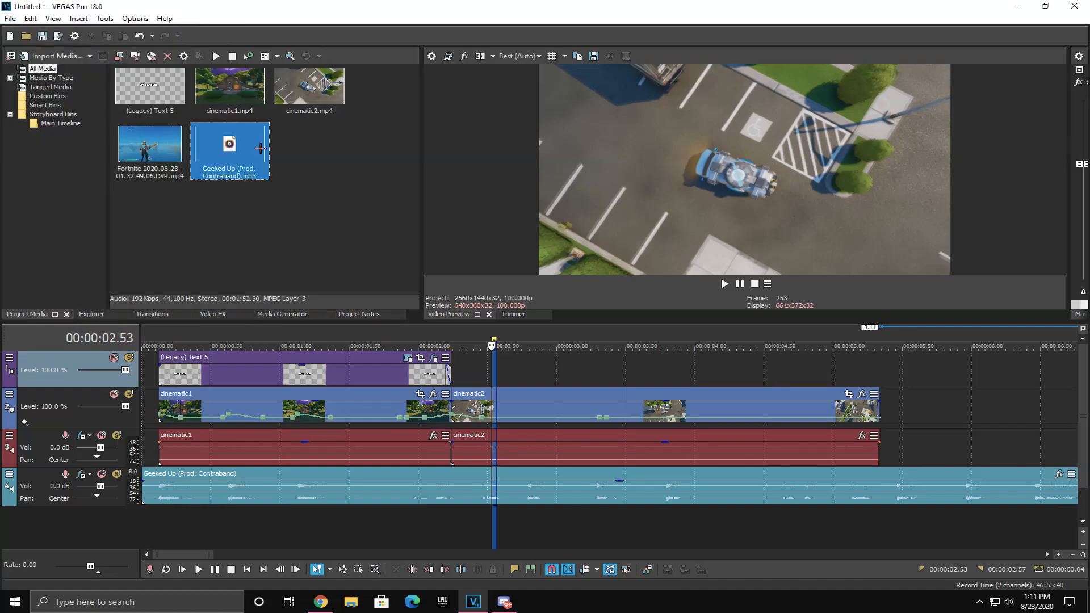
click(17, 17)
mouse_move(159, 149)
click(287, 149)
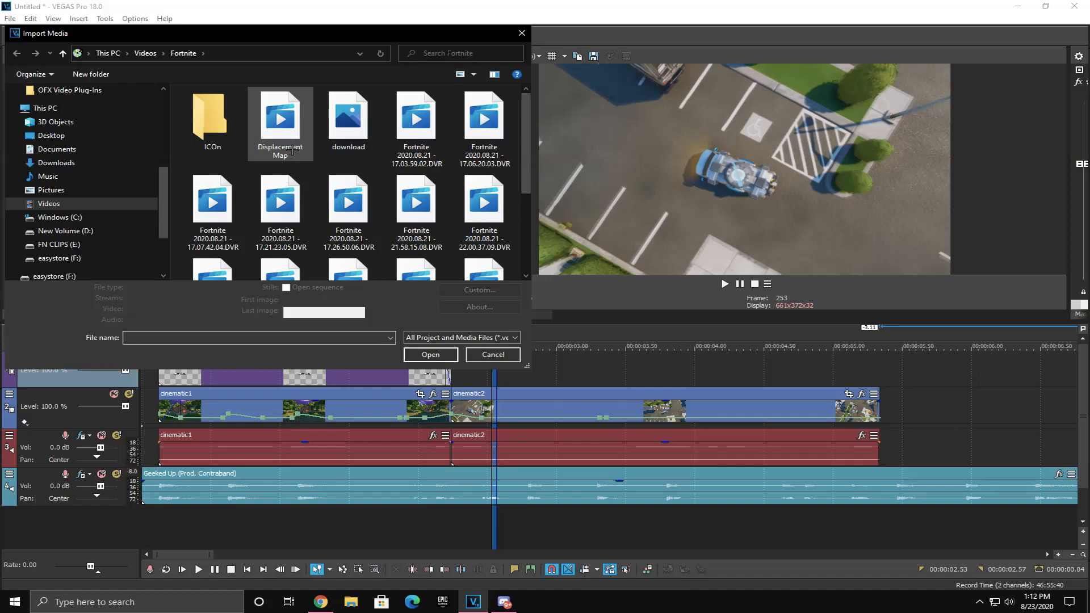
Step: Browse the Edit clips, Gun Sounds, brezzy clip and Fortnite folders for media to import
scroll(116, 148, up, 3)
click(116, 146)
scroll(110, 136, up, 1)
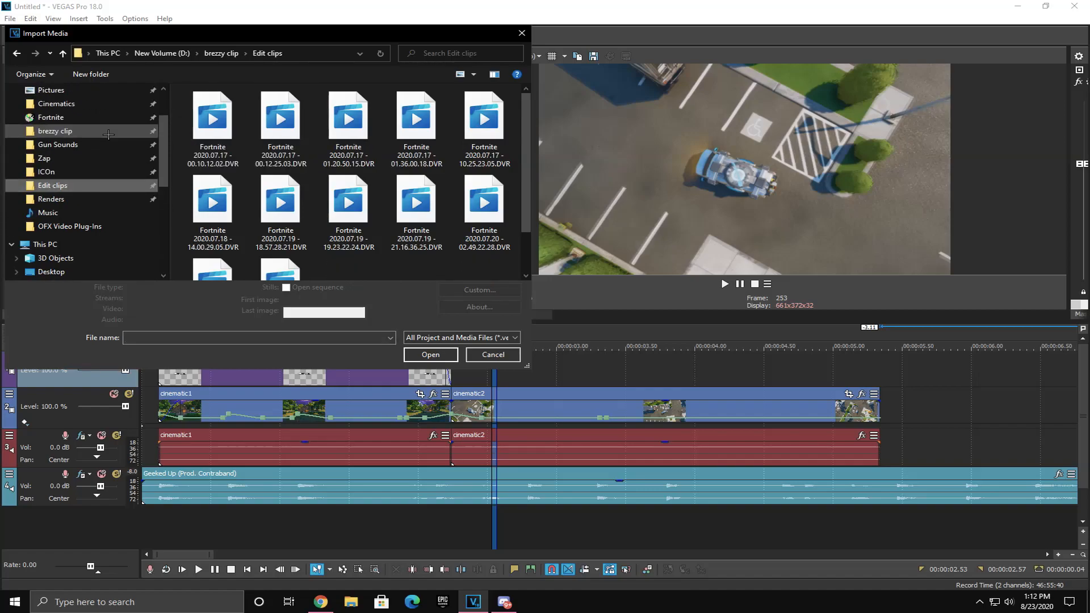
click(94, 158)
click(87, 146)
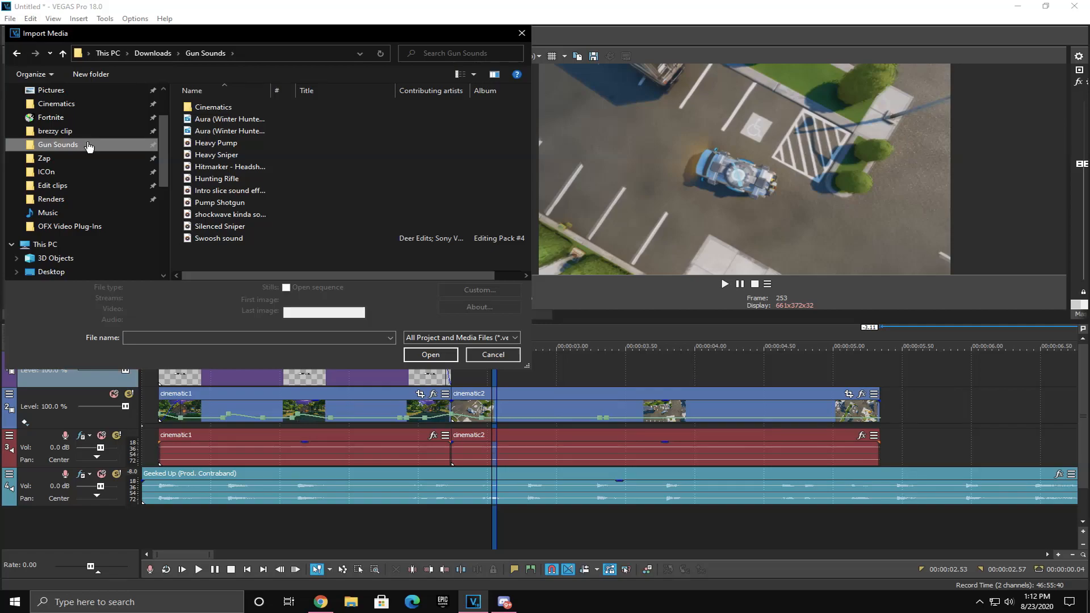
scroll(88, 146, up, 1)
click(102, 146)
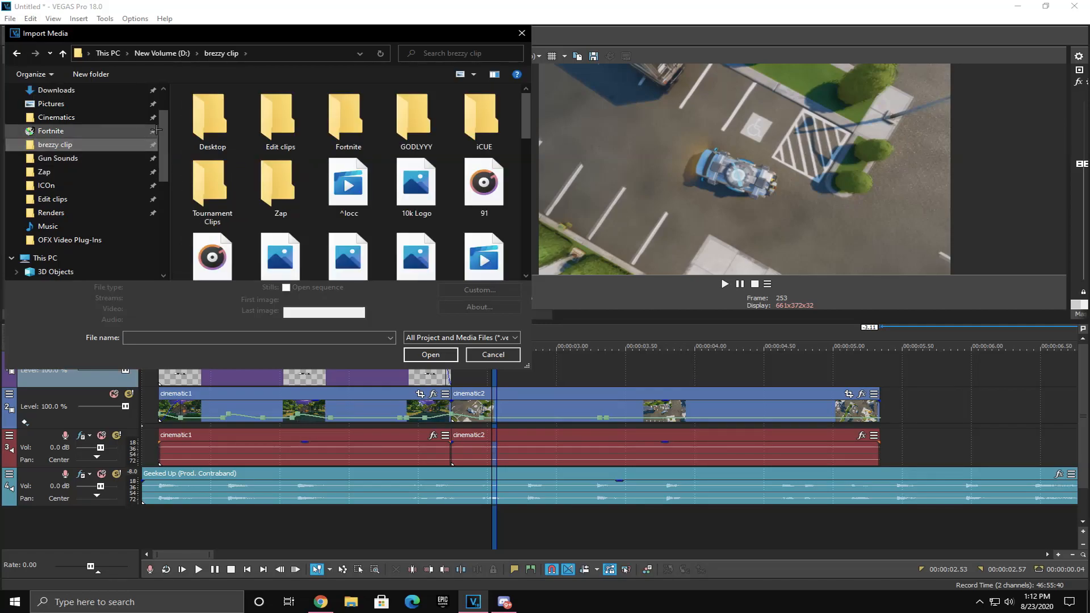
click(149, 131)
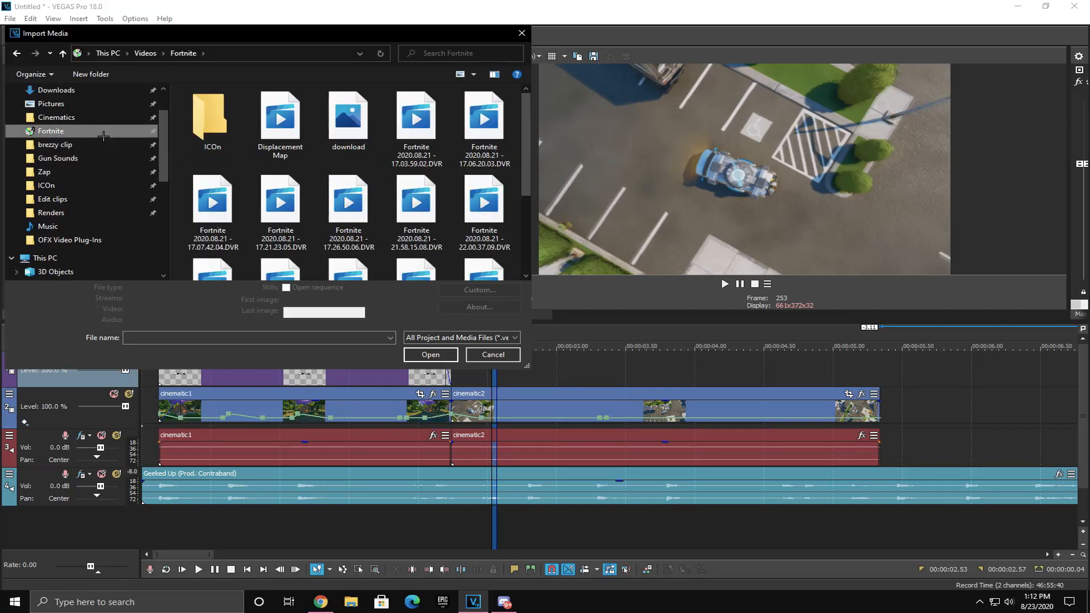
Step: Look through the Zap, Fortnite and Cinematics folders for media and close the import window without importing anything
scroll(440, 206, down, 3)
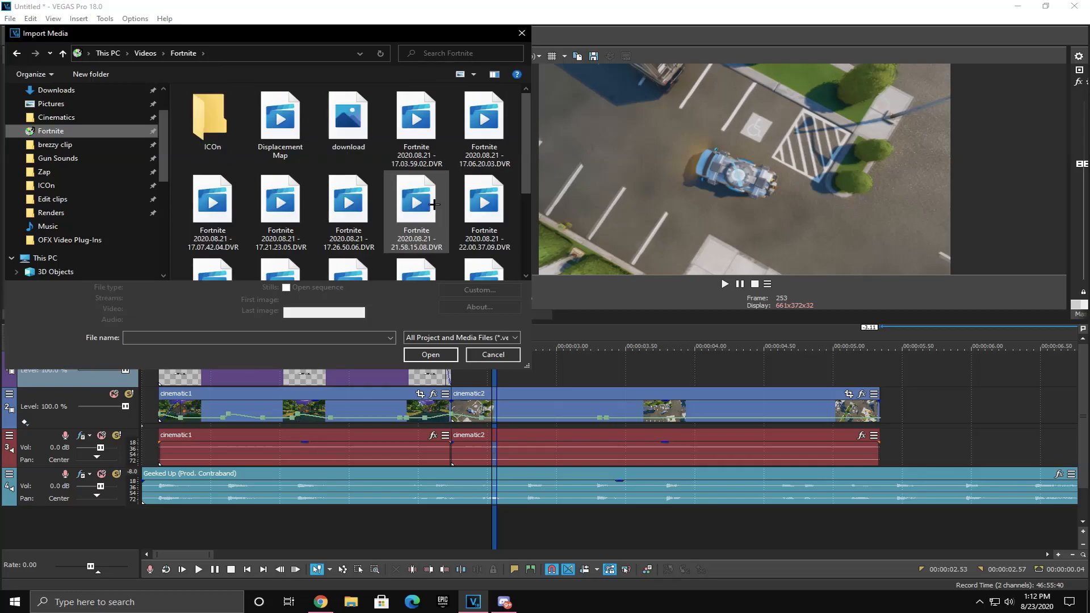
click(51, 171)
click(52, 198)
click(75, 172)
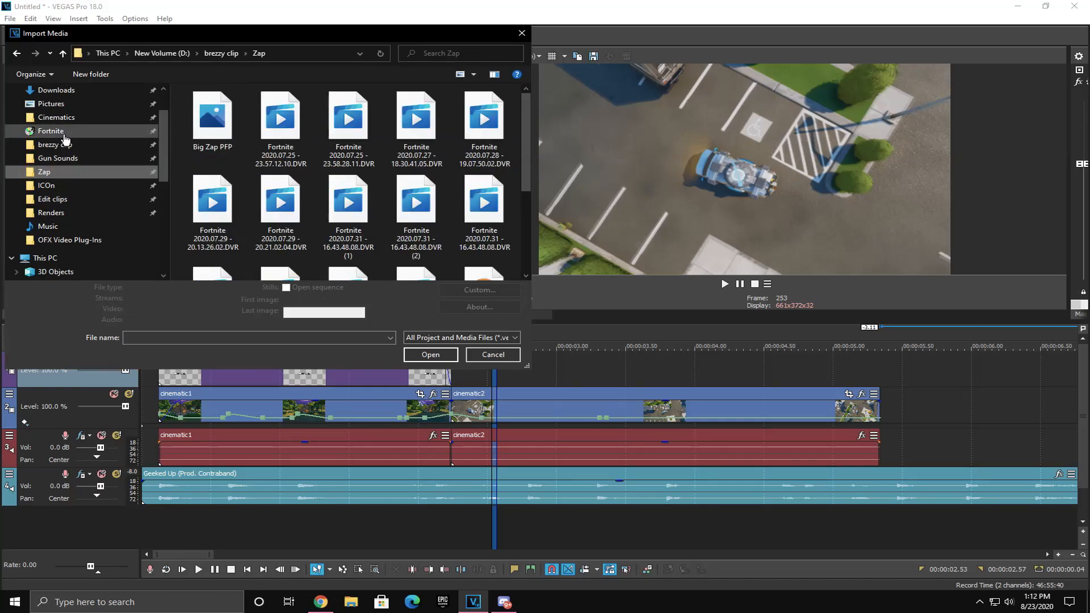
click(73, 131)
scroll(74, 131, up, 1)
click(82, 145)
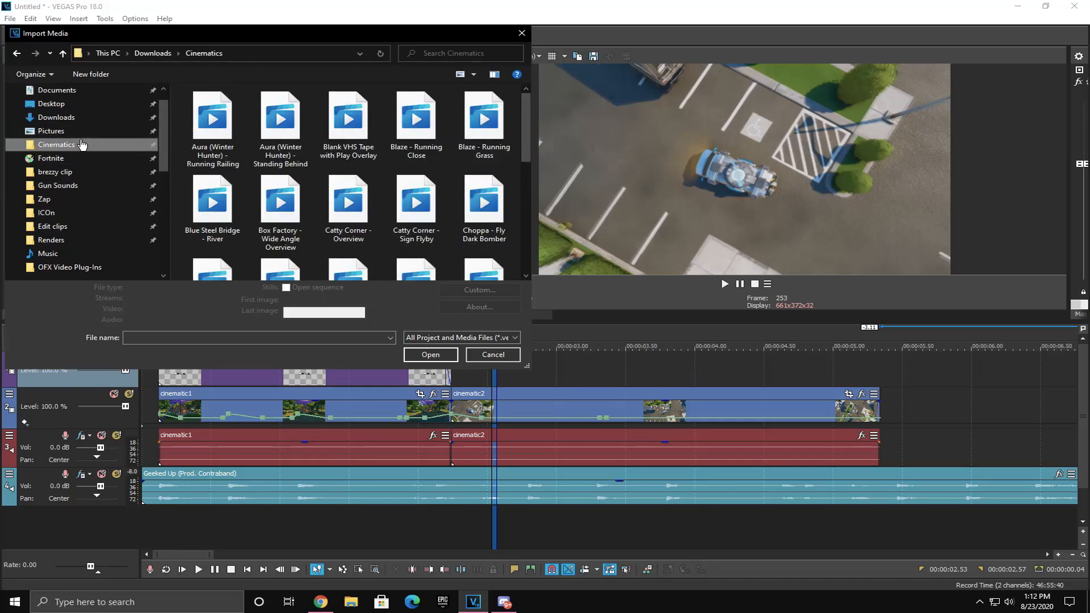
click(51, 158)
scroll(389, 149, down, 3)
scroll(390, 150, up, 3)
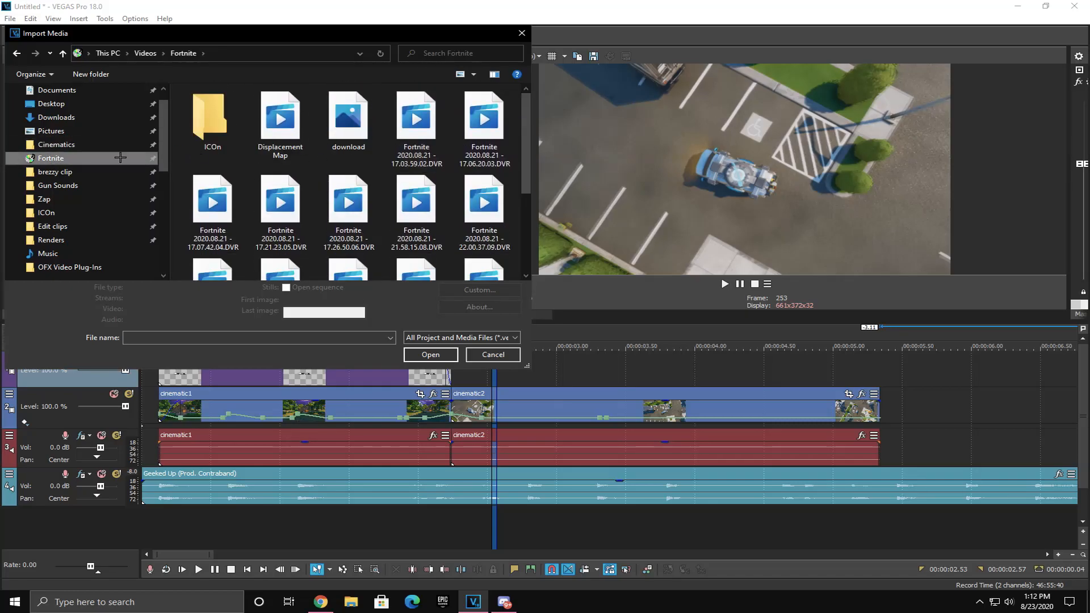
click(51, 131)
click(56, 144)
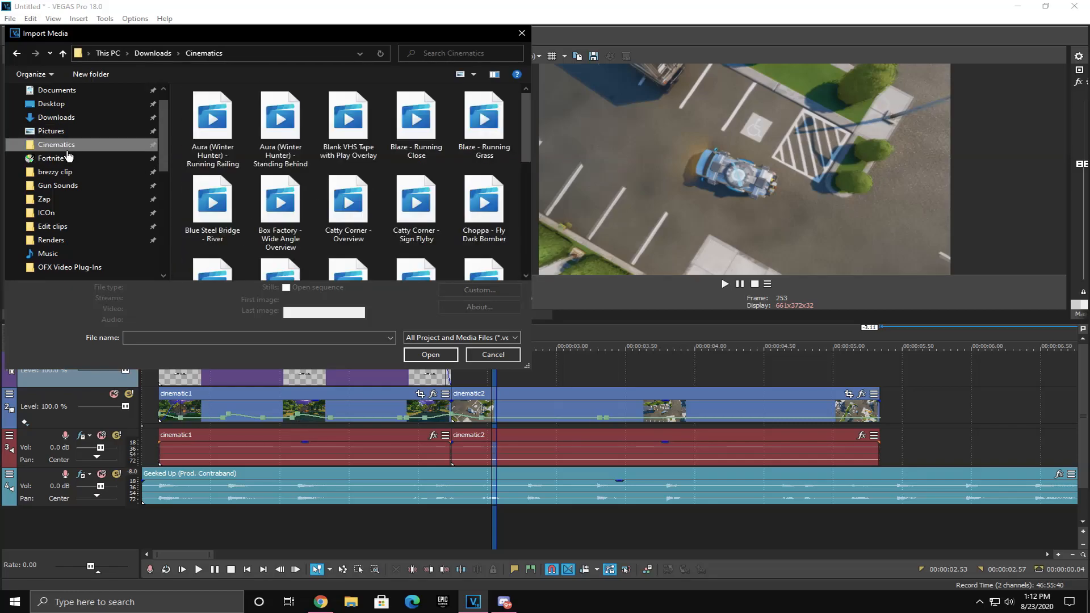
click(51, 158)
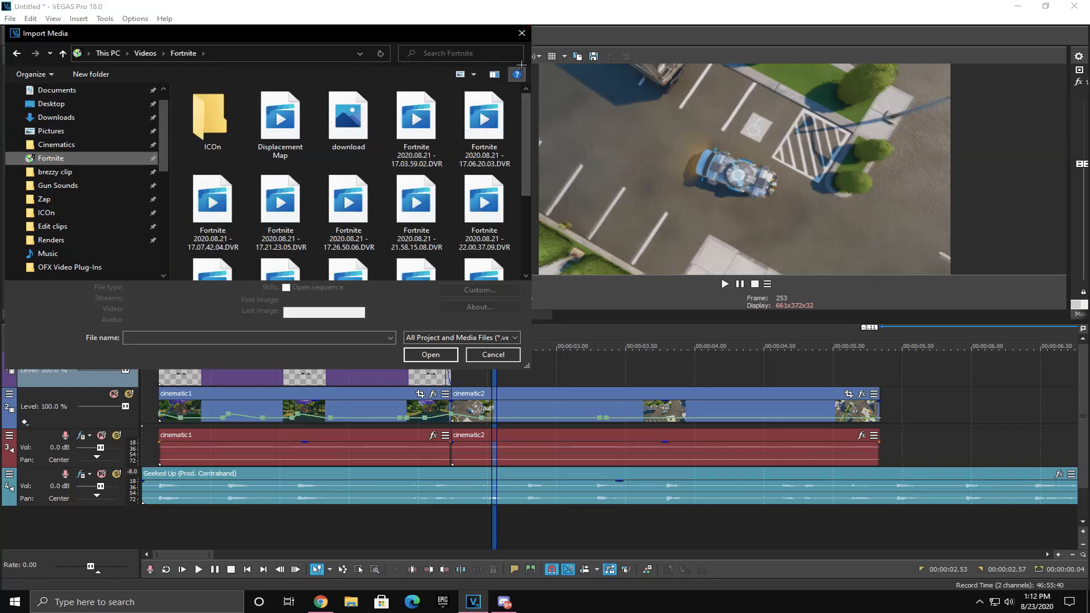
click(518, 39)
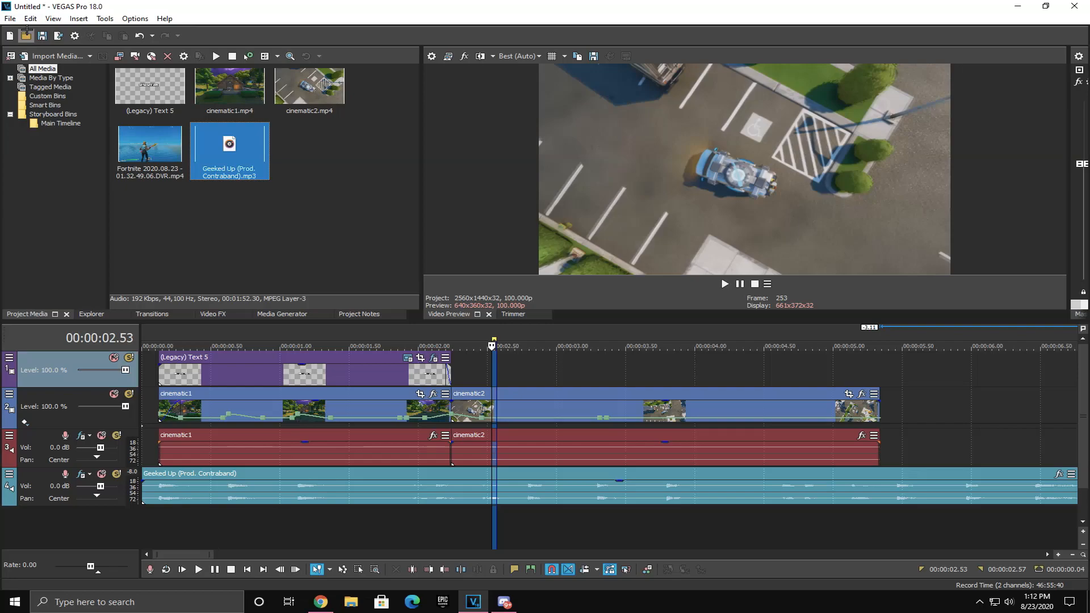
Step: Place the TWITTER legacy text preset above the start of cinematic2 and trim its end to match cinematic2's end
click(278, 313)
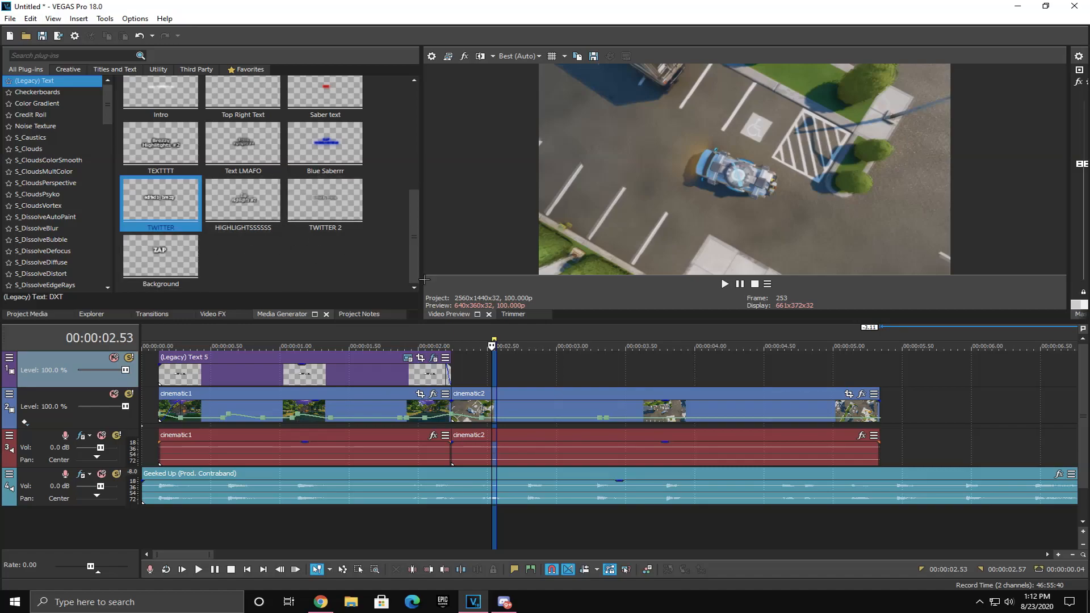
drag(433, 303, 475, 366)
click(952, 245)
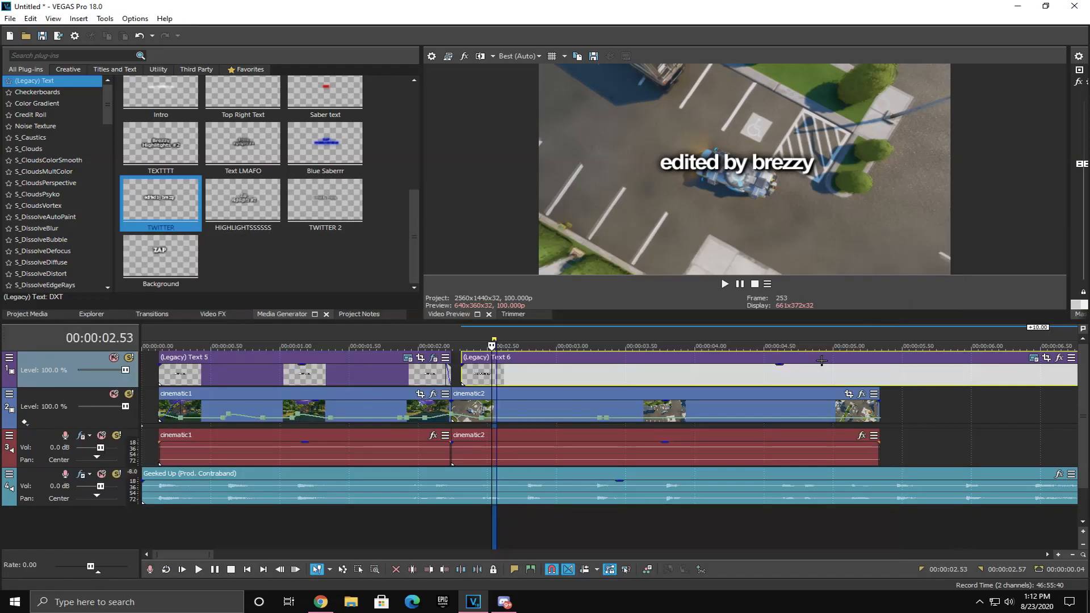
drag(703, 355, 387, 356)
scroll(390, 370, up, 3)
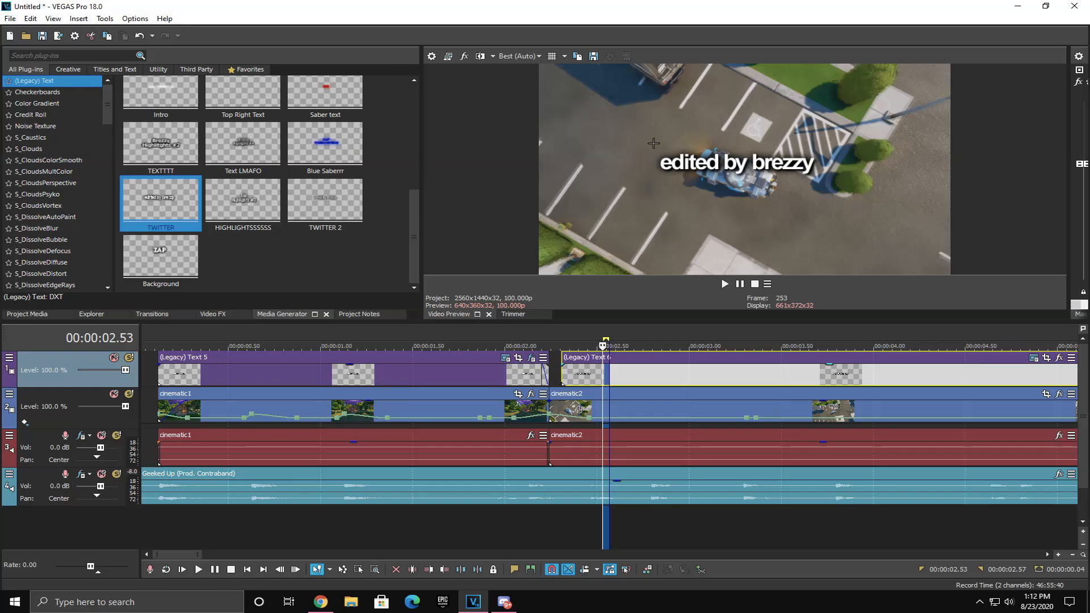
Step: Replace the text of the first title, above cinematic1, with "highlights #2623672" and briefly play it back
click(418, 379)
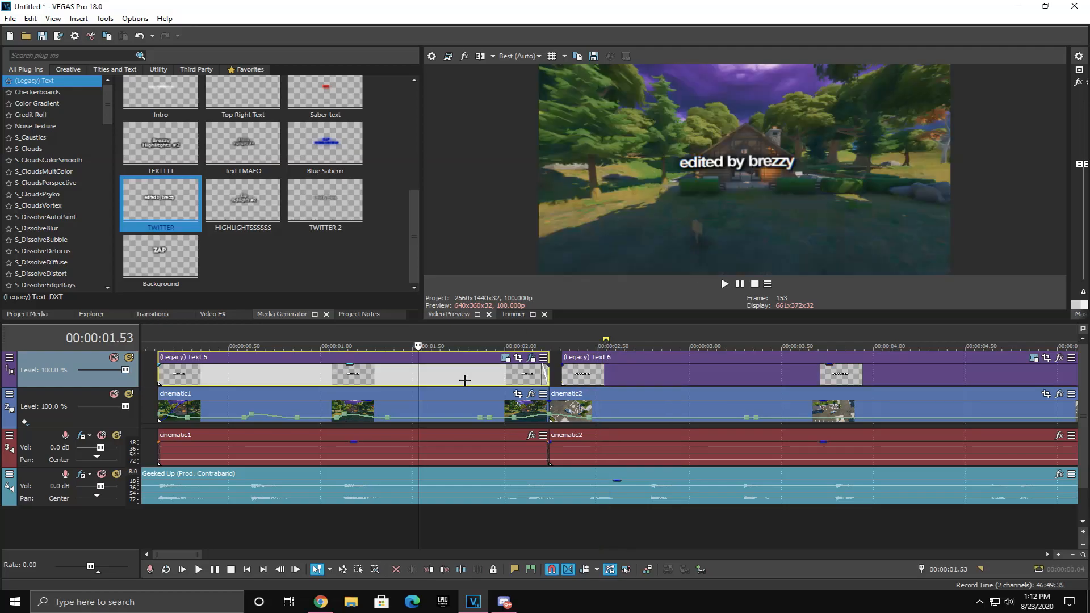
click(668, 377)
click(474, 372)
click(505, 357)
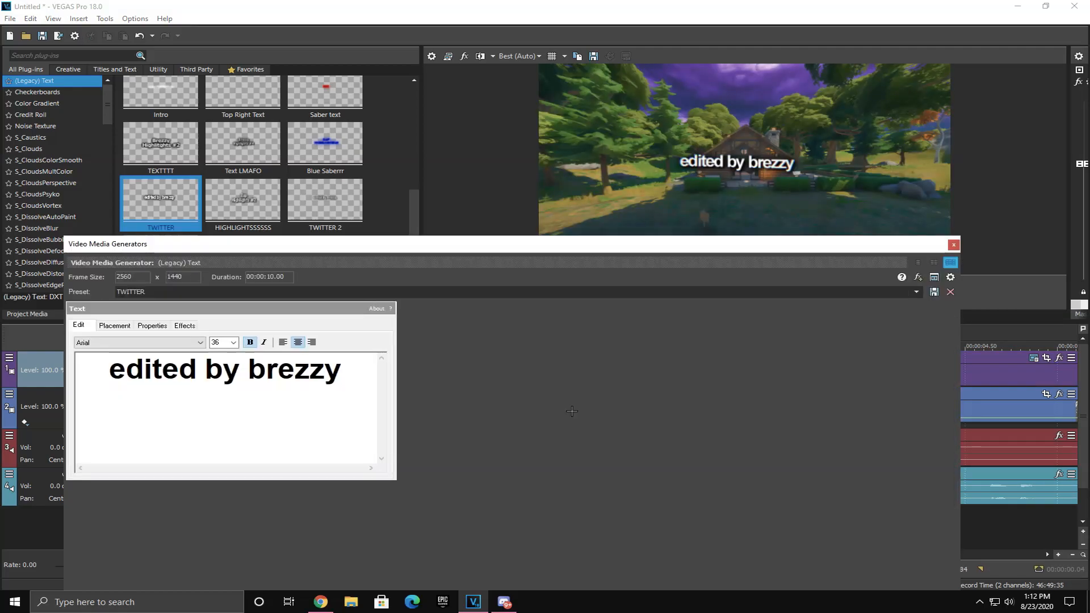
drag(360, 378, 13, 329)
key(BackSpace)
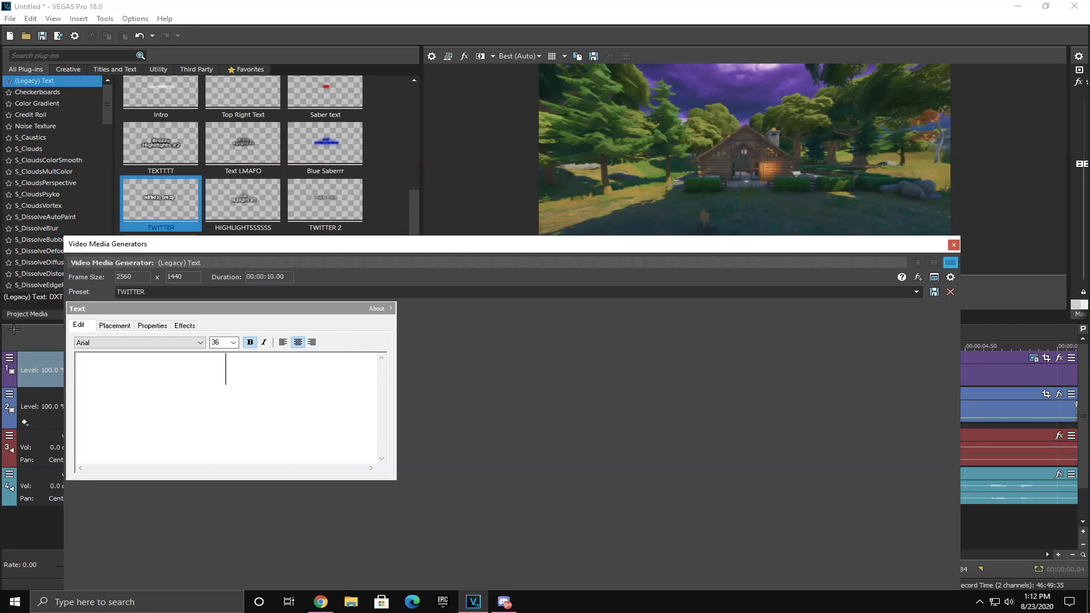
text(highl)
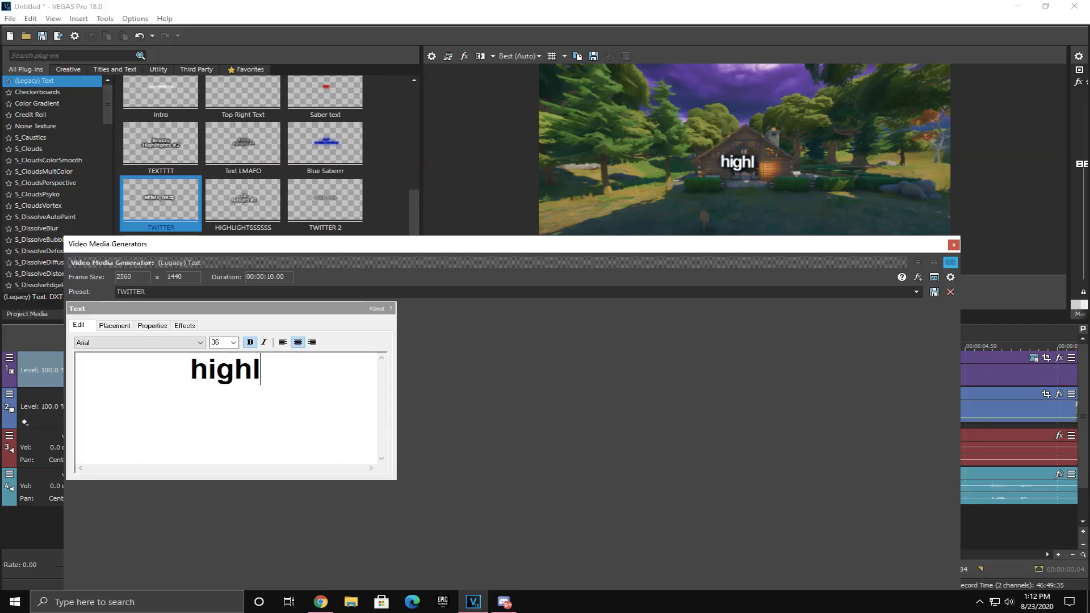
text(ights #2623672)
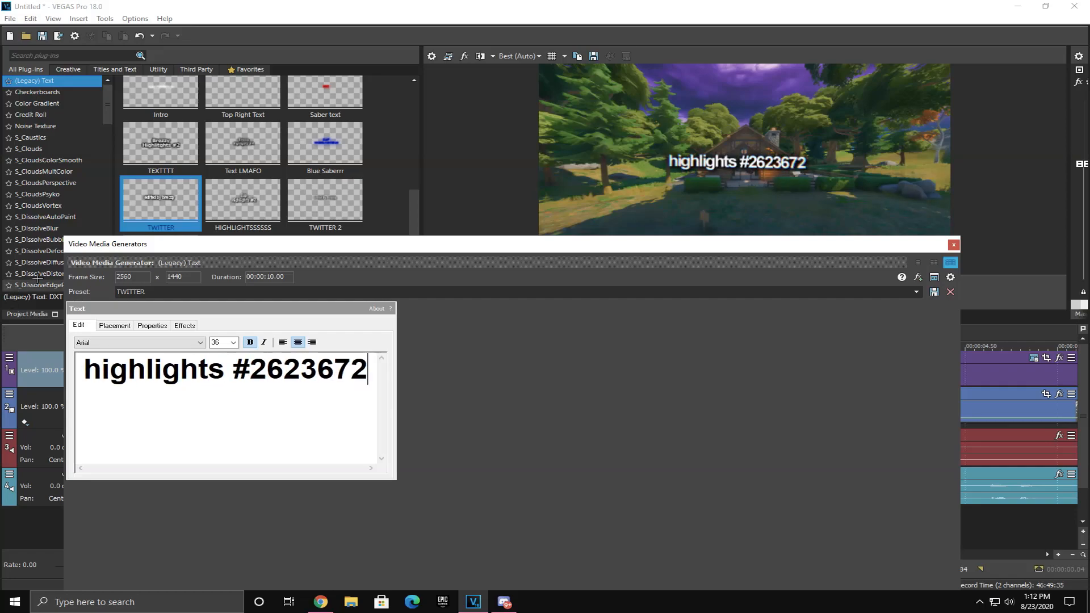
click(954, 244)
key(space)
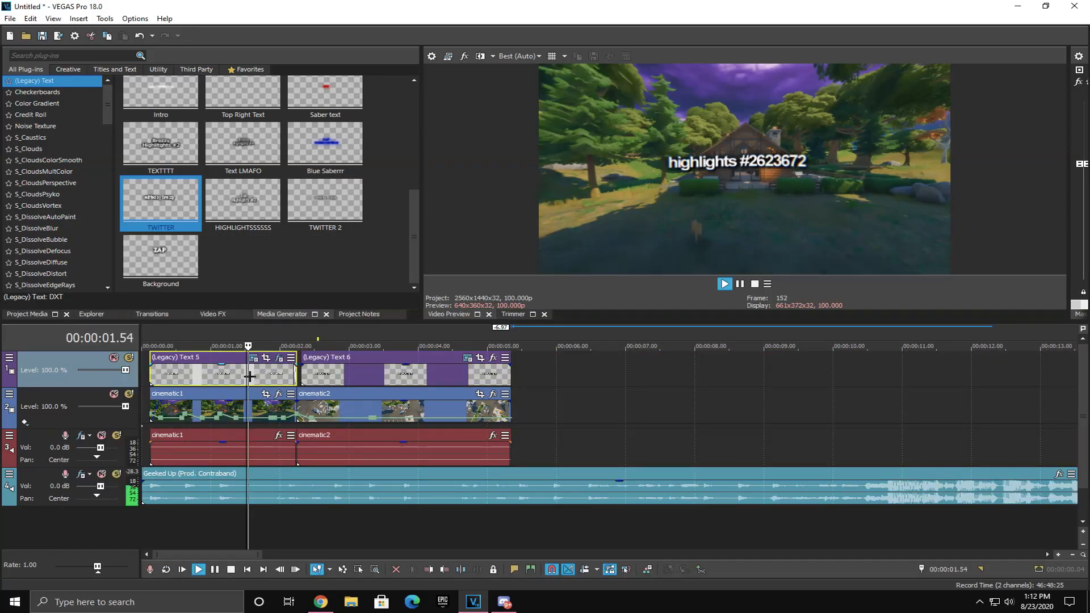
scroll(254, 381, up, 4)
key(space)
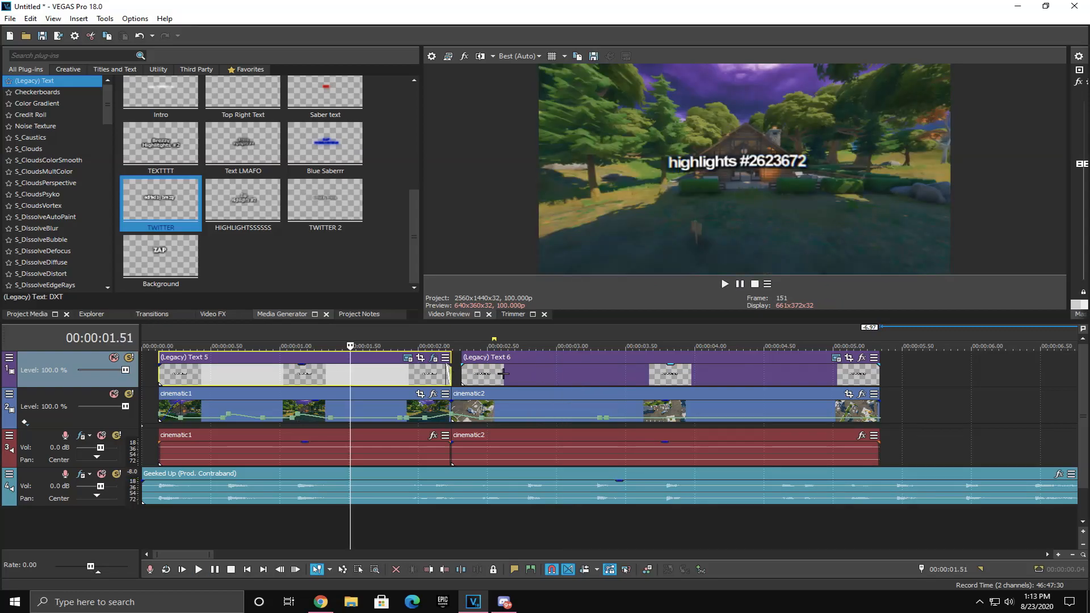
Step: Extend the second title's start back to the cut between cinematic1 and cinematic2 and play back the join
click(504, 372)
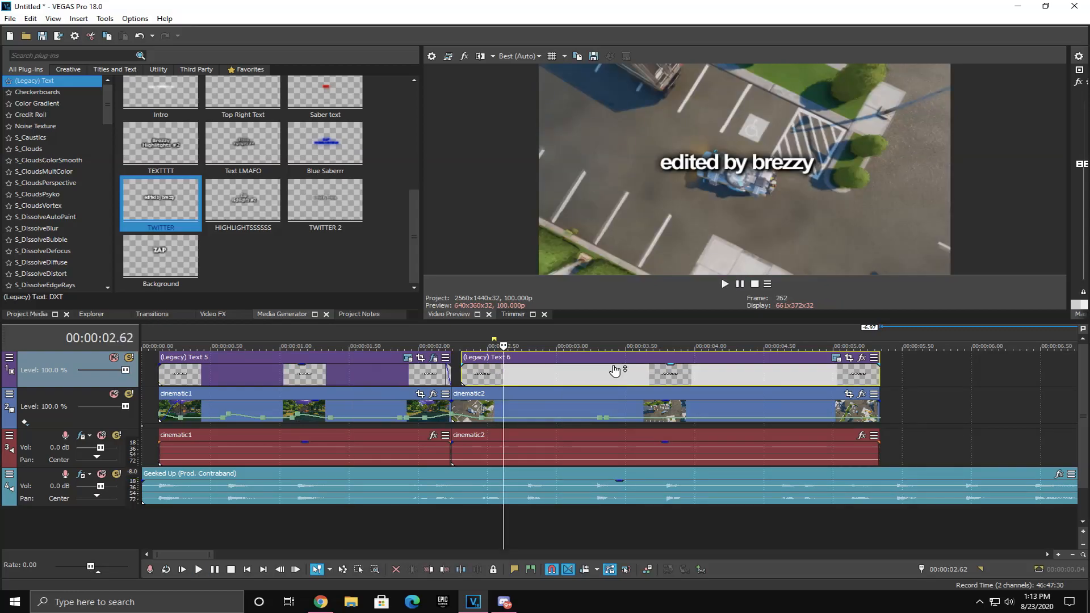
mouse_move(464, 354)
mouse_down()
mouse_move(471, 367)
mouse_move(452, 356)
mouse_up()
click(429, 383)
key(space)
key(space)
key(space)
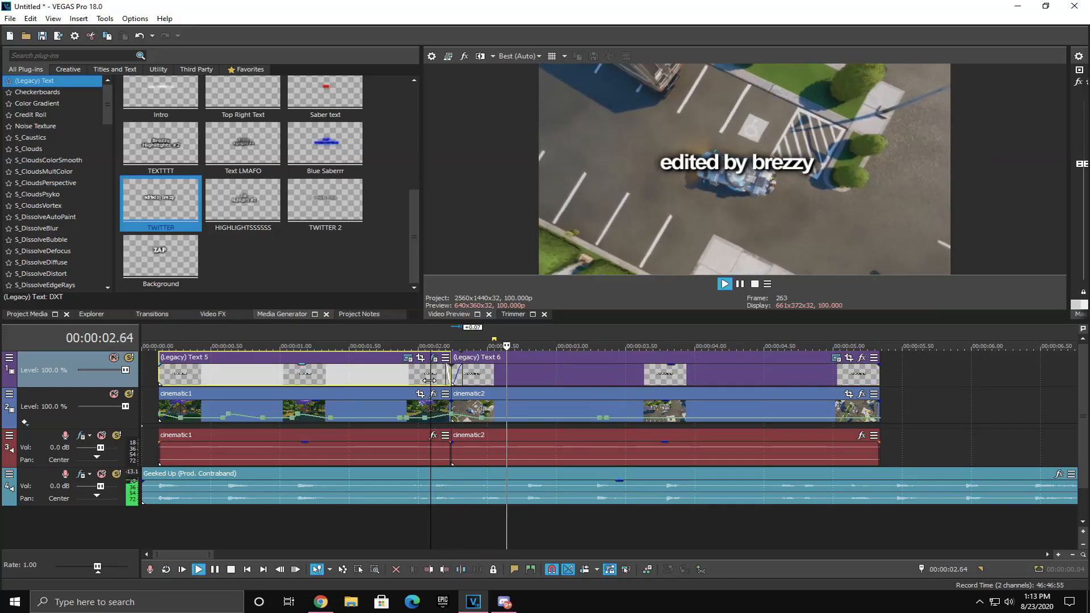
scroll(470, 370, up, 3)
key(space)
key(space)
key(space)
Step: Lengthen the fade-in at the start of the second title and play back the title transition
drag(448, 367, 468, 370)
key(space)
key(space)
key(space)
key(space)
key(space)
key(space)
key(space)
scroll(469, 370, down, 3)
key(space)
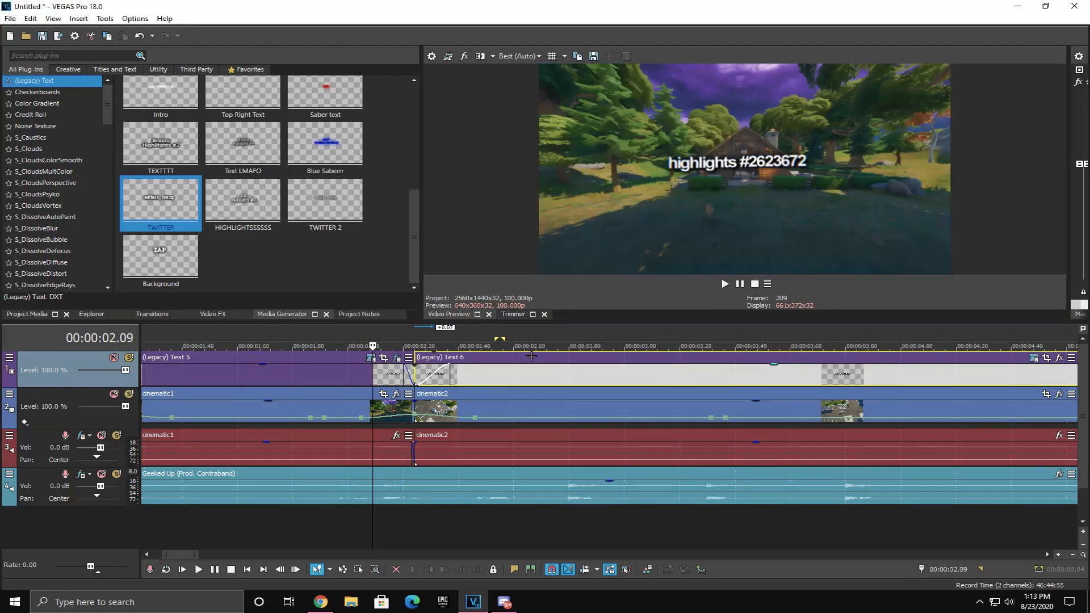
key(space)
Step: Copy the first title event and paste its event attributes onto the second title above cinematic2
scroll(457, 370, up, 3)
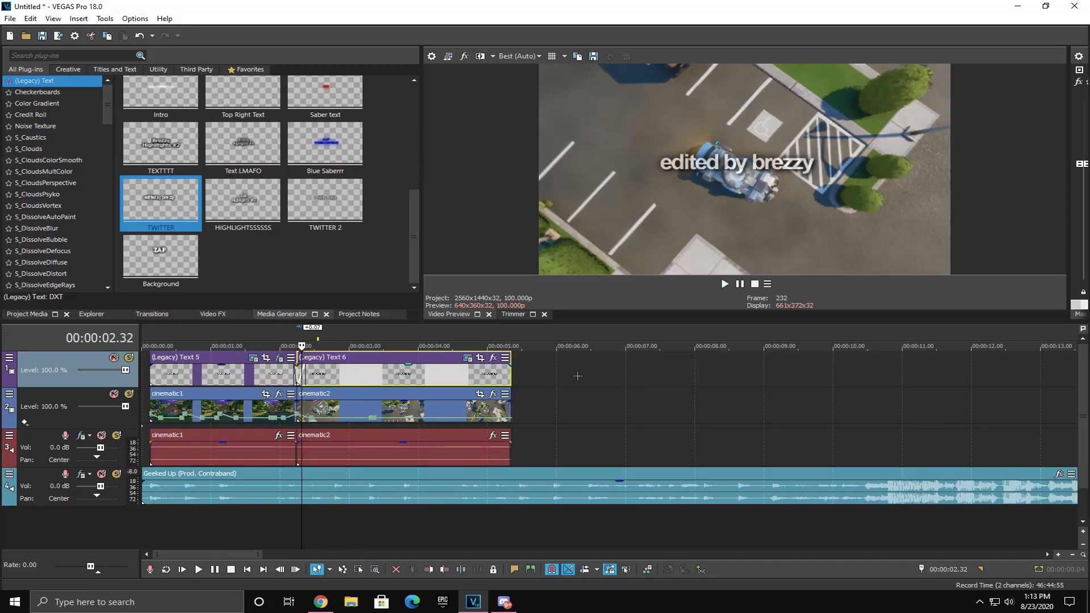
scroll(736, 371, down, 4)
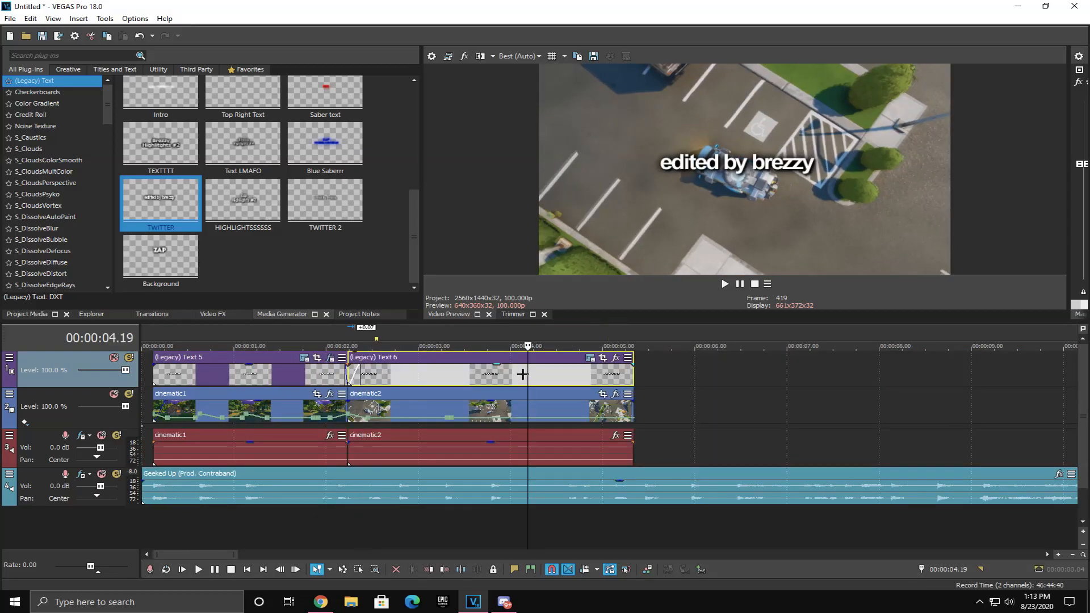
scroll(541, 372, up, 4)
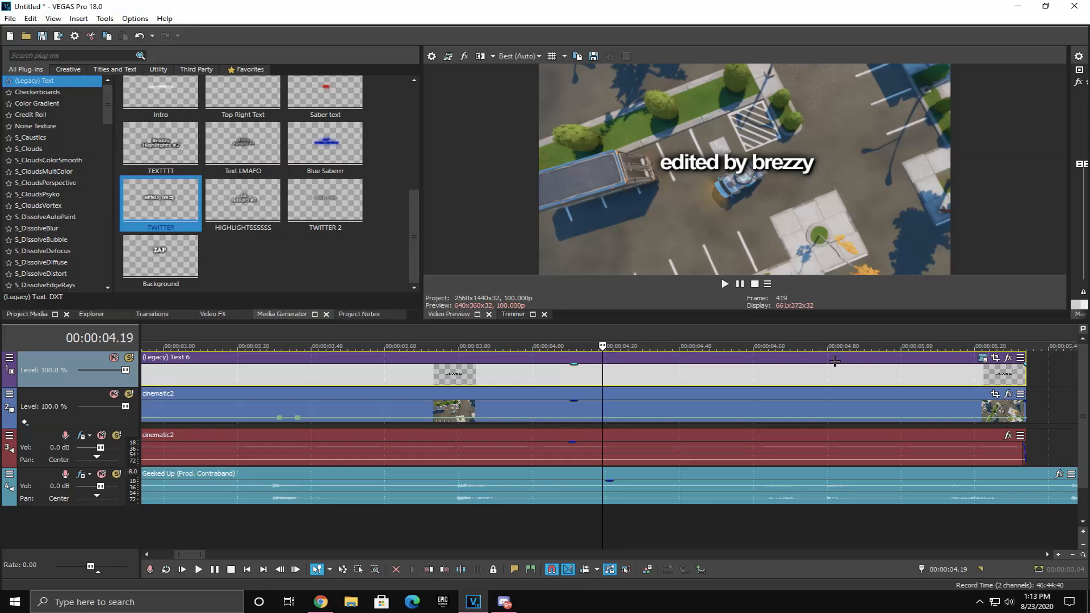
scroll(834, 361, down, 3)
right_click(272, 386)
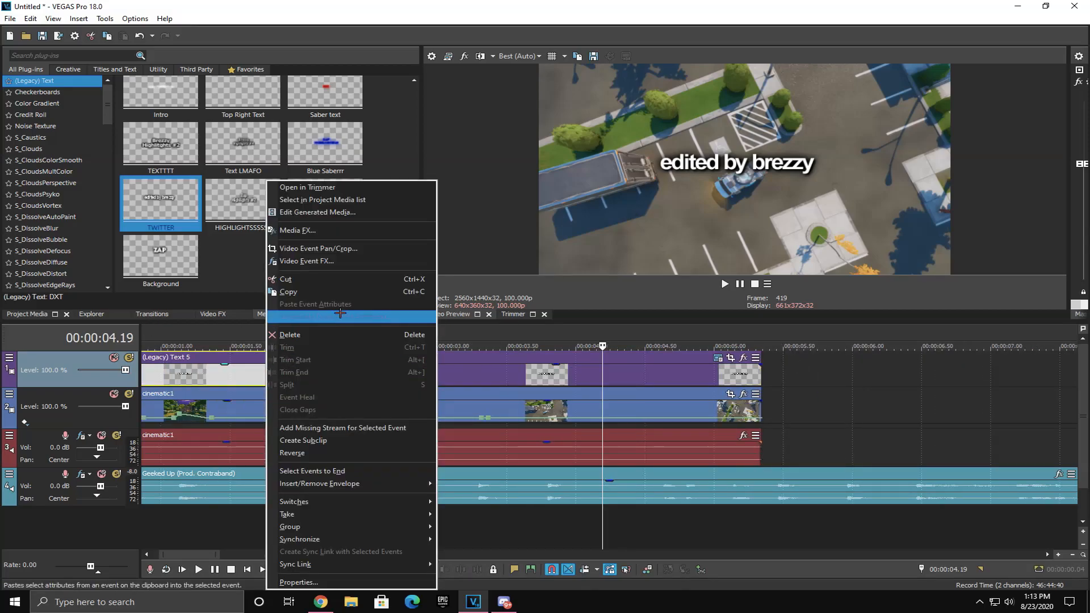
click(318, 291)
right_click(534, 371)
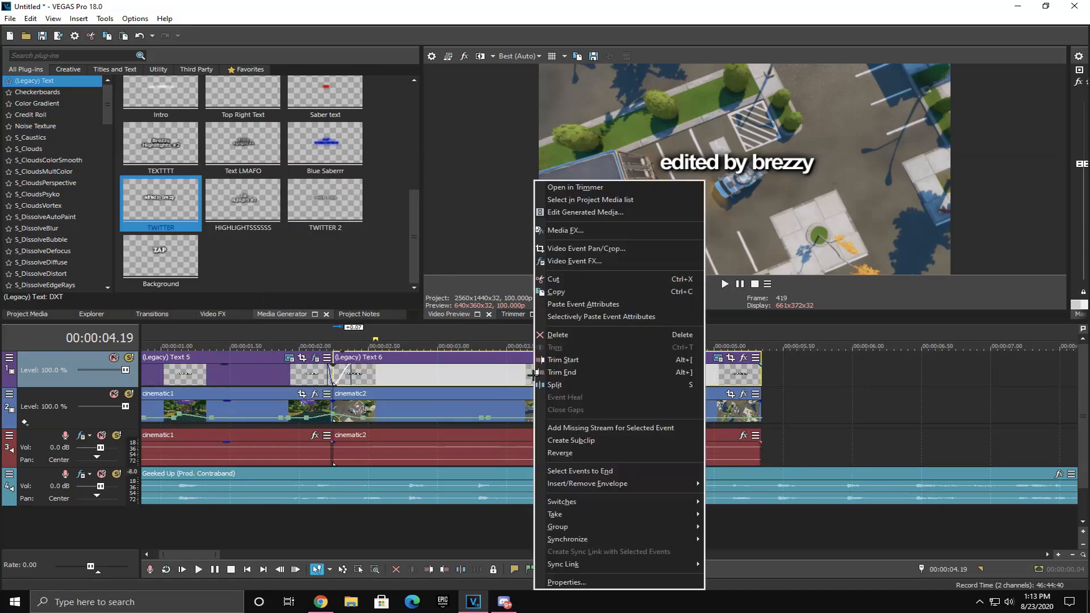
click(584, 305)
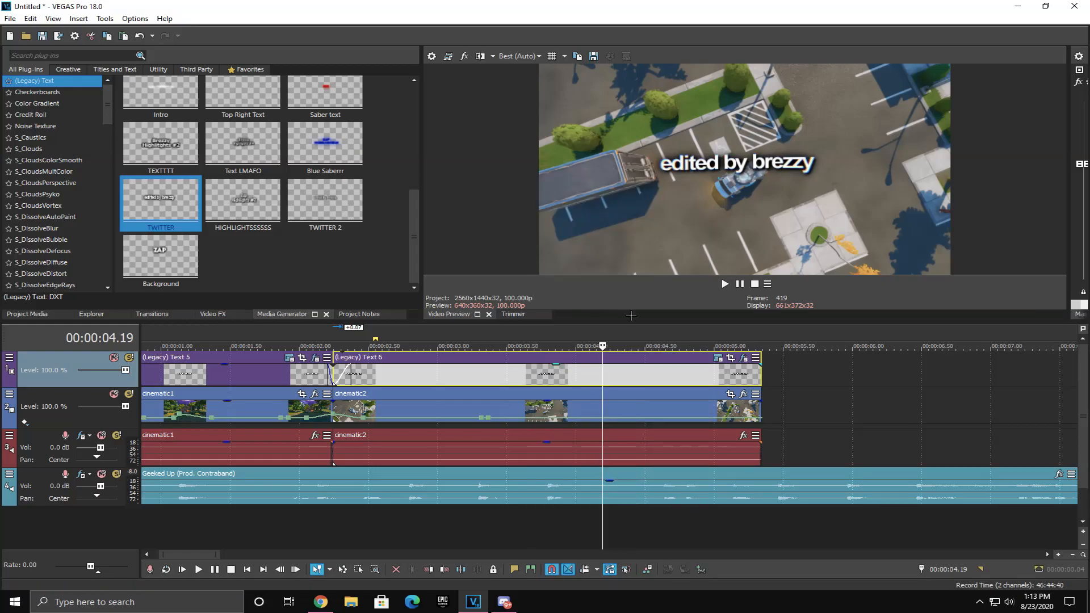
Step: Set the second title's text scaling to 0.907 in its generated media properties
click(718, 358)
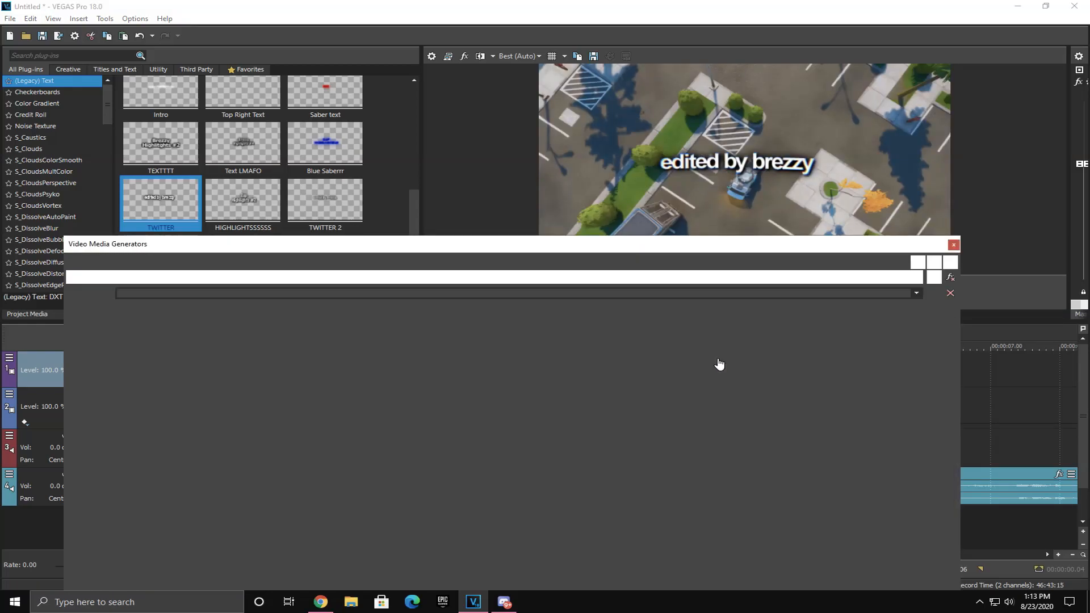
click(114, 324)
click(152, 324)
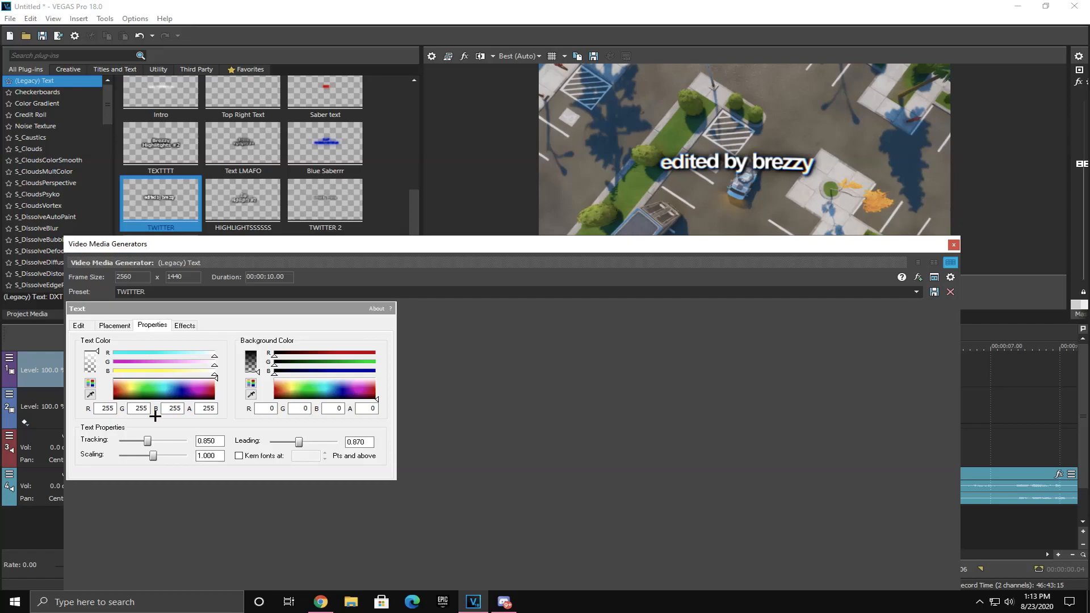
drag(153, 454, 149, 455)
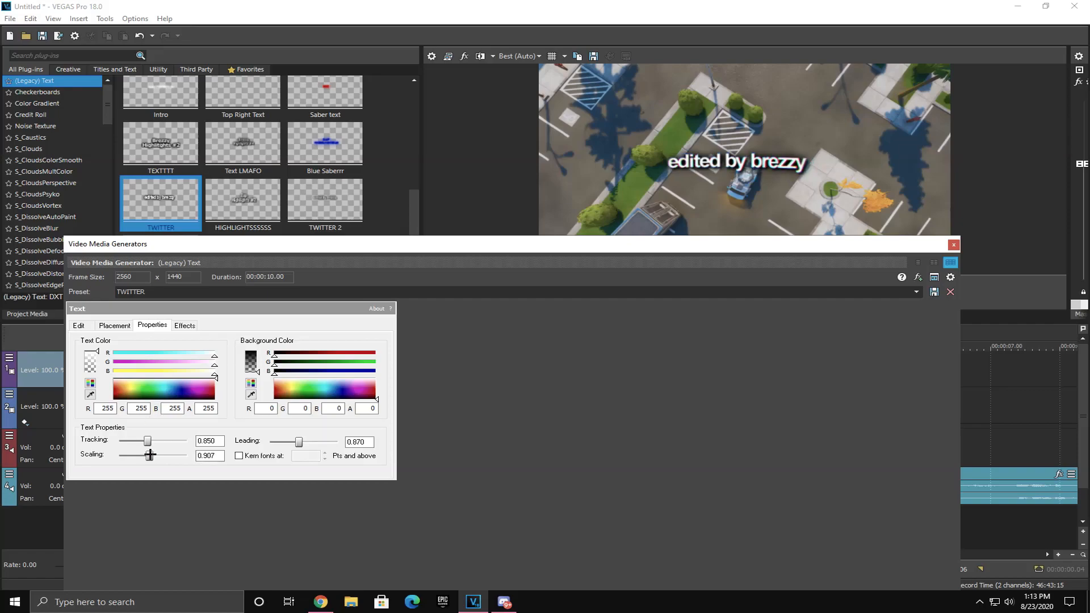
click(954, 244)
Step: Play back the title transition, including over a 00:00:01.07 long loop region around the cut
click(319, 377)
key(space)
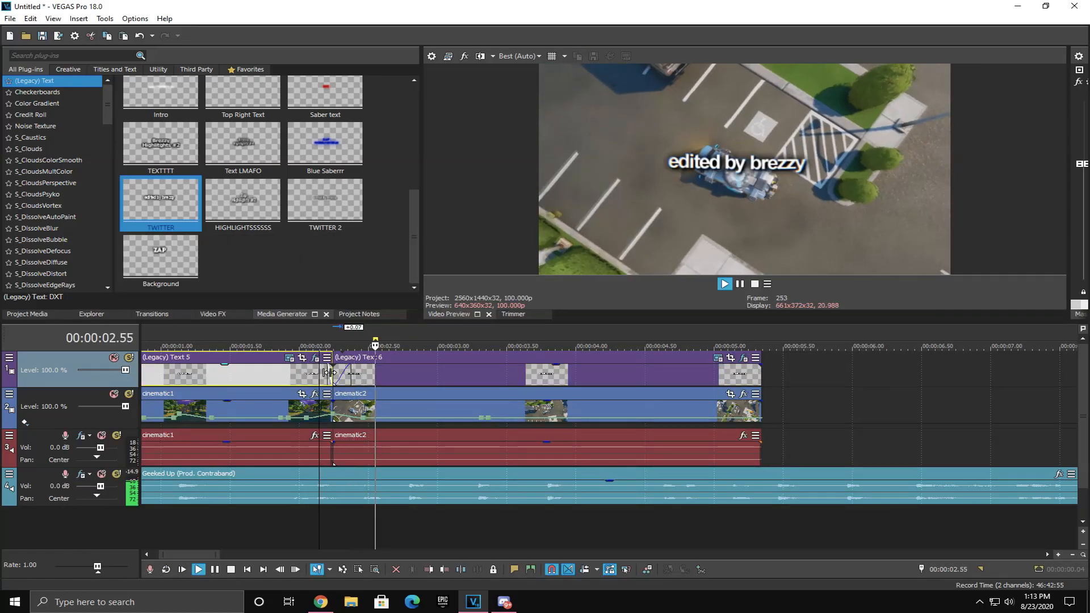
key(space)
key(space)
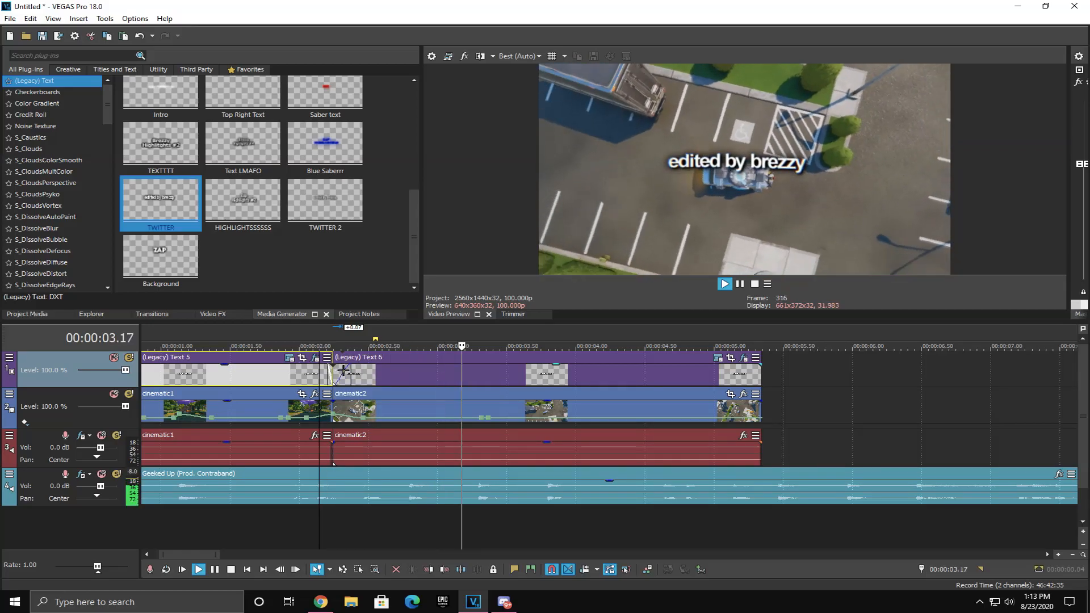
key(space)
click(347, 370)
drag(301, 335, 514, 341)
key(space)
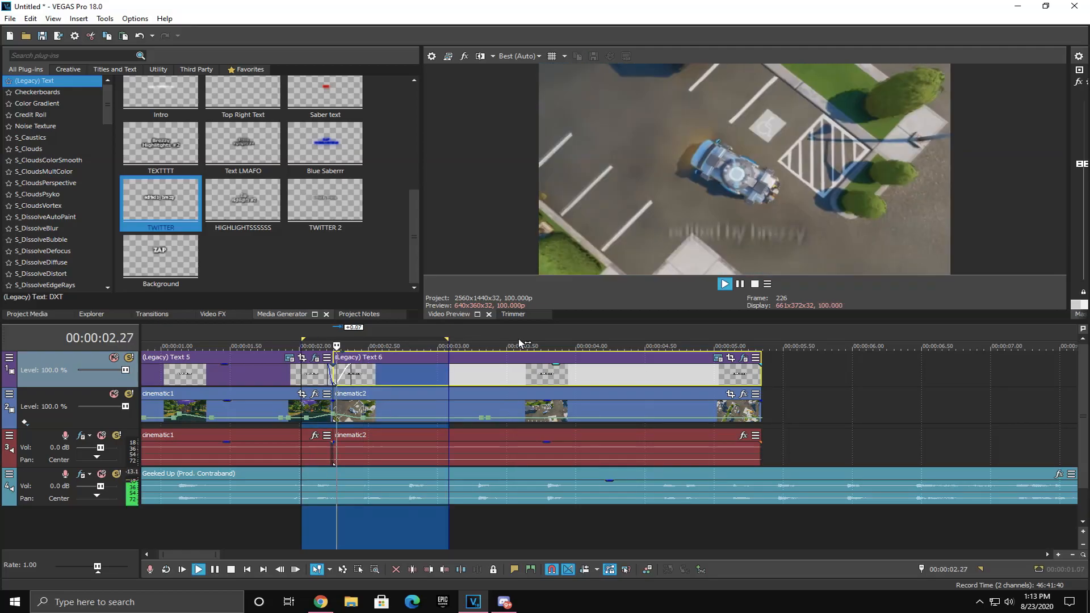
key(space)
key(space)
Step: Add two adjacent velocity points to cinematic2 at the beat near 00:00:02.79, setting the second to 300% forward velocity
click(387, 478)
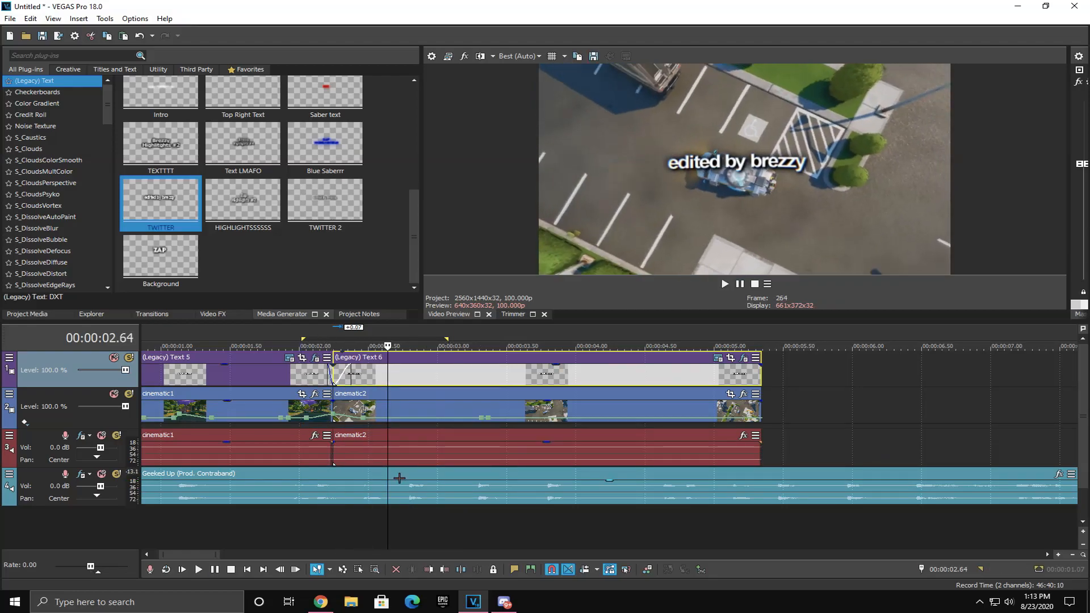
scroll(605, 492, up, 3)
click(660, 497)
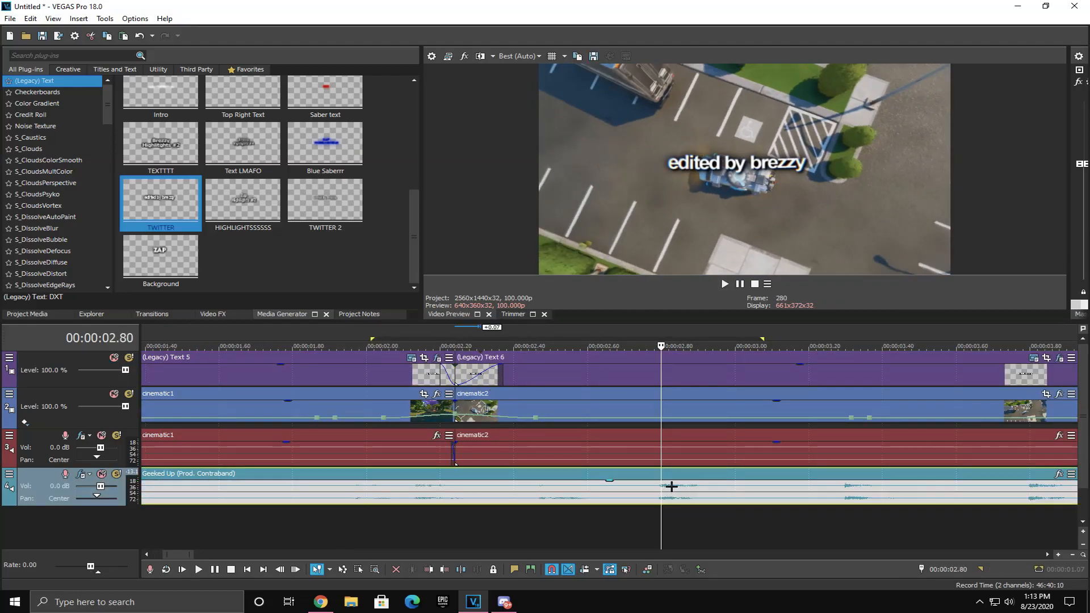
scroll(609, 420, up, 2)
scroll(604, 422, up, 5)
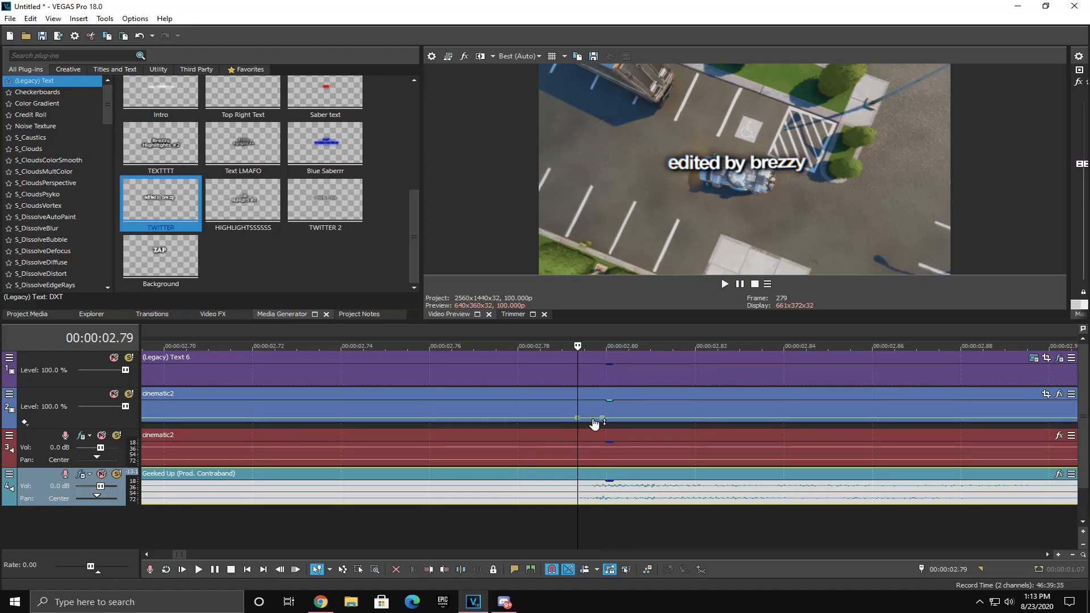
right_click(602, 419)
click(652, 162)
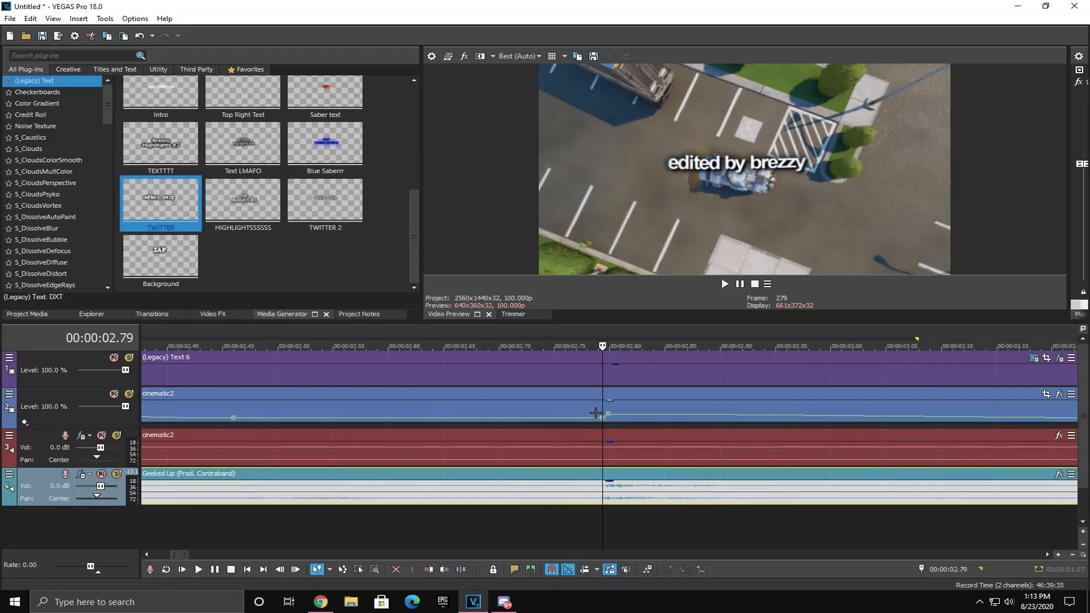
scroll(638, 421, down, 6)
drag(656, 403, 679, 398)
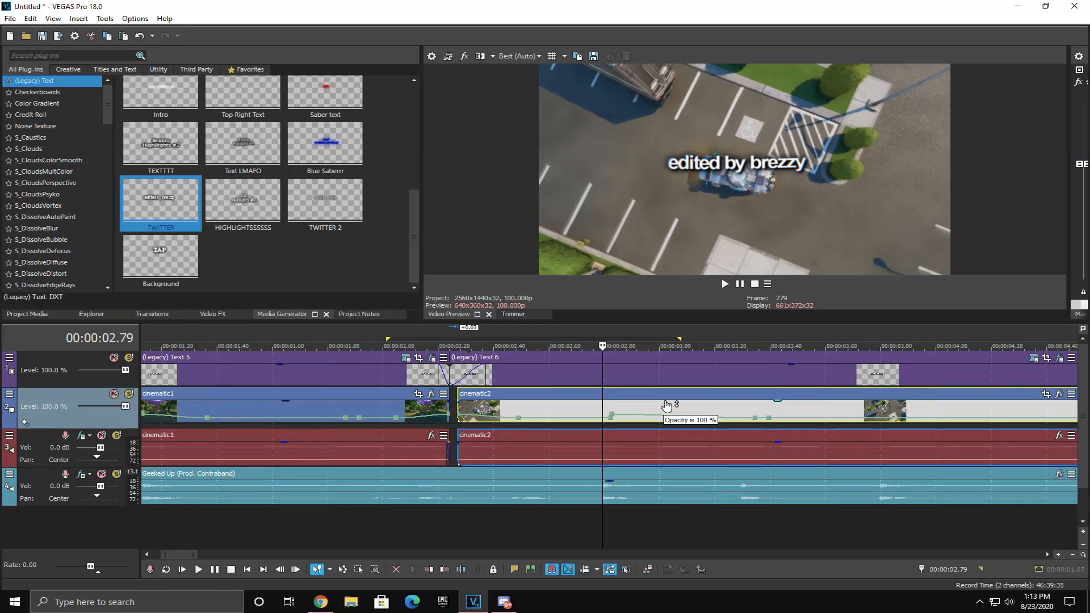
key(ctrl+z)
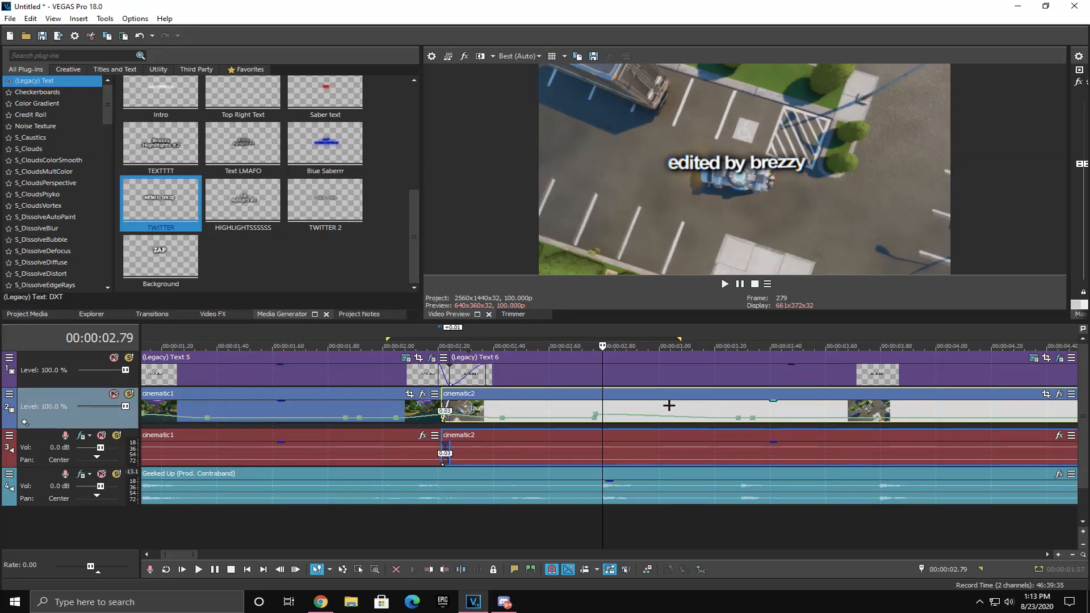
Step: Add a velocity point at about 00:00:03.04 on cinematic2 and set it to normal velocity
click(674, 406)
key(Right)
key(Right)
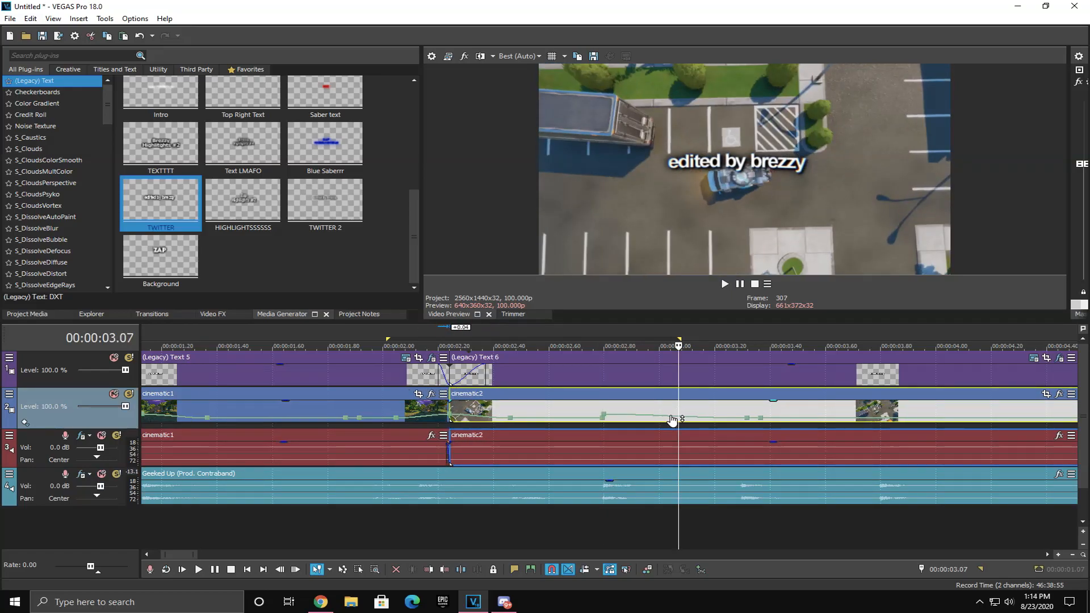
double_click(671, 417)
right_click(670, 417)
click(728, 185)
scroll(519, 336, down, 2)
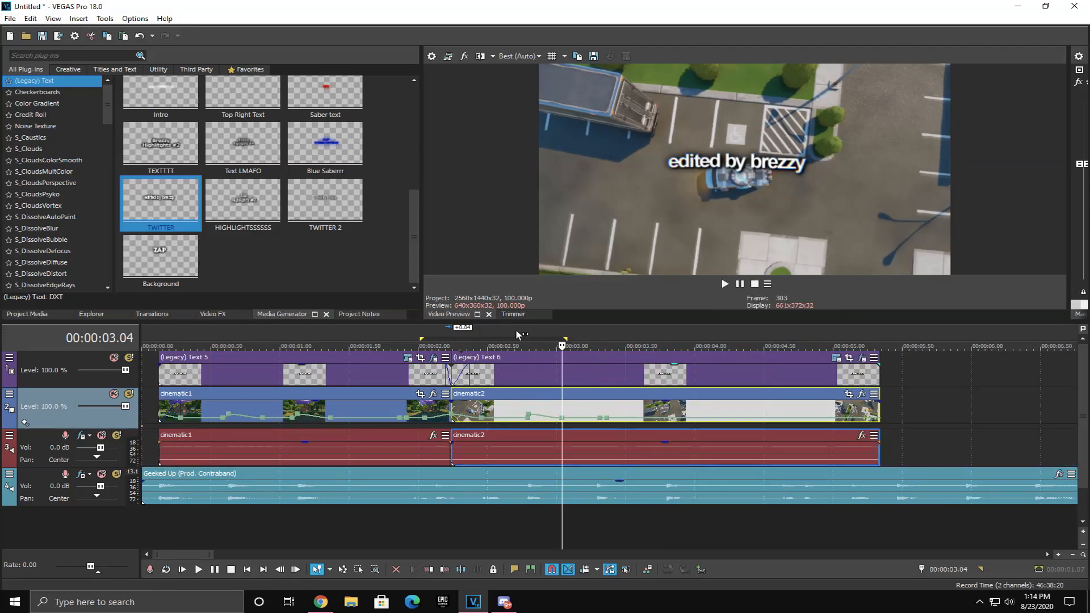
Step: Set a loop region from 00:00:02.02 to 00:00:03.38 and play back the velocity ramp against the song
drag(421, 329, 642, 340)
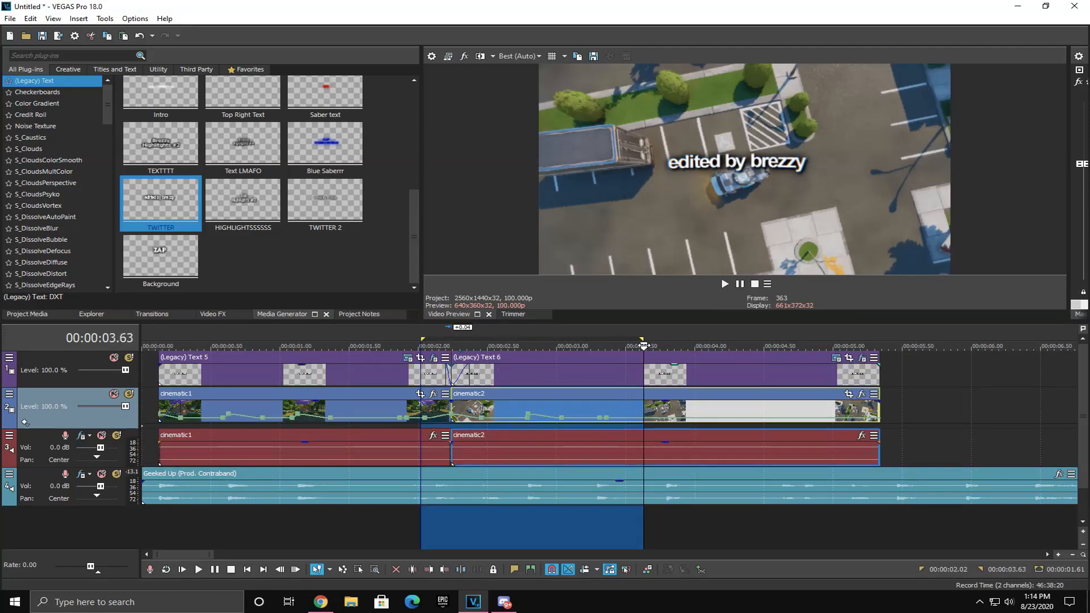
key(space)
key(Right)
key(Right)
key(Right)
key(Right)
key(Right)
key(Right)
key(Right)
key(Right)
key(Right)
key(Right)
key(Right)
key(Right)
key(Right)
key(Right)
key(Right)
key(Right)
key(Right)
key(Right)
key(Right)
key(Right)
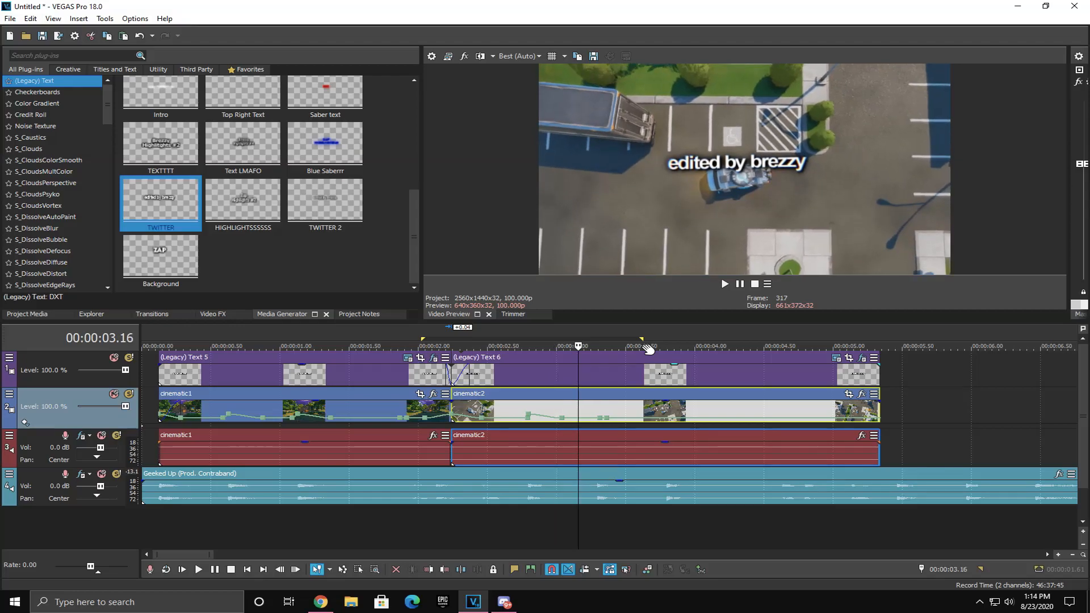
key(o)
key(space)
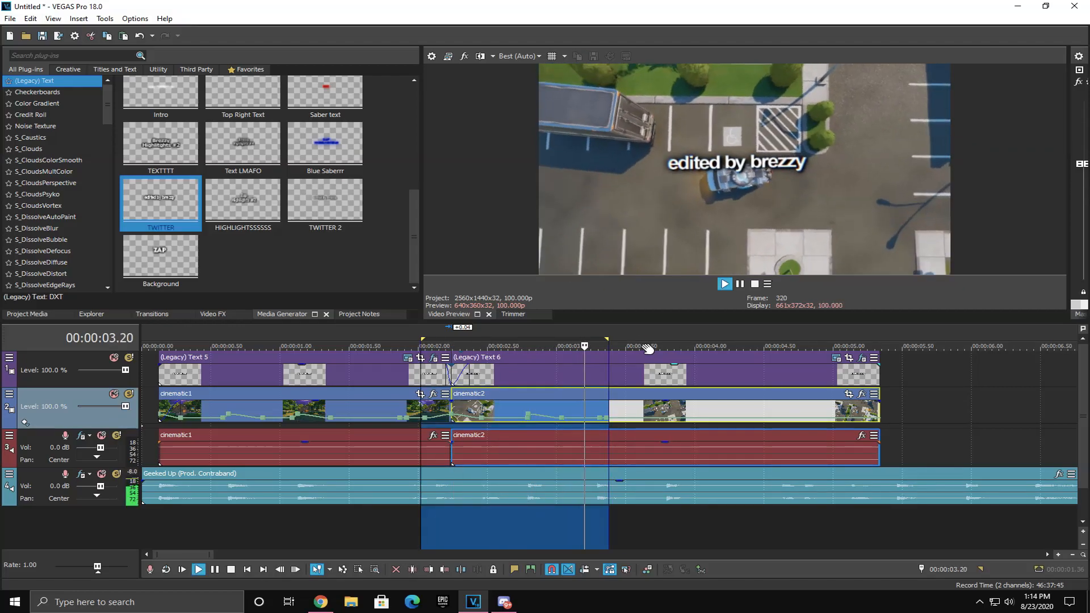
key(space)
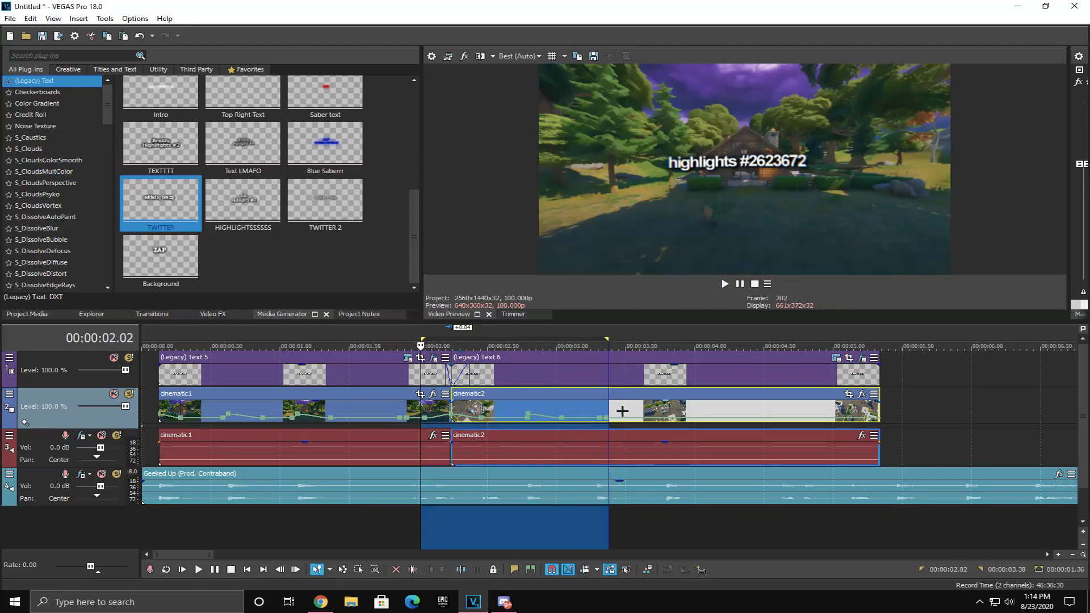
click(521, 394)
key(space)
key(space)
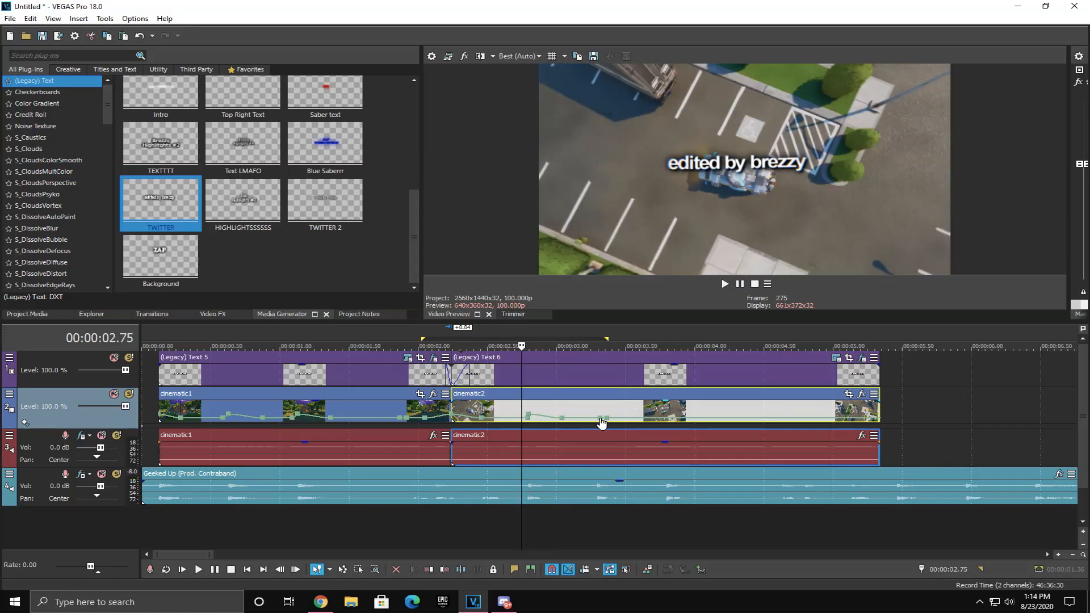
Step: Add a velocity point to cinematic2 on the song's beat at 00:00:03.30 and set it to 300% forward velocity
click(601, 422)
scroll(602, 423, up, 3)
drag(604, 423, 600, 421)
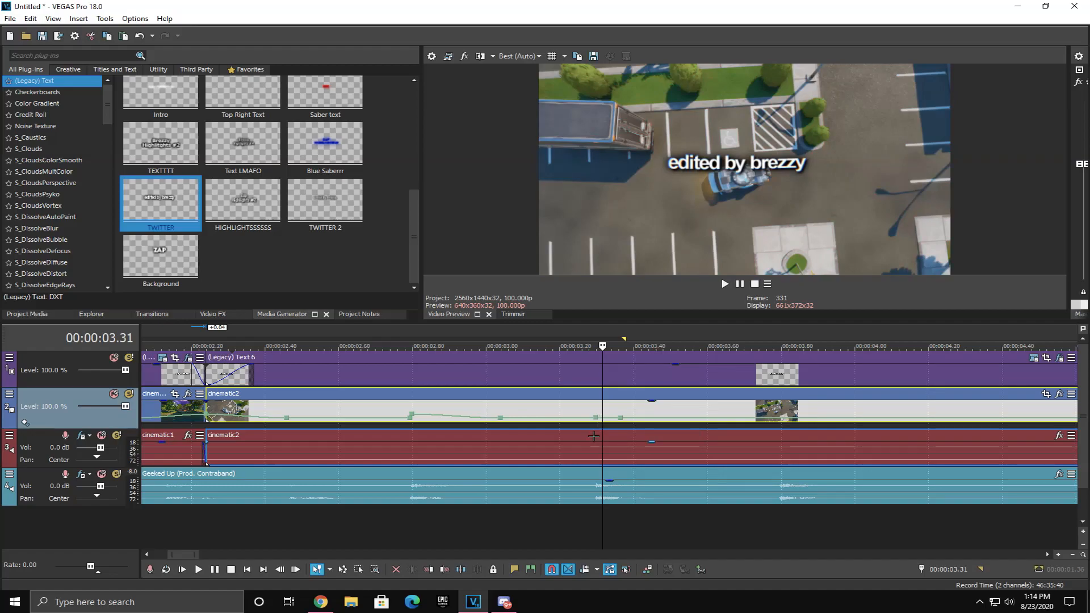
click(593, 436)
scroll(596, 420, up, 3)
click(598, 421)
right_click(597, 421)
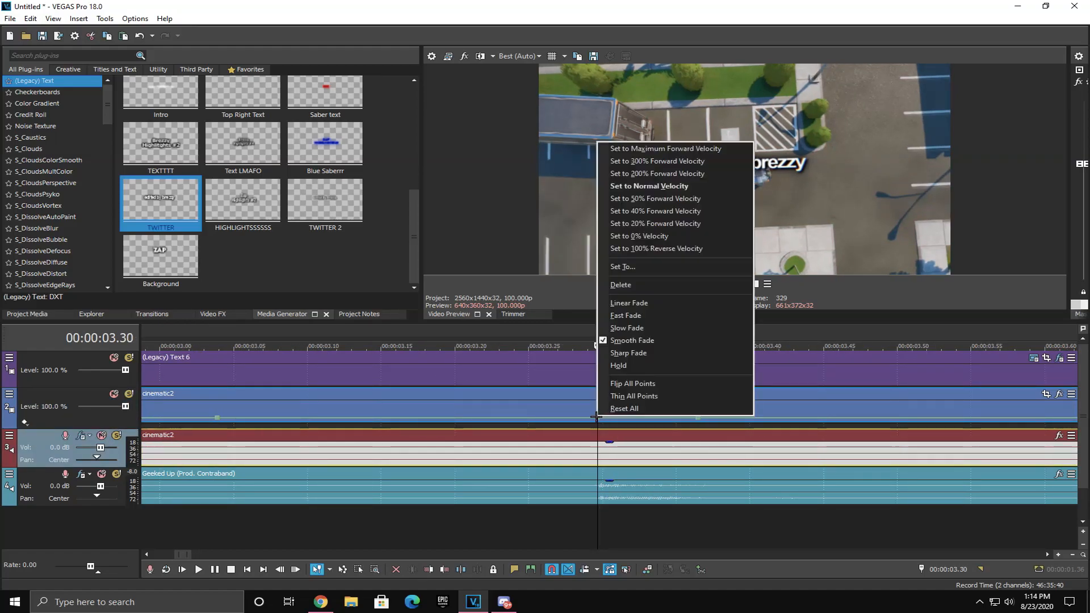
click(675, 159)
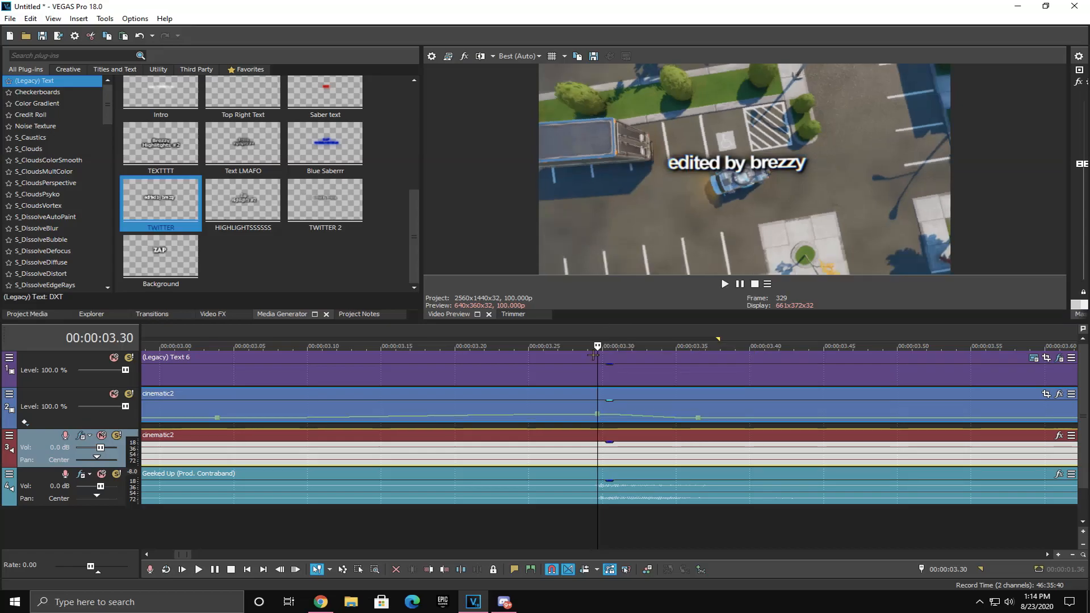
Step: Add velocity points just before and shortly after the 00:00:03.30 beat on cinematic2, setting both to normal velocity
double_click(583, 415)
right_click(583, 415)
click(642, 184)
scroll(627, 404, down, 5)
drag(625, 425, 640, 417)
right_click(641, 416)
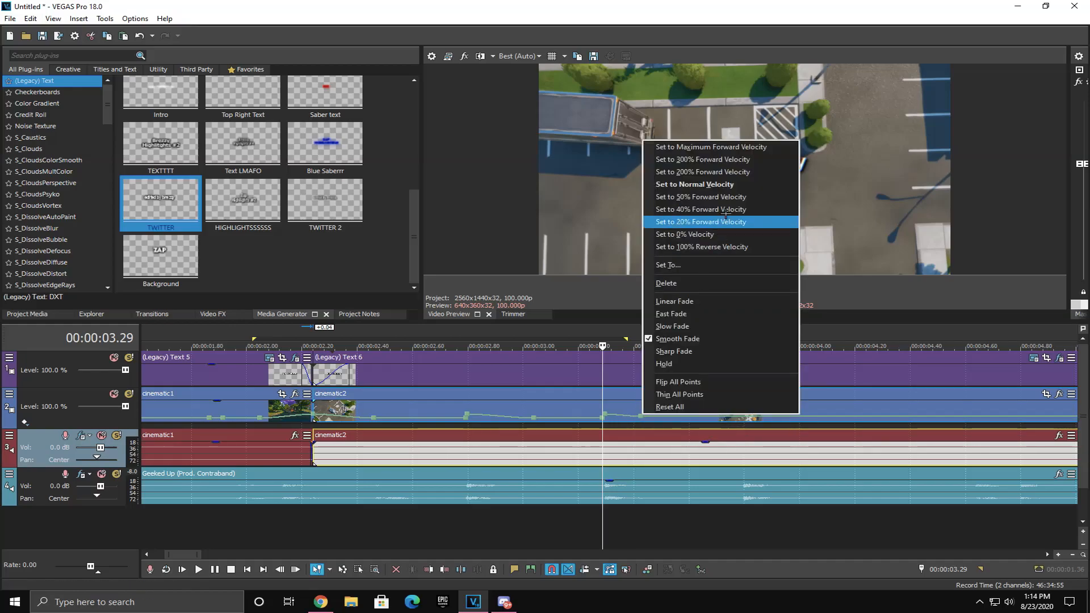
click(724, 183)
Step: Shift the loop region to 00:00:02.49–00:00:03.85 and play back the two velocity ramps in cinematic2
scroll(525, 347, down, 2)
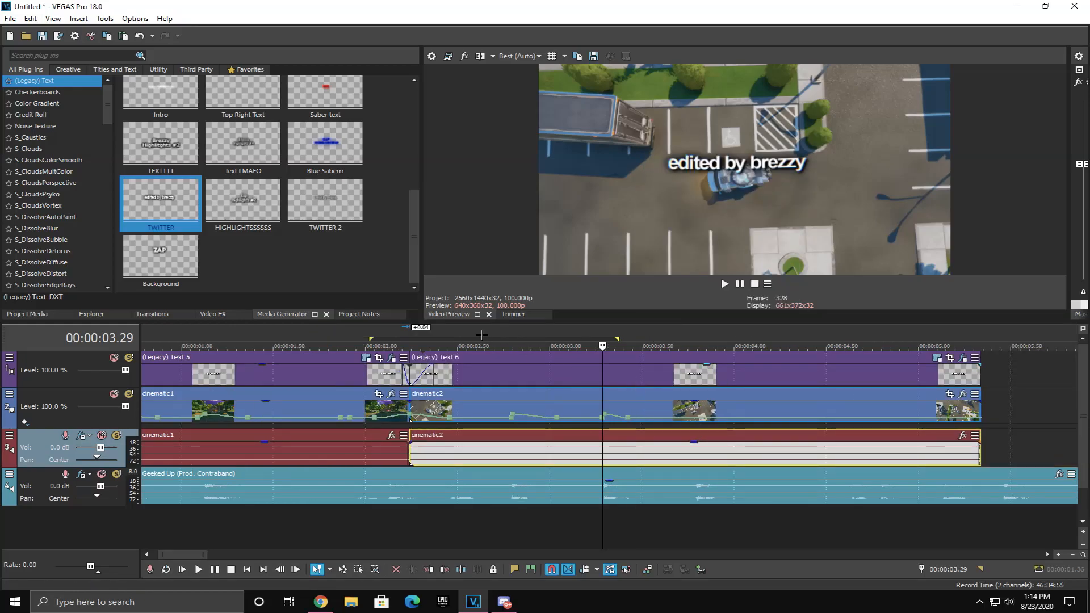
key(space)
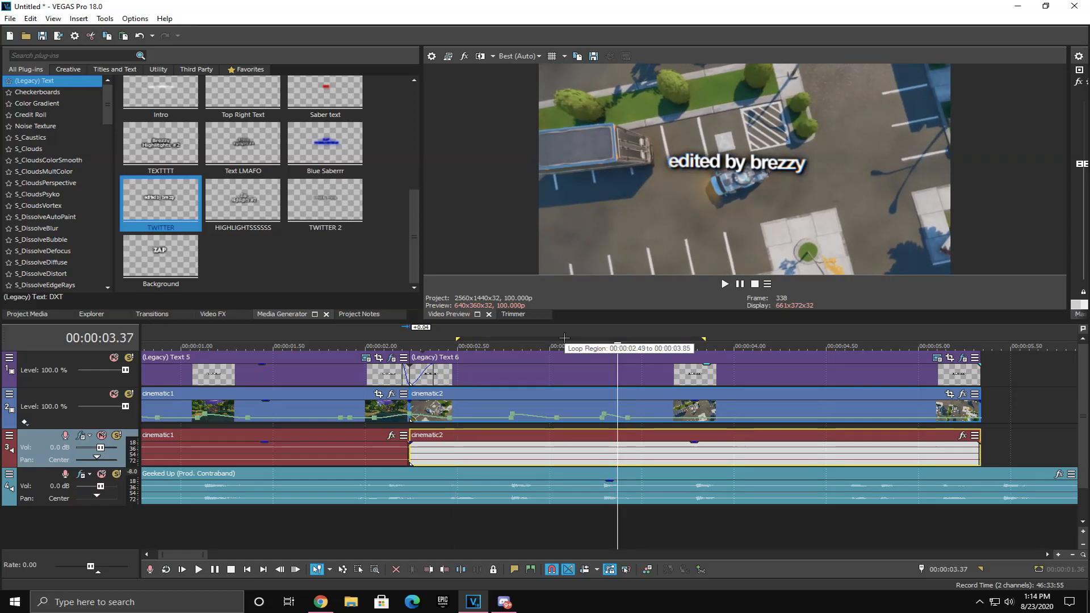
key(Right)
key(Right)
key(Right)
key(Right)
key(Right)
key(Right)
key(Right)
key(Right)
key(Right)
key(Right)
key(Right)
key(Right)
key(Right)
click(595, 339)
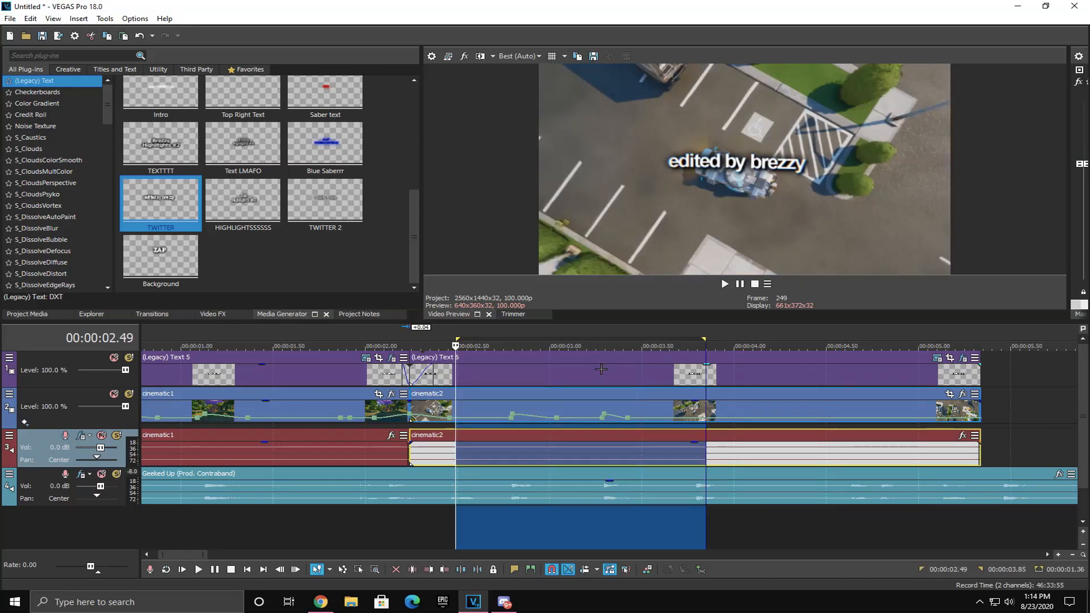
key(space)
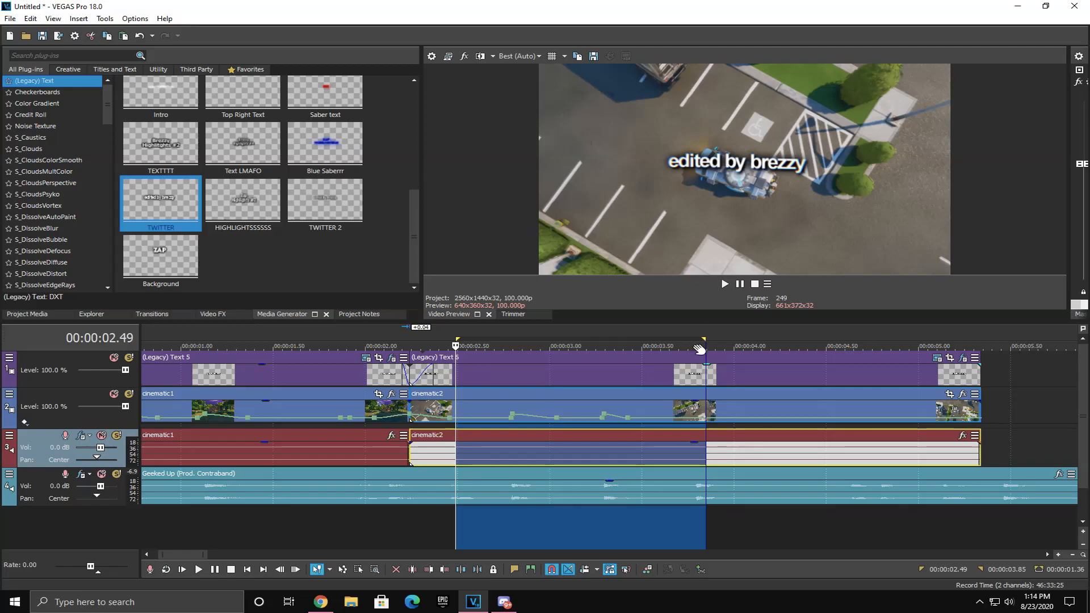
key(space)
Step: Add velocity points at 00:00:03.77 and on the beat near 00:00:03.80 in cinematic2, setting the beat point to 300% forward velocity
click(686, 395)
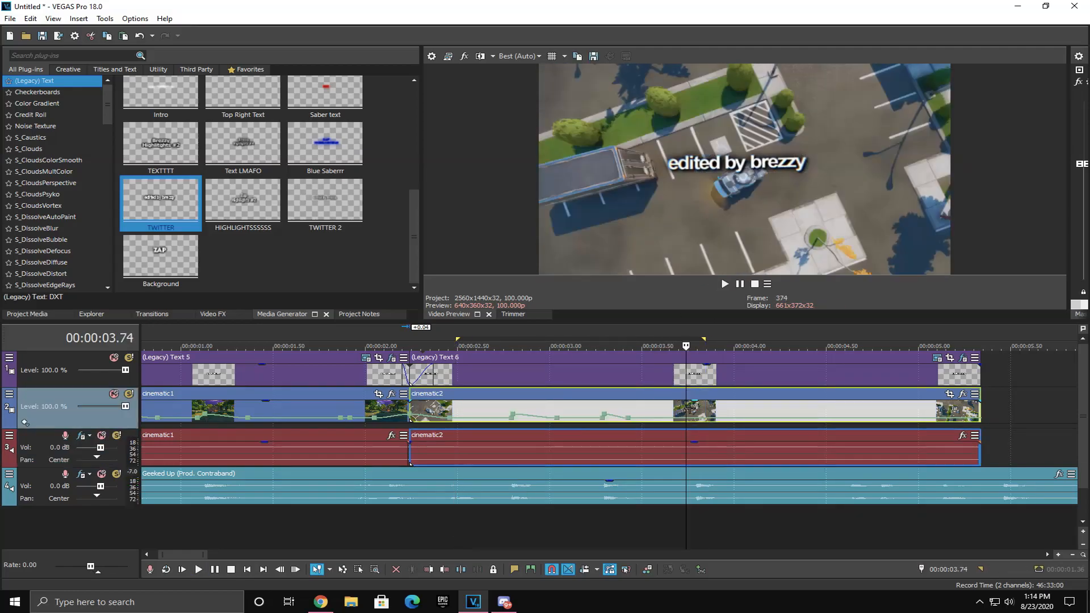
scroll(703, 432, up, 1)
click(625, 410)
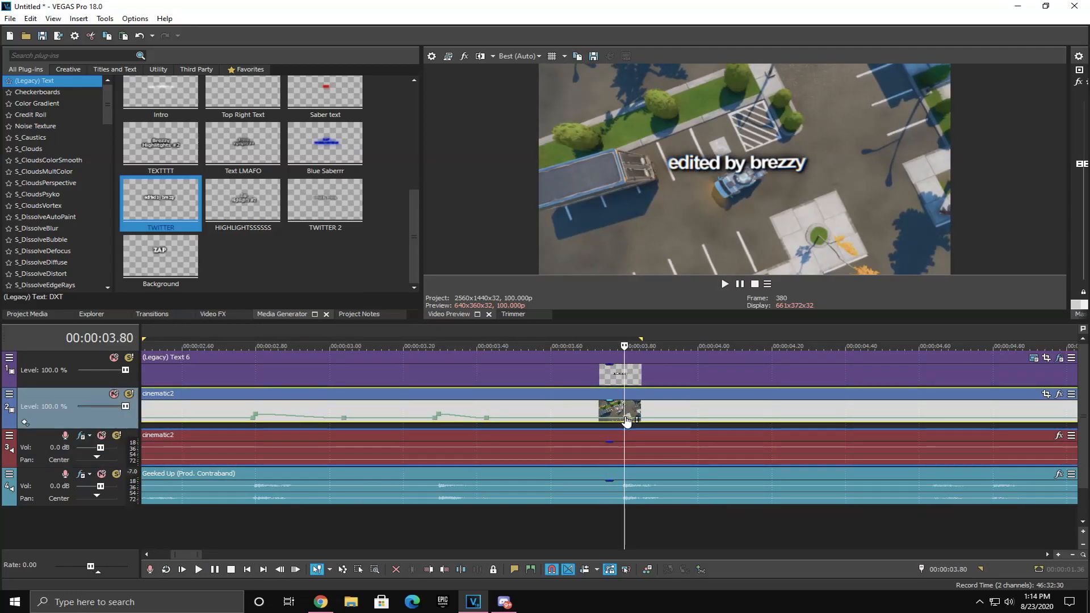
scroll(626, 421, up, 3)
click(534, 421)
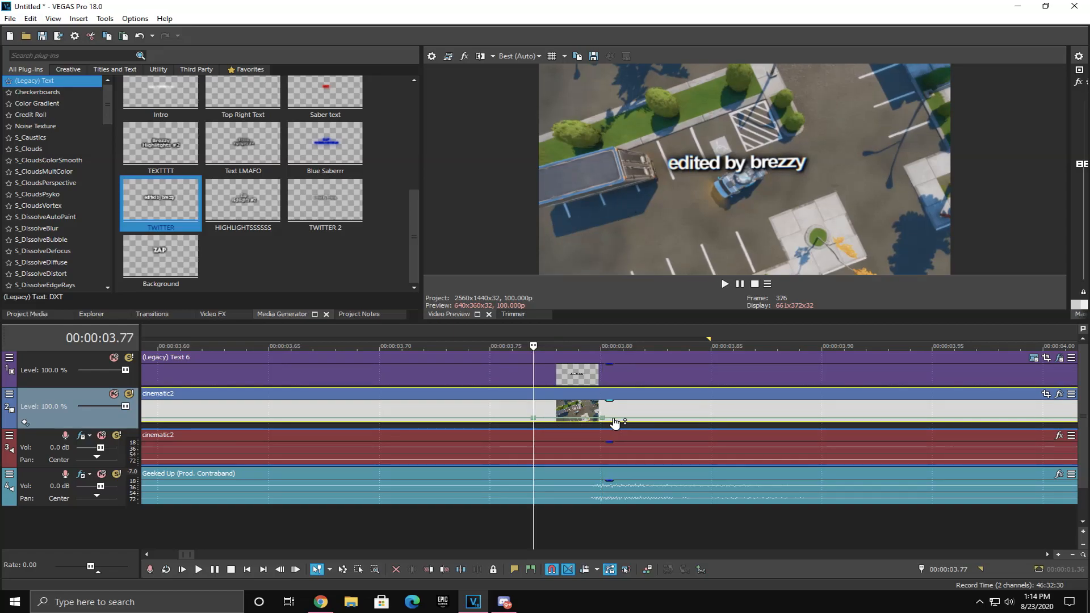
right_click(602, 424)
click(652, 165)
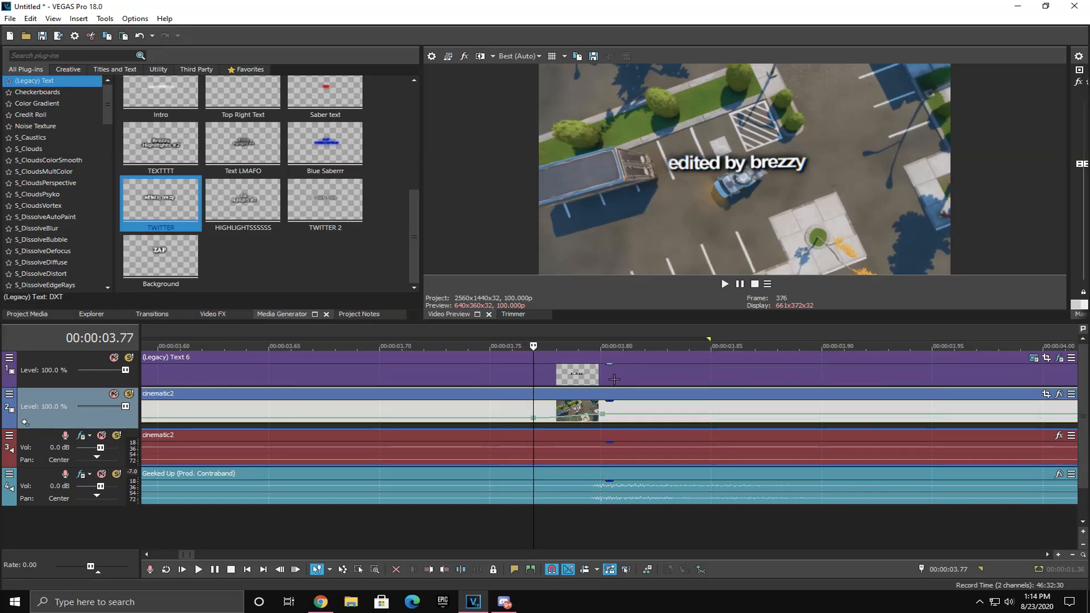
Step: Add a velocity point after the 00:00:03.80 beat, place it at about 00:00:04.10, and set it to normal velocity
scroll(631, 419, down, 4)
click(749, 407)
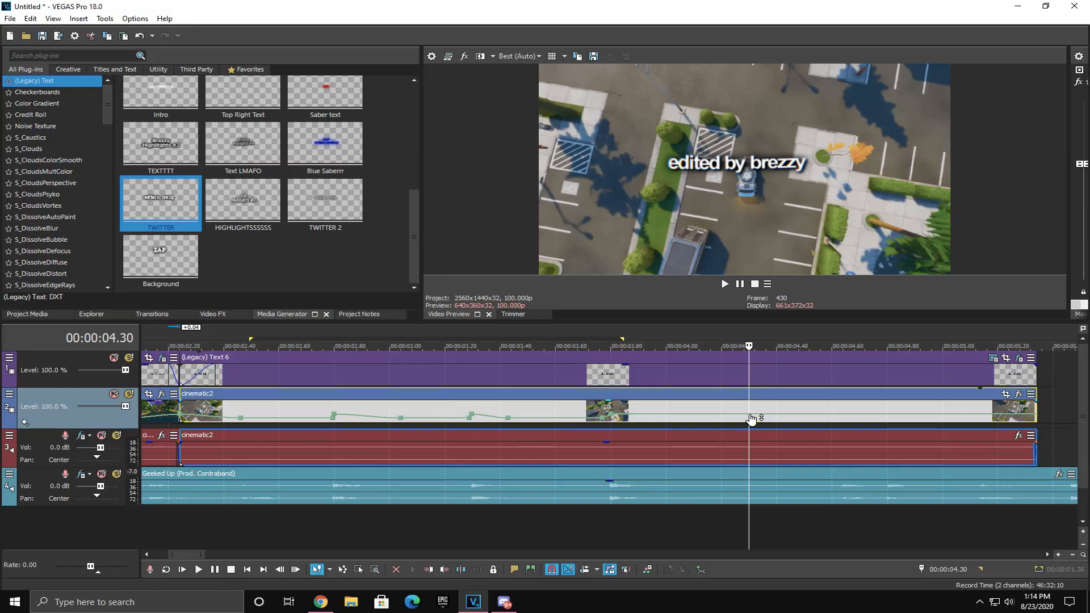
right_click(750, 419)
click(775, 168)
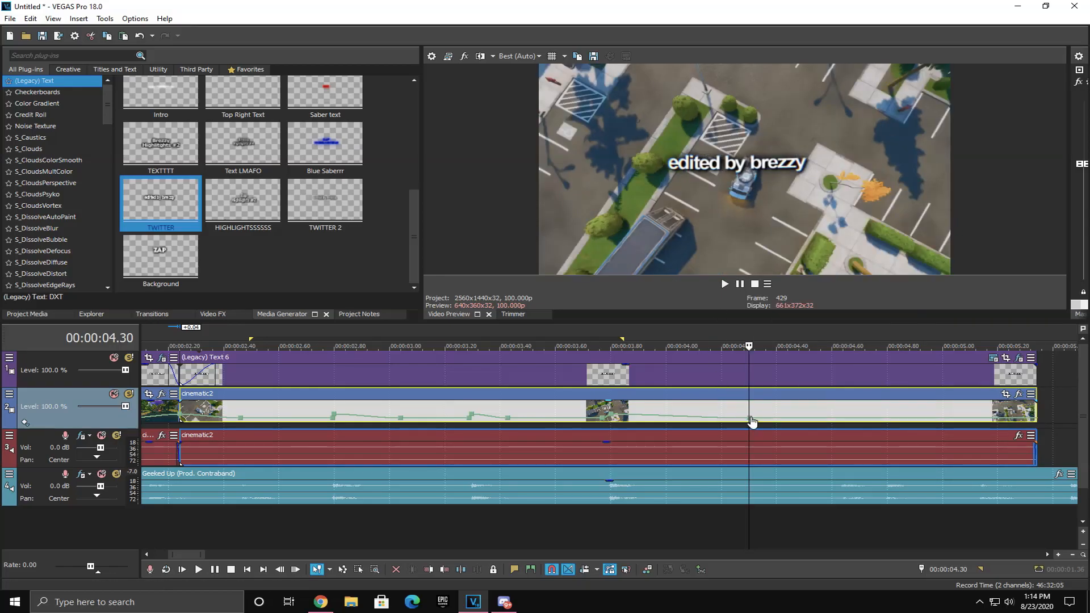
drag(749, 421, 712, 428)
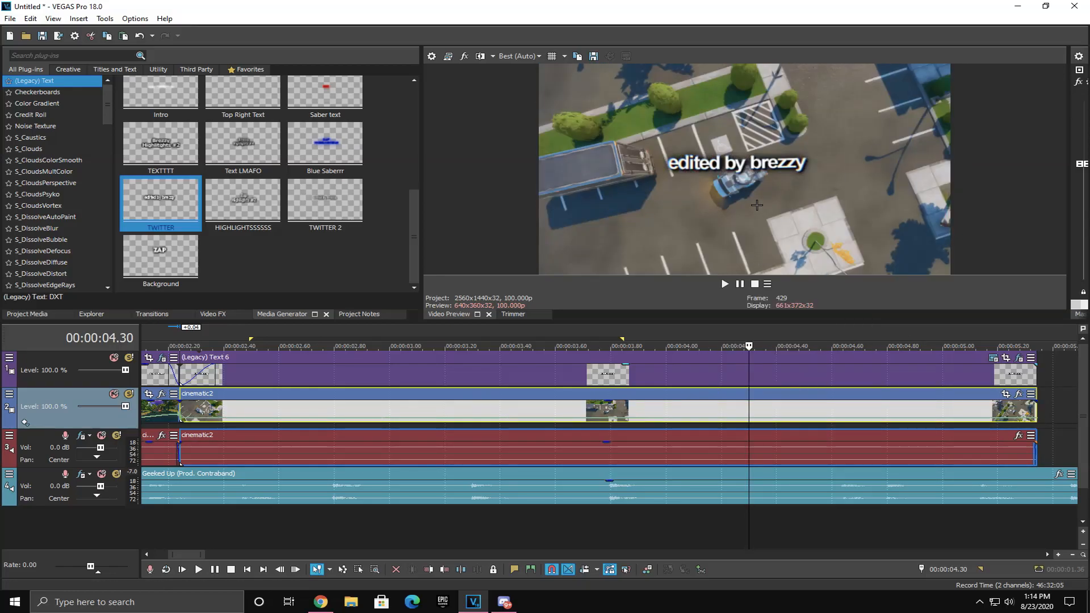
key(ctrl+z)
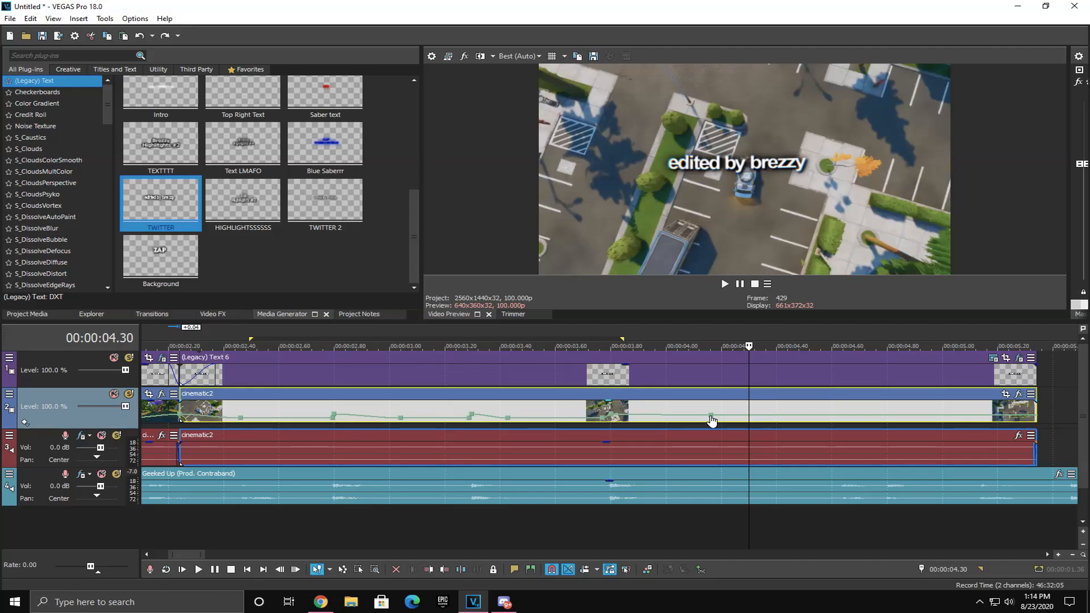
drag(710, 417, 693, 427)
right_click(693, 425)
click(728, 201)
Step: Set the loop region to 00:00:01.93–00:00:04.17 and play back the title transition with all of cinematic2's velocity ramps
scroll(655, 352, down, 5)
scroll(353, 348, up, 3)
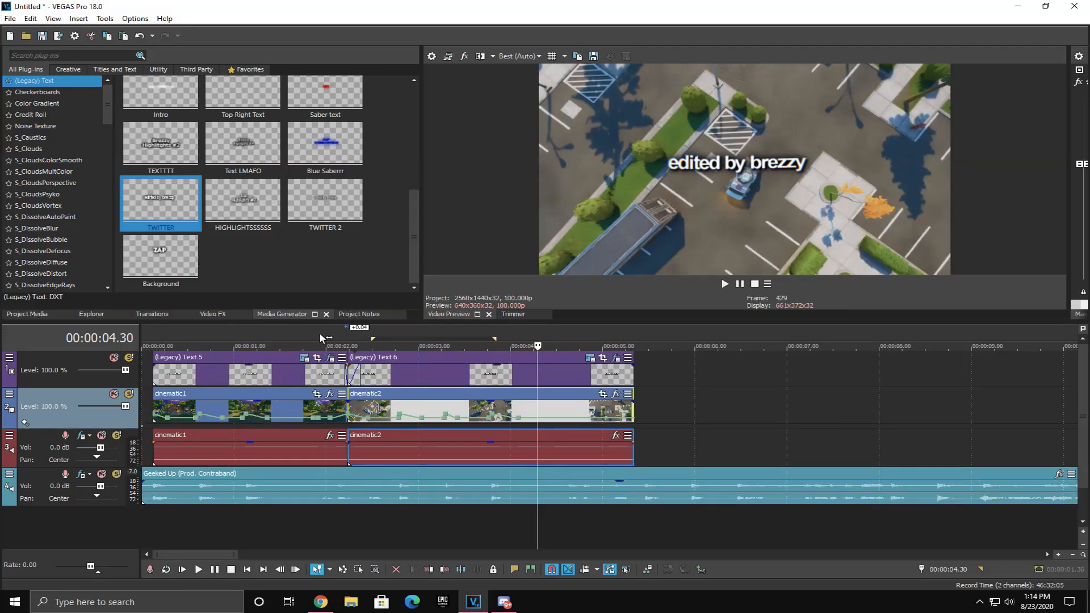
drag(322, 338, 576, 339)
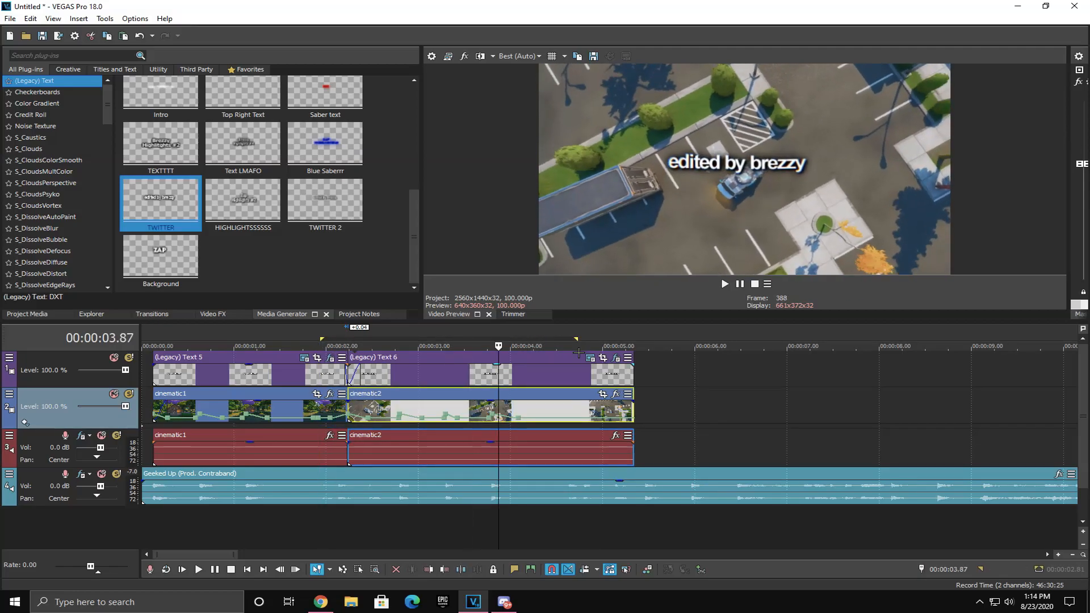
key(o)
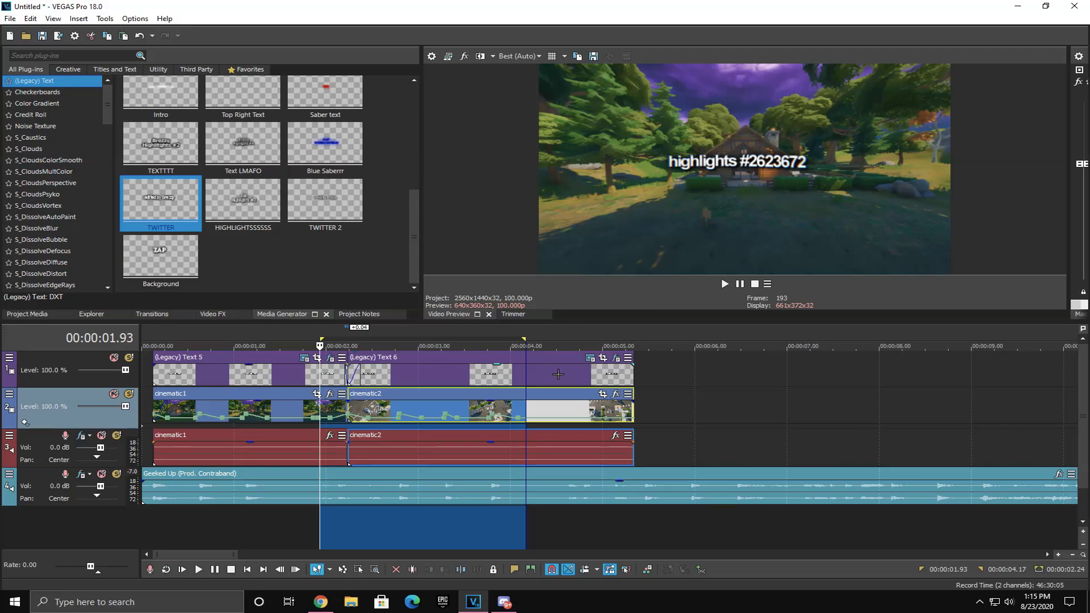
key(space)
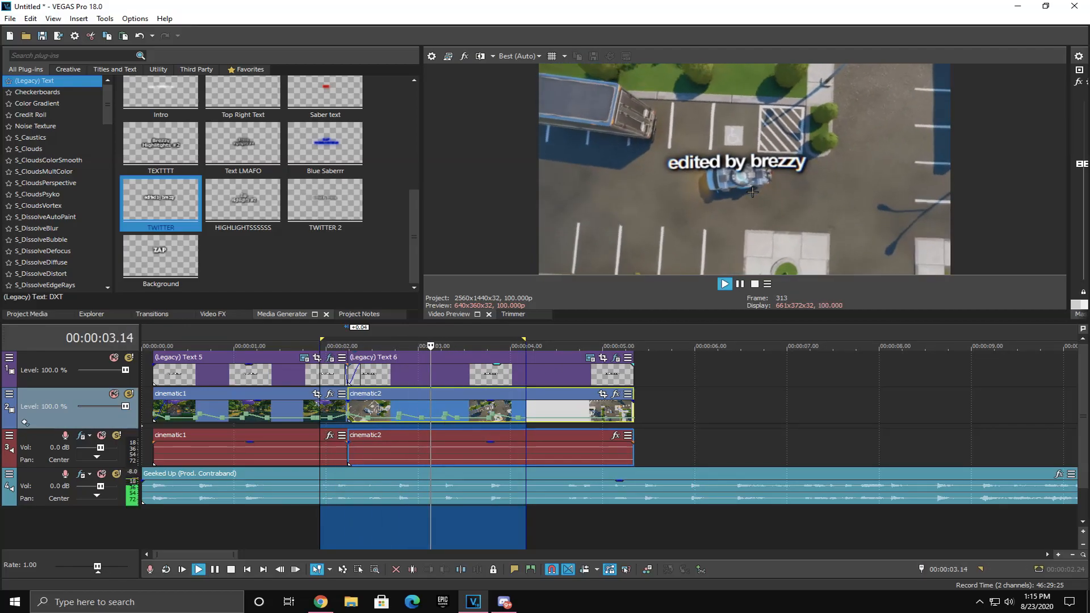
key(space)
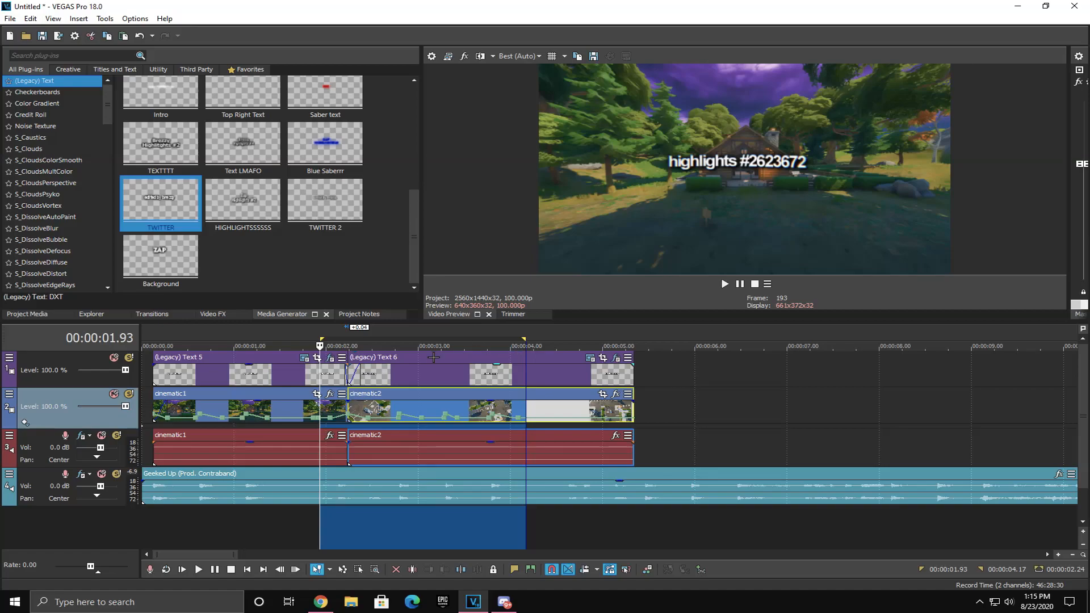
key(space)
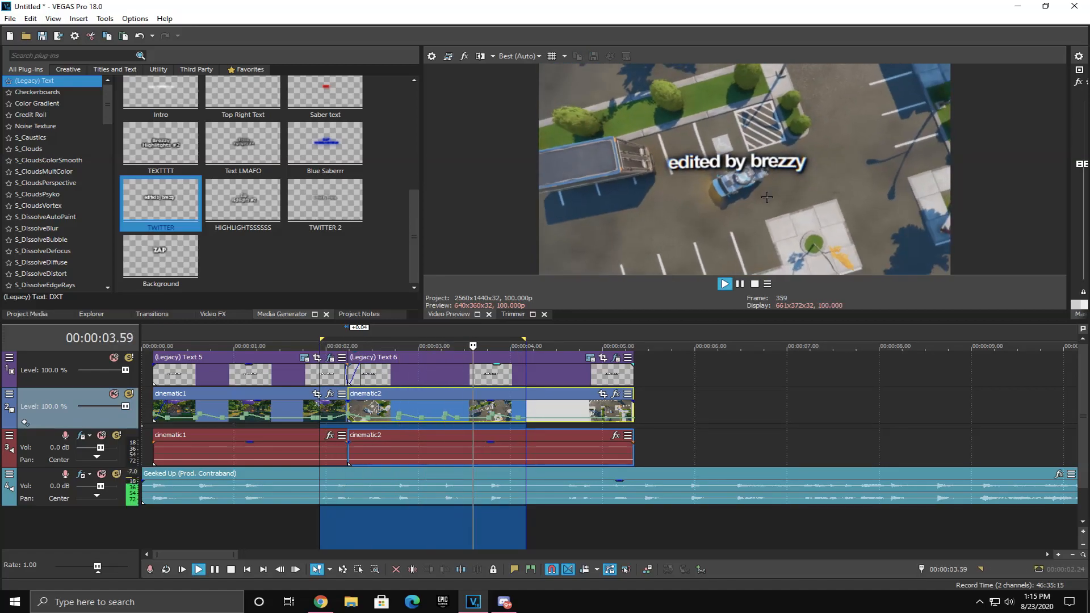
Step: Play back the intro from 00:00:01.64 through the title transition and cinematic2's velocity ramps
click(475, 372)
key(space)
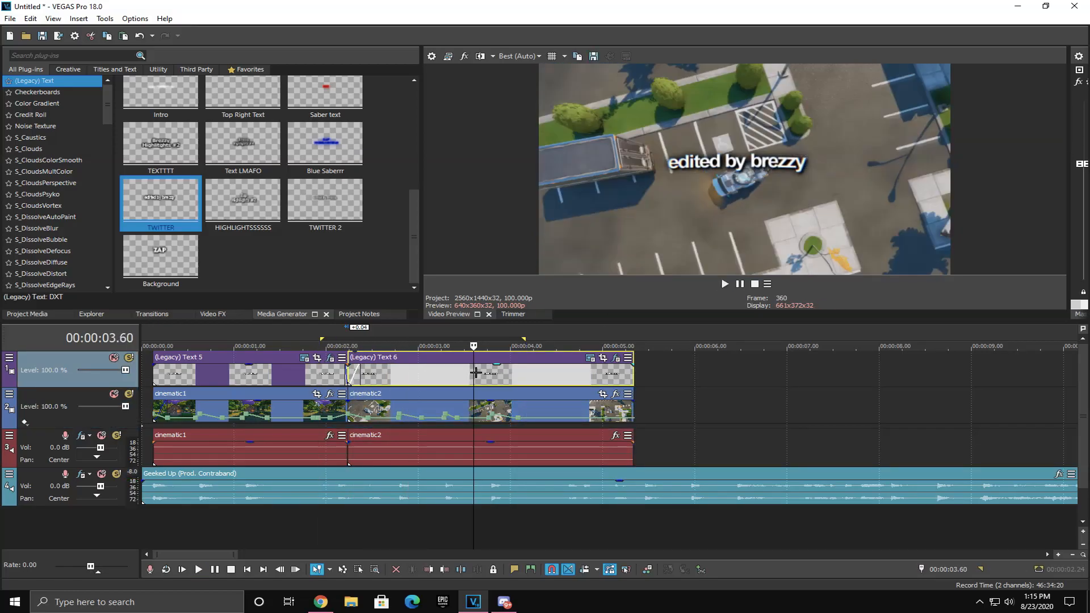
click(292, 390)
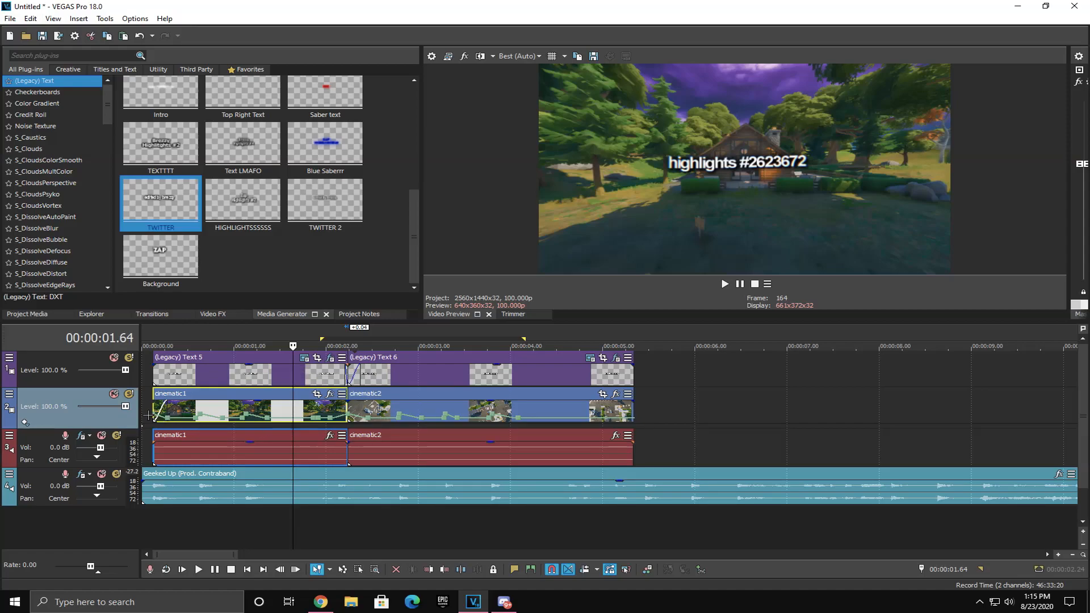
key(space)
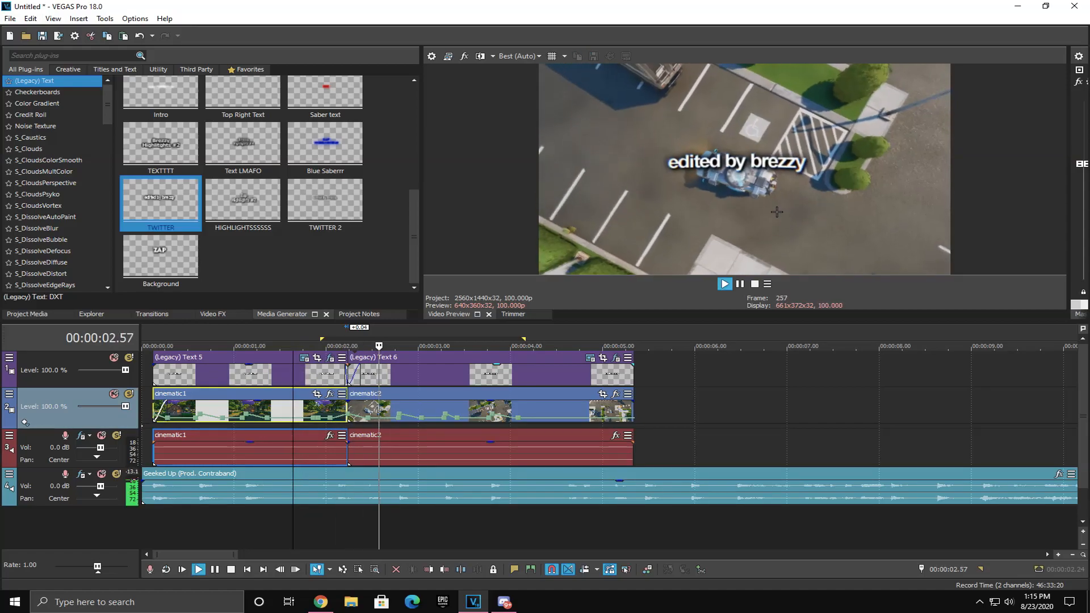
click(556, 377)
scroll(603, 427, down, 2)
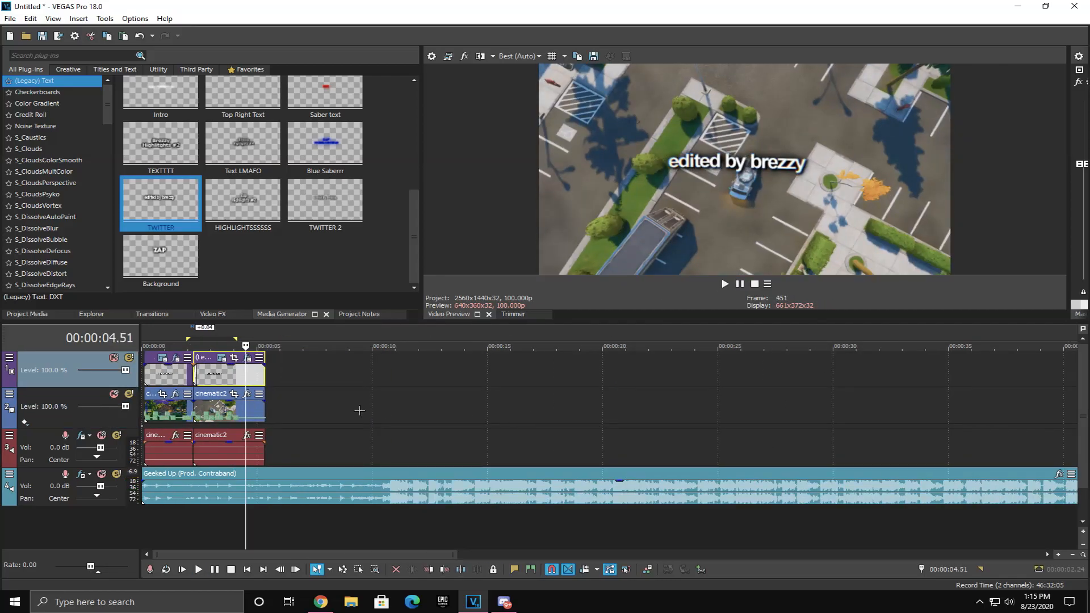
Step: Add fade-outs to the ends of the "edited by brezzy" title and the cinematic2 clip, and play back the ending
scroll(363, 411, up, 2)
click(470, 377)
click(441, 374)
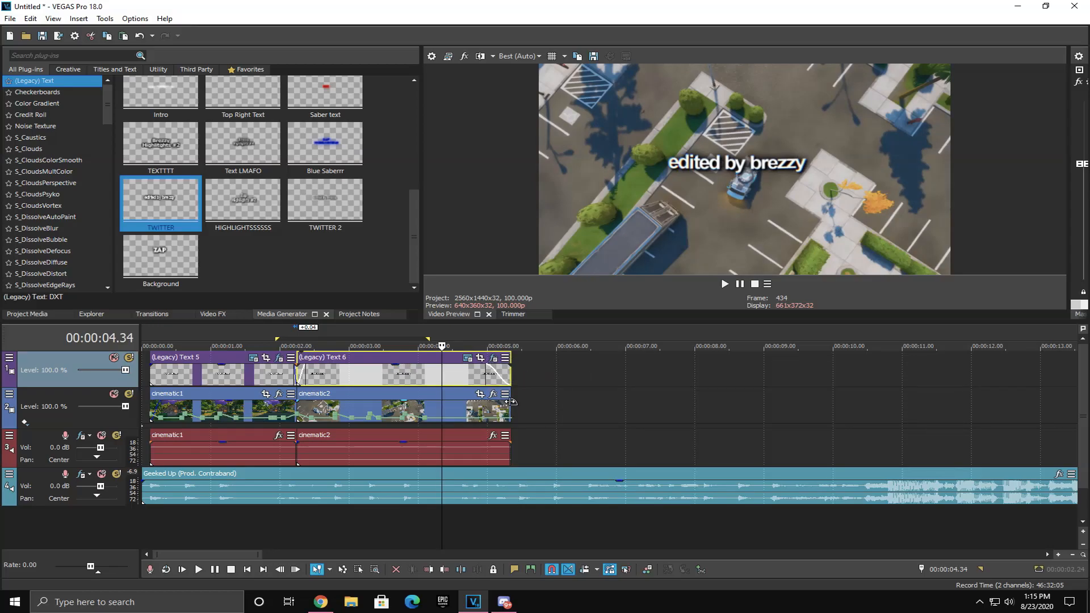
drag(511, 401, 496, 399)
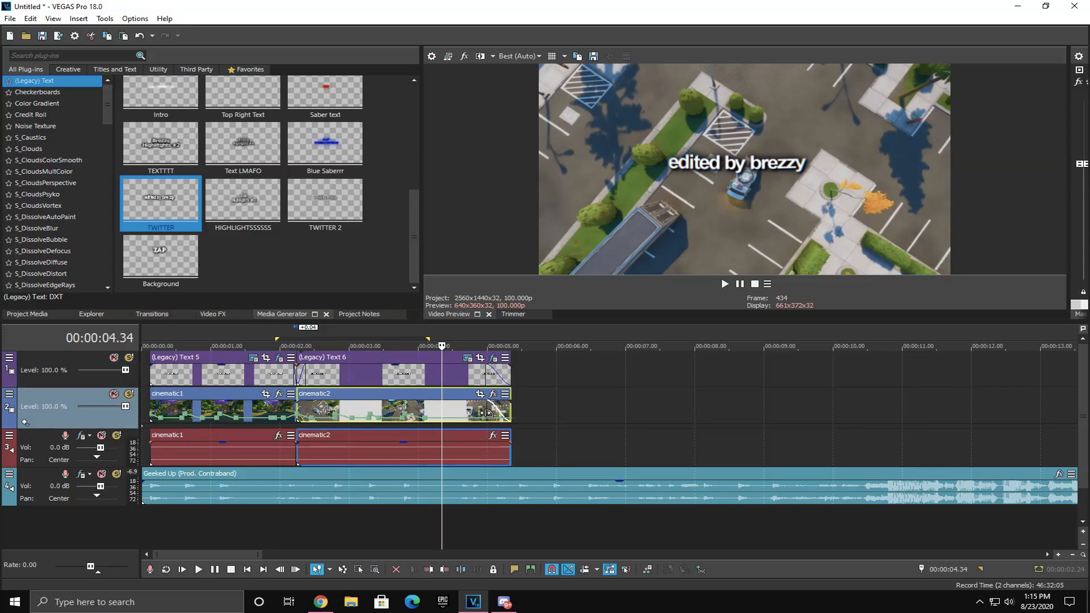
click(487, 411)
key(space)
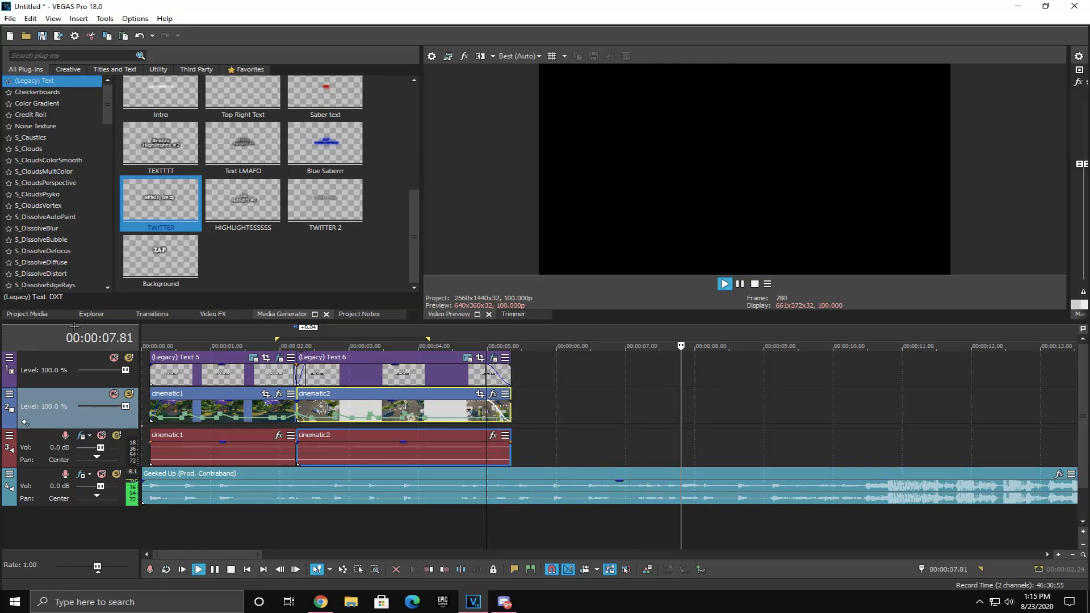
Step: Add Fortnite 2020.08.23 - 01.32.49.06.DVR.mp4 to the timeline after cinematic2 and disable resample for its video event
click(30, 314)
click(707, 425)
drag(213, 158, 548, 427)
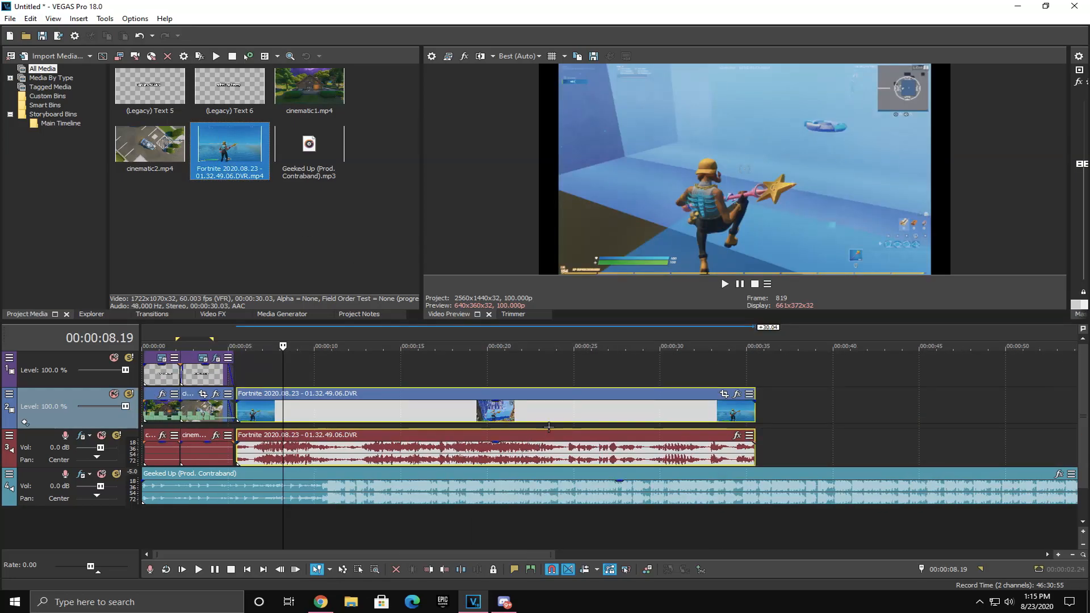
click(573, 412)
right_click(611, 404)
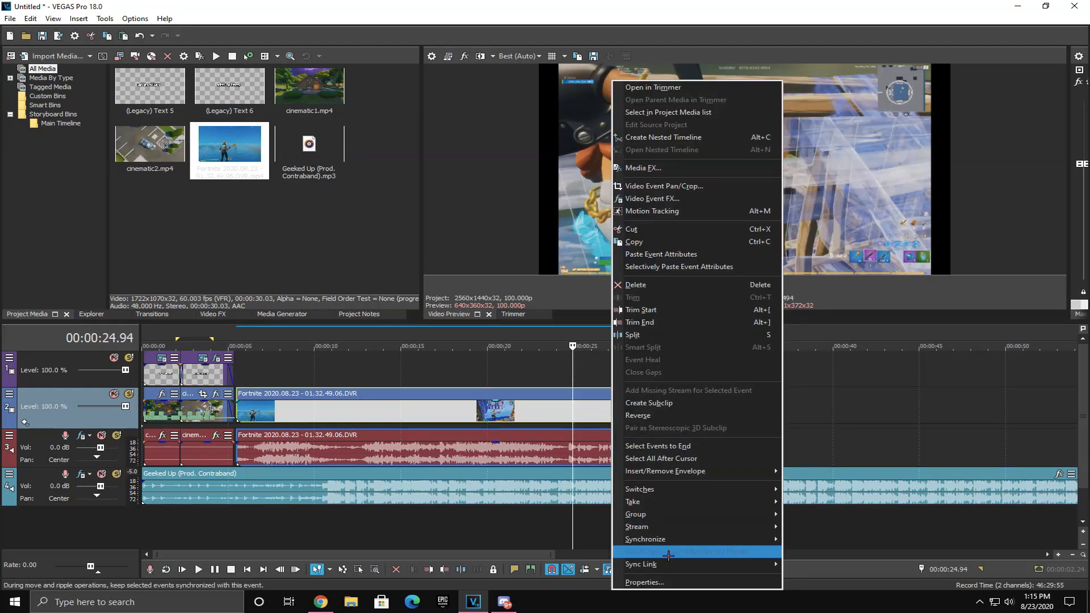
click(630, 581)
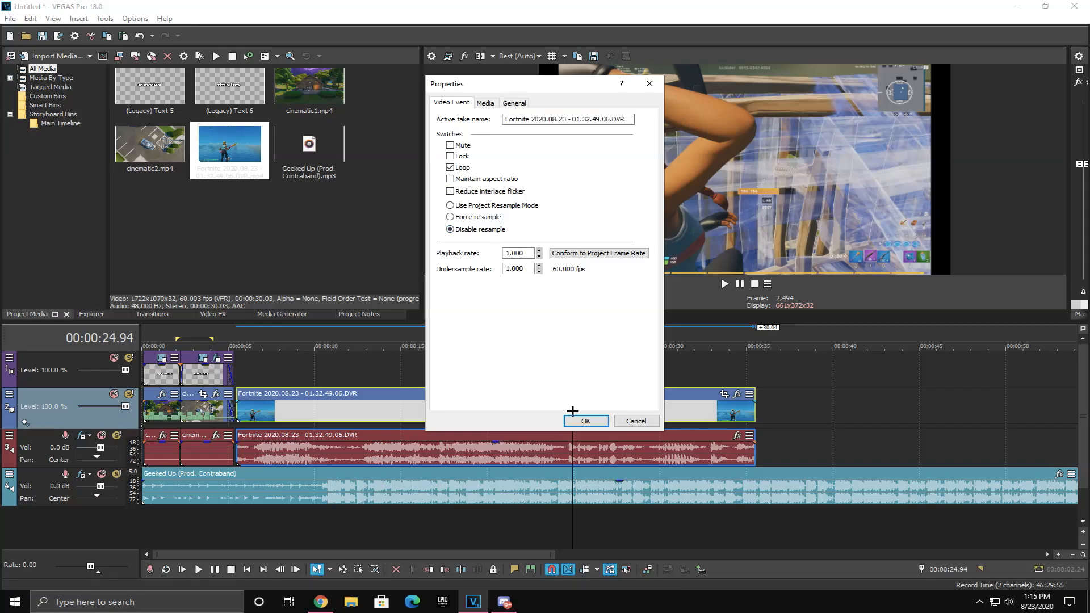
click(585, 420)
Step: Trim the start of the gameplay clip to keep about its last 13 seconds, and move it about 6.67 seconds earlier
drag(250, 393, 543, 395)
drag(638, 398, 522, 398)
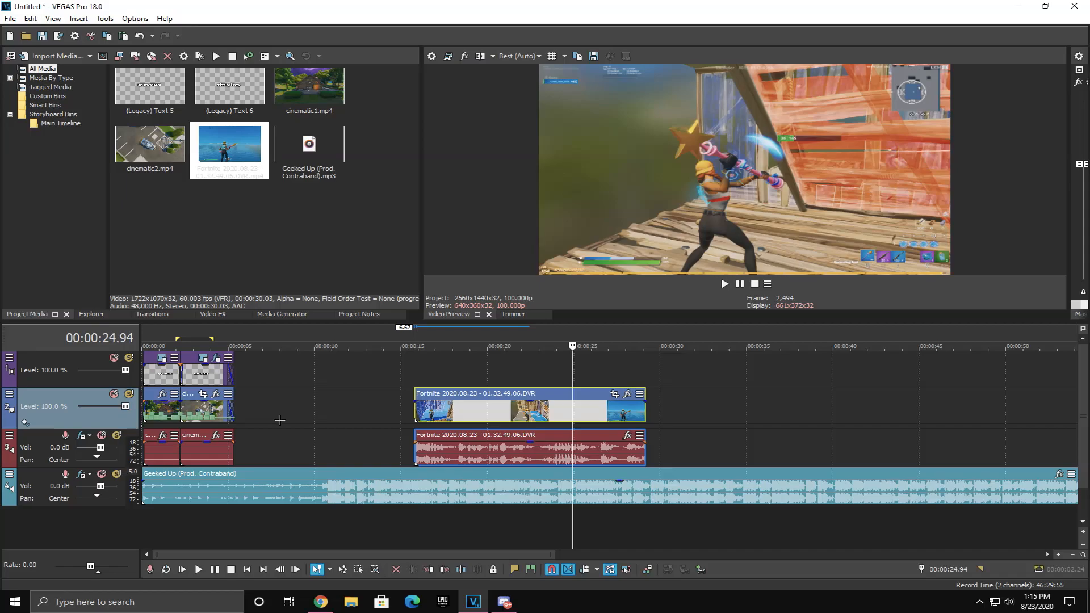
Step: Locate the song's beat drop at 00:00:10.80 and insert a marker there
click(280, 418)
scroll(279, 418, up, 4)
click(769, 441)
click(796, 448)
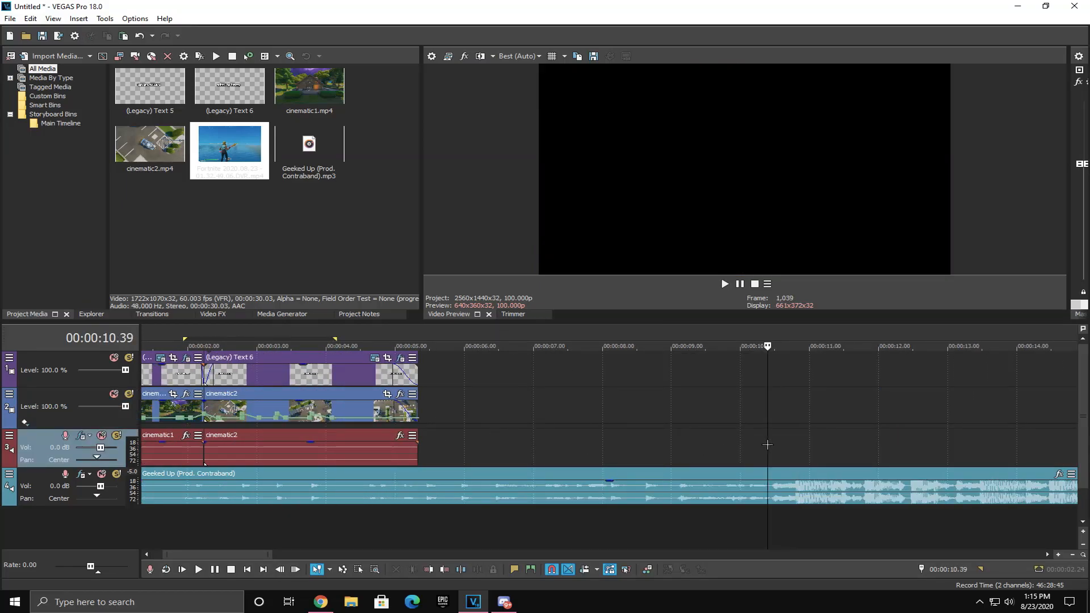
key(space)
key(space)
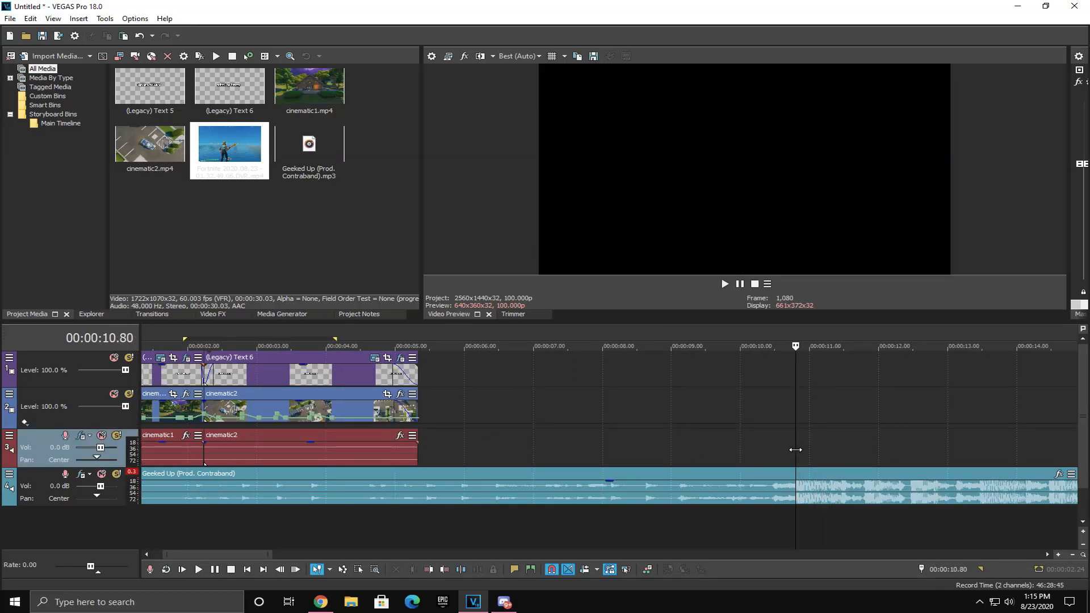
key(m)
scroll(795, 450, down, 3)
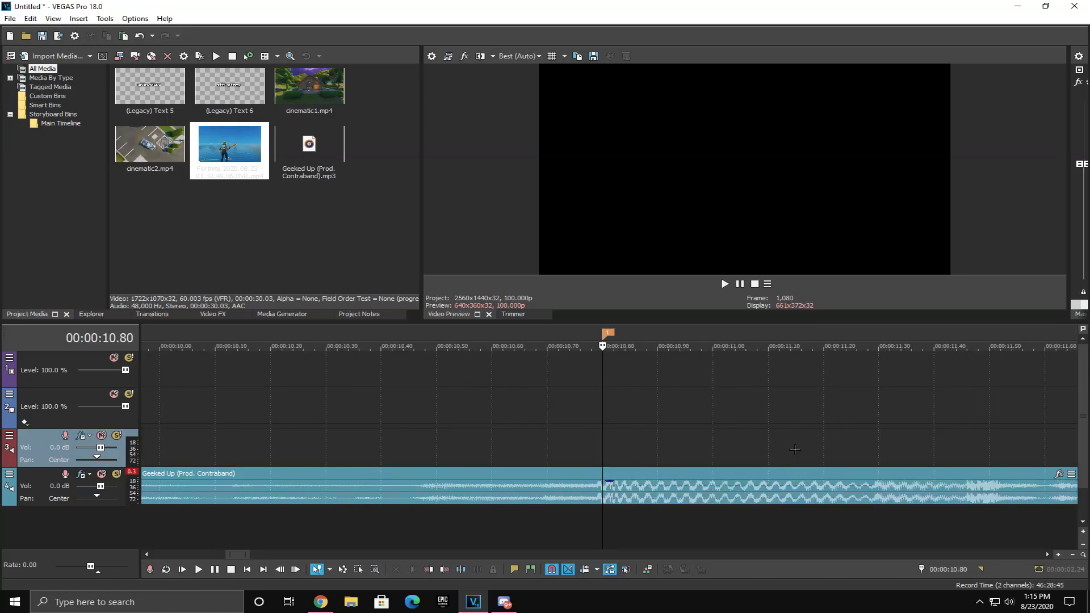
Step: Move the gameplay clip earlier so its final fight sits around the 00:00:10.80 marker, and trim its start
drag(789, 409, 517, 394)
drag(633, 393, 498, 394)
scroll(498, 394, up, 3)
scroll(377, 404, down, 5)
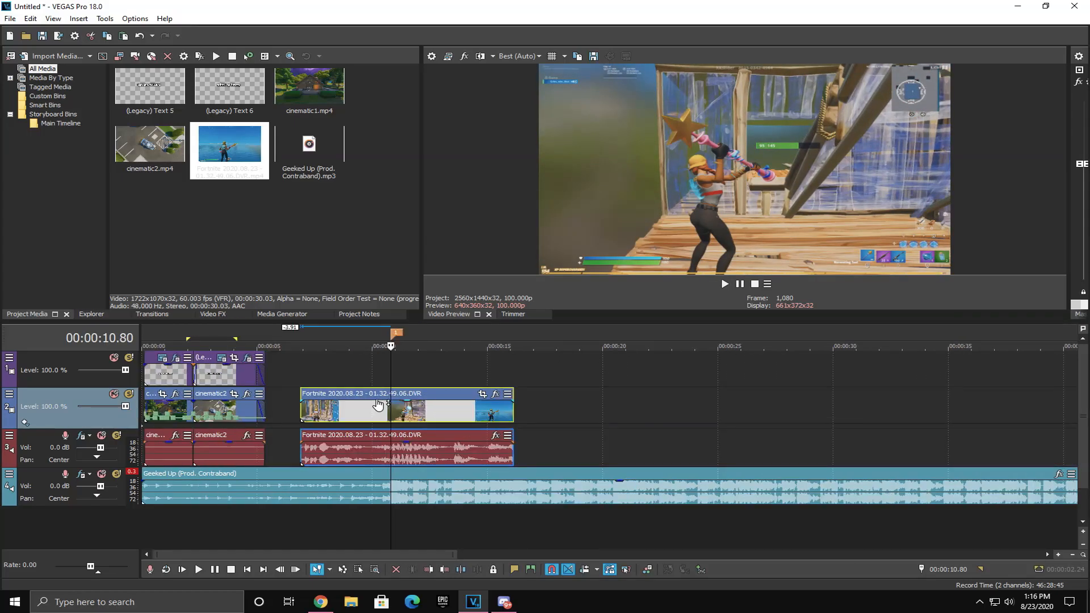
drag(300, 393, 316, 393)
drag(467, 393, 443, 393)
Step: Shift the gameplay clip earlier to bring its elimination shot onto the 00:00:10.80 marker, and adjust its start to meet cinematic2's end
scroll(605, 393, up, 4)
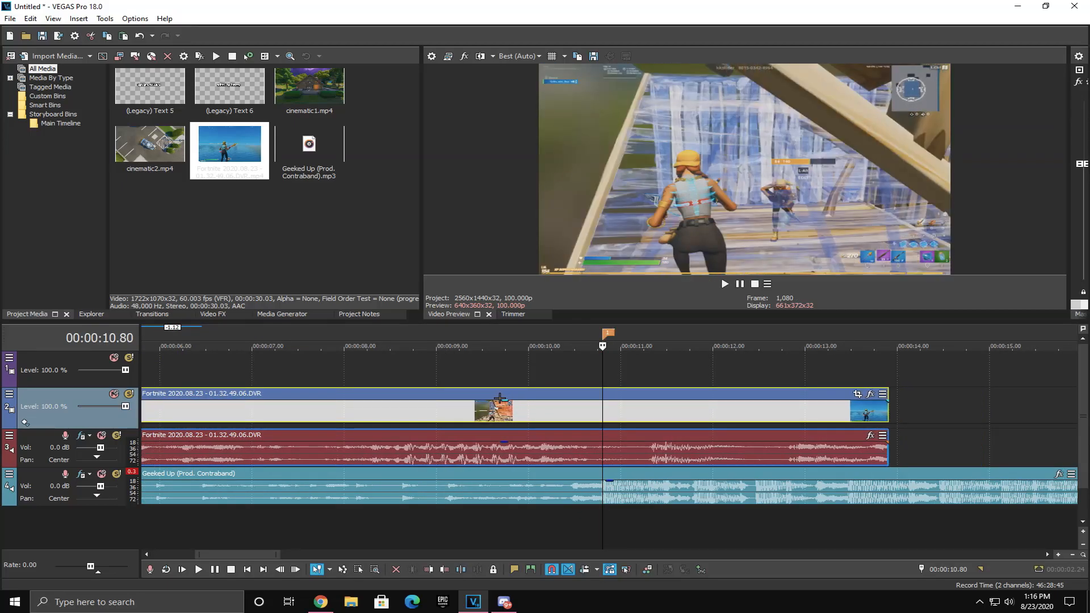
scroll(499, 404, down, 3)
drag(344, 393, 338, 394)
scroll(539, 392, up, 2)
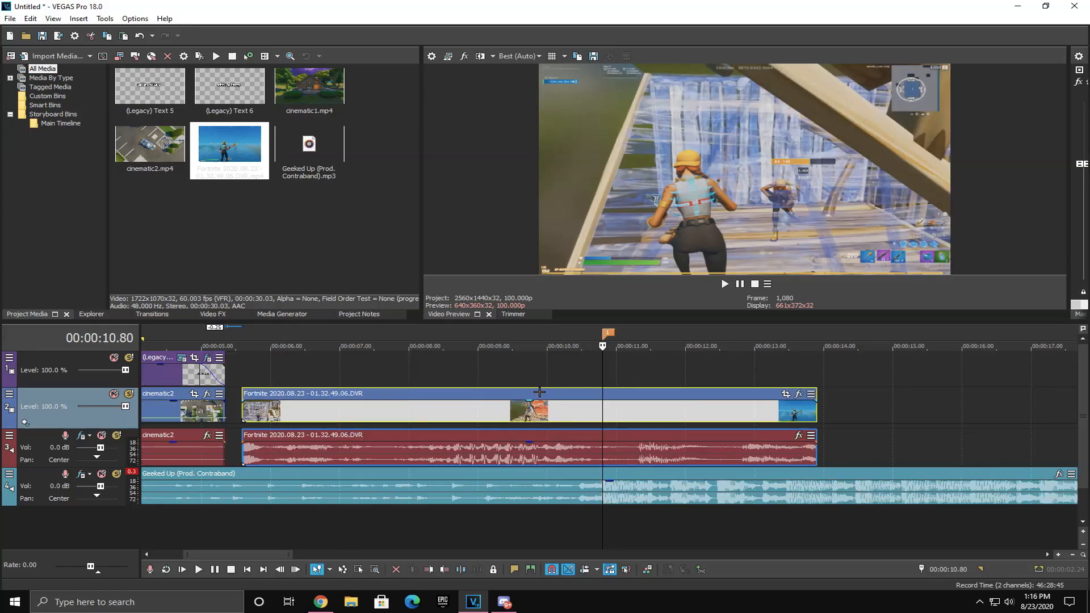
drag(639, 394, 625, 396)
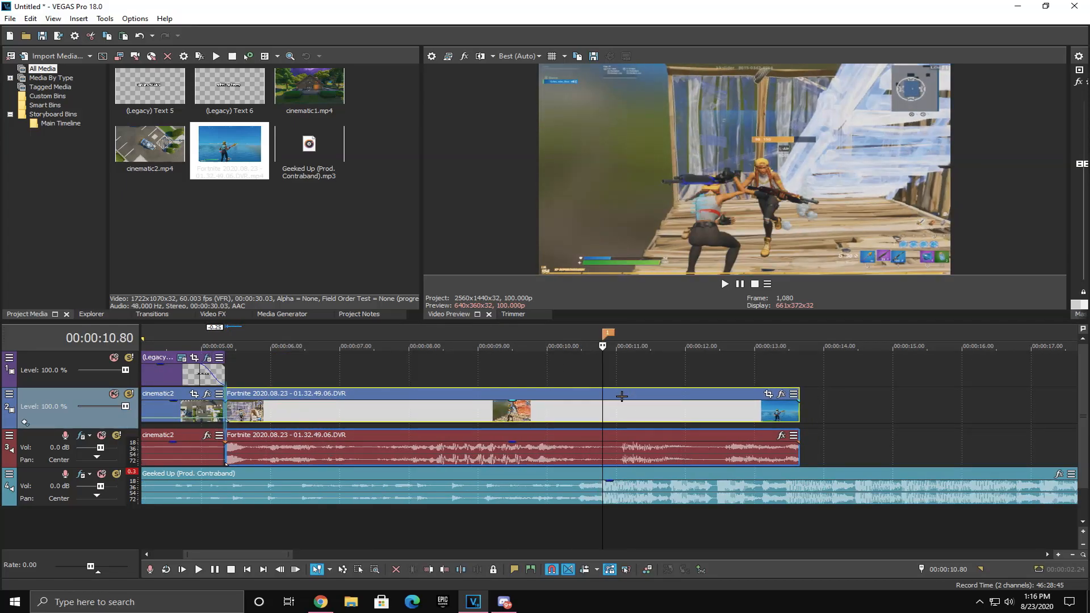
drag(227, 393, 264, 390)
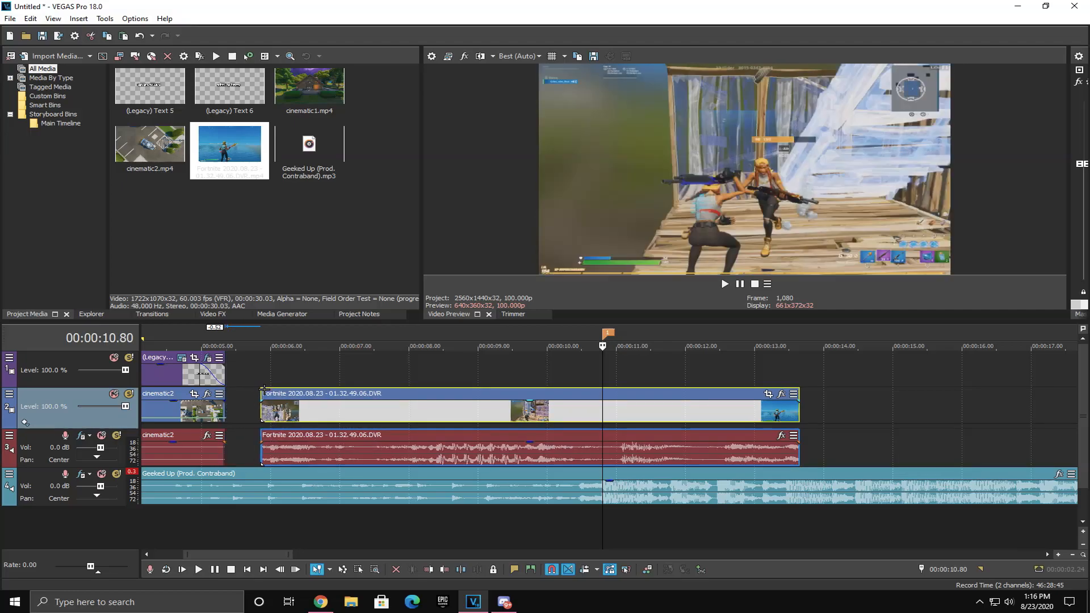
drag(679, 391, 662, 393)
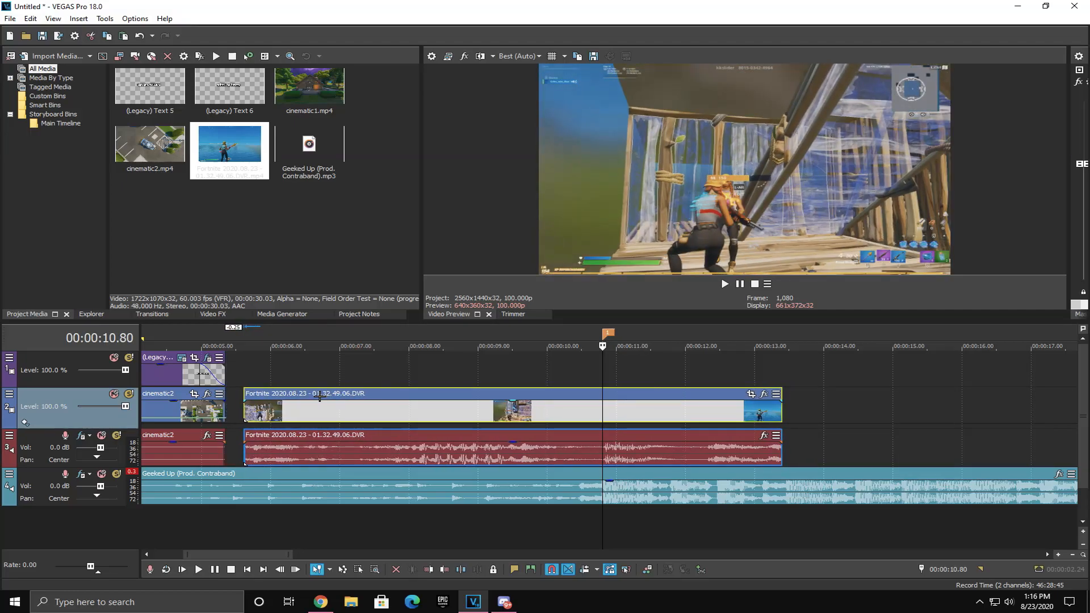
drag(243, 393, 225, 393)
Step: Set the loop region to 00:00:08.77–00:00:13.75 and play back the gameplay clip around the beat-drop marker
click(555, 340)
drag(462, 340, 808, 341)
key(space)
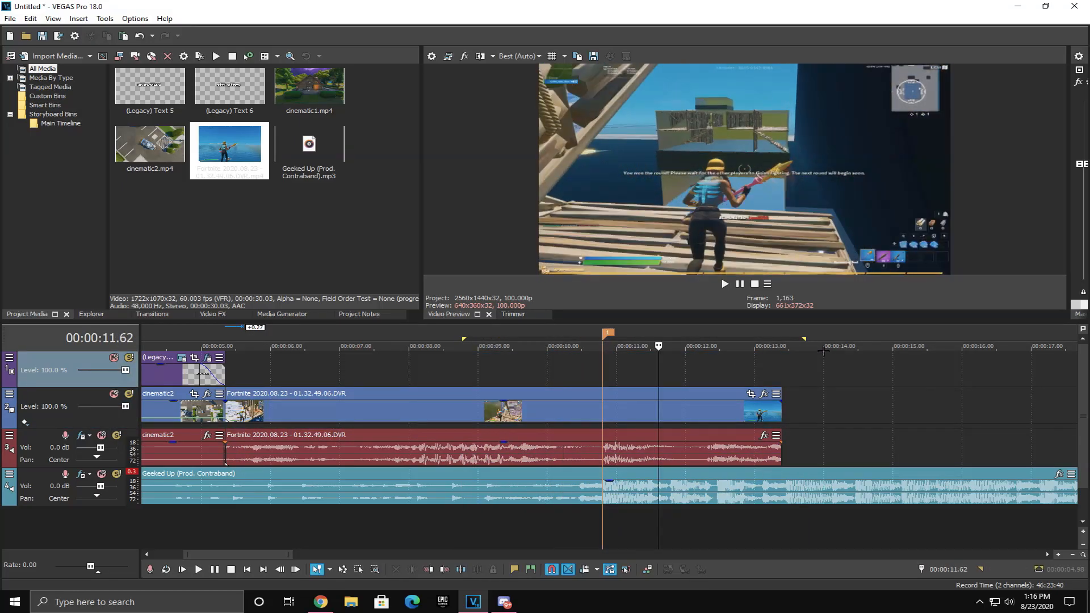
key(space)
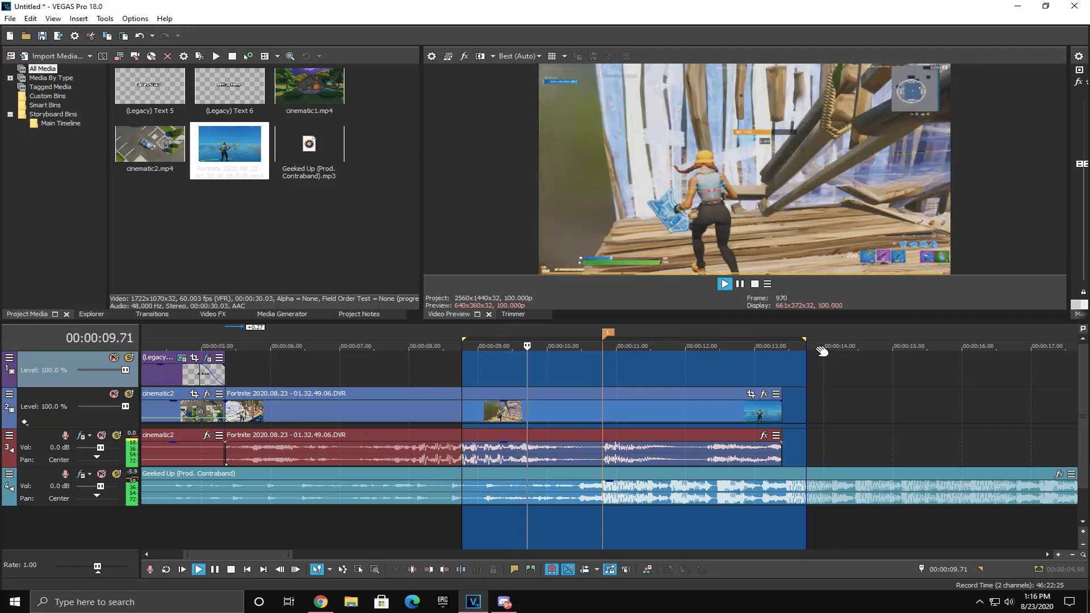
key(space)
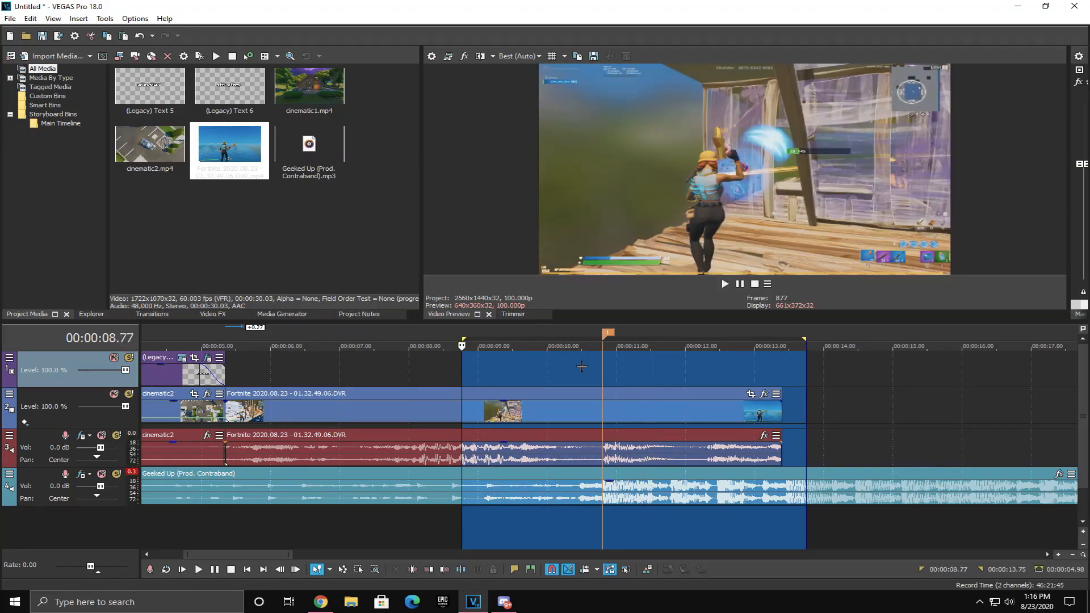
Step: Check the shot's timing against the 00:00:10.80 marker and nudge the gameplay clip about 0.09 seconds earlier
click(579, 367)
key(space)
click(607, 335)
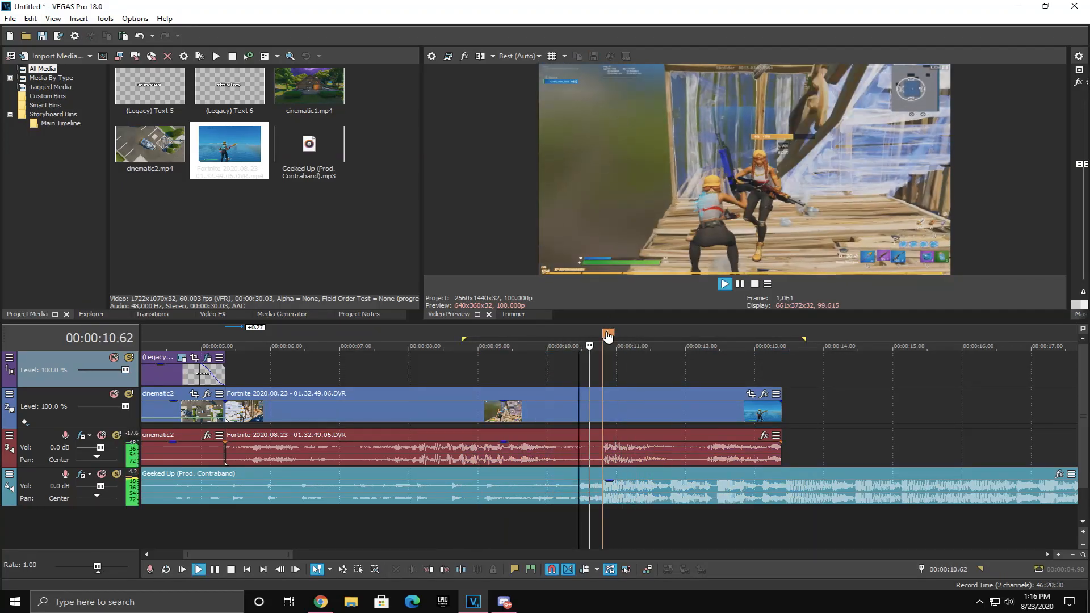
key(space)
scroll(337, 393, down, 3)
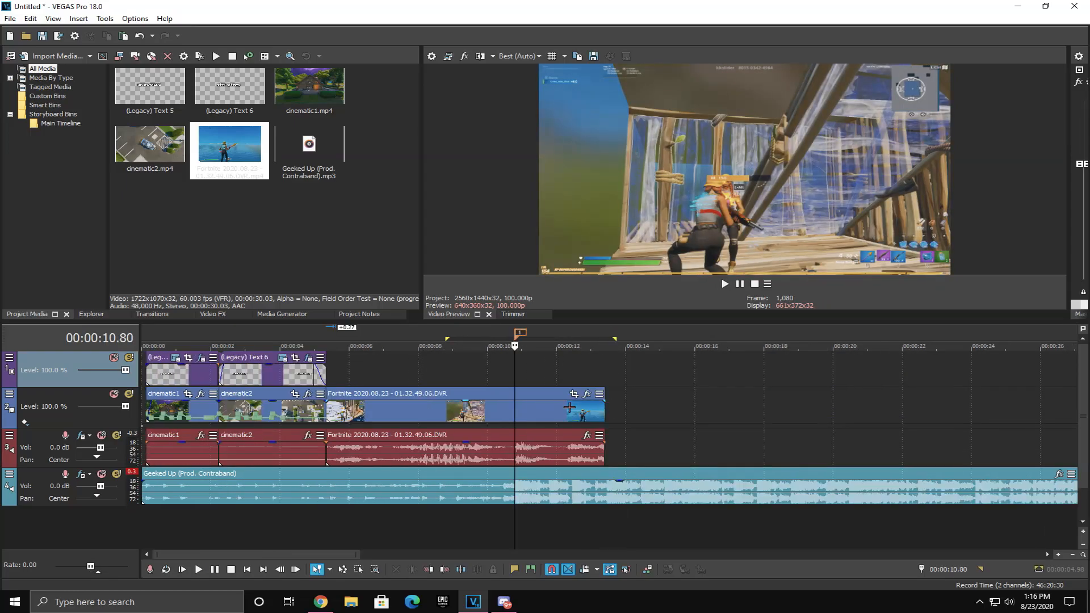
scroll(337, 393, up, 4)
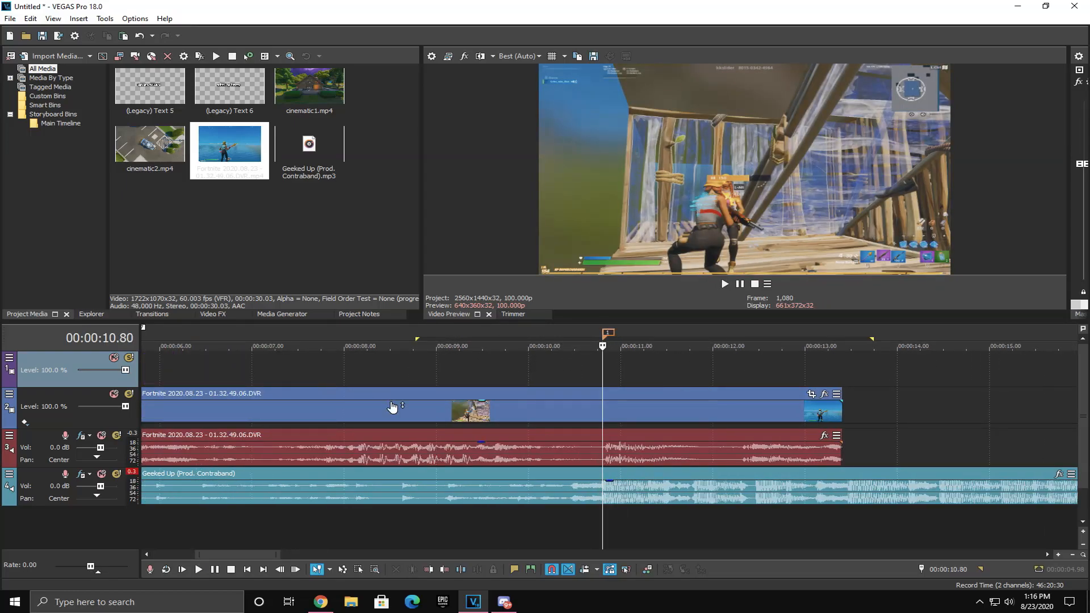
drag(392, 407, 387, 392)
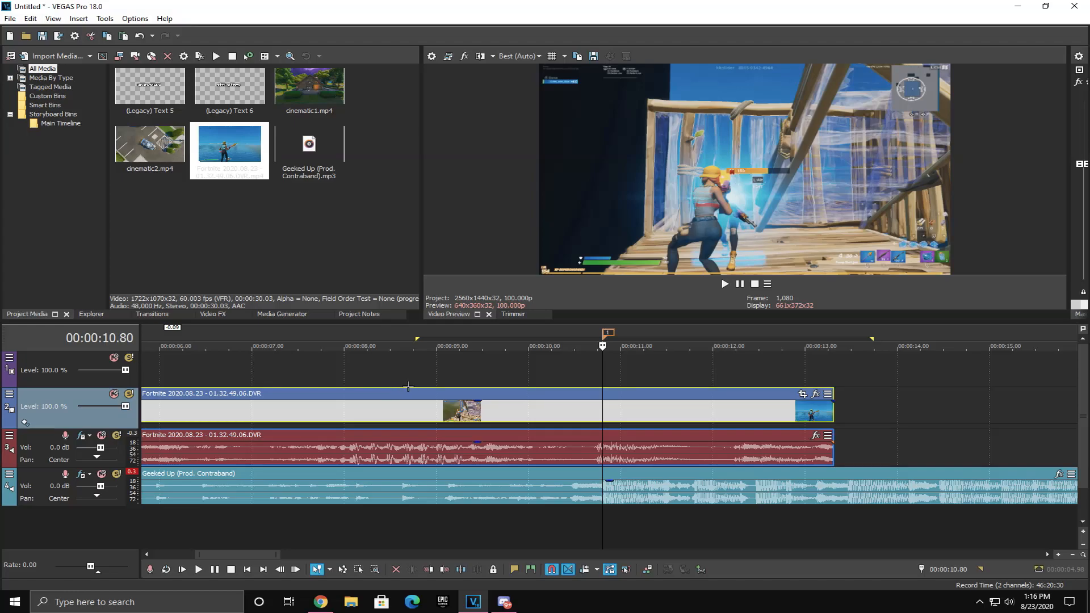
Step: Play back the approach to the beat-drop marker and nudge the gameplay clip about 0.02 seconds later
click(334, 371)
key(space)
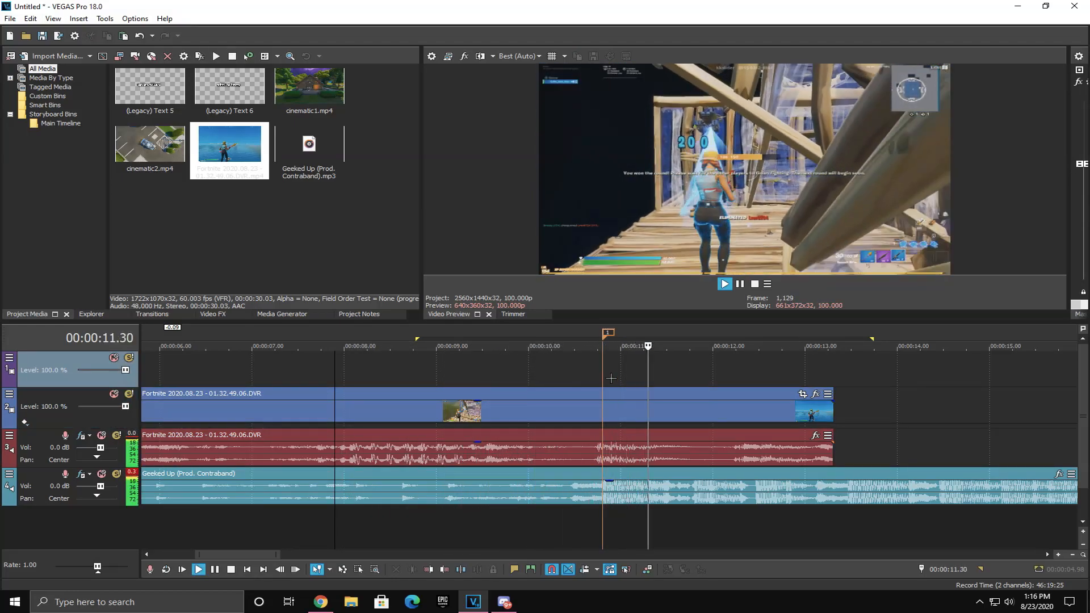
key(space)
click(624, 337)
scroll(610, 341, up, 3)
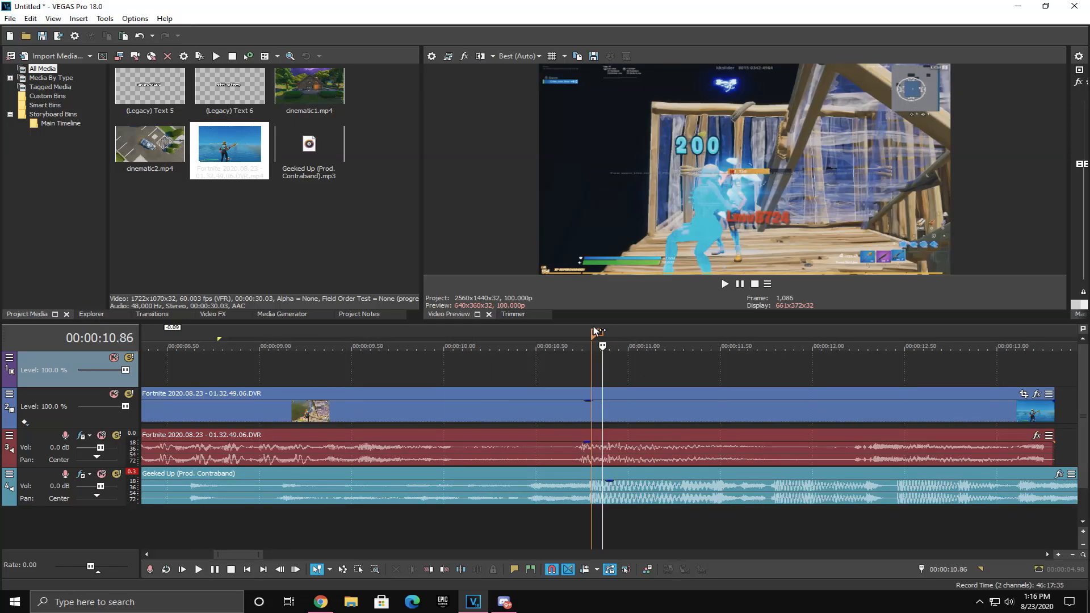
drag(632, 390, 637, 391)
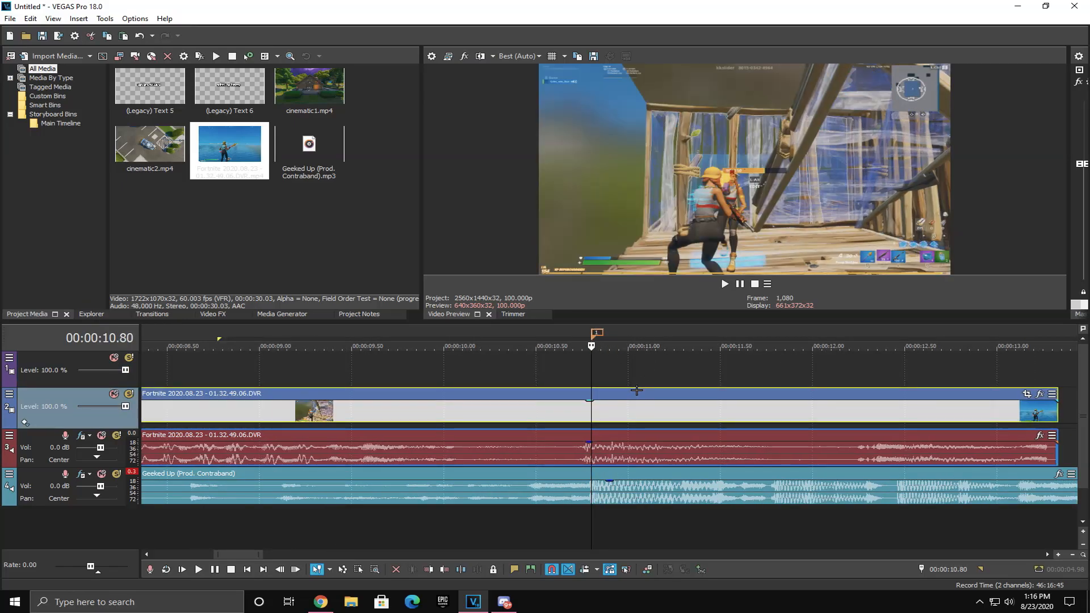
Step: Play back the gameplay clip from 00:00:10.46 to check the shot's sync with the beat drop
click(528, 377)
key(space)
key(space)
key(space)
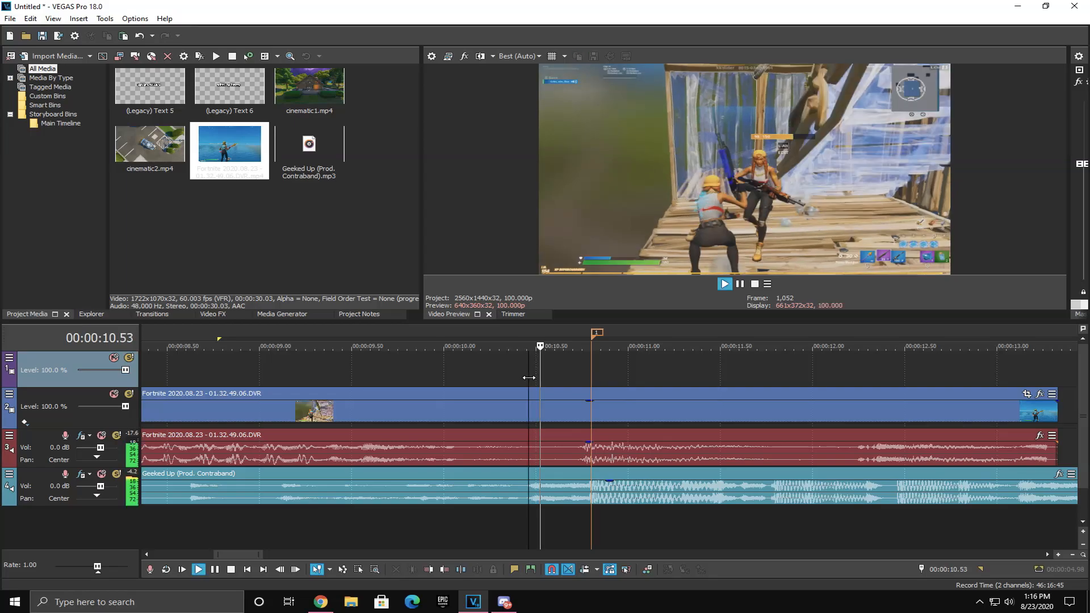
scroll(528, 377, down, 2)
key(space)
key(space)
key(space)
Step: Extend the gameplay clip's start earlier over cinematic2's end to create a crossfade of about 0.25 seconds
scroll(362, 361, down, 3)
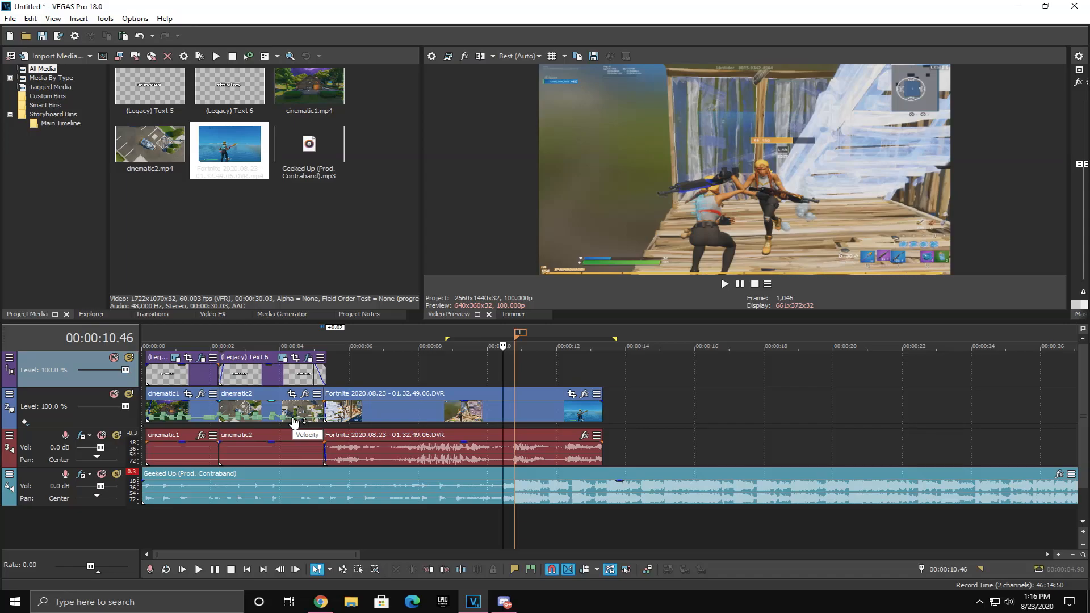
scroll(476, 411, up, 3)
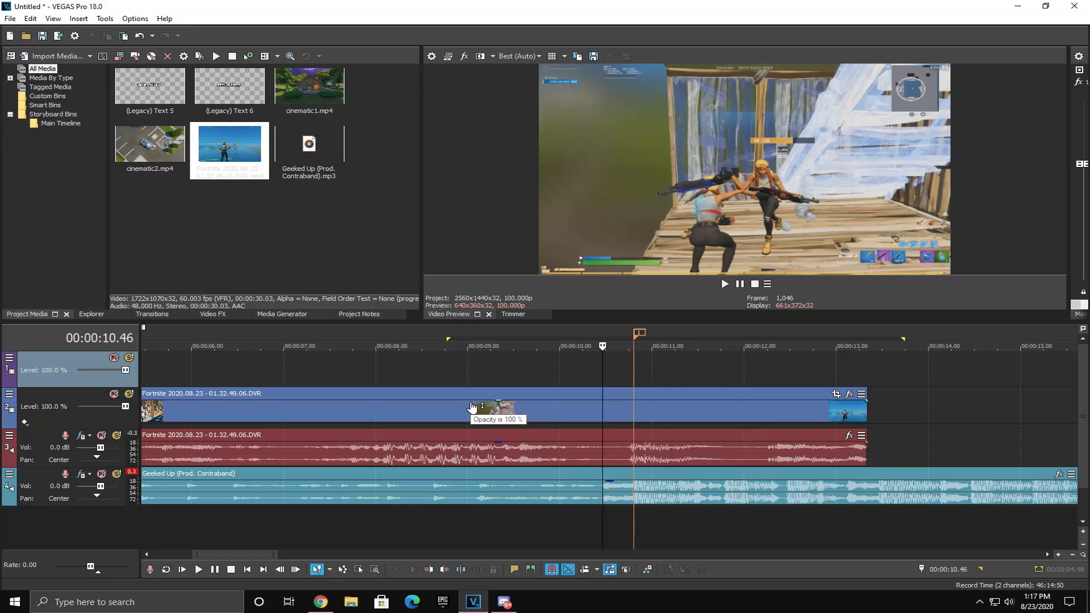
scroll(471, 406, down, 3)
click(325, 367)
scroll(326, 369, up, 3)
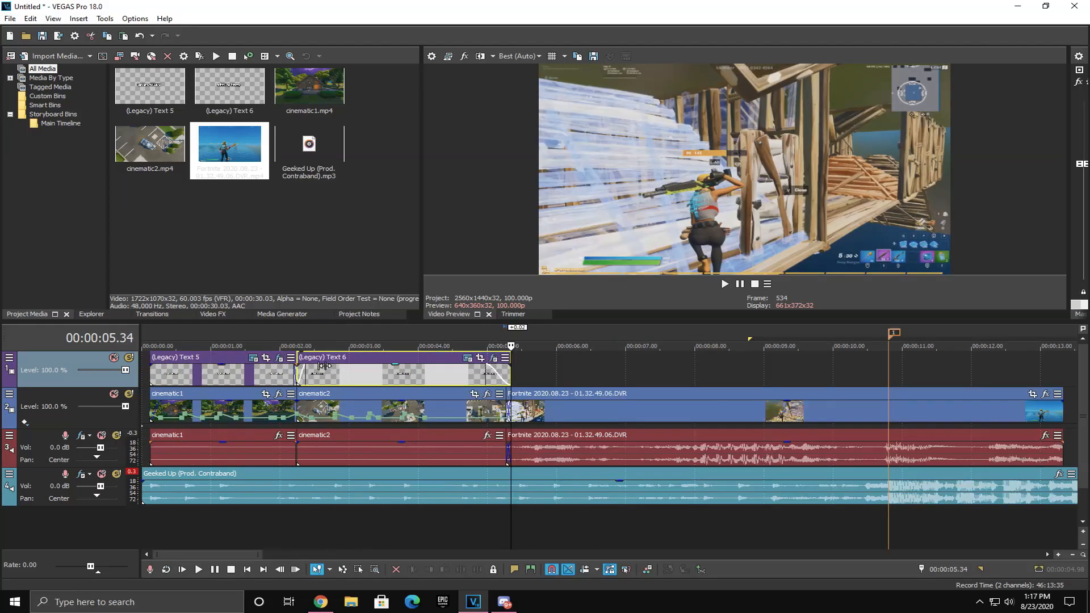
drag(598, 406, 580, 405)
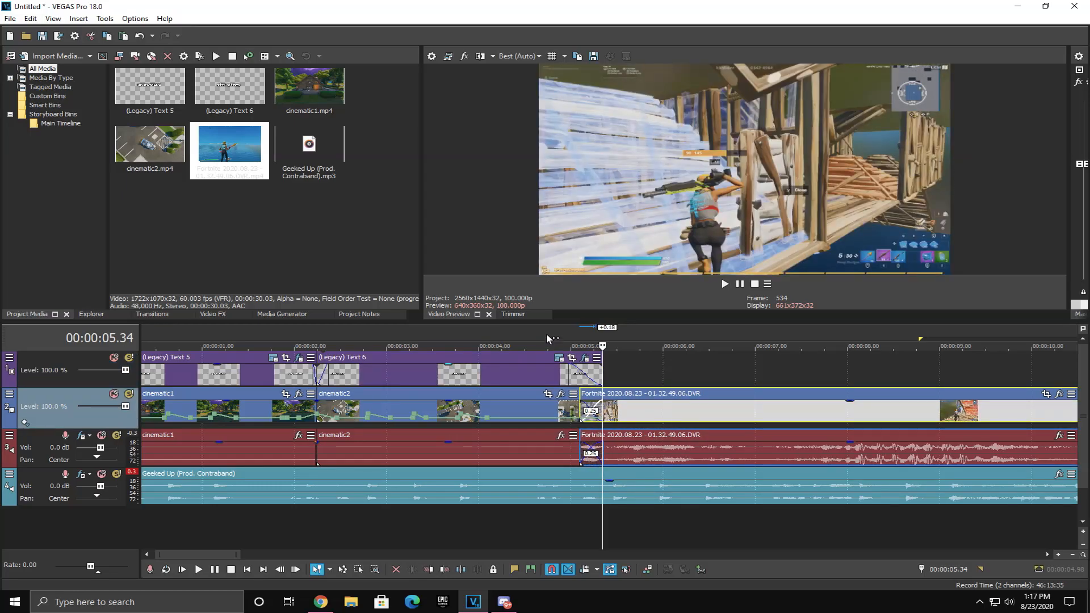
Step: Examine the crossfade from cinematic2 into the gameplay clip, marking the time around it and parking the playhead at 00:00:05.01
drag(548, 339, 747, 340)
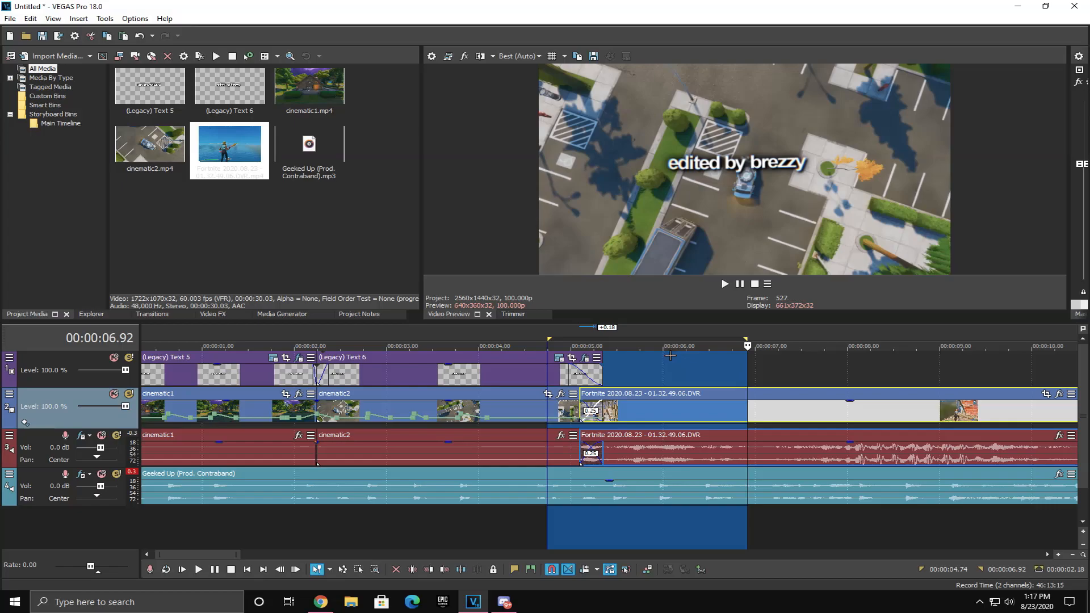
click(556, 409)
drag(561, 338, 665, 345)
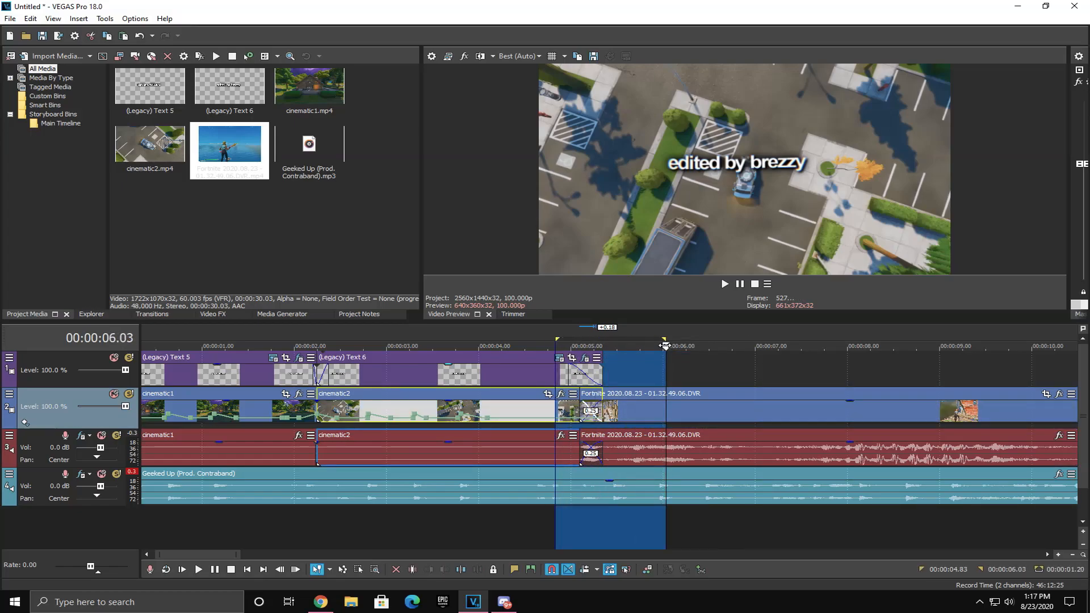
click(572, 409)
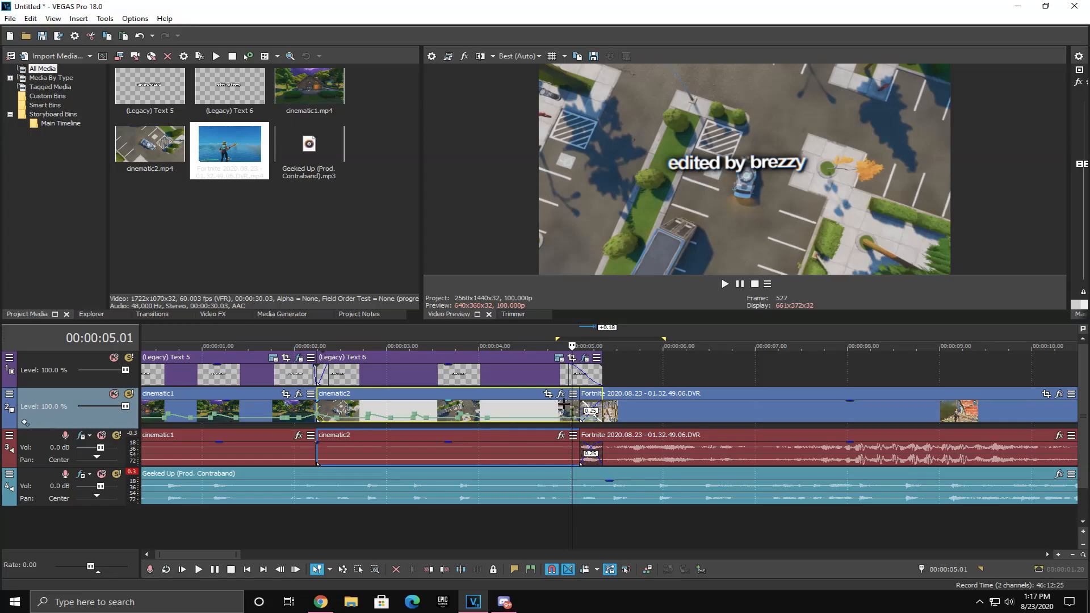
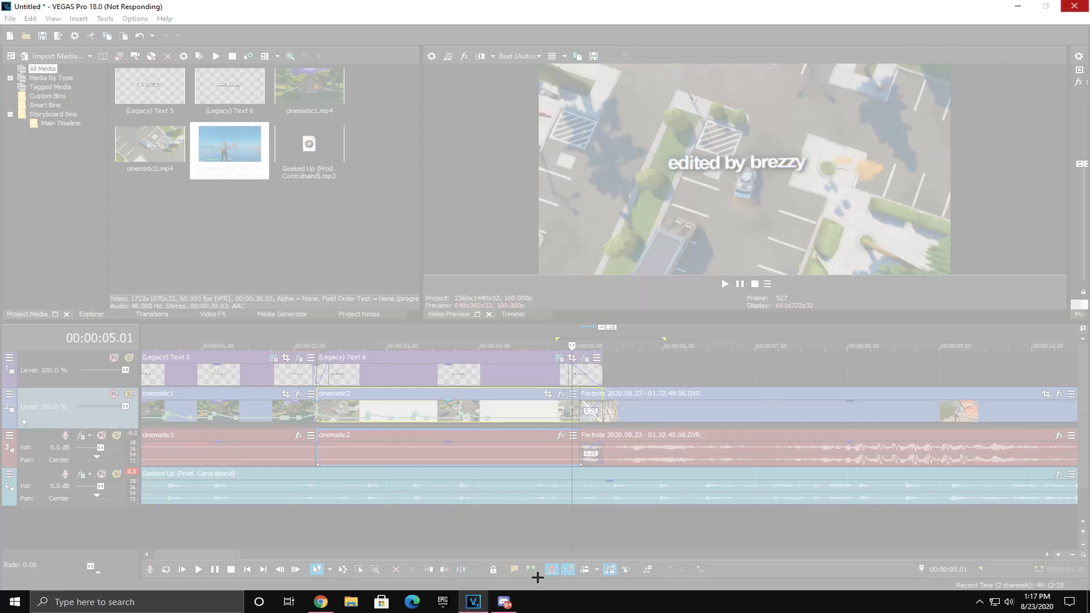
Step: Switch to the BrezzyEDITS.veg project and view its opening clips
click(469, 605)
click(521, 308)
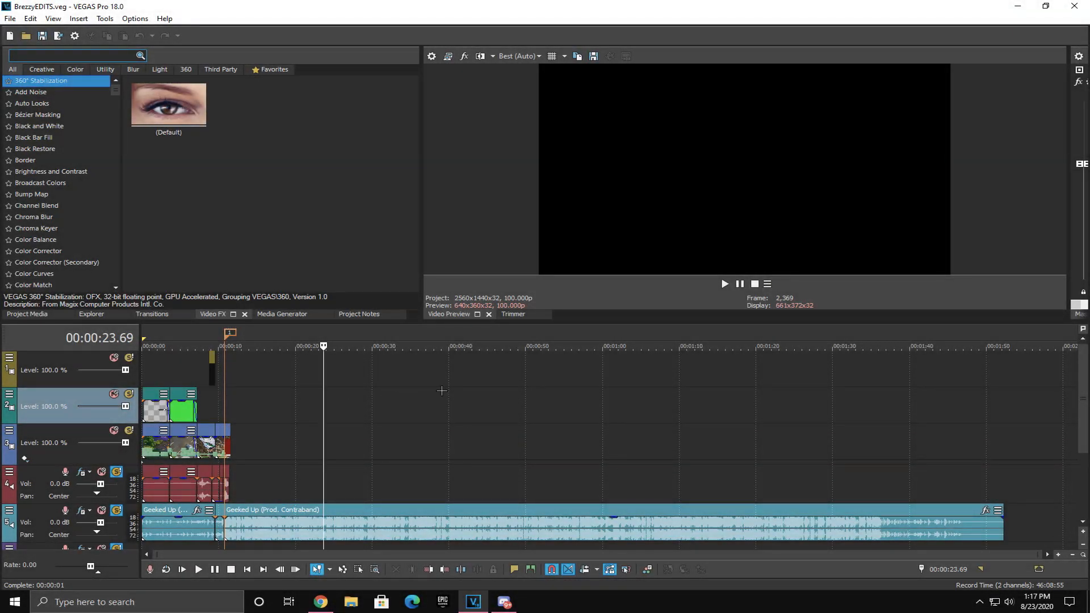
scroll(441, 390, up, 5)
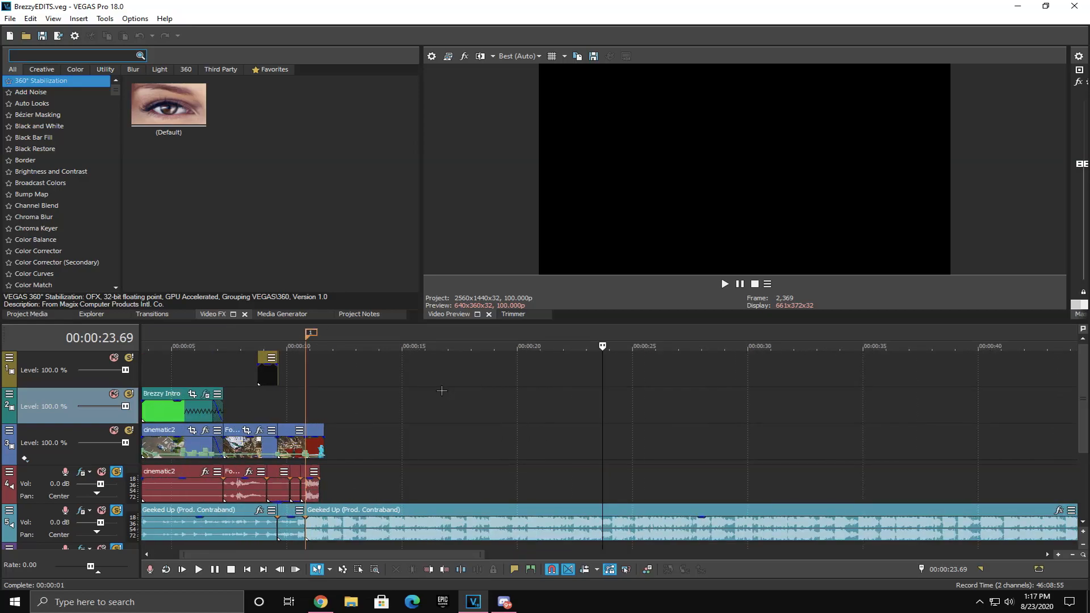
scroll(442, 390, down, 2)
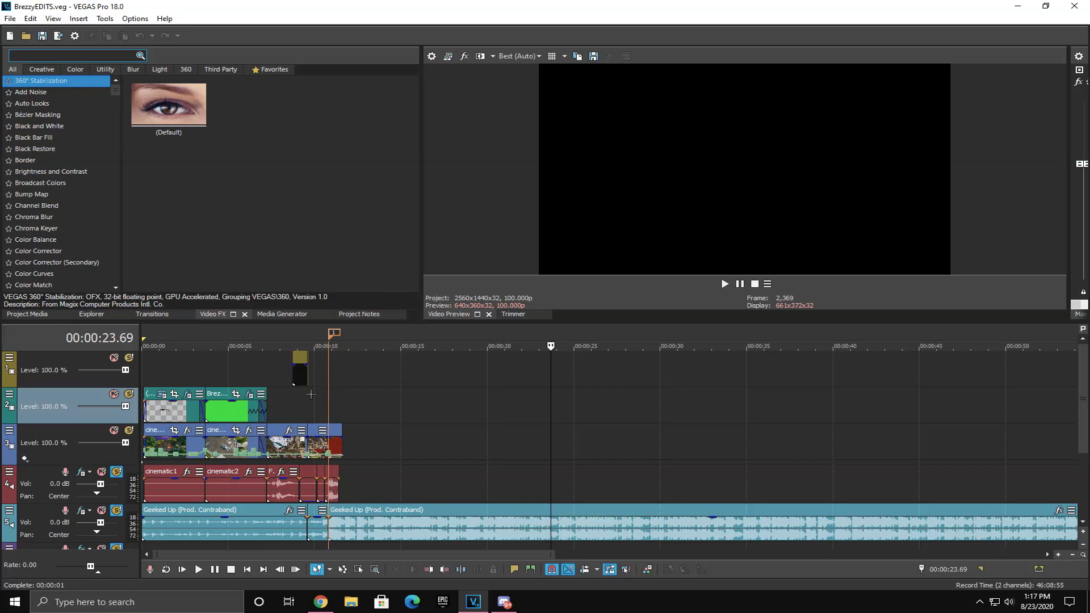
drag(504, 405, 742, 403)
scroll(741, 403, down, 2)
click(646, 391)
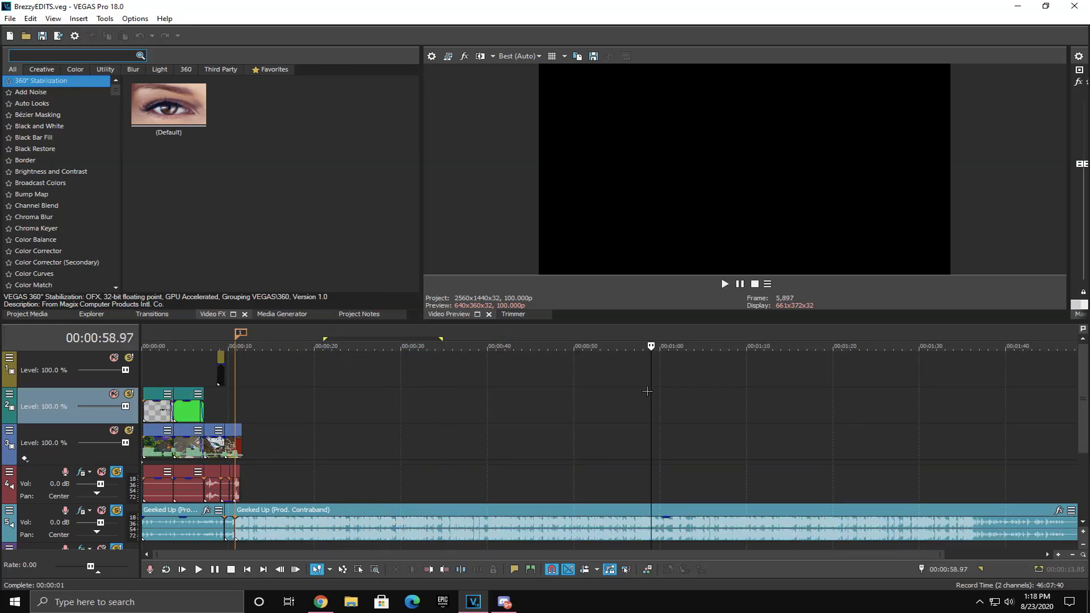
click(454, 406)
scroll(457, 414, up, 2)
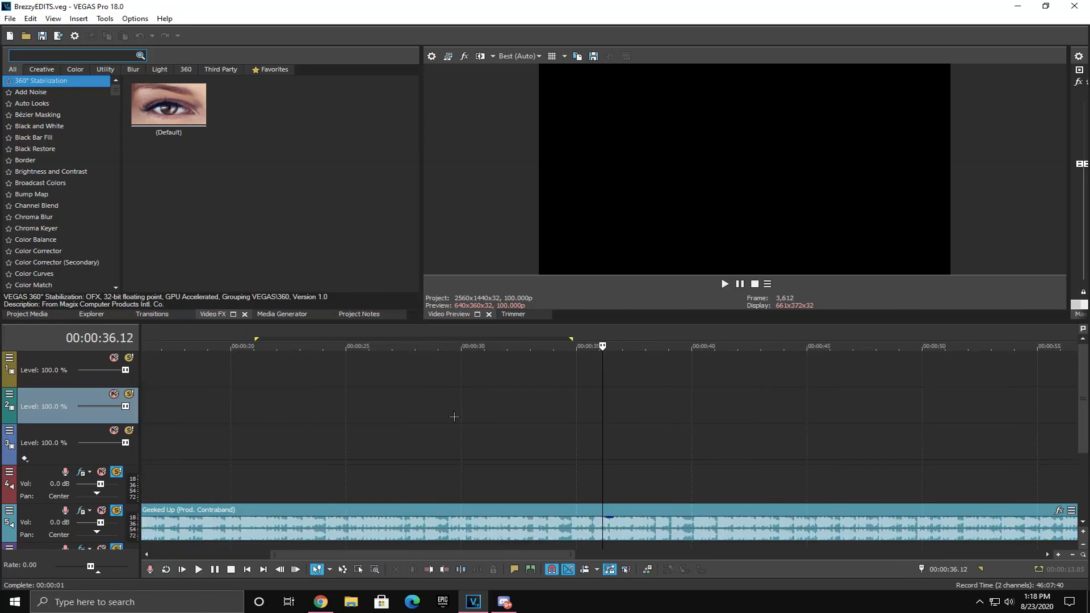
drag(448, 408, 930, 406)
drag(484, 397, 909, 395)
drag(449, 394, 890, 398)
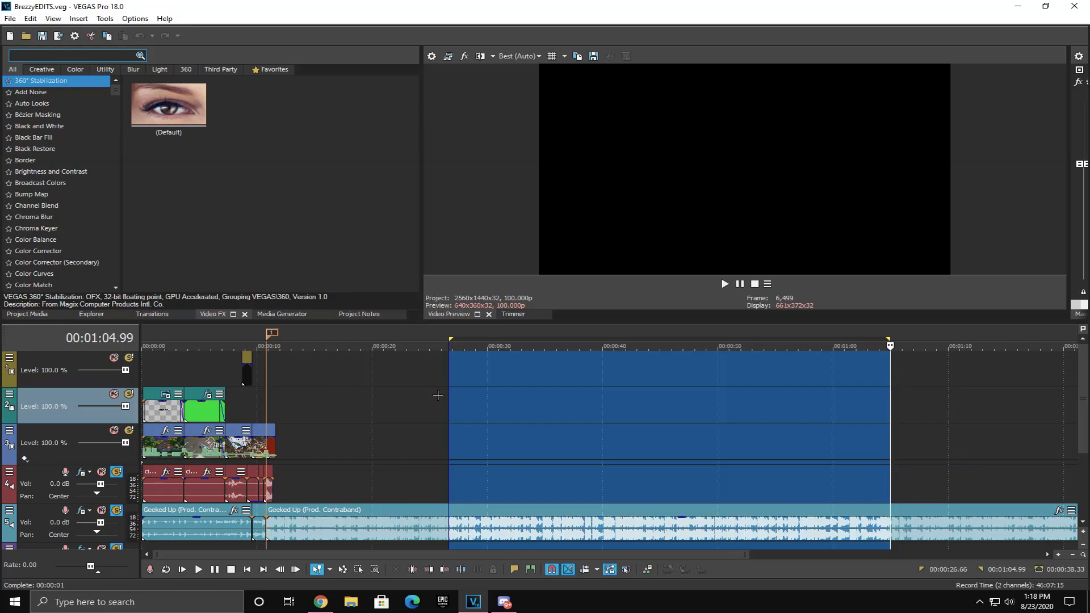
scroll(437, 395, up, 1)
scroll(438, 395, down, 2)
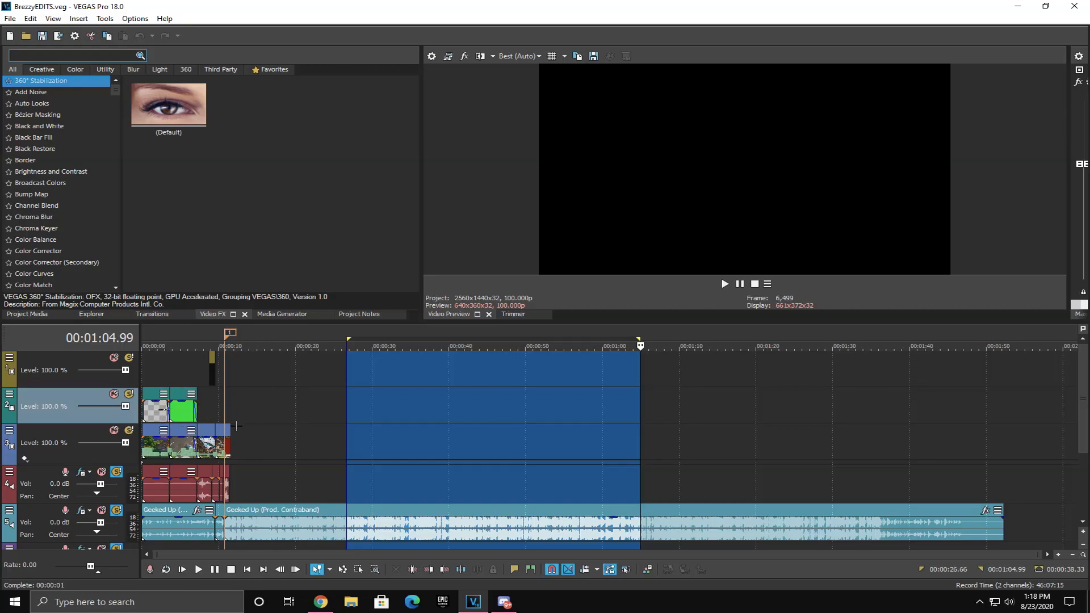
Step: Play back the Brezzy Intro title over cinematic2 from 00:00:03.69
click(225, 401)
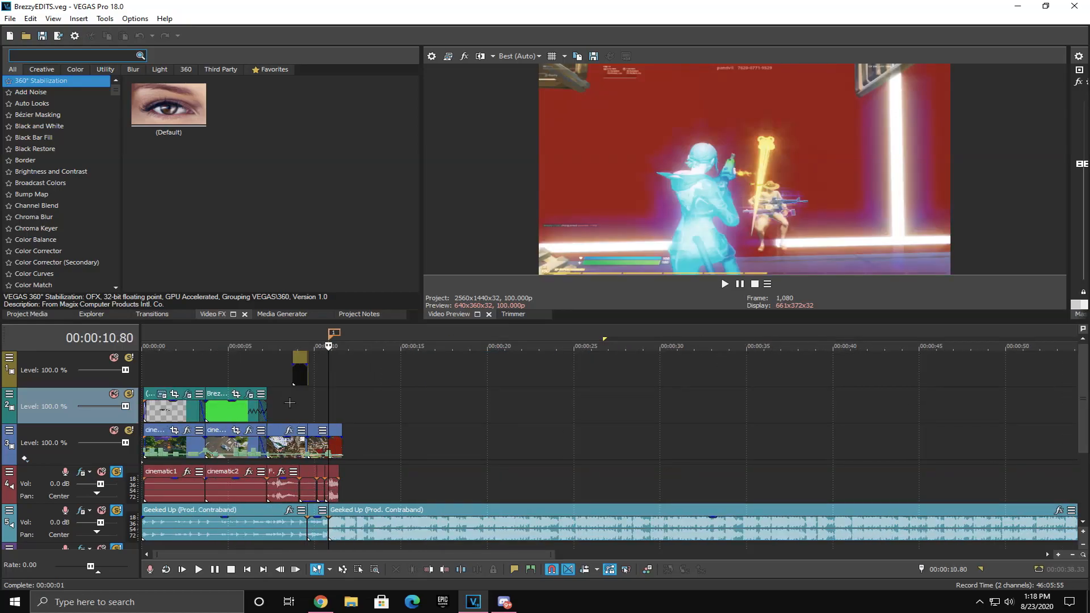
scroll(306, 403, up, 3)
click(249, 366)
drag(268, 366, 269, 366)
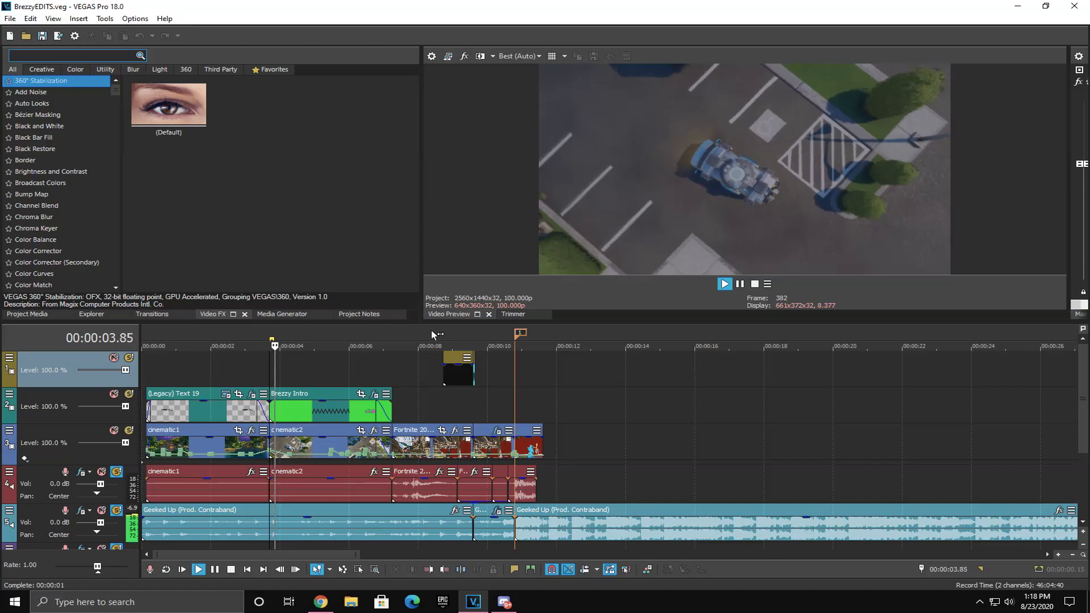
key(space)
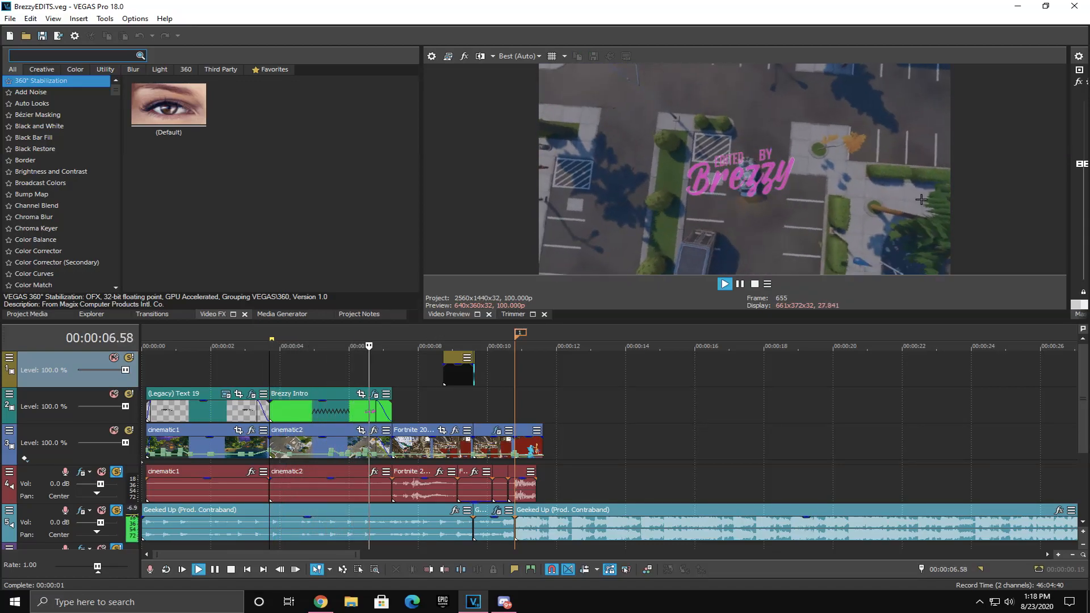
key(space)
key(space)
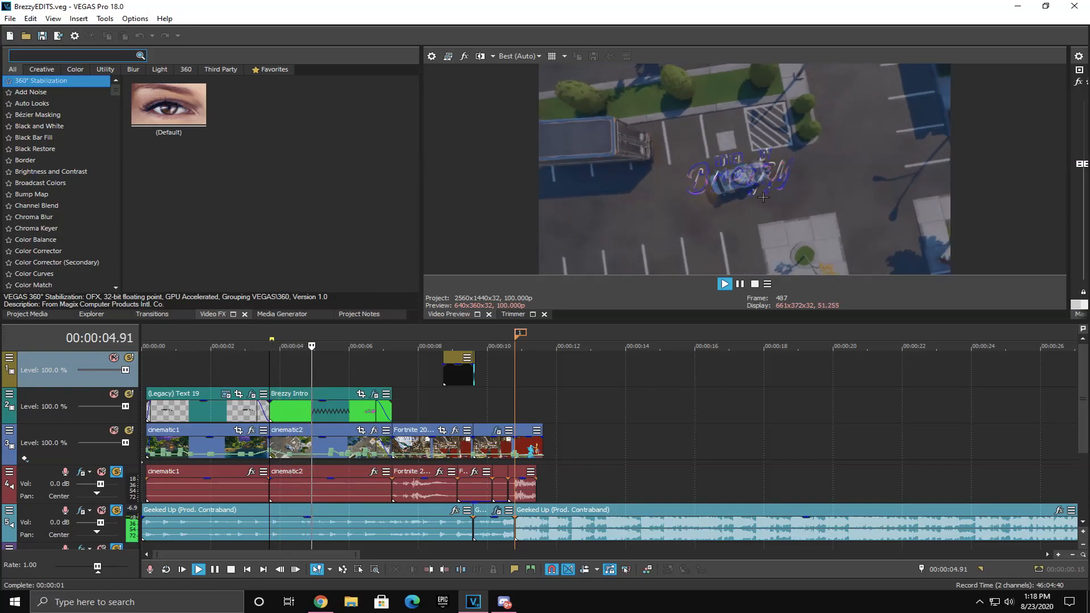
key(space)
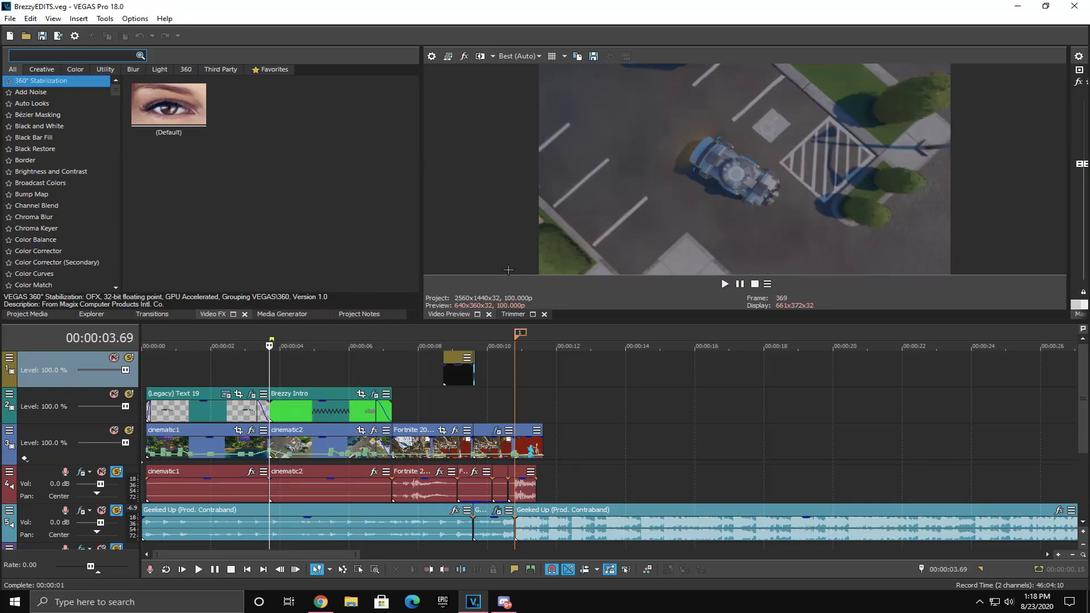
Step: Play back the change from the "highlights #7" title to the Brezzy Intro, starting at 00:00:03.44
click(327, 378)
drag(279, 380, 373, 360)
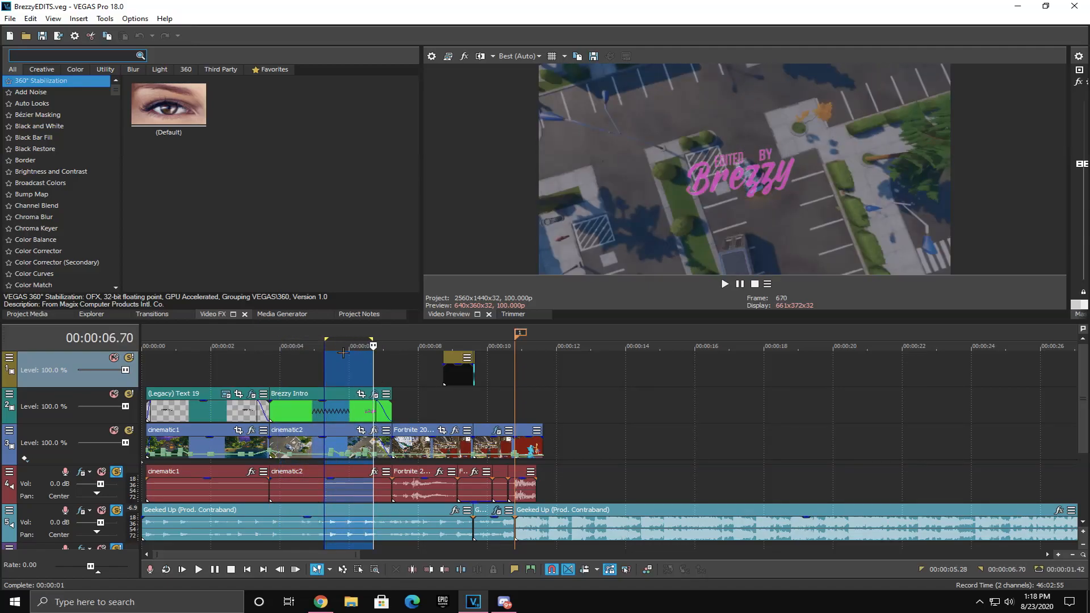
click(258, 370)
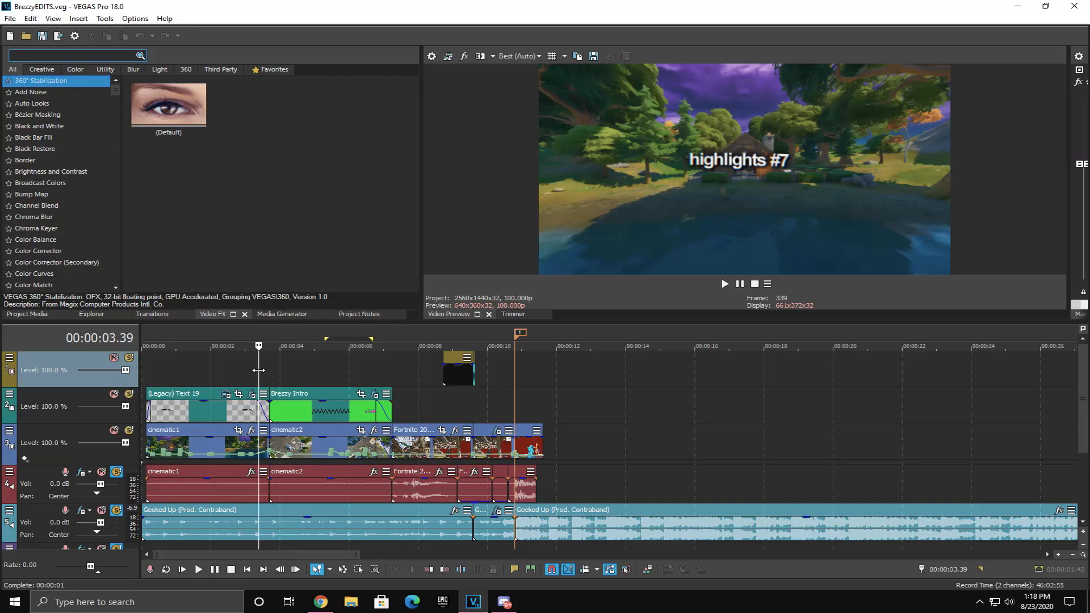
drag(236, 366, 269, 361)
click(260, 361)
key(space)
key(space)
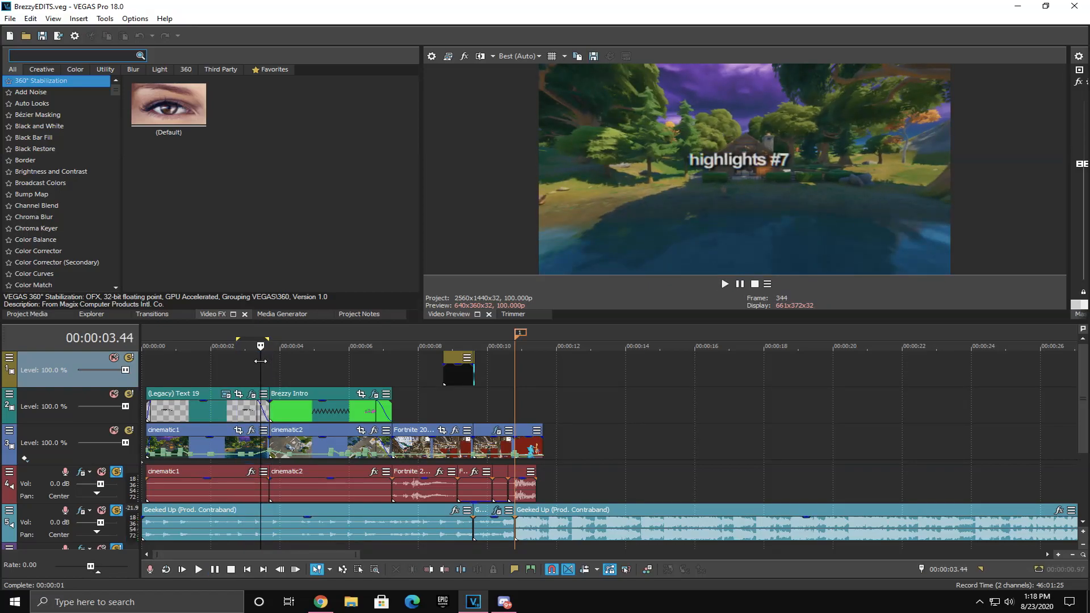
key(space)
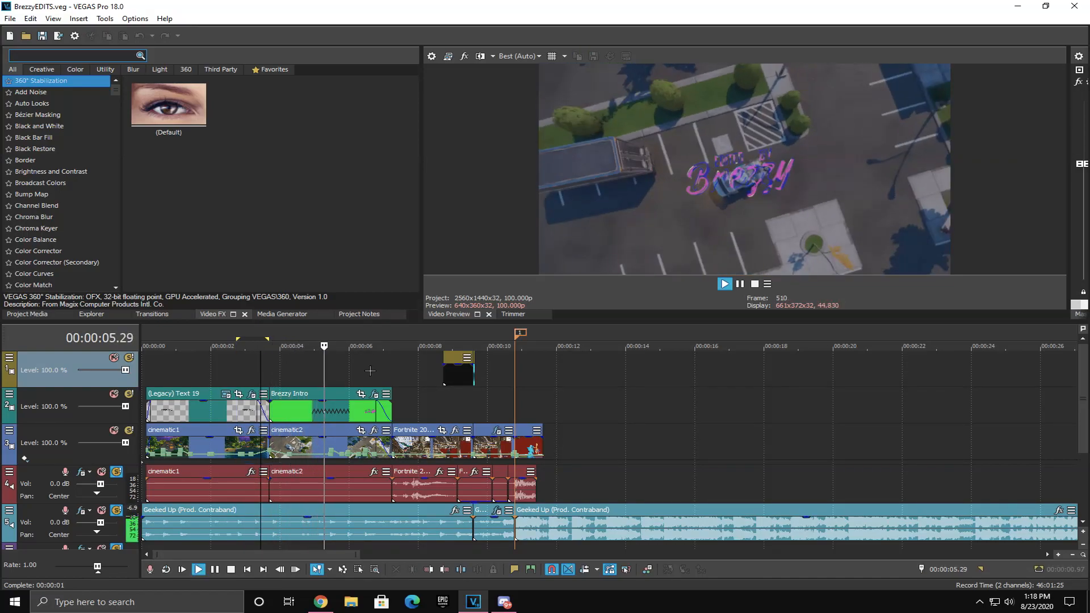
key(space)
Step: Play back the whole intro from 00:00:00.12, and replay the Brezzy Intro title from 00:00:03.91
drag(264, 366, 362, 363)
scroll(218, 380, up, 2)
click(151, 373)
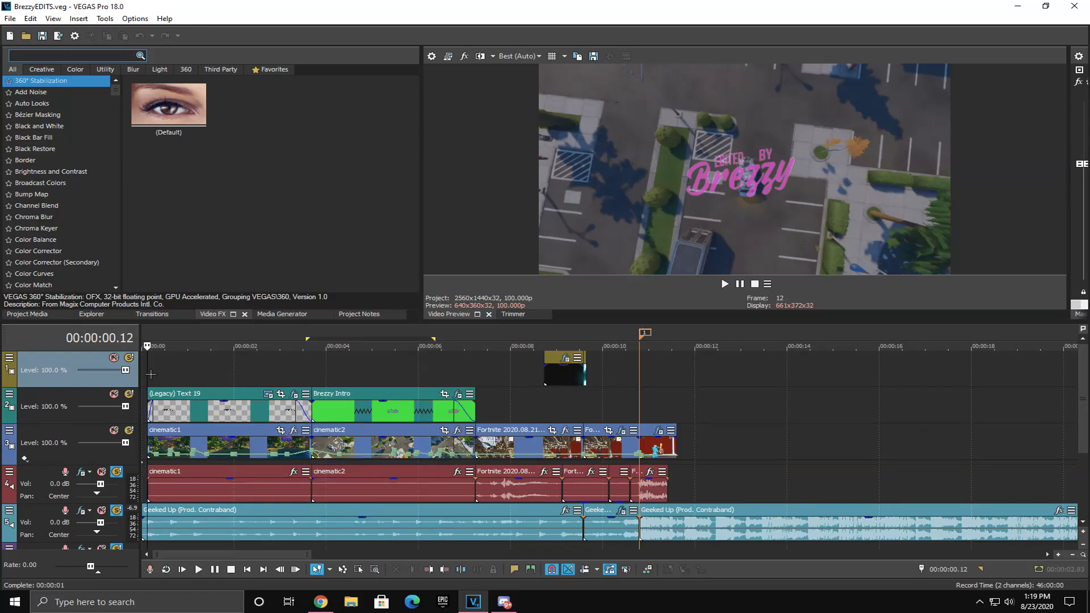
key(space)
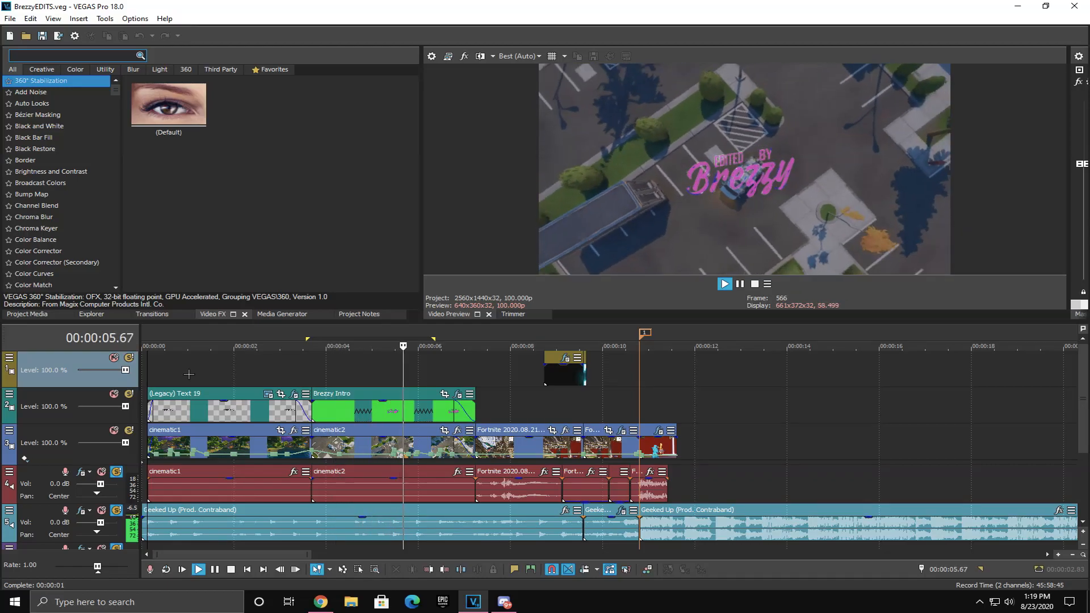
key(space)
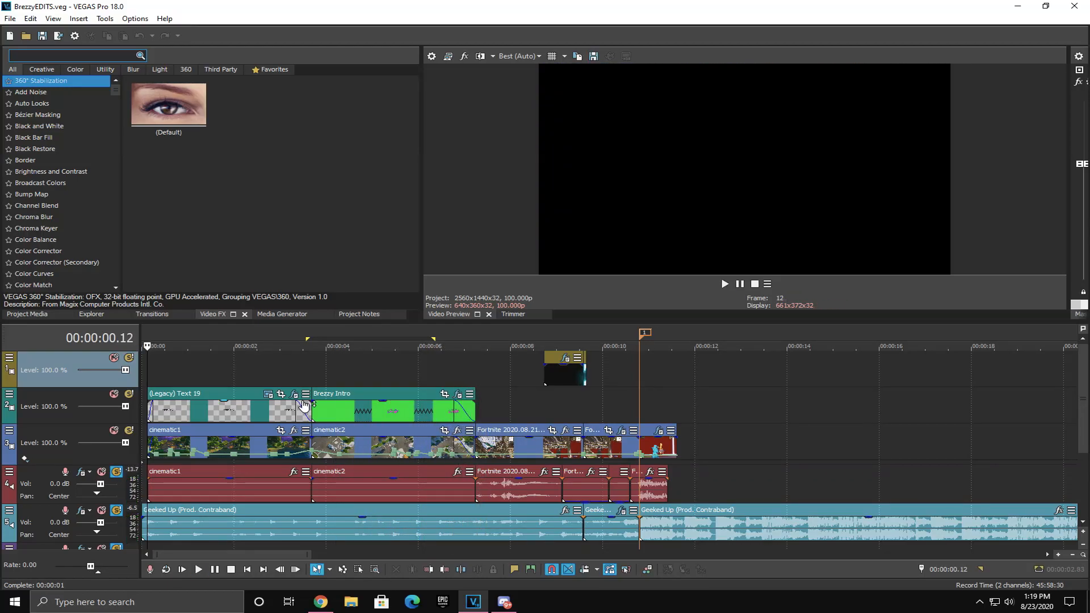
click(321, 355)
key(space)
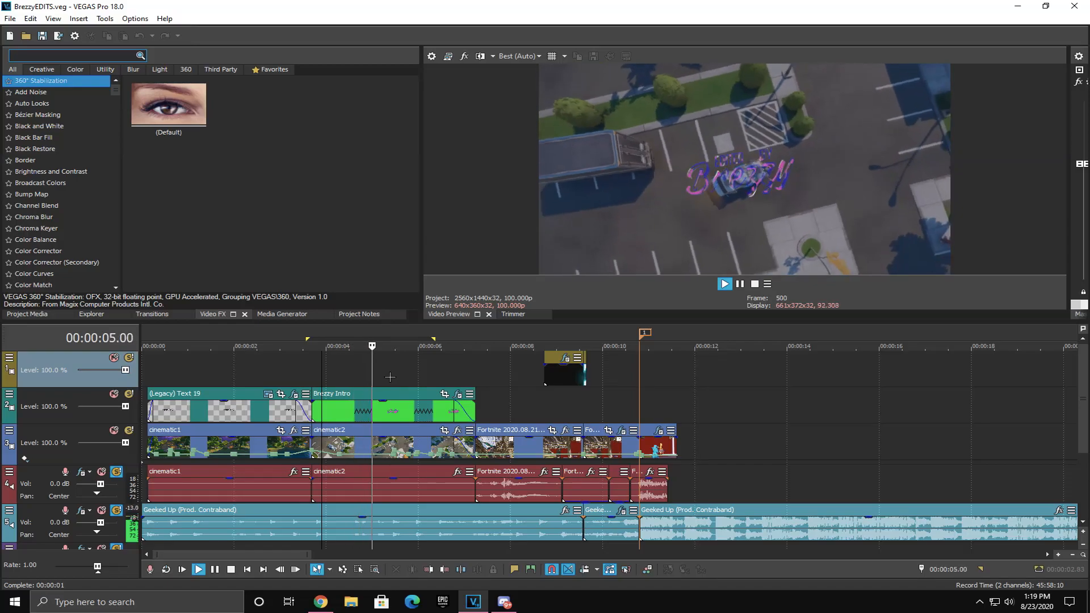
key(space)
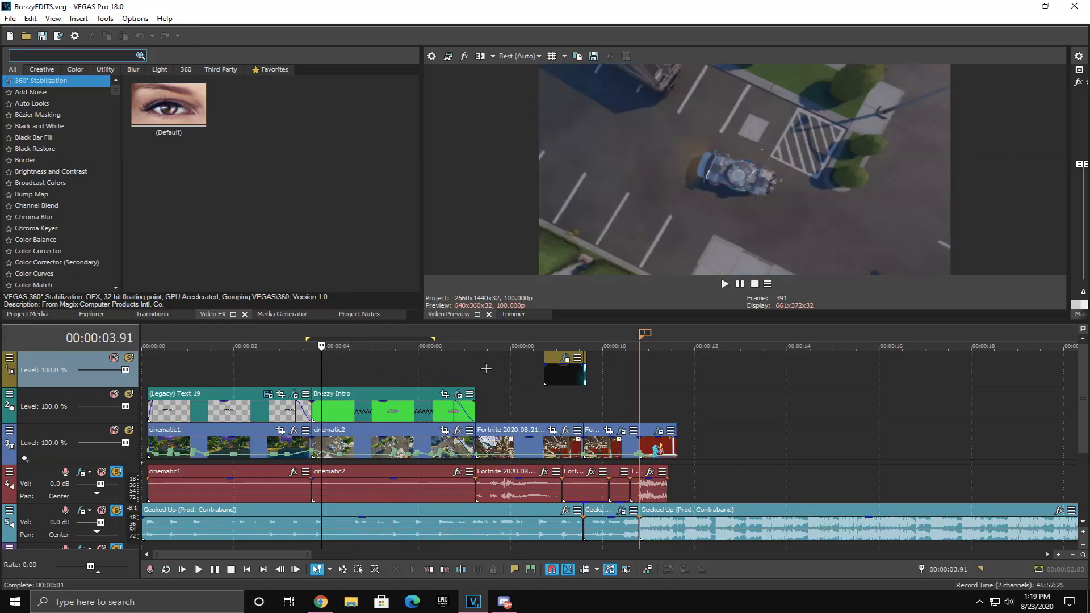
Step: Check the ghost animation overlay above the gameplay clip at 00:00:09.42 and 00:00:09.13
click(470, 369)
click(562, 369)
click(576, 400)
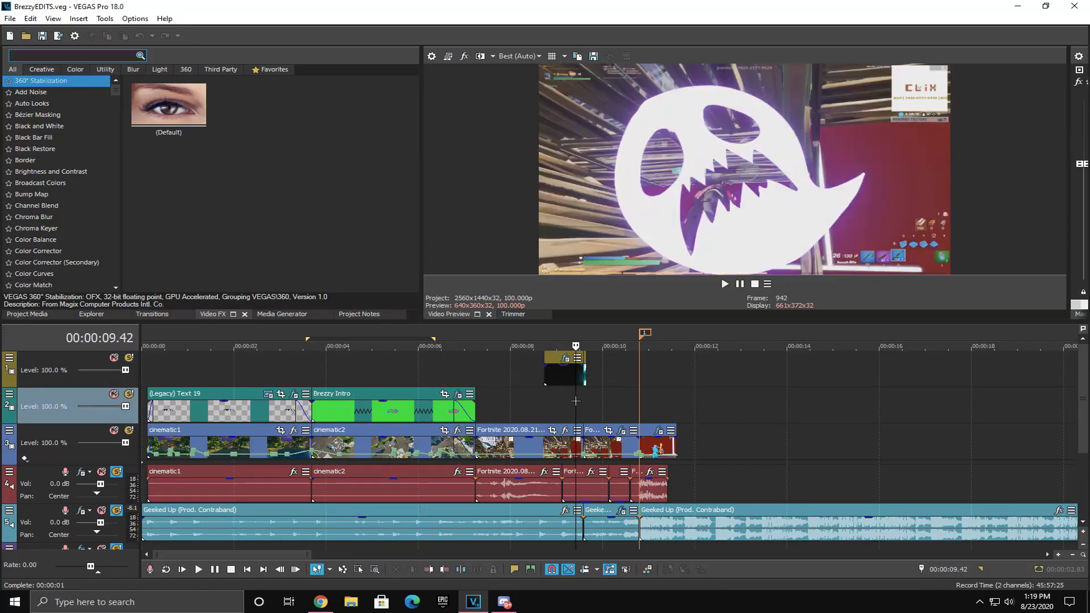
click(583, 408)
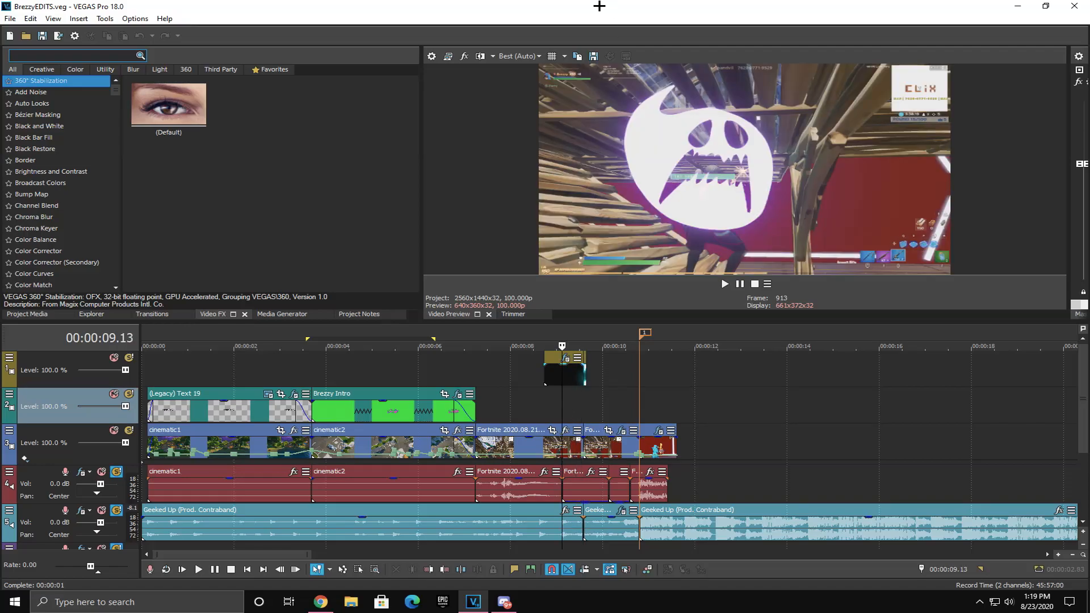
Step: Set the loop region from 00:00:08.73 to 00:00:11.47 and play back the ghost overlay leading into the beat drop
scroll(619, 348, up, 3)
drag(570, 397, 645, 407)
drag(574, 331, 816, 344)
key(space)
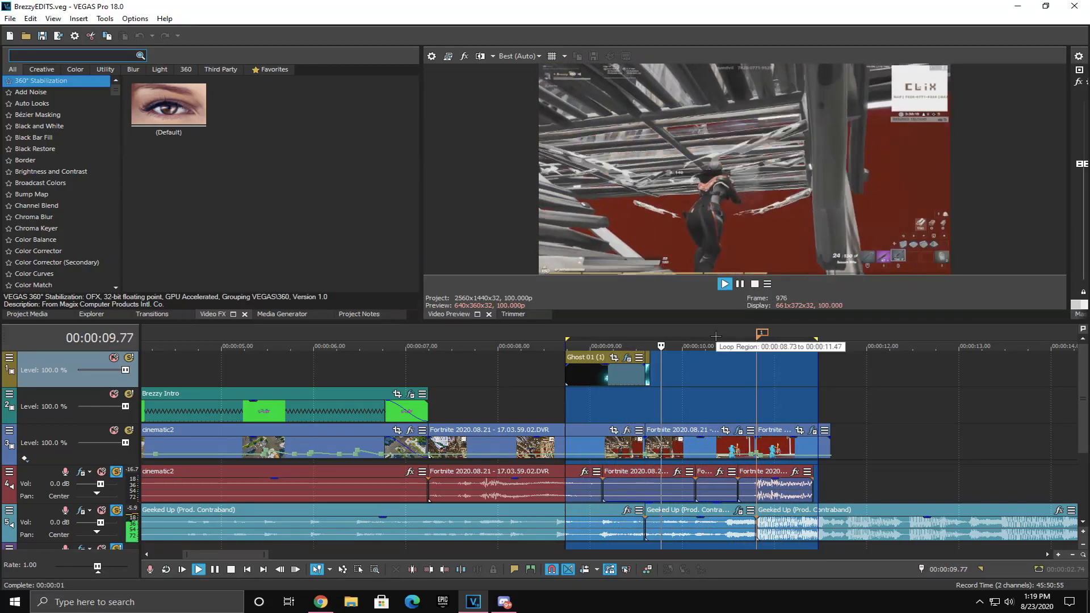
key(space)
Step: Examine single frames of the Ghost 01 (1) overlay, including 00:00:08.92 and 00:00:09.26
drag(565, 406, 840, 404)
click(649, 405)
scroll(653, 405, up, 1)
click(501, 404)
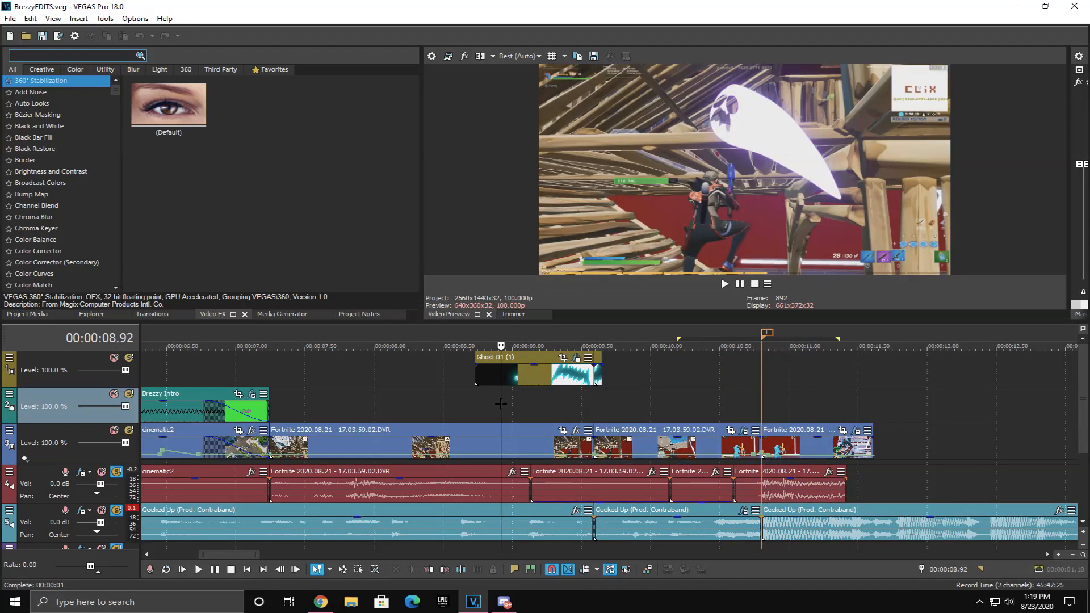
click(490, 398)
click(479, 393)
click(516, 384)
click(548, 397)
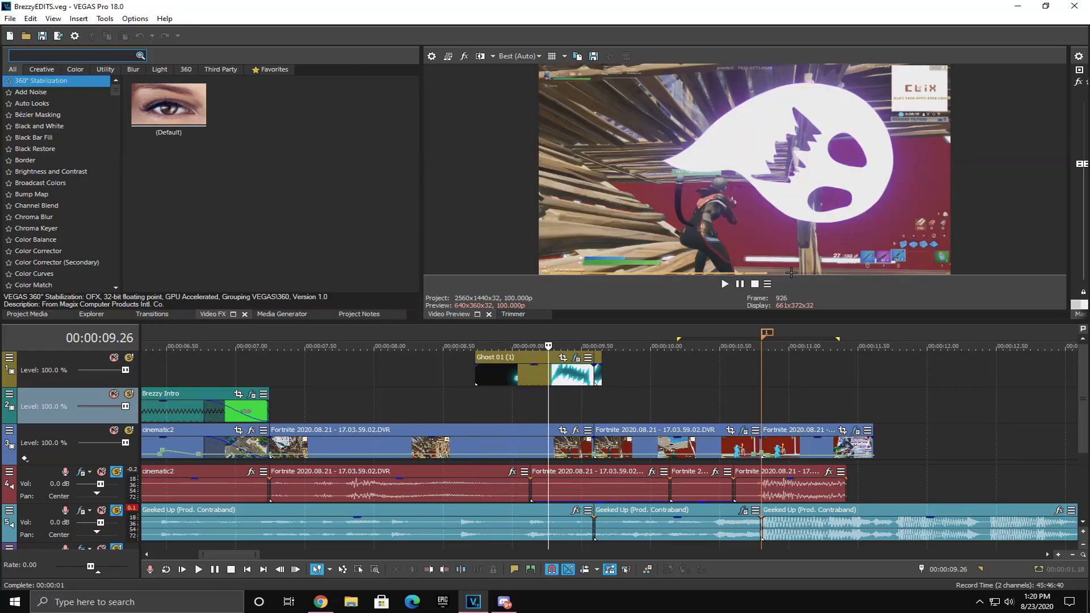
Step: Mark the range from 00:00:08.52 to 00:00:09.37 over the ghost overlay and inspect its frames at 00:00:09.03 and 00:00:09.28
drag(530, 404, 568, 400)
drag(486, 397, 538, 396)
click(413, 360)
drag(446, 366, 560, 364)
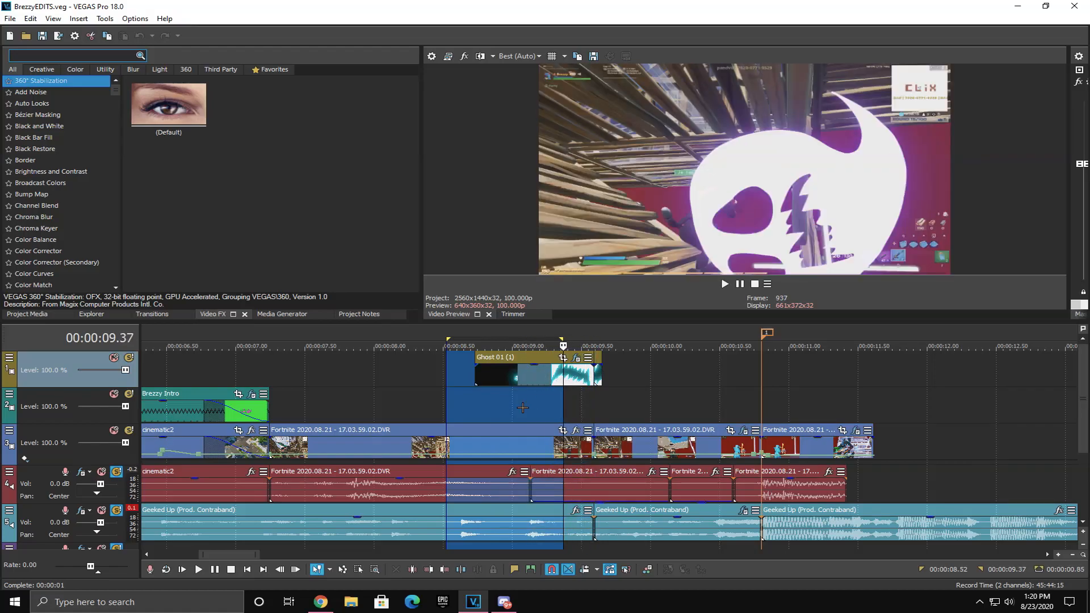
click(550, 401)
click(516, 396)
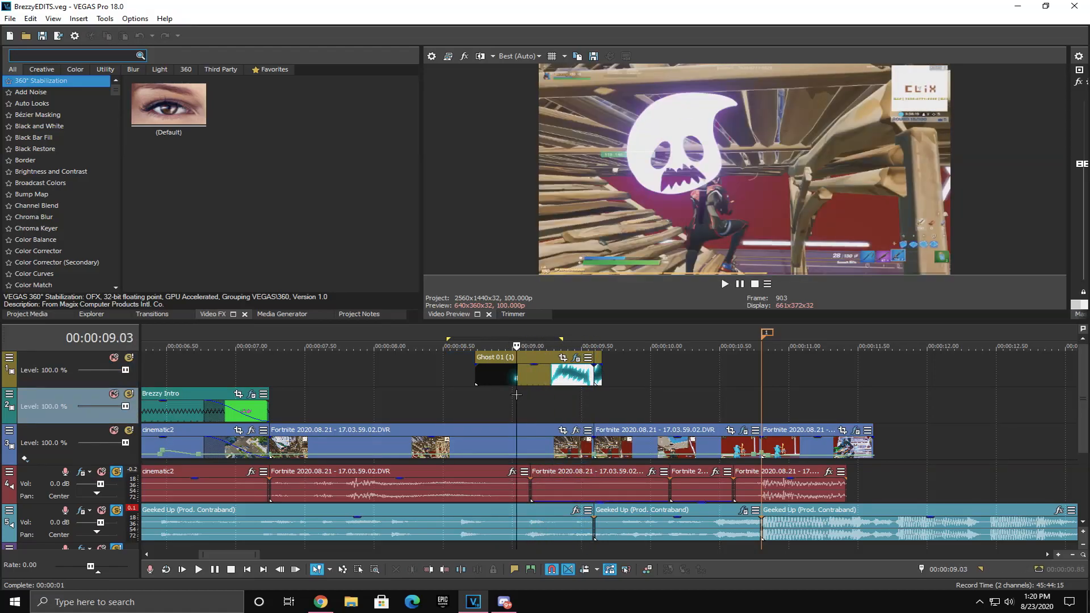
click(550, 390)
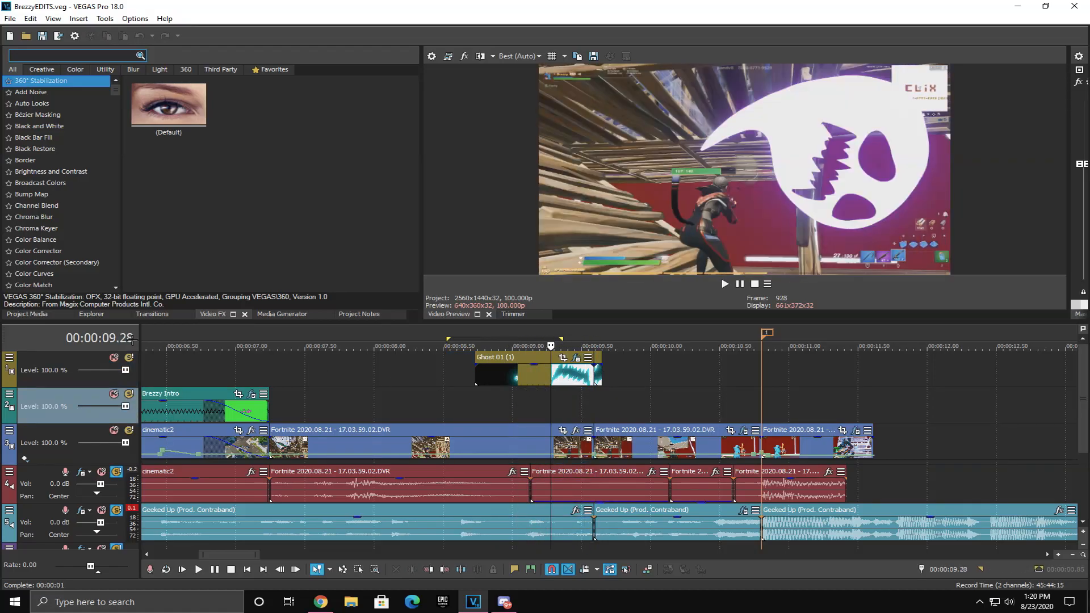
Step: Check which compositing mode is set on the ghost overlay's track
right_click(394, 365)
click(354, 369)
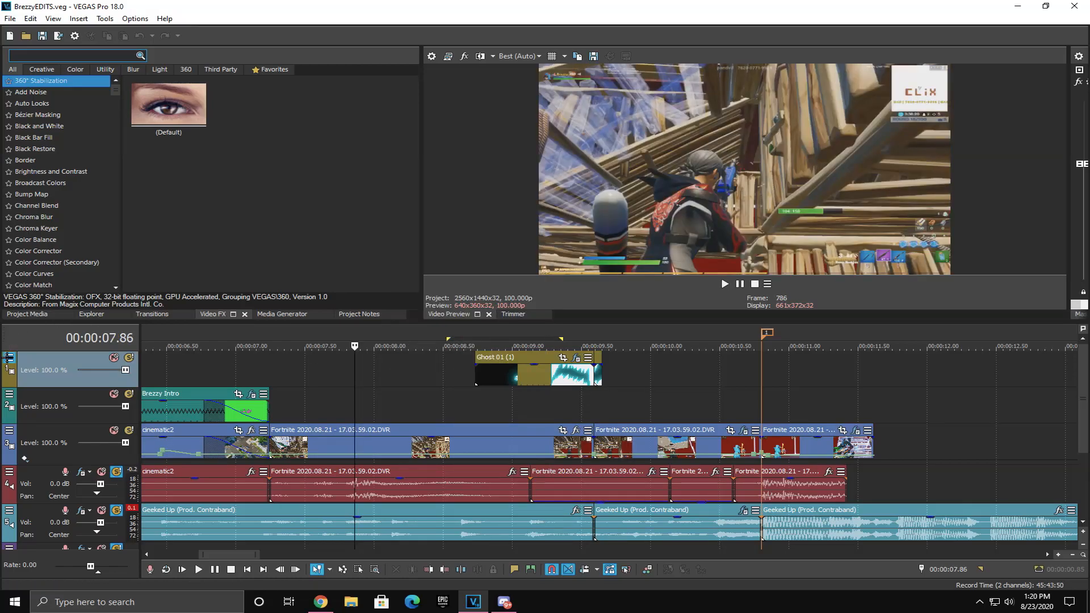
click(9, 357)
mouse_move(113, 434)
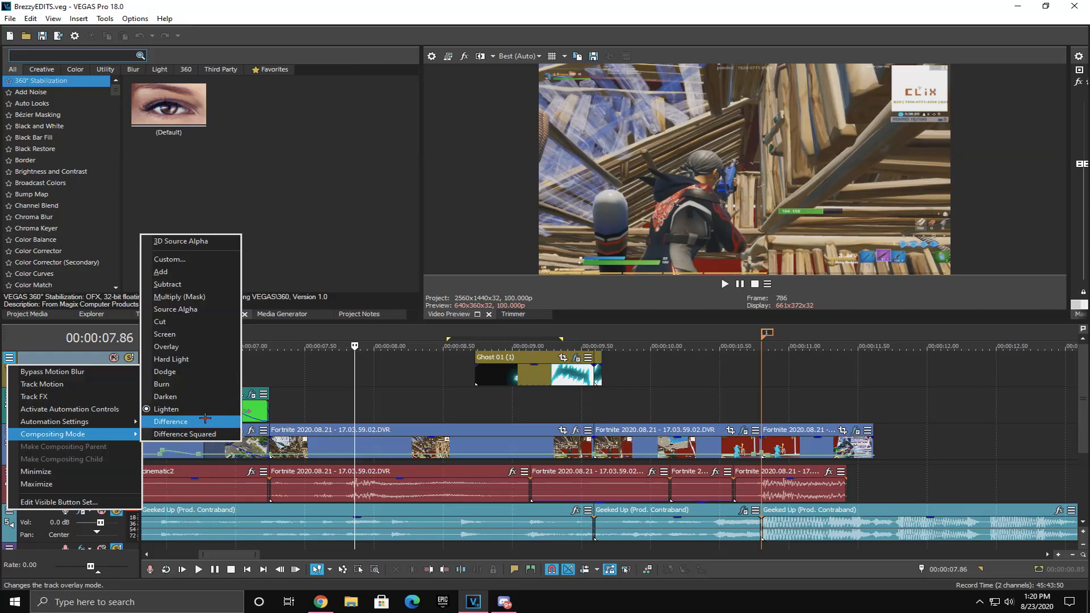
Step: Mark the range from 00:00:09.33 to 00:00:11.42 and play back the transition out of the ghost overlay
drag(485, 401, 618, 413)
scroll(588, 417, up, 1)
drag(606, 414, 652, 419)
click(571, 391)
drag(563, 342, 947, 347)
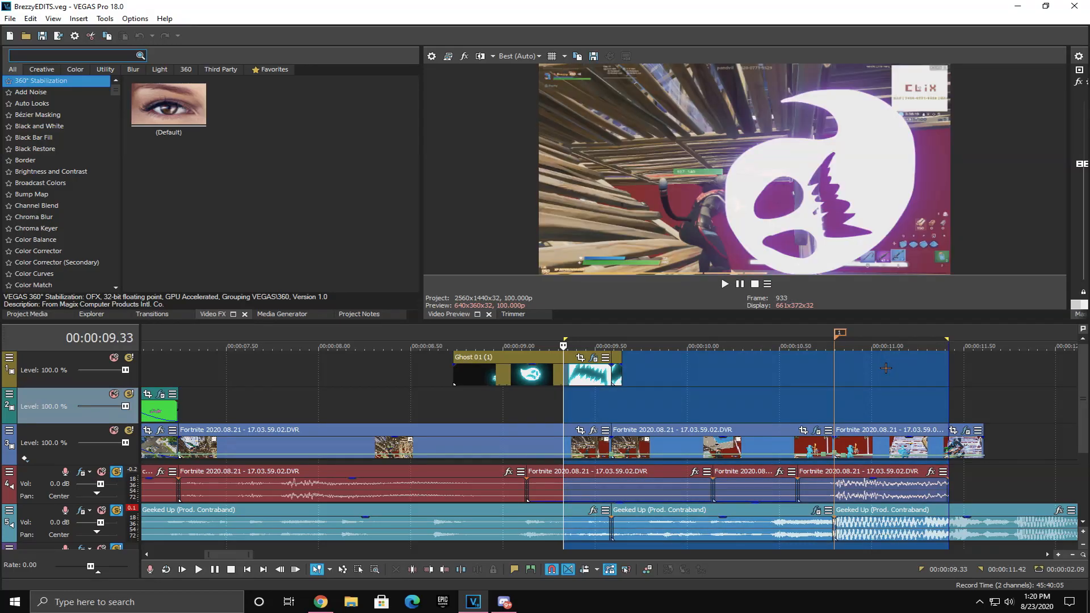
key(space)
key(space)
key(space)
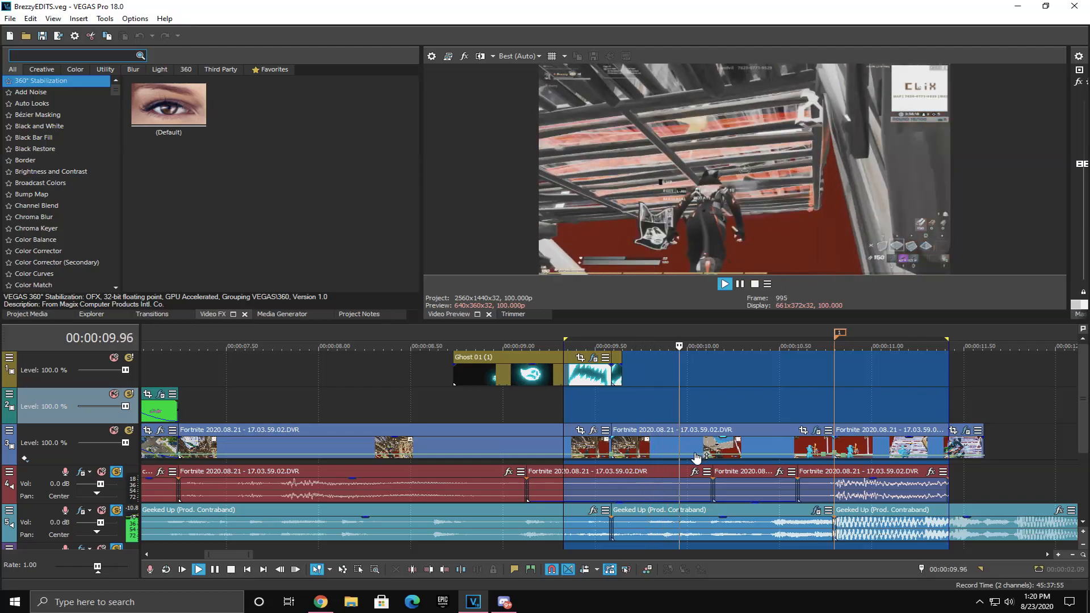
key(space)
Step: Set the loop region from 00:00:09.20 to 00:00:11.31 and play back the ghost overlay closing over the gameplay
click(541, 394)
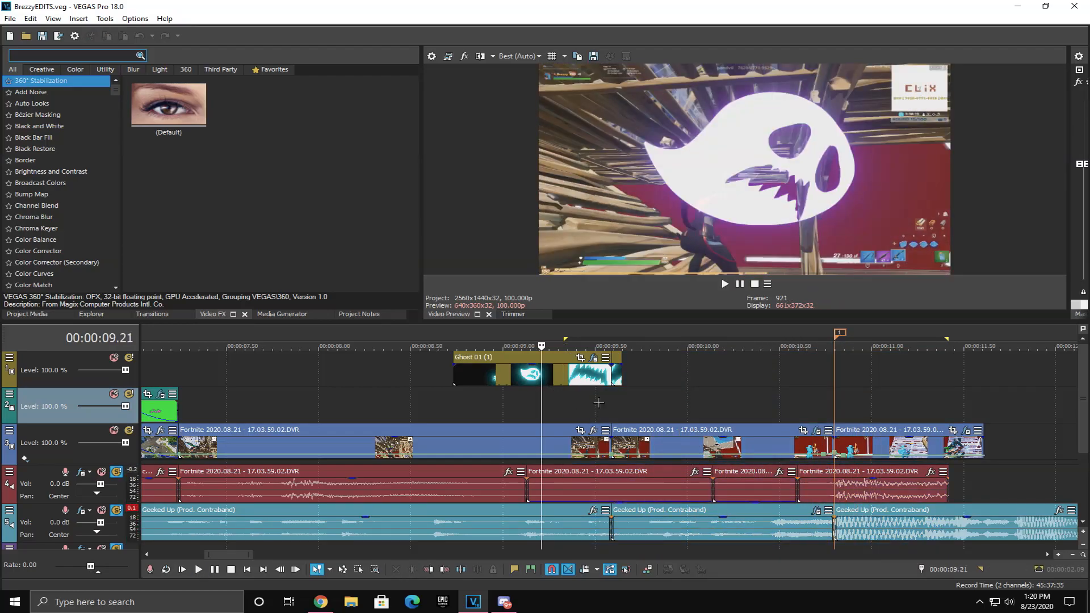
drag(540, 392, 927, 395)
key(space)
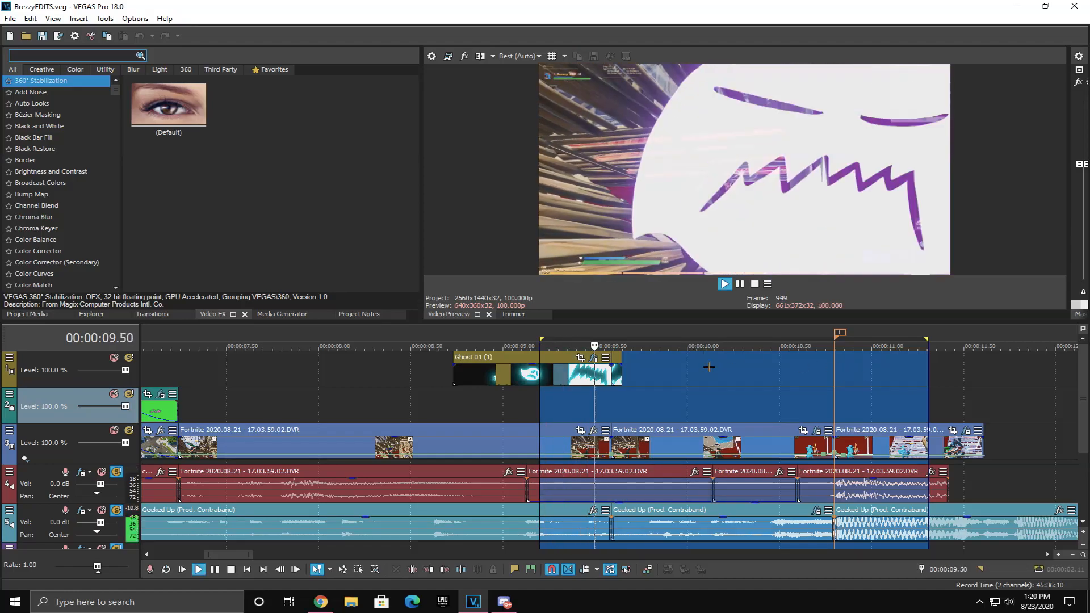
key(space)
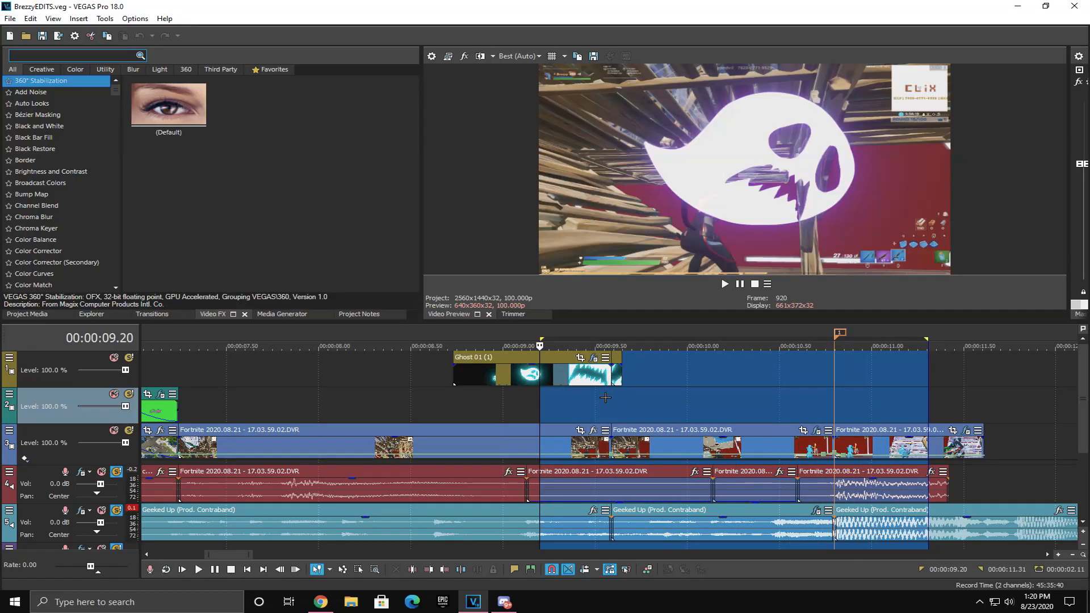
Step: Compare frames of the desaturated gameplay clip following the ghost overlay, including 00:00:09.95 and 00:00:10.27
click(610, 401)
double_click(649, 394)
click(678, 390)
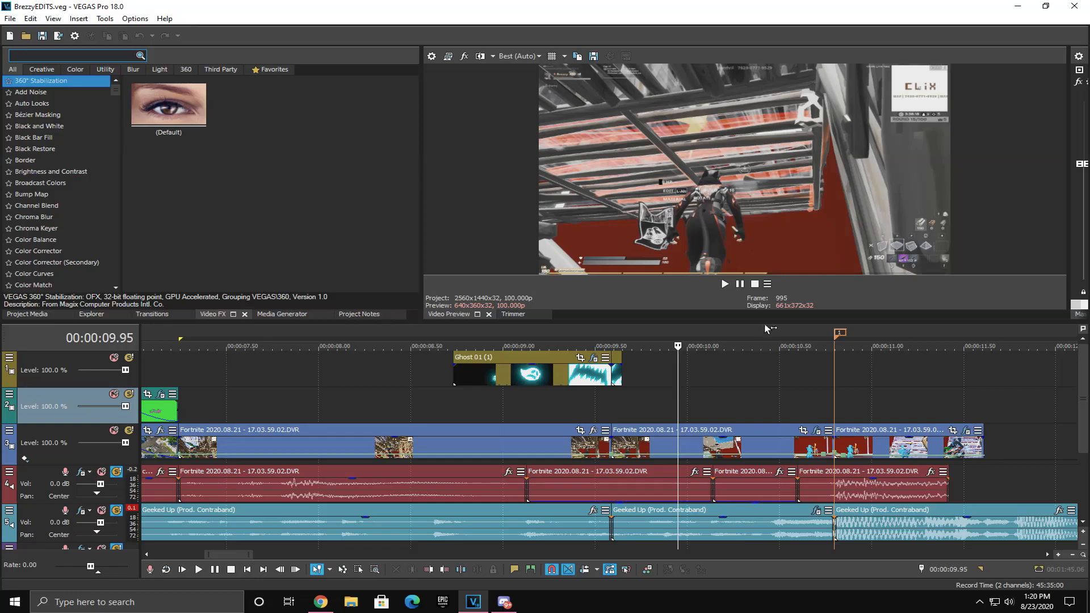
click(733, 419)
click(672, 410)
click(738, 406)
click(655, 401)
click(736, 407)
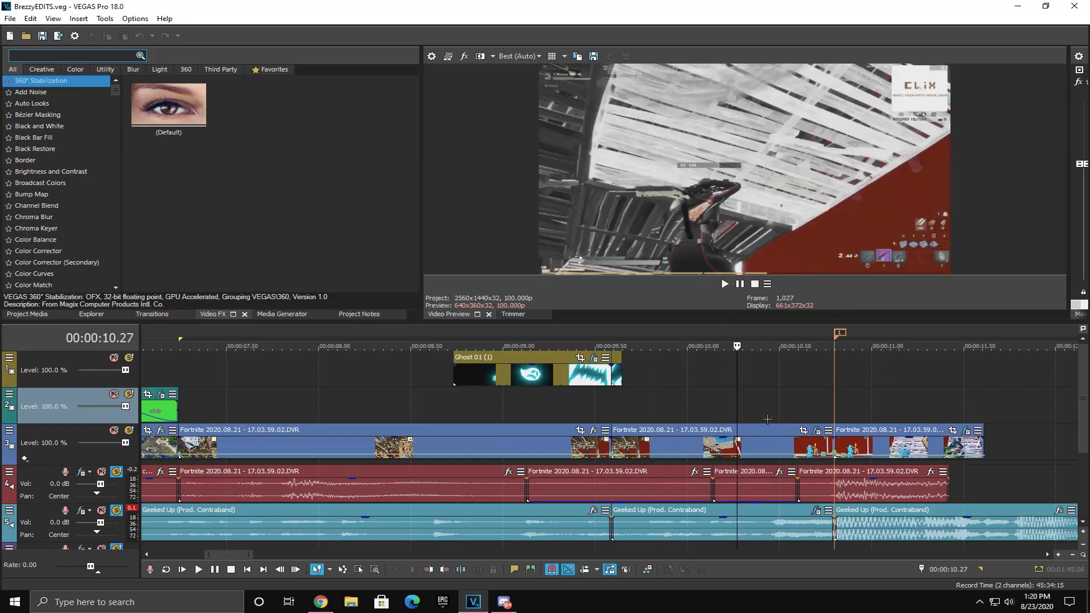
Step: Examine the desaturated clip's Color Corrector (Secondary) LEAVE COLOR preset, including its luminance, saturation and hue limits, and close the effect settings
click(817, 435)
click(239, 260)
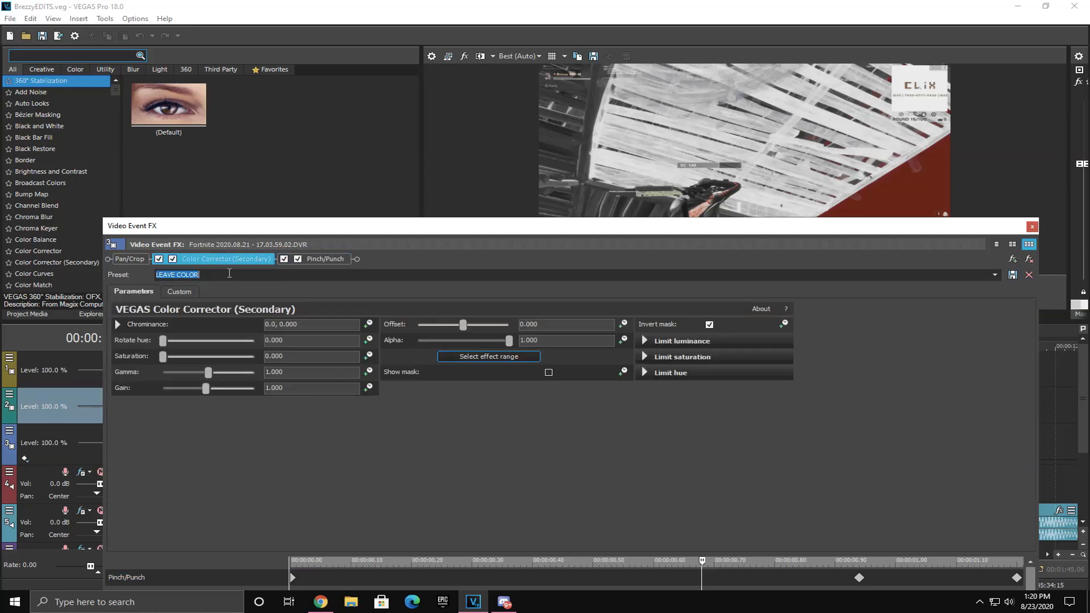
click(314, 275)
click(644, 340)
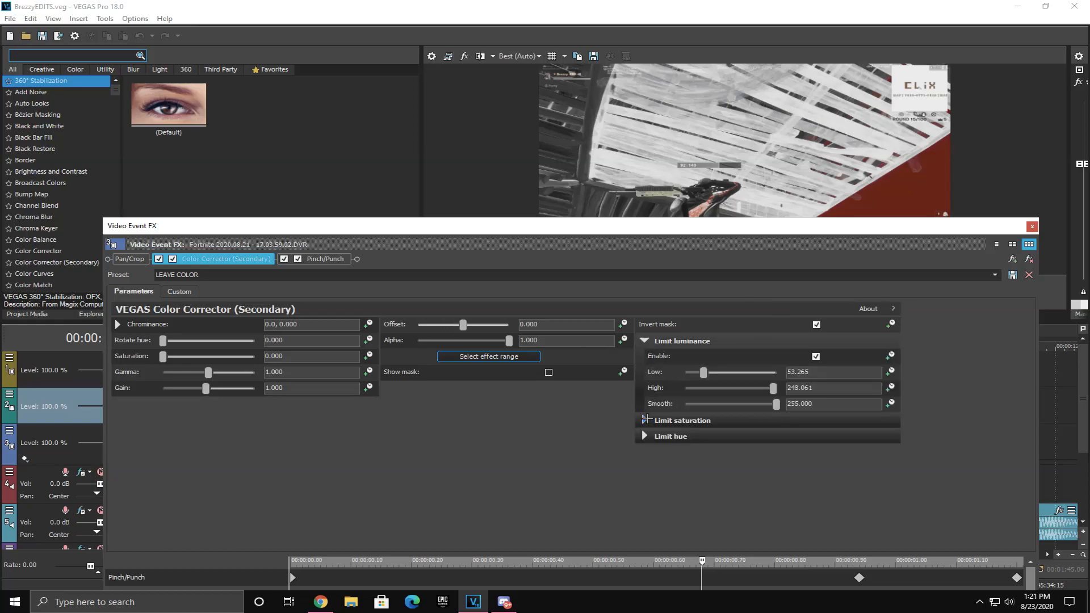
click(644, 420)
click(643, 500)
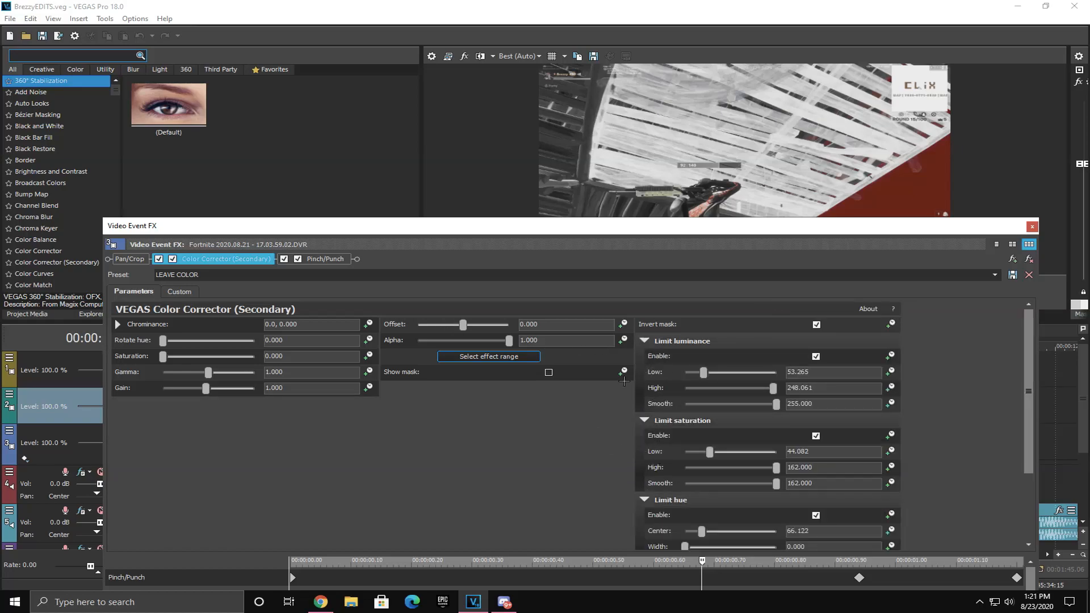
scroll(536, 378, down, 1)
scroll(555, 391, up, 1)
drag(523, 227, 522, 132)
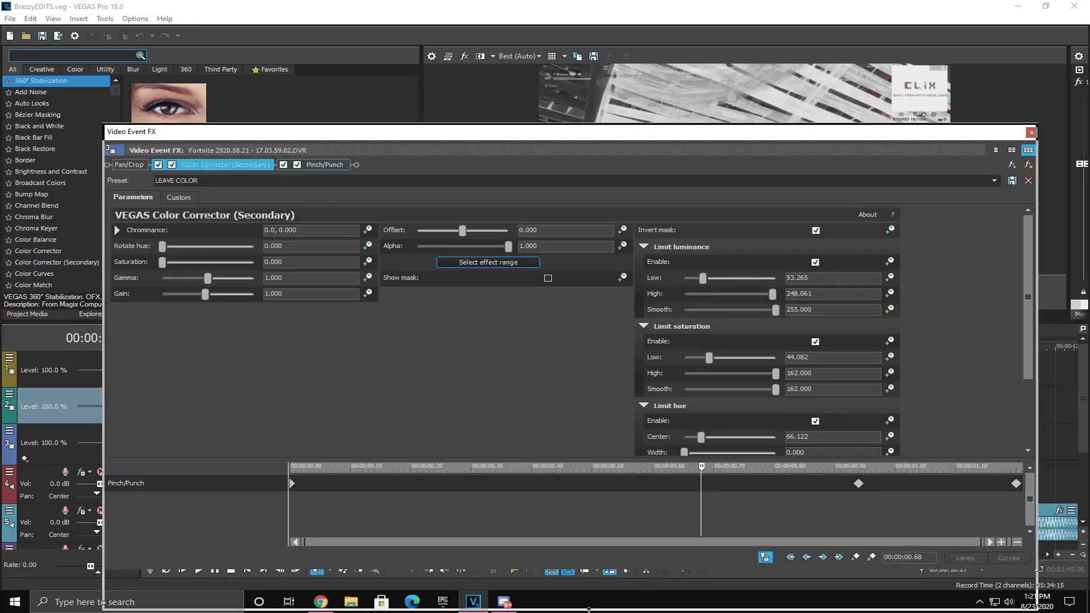
drag(585, 573, 586, 612)
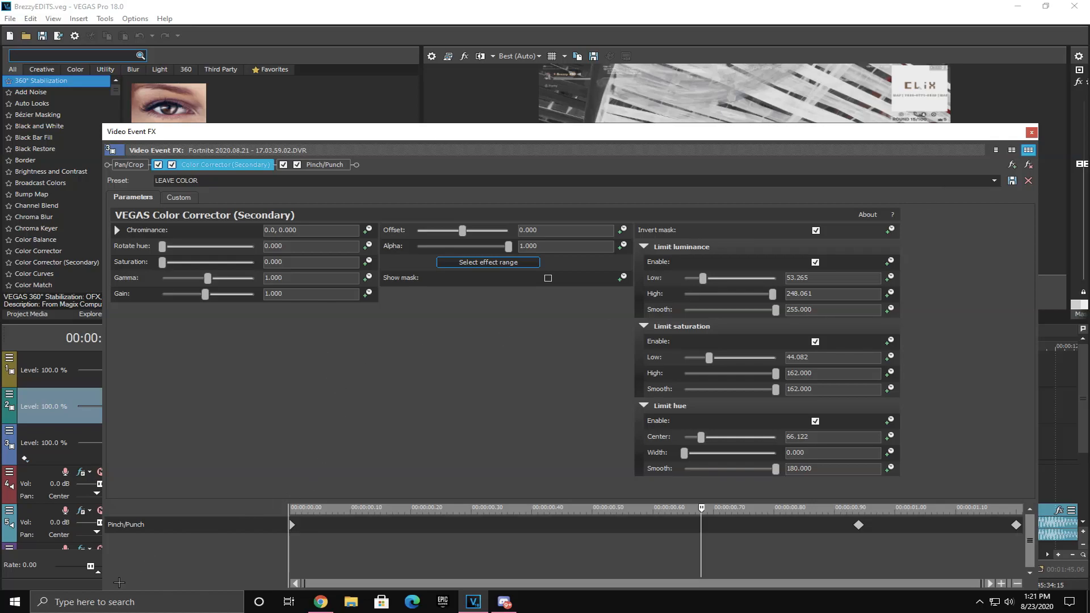
click(1031, 131)
Step: Try extending the gameplay clip under the ghost overlay past the cut at 00:00:09.59, and undo the change
click(621, 411)
click(608, 404)
scroll(607, 404, up, 5)
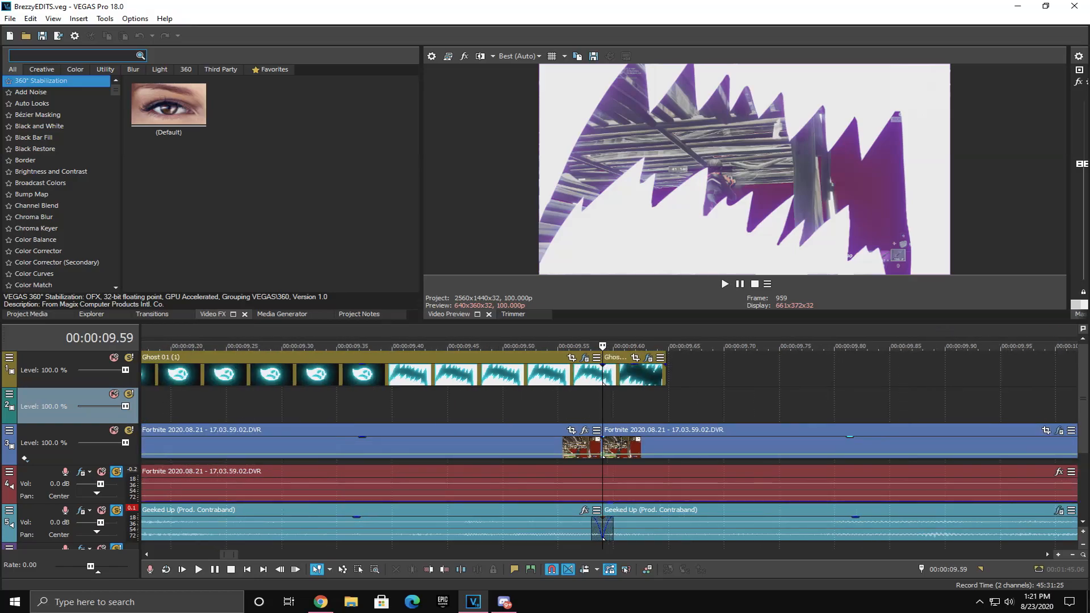
drag(599, 441, 605, 441)
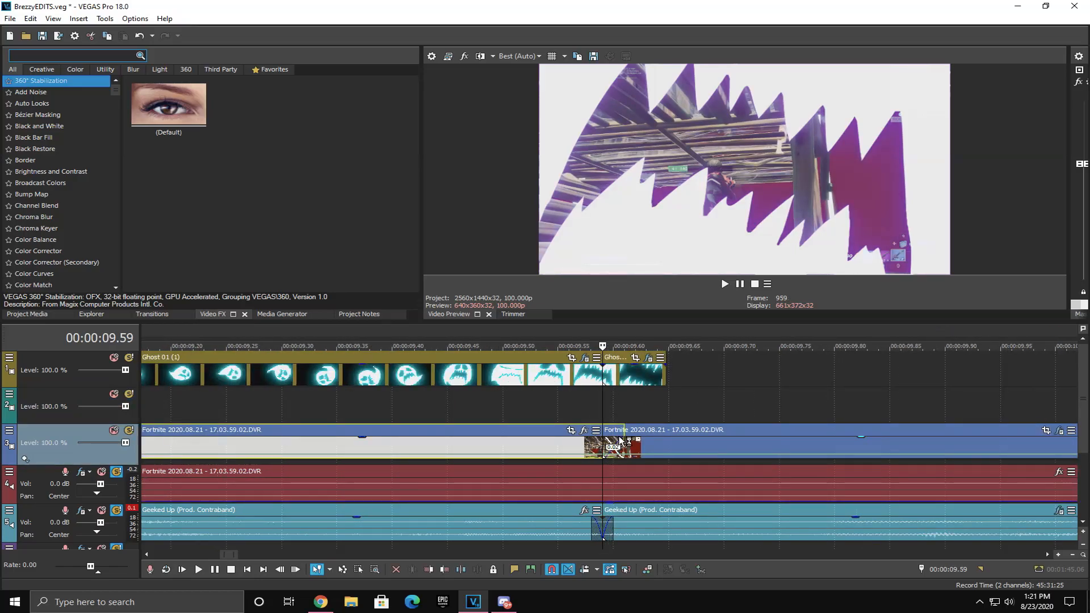
key(ctrl+z)
Step: Play back the edit from 00:00:09.54 through the desaturated section towards the beat drop marker
click(546, 406)
key(space)
key(space)
key(space)
key(space)
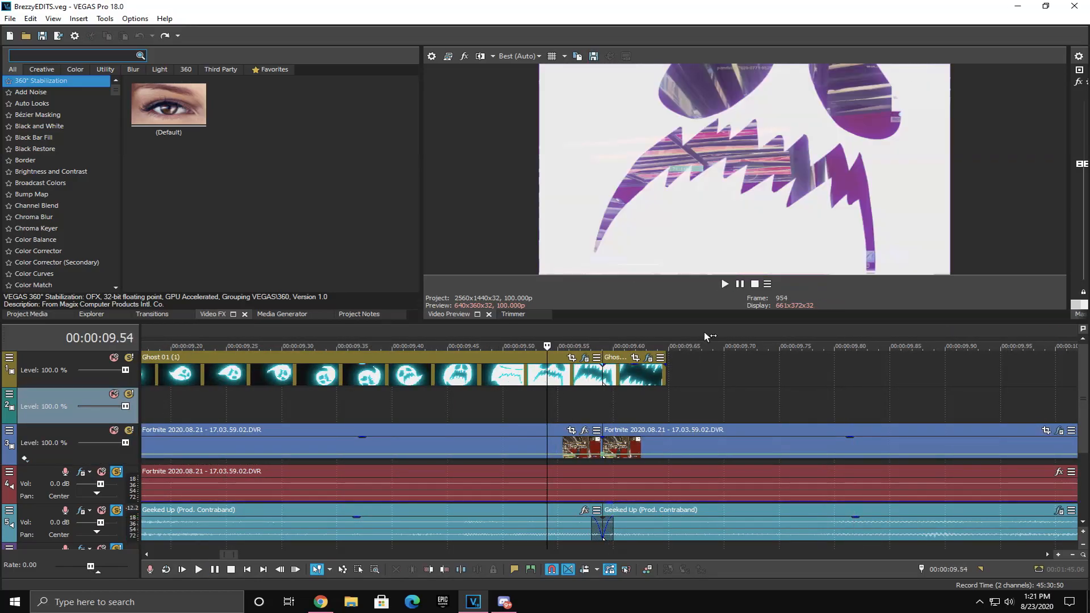
key(space)
key(space)
key(space)
scroll(769, 460, down, 1)
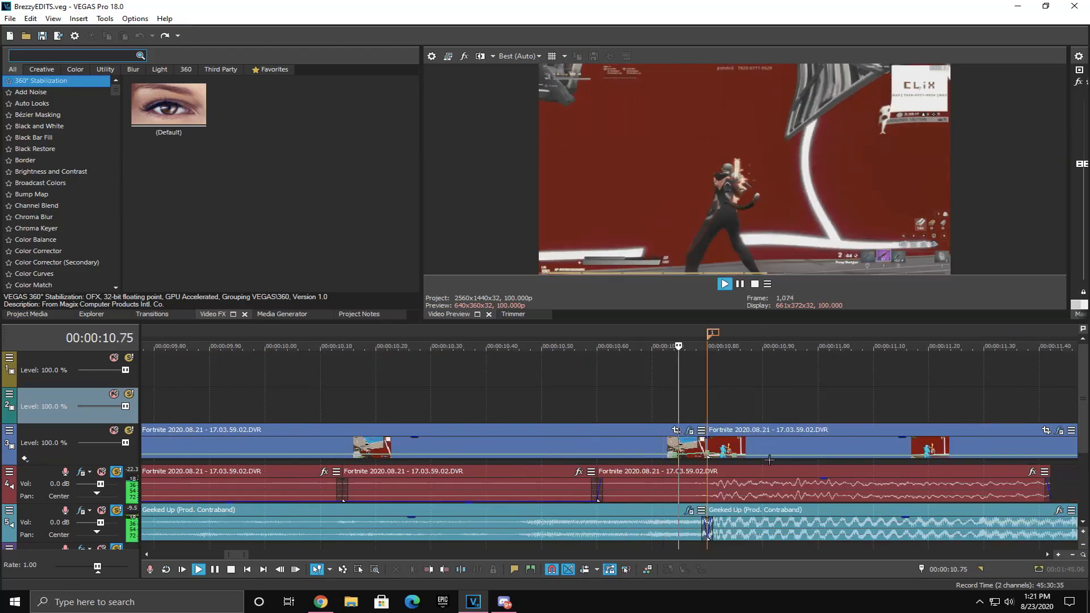
key(space)
scroll(762, 442, down, 1)
click(749, 406)
scroll(749, 406, down, 1)
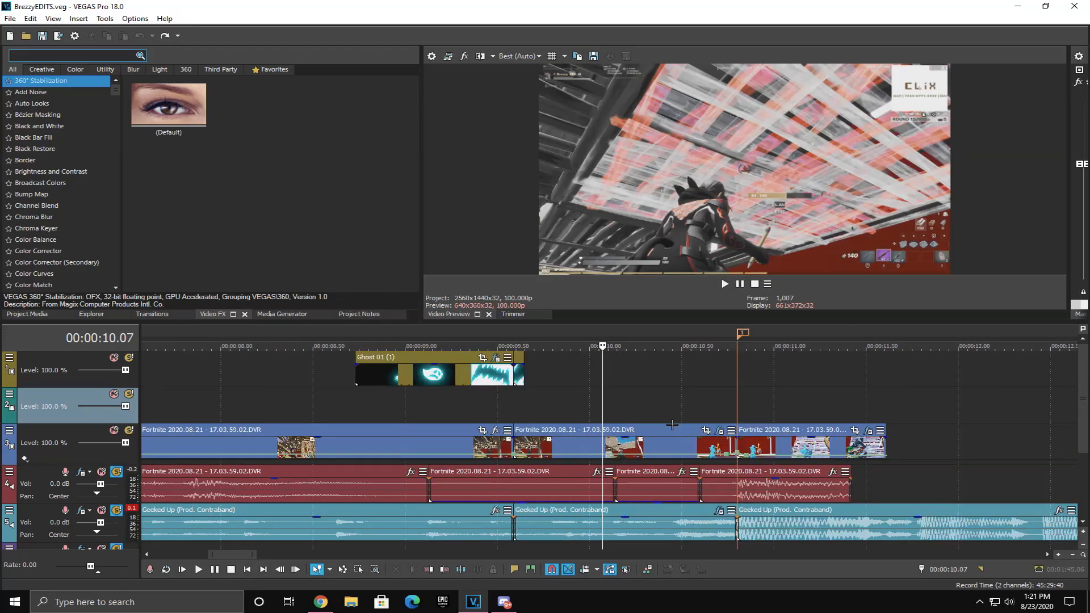
Step: Examine the ON PHONE preset's Resonant Filter settings on the Geeked Up segment before the beat drop, and close them
scroll(673, 489, up, 1)
click(722, 532)
key(space)
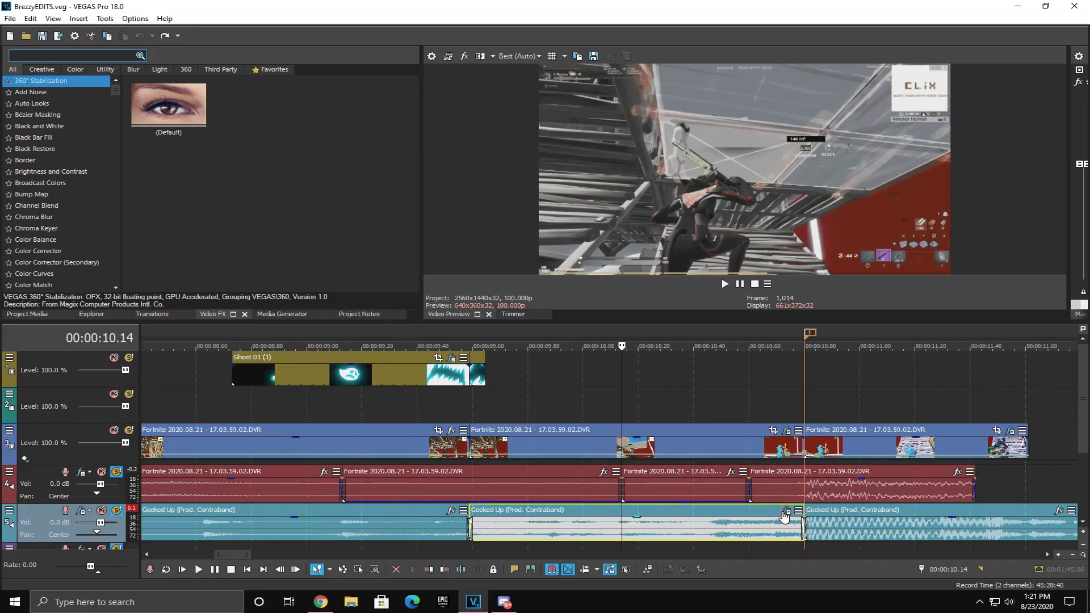
click(785, 512)
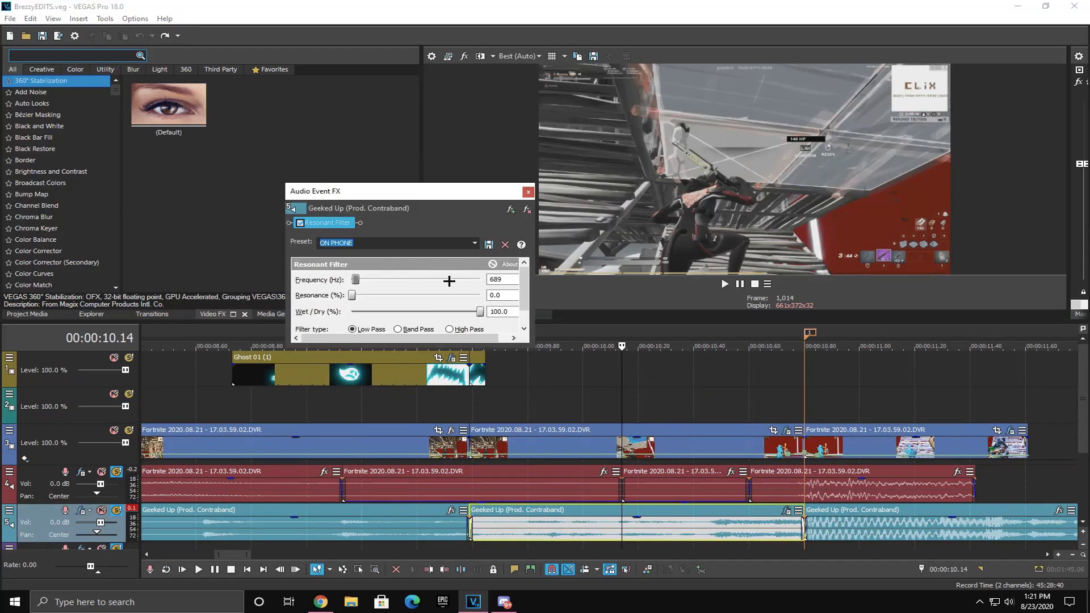
drag(536, 274, 671, 286)
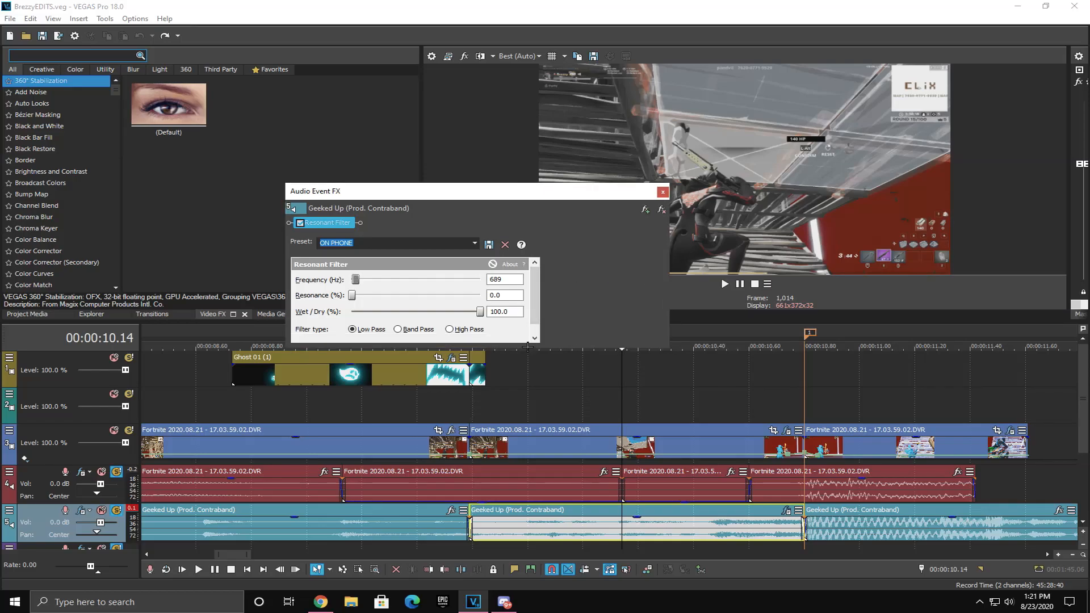
drag(536, 348, 537, 415)
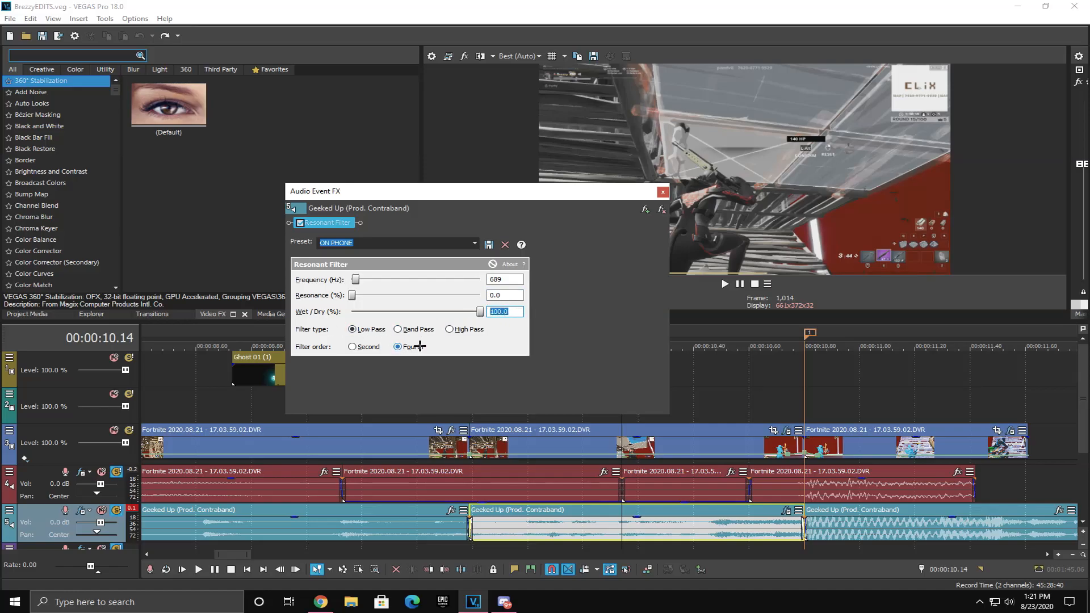
click(658, 190)
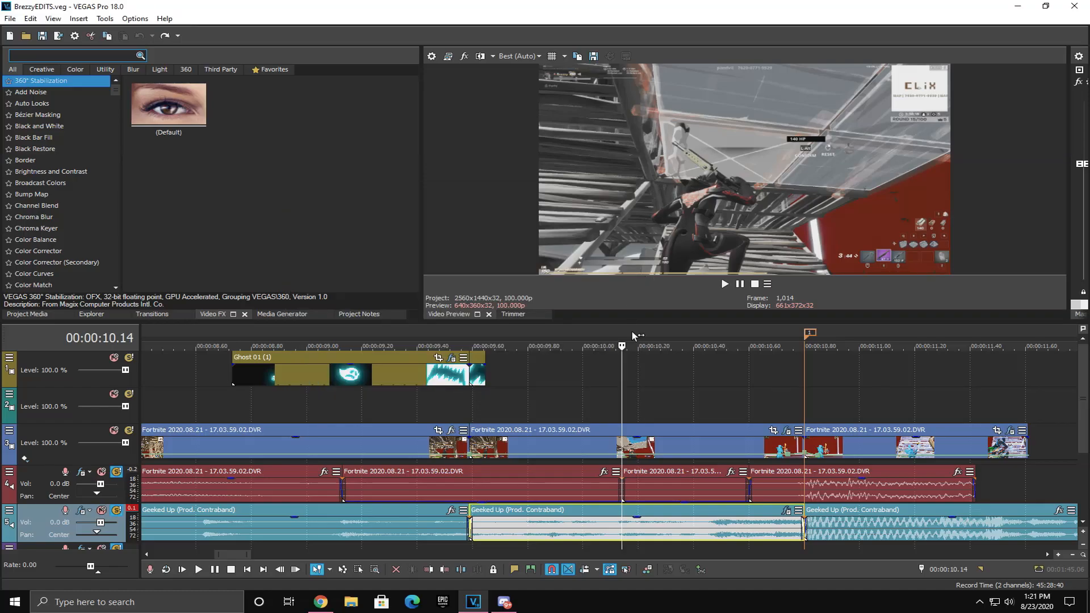
Step: Listen to the filtered Geeked Up segment from 00:00:10.14 leading into the beat drop
key(space)
key(space)
key(space)
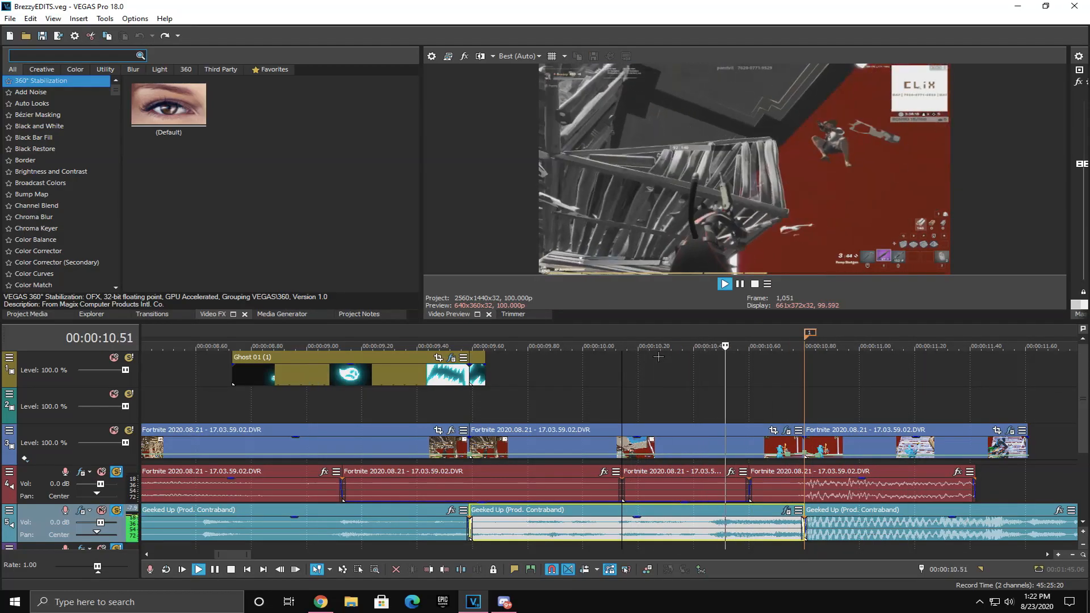
key(space)
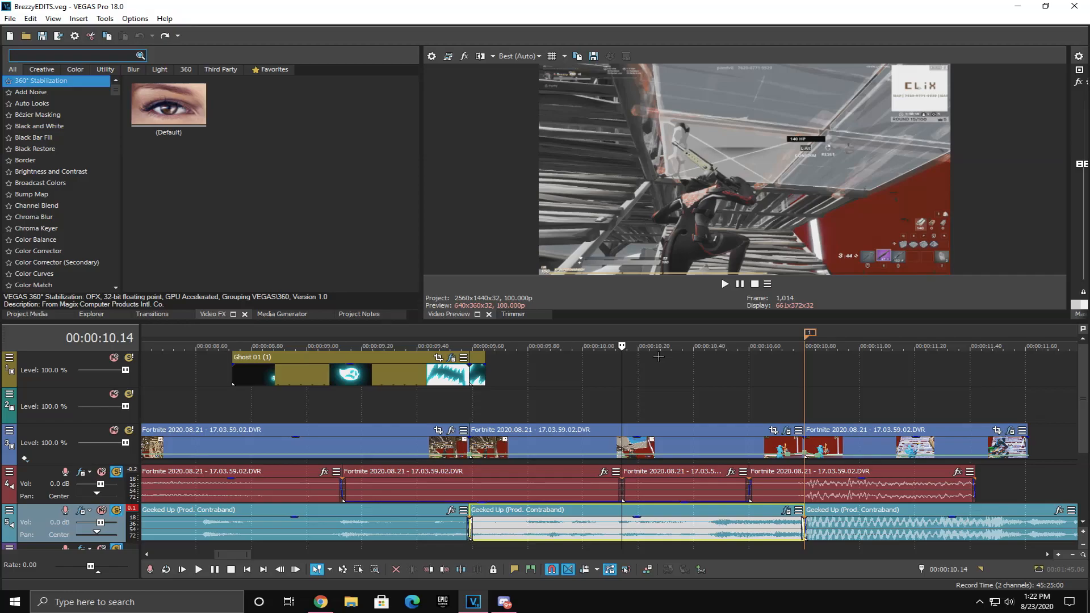
Step: Go to the beat drop marker at 00:00:10.80 and examine the song's waveform around it
click(810, 333)
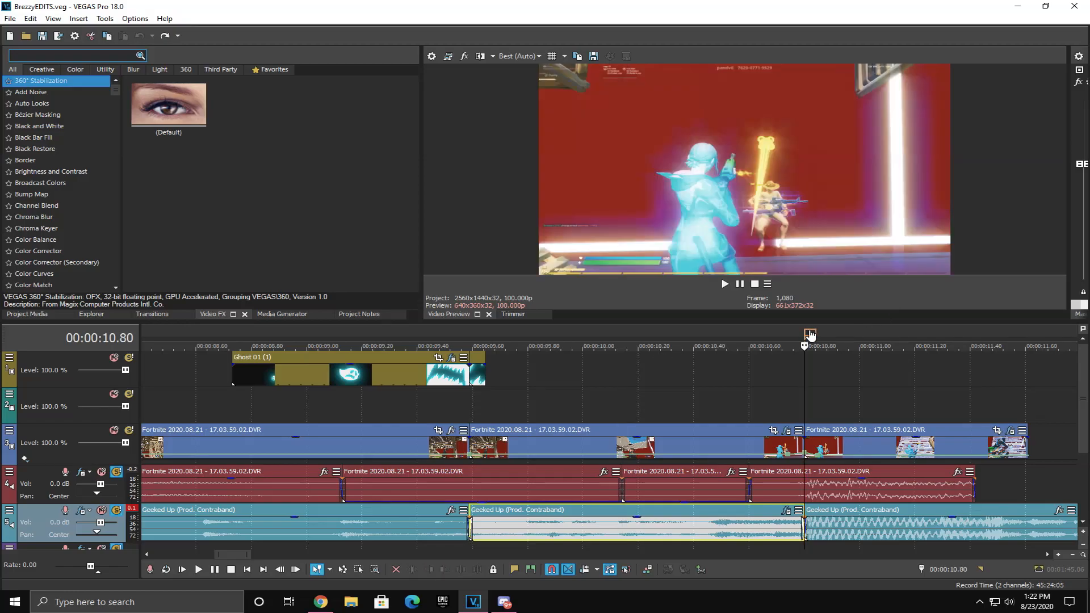
scroll(793, 510, up, 2)
scroll(682, 518, down, 2)
scroll(642, 530, up, 1)
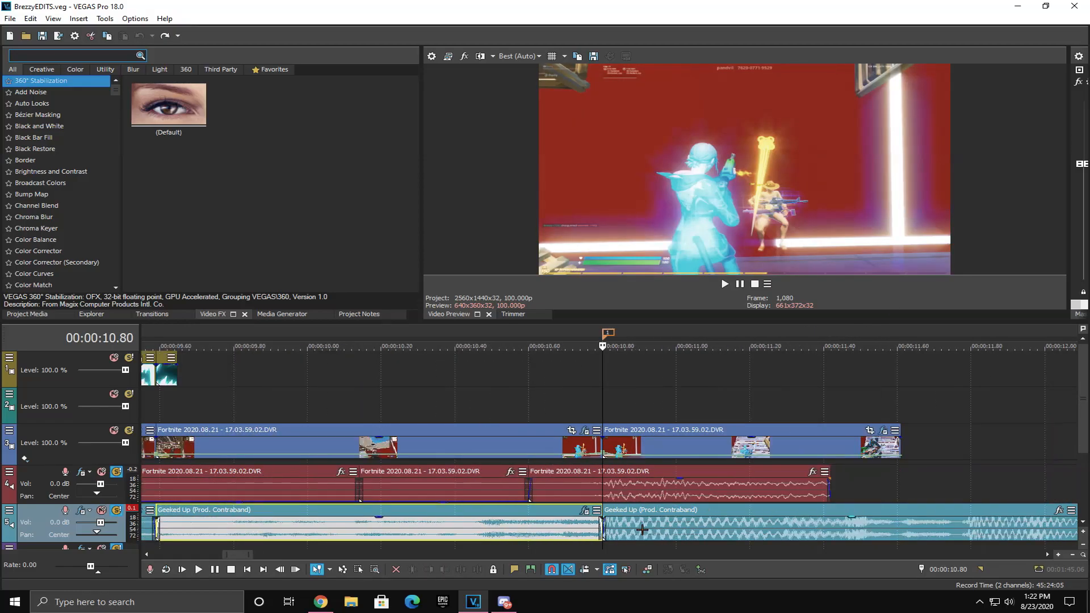
scroll(642, 529, down, 3)
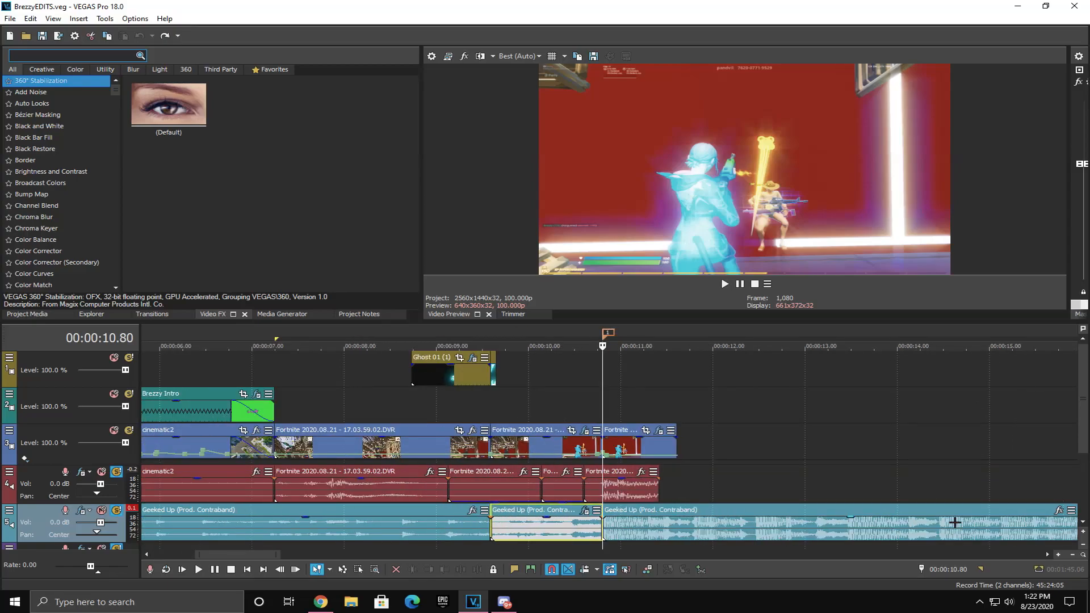
Step: Play back the song and gameplay from the ghost overlay through the beat drop
click(452, 528)
key(space)
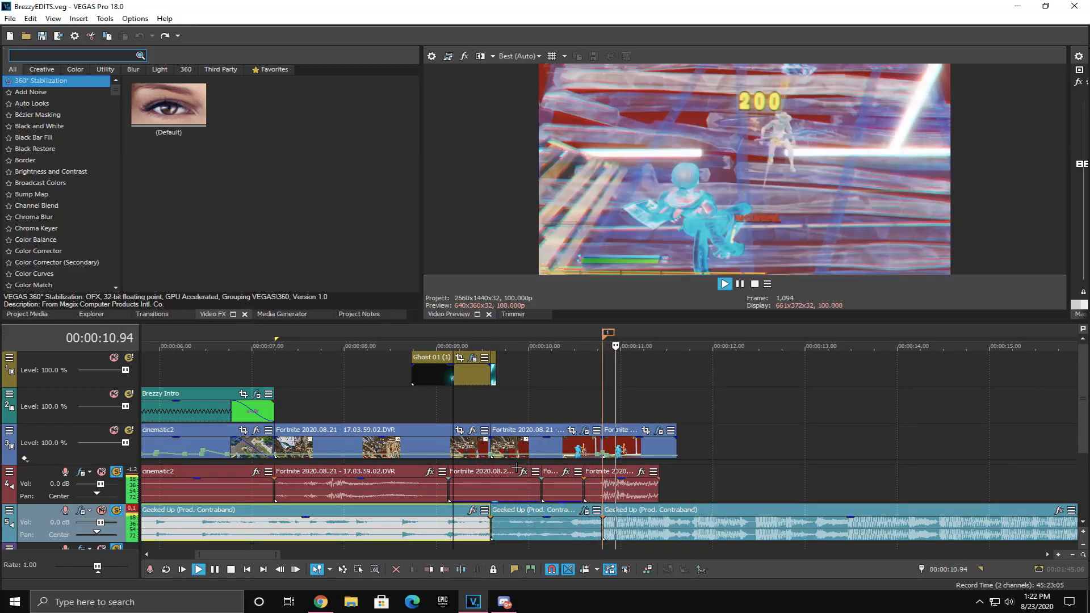
key(space)
key(space)
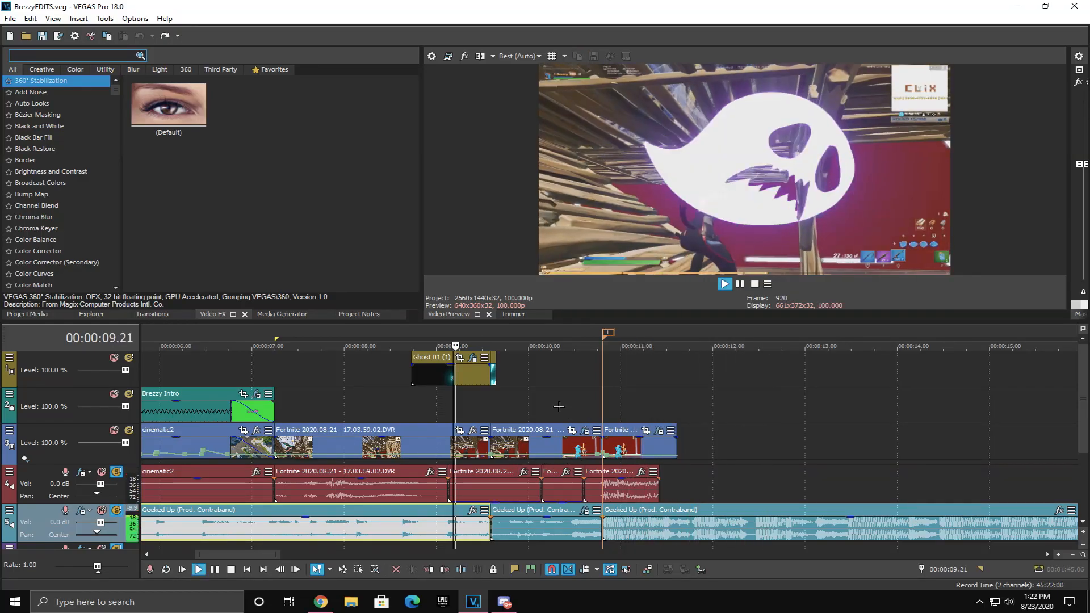
Step: Mark the range over the desaturated clip before the beat drop and return to the marker at 00:00:10.80
click(579, 399)
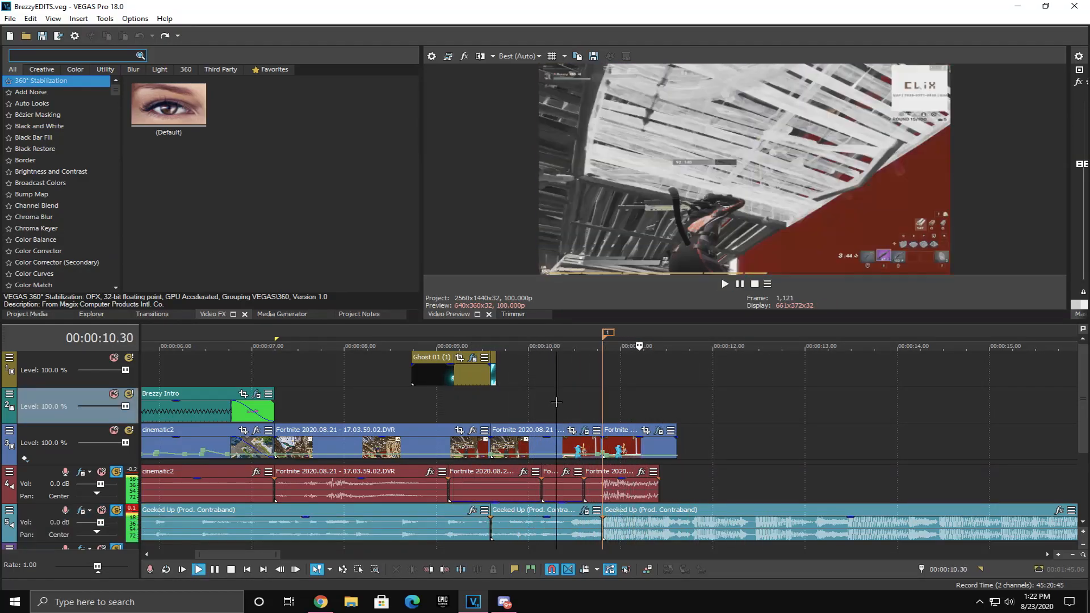
scroll(603, 393, up, 4)
drag(351, 398, 661, 400)
click(716, 334)
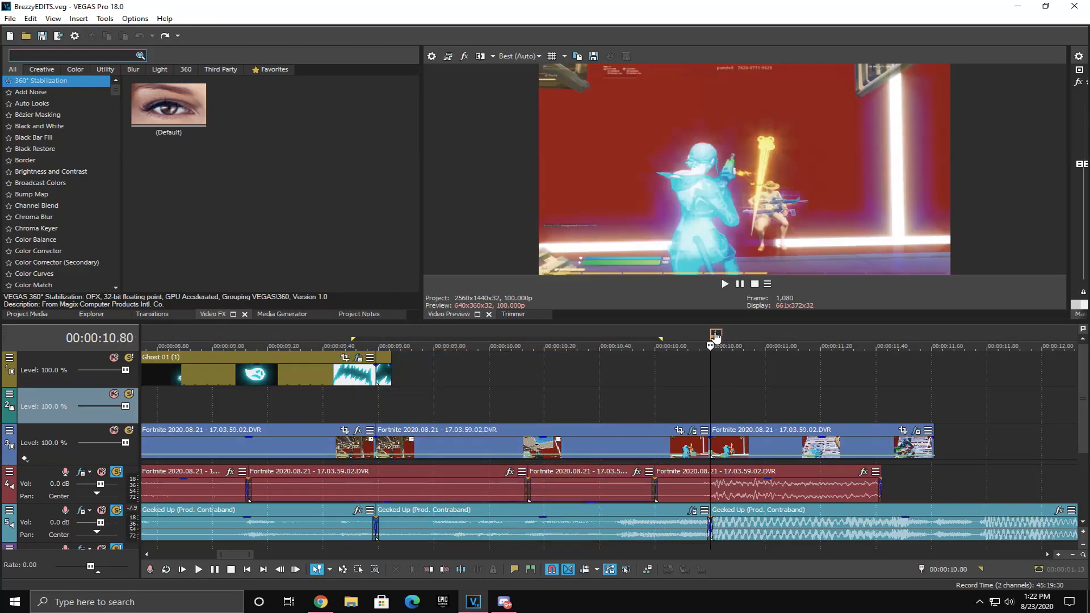
scroll(759, 430, up, 1)
key(space)
key(space)
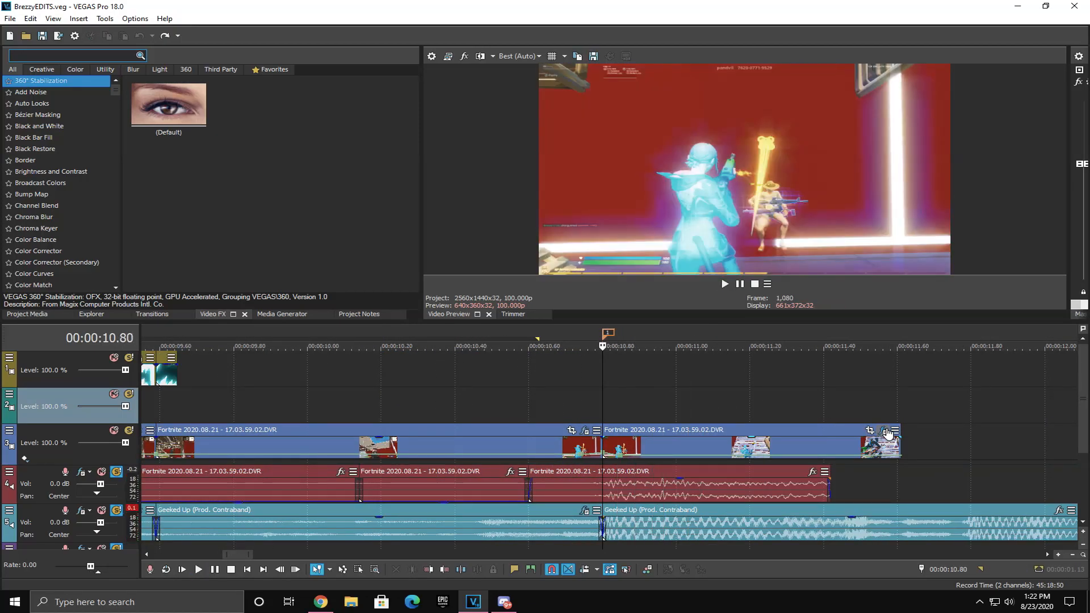
Step: Check the event effects of the gameplay clip after the beat drop, close them, and return to the marker at 00:00:10.80
click(883, 431)
click(1031, 132)
drag(624, 379, 779, 348)
mouse_move(701, 400)
mouse_down()
mouse_move(754, 392)
mouse_move(713, 388)
mouse_up()
click(608, 335)
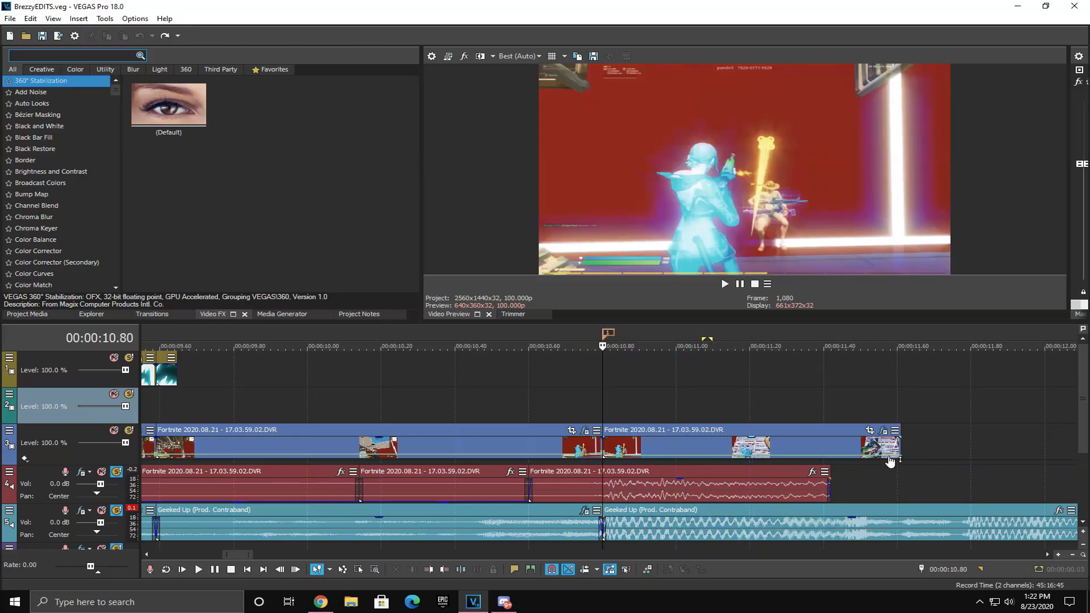
Step: Move to the end of the gameplay clip after the beat drop and open its event effects
drag(849, 410, 868, 408)
click(691, 396)
click(886, 441)
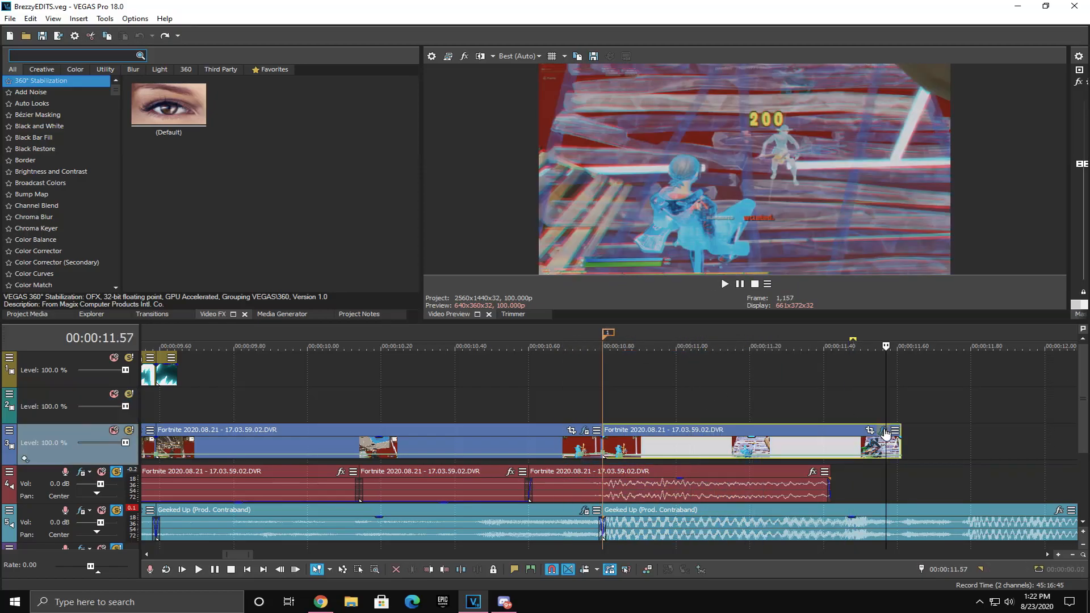
click(632, 410)
click(883, 429)
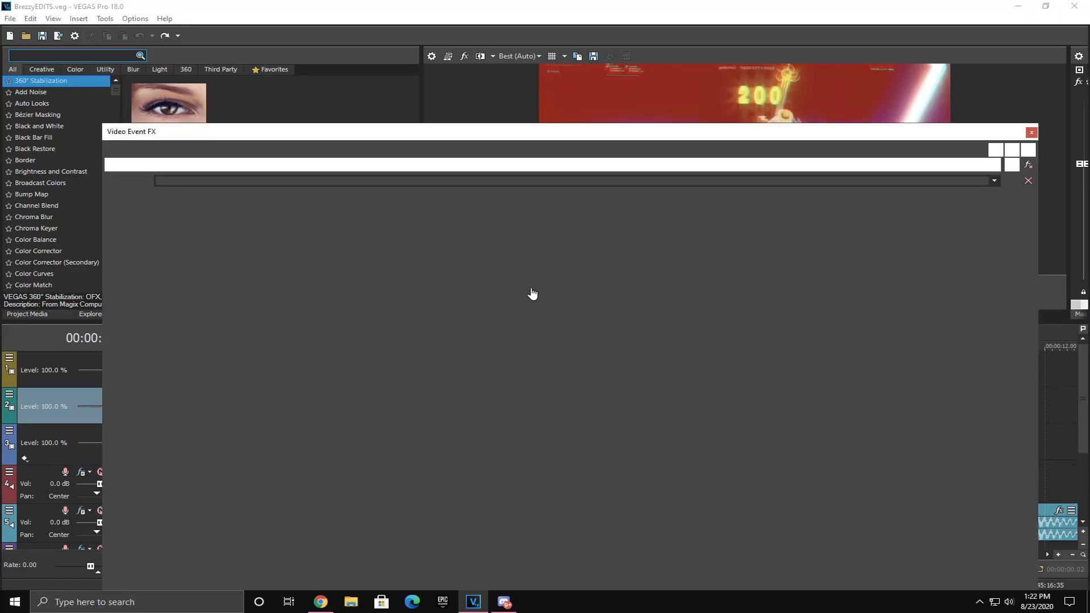
Step: Look through the S_Shake, S_Flicker and S_Glint settings in the clip's effect chain
click(193, 164)
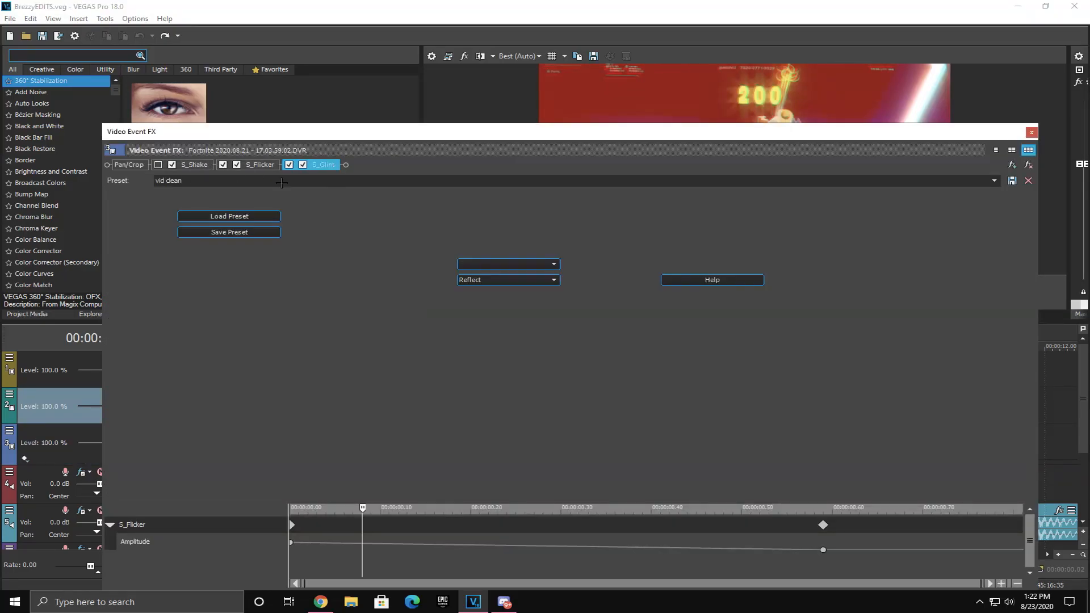
click(256, 164)
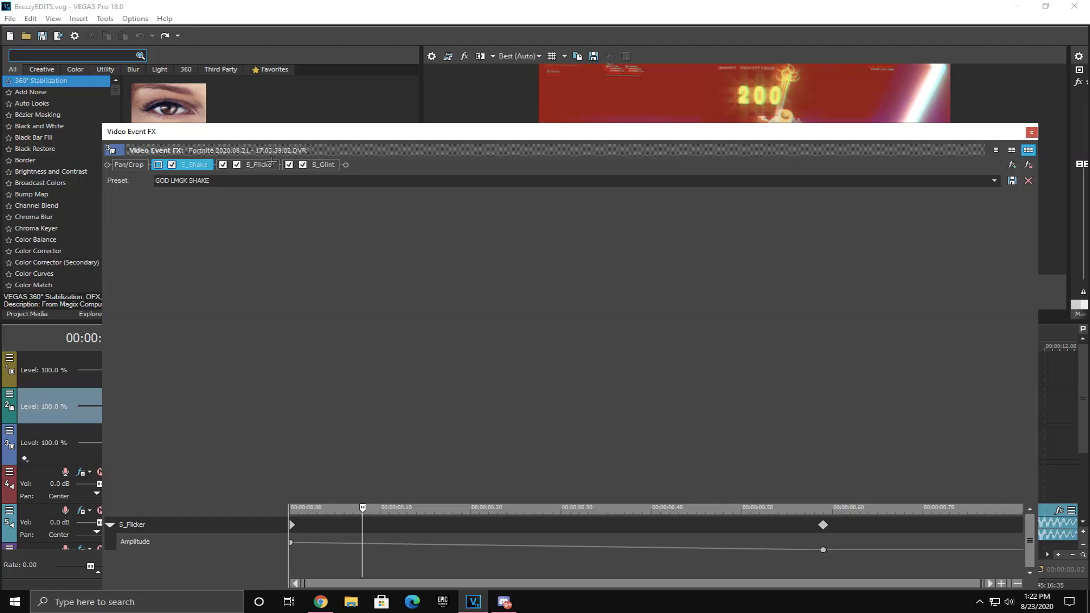
click(320, 165)
click(194, 165)
click(245, 164)
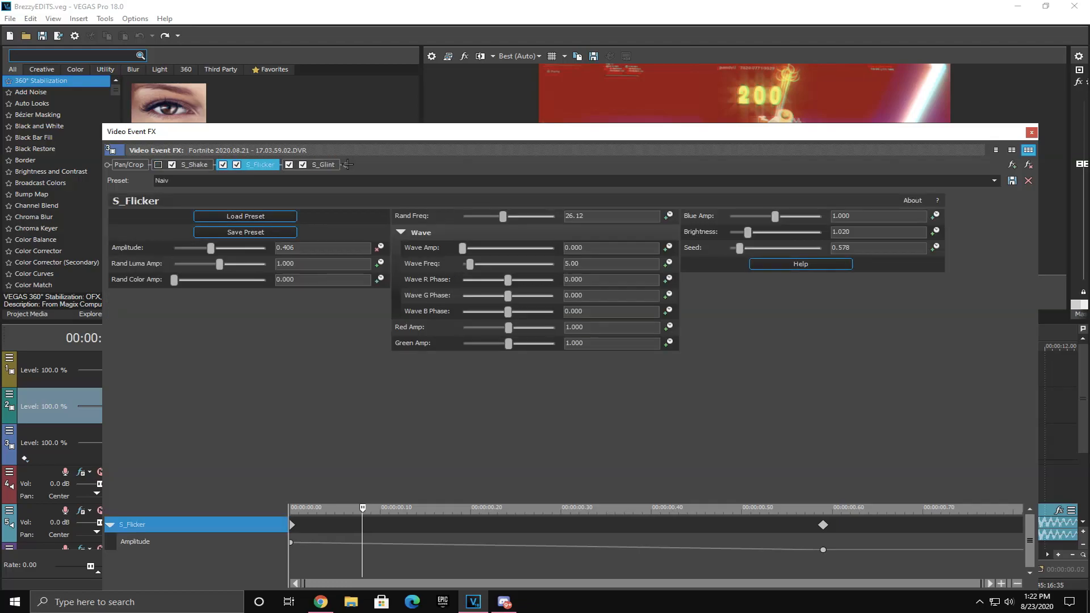
click(338, 164)
click(203, 165)
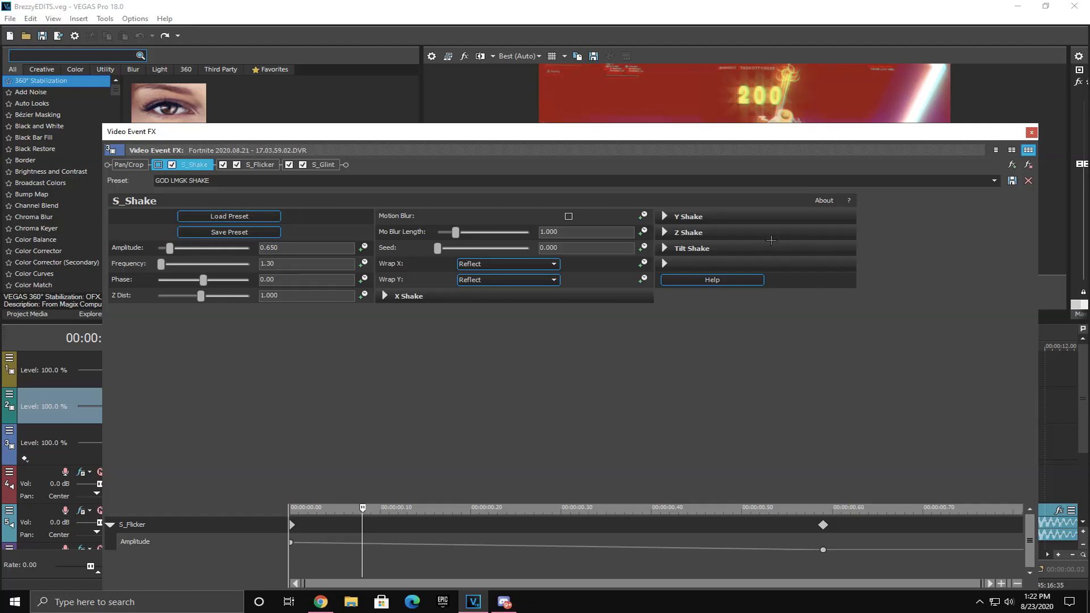
click(246, 164)
click(193, 164)
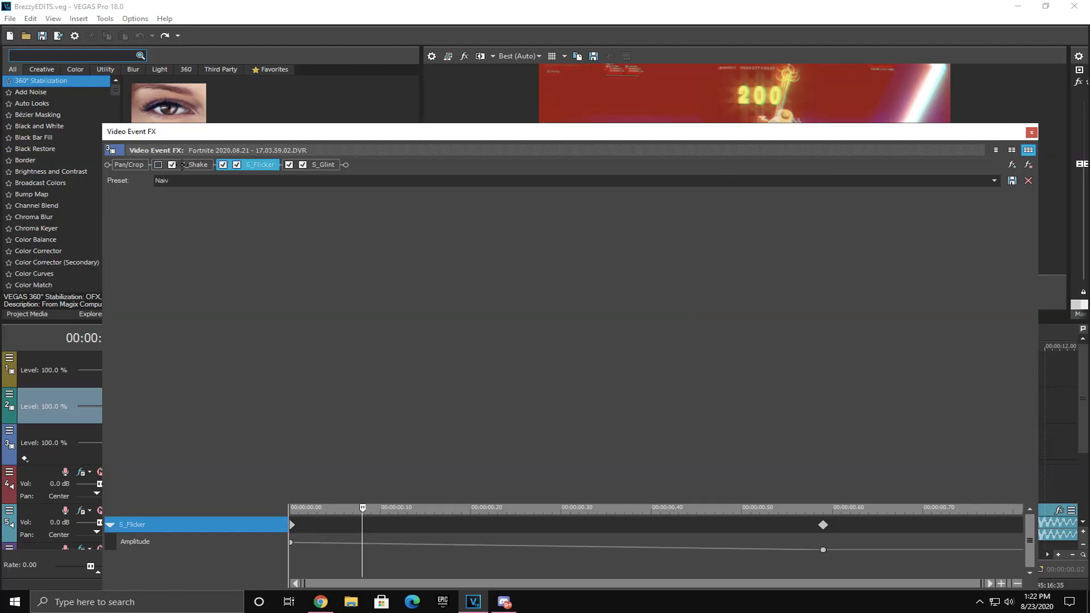
Step: Expand and examine the Y Shake, Z Shake and Tilt Shake parameters of S_Shake
click(665, 216)
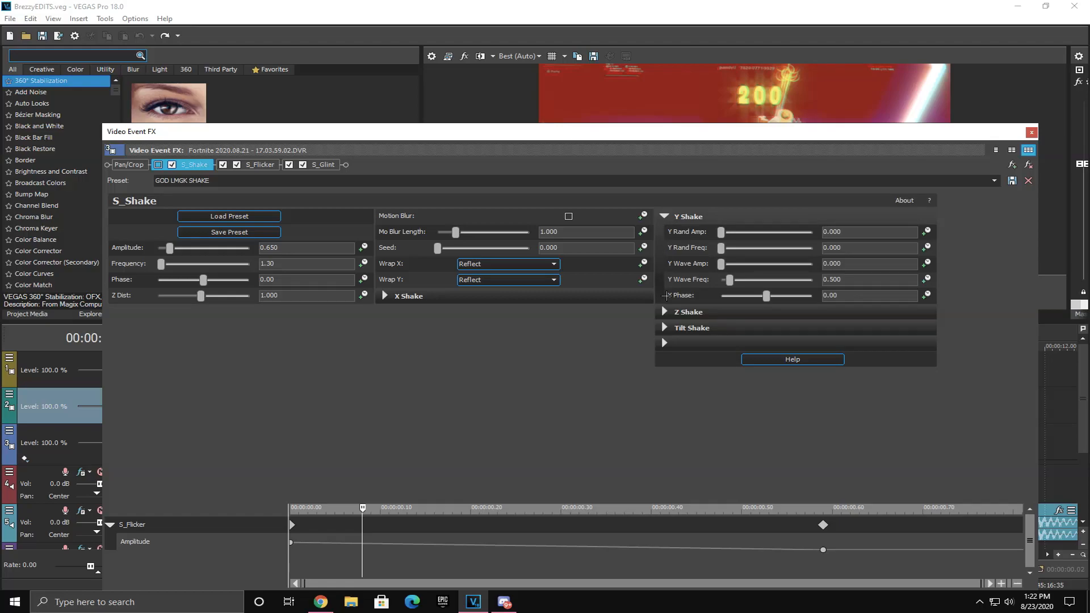
click(664, 312)
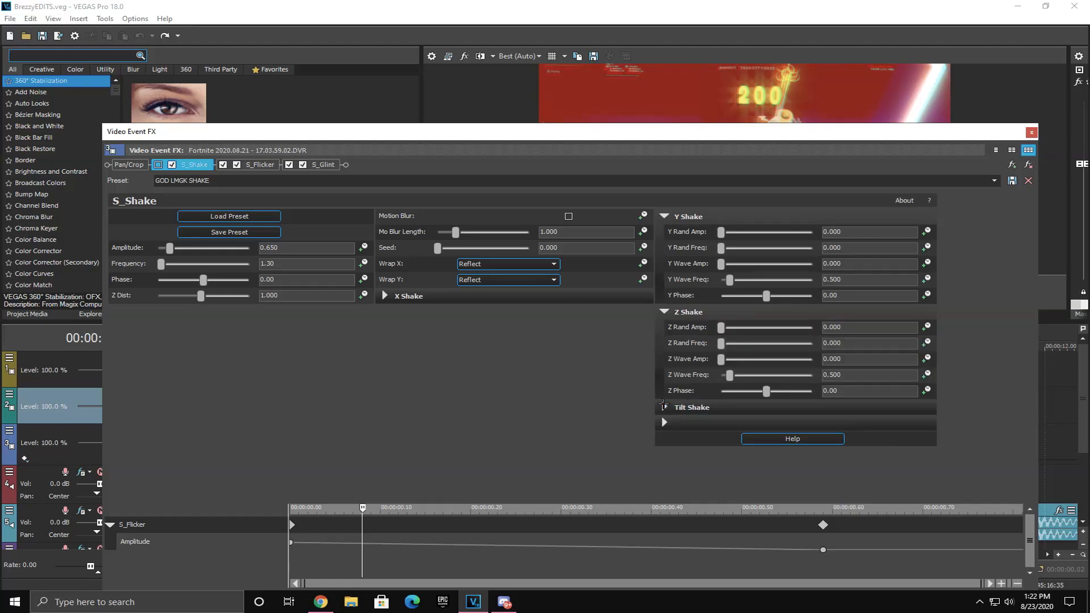
click(663, 407)
scroll(625, 379, down, 1)
scroll(482, 339, up, 1)
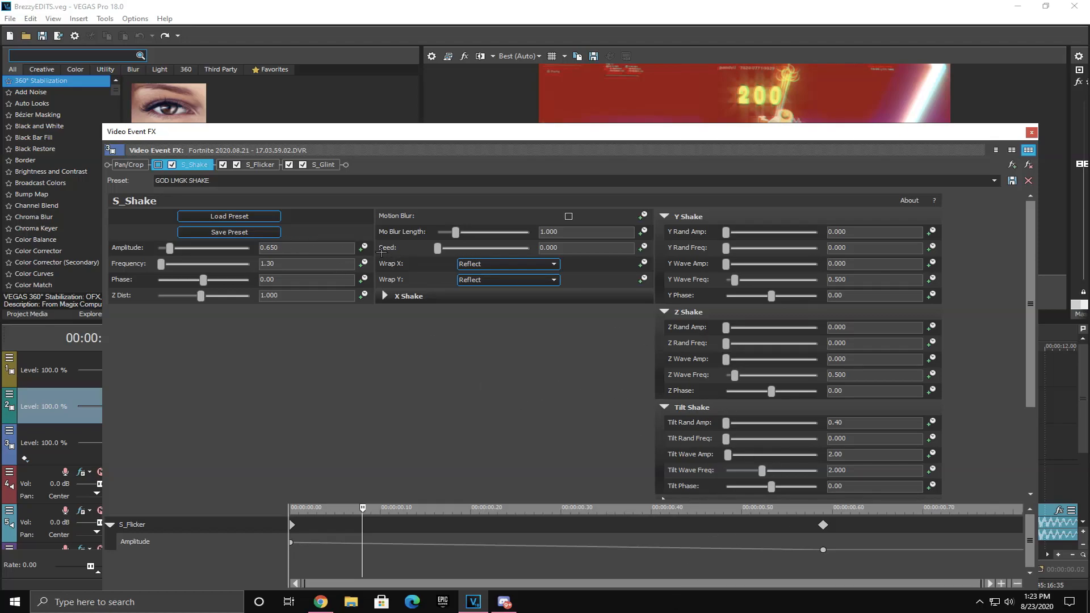
Step: Animate the S_Shake amplitude and set it to 0.000 at the end of the clip
click(363, 247)
drag(309, 554, 1086, 561)
drag(169, 248, 157, 248)
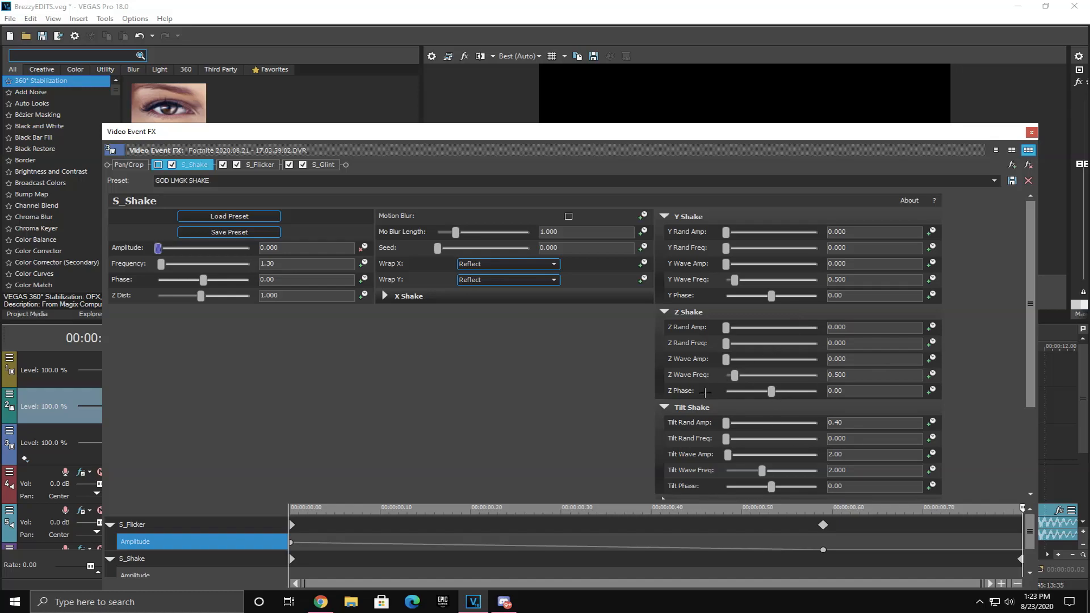
scroll(997, 316, down, 1)
scroll(998, 316, up, 1)
scroll(997, 317, down, 1)
scroll(996, 317, up, 1)
scroll(996, 317, down, 1)
scroll(995, 318, up, 1)
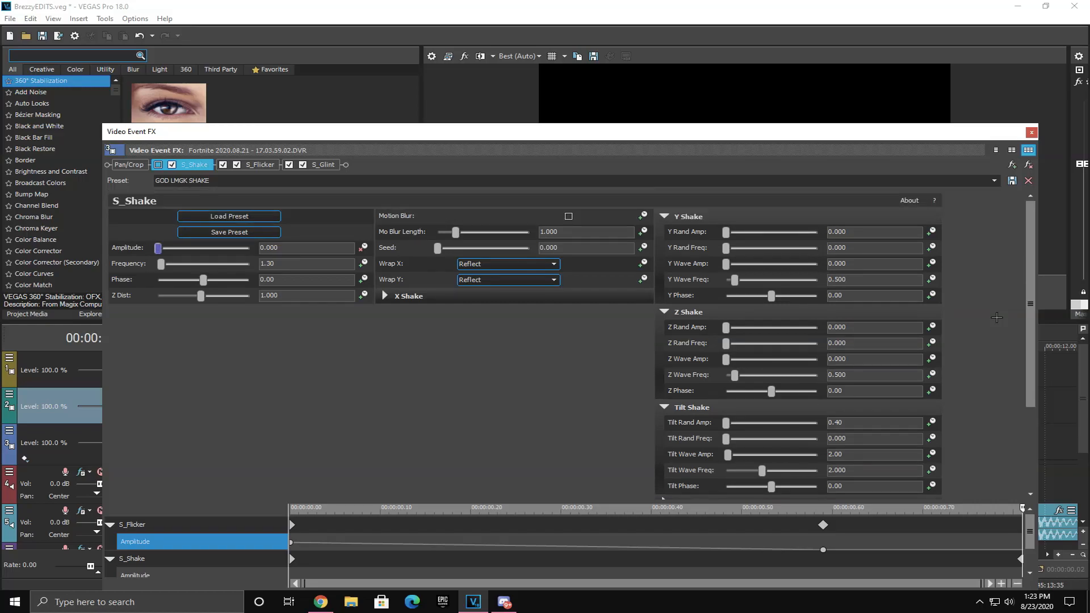
Step: Examine the S_Flicker settings and amplitude at its first and last keyframes
click(250, 164)
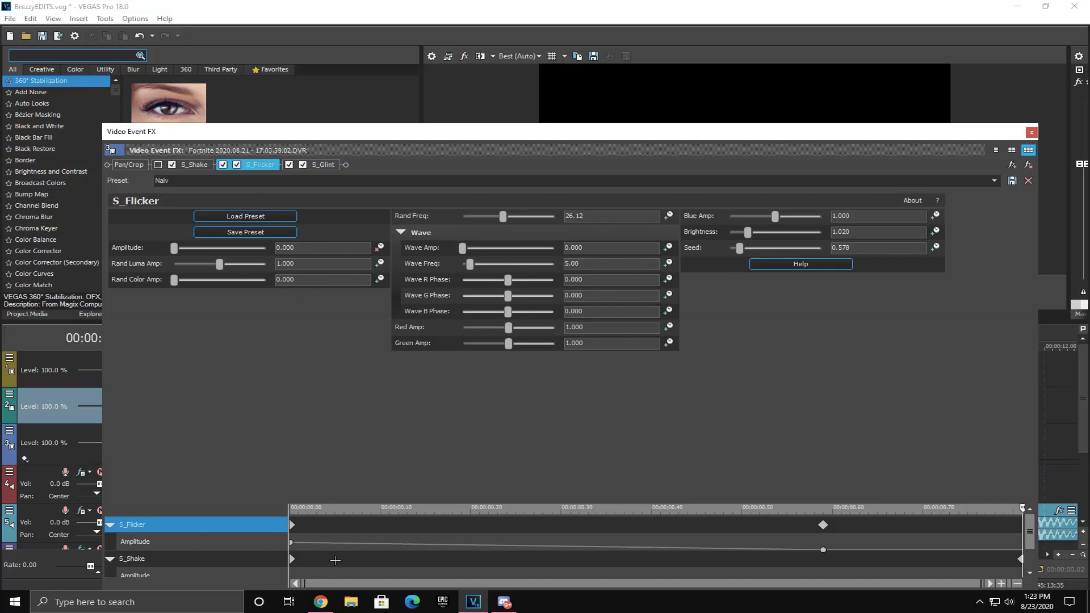
click(305, 525)
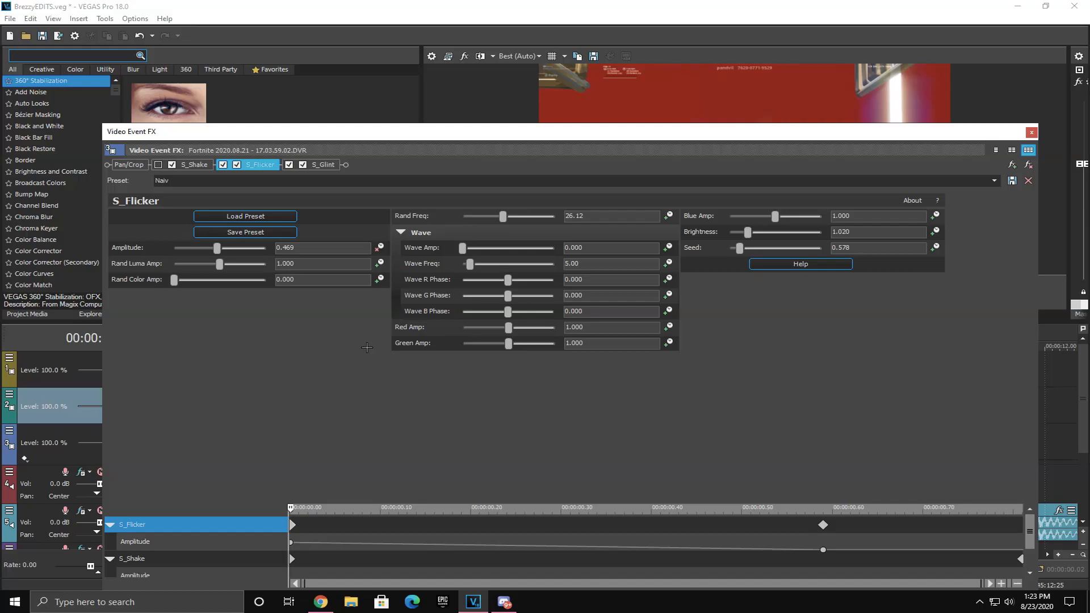
click(823, 525)
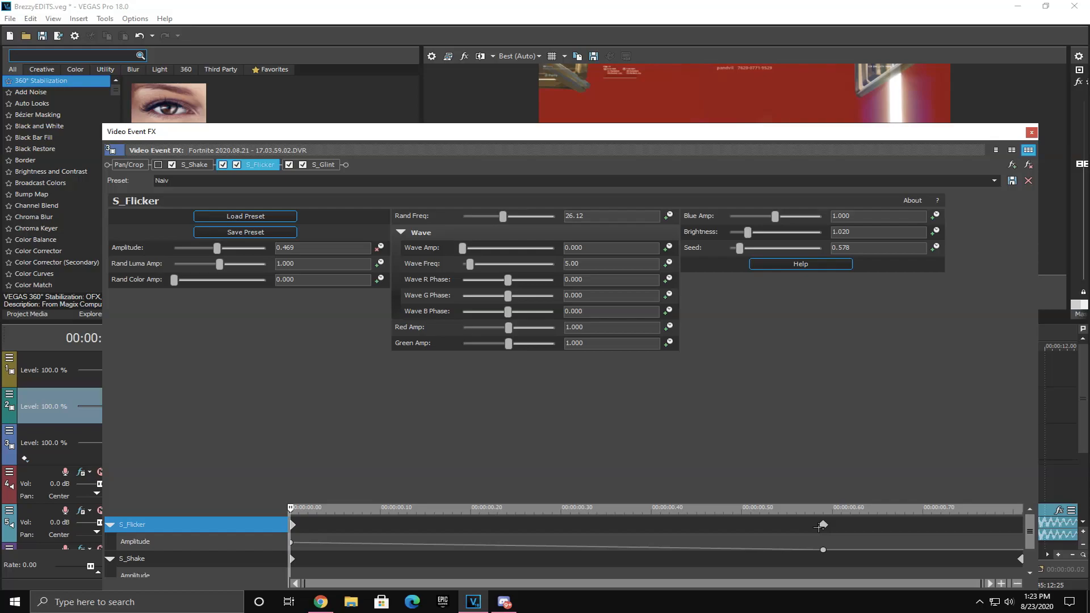
Step: Examine the S_Glint settings including the Size Details, and close the event effects
click(336, 165)
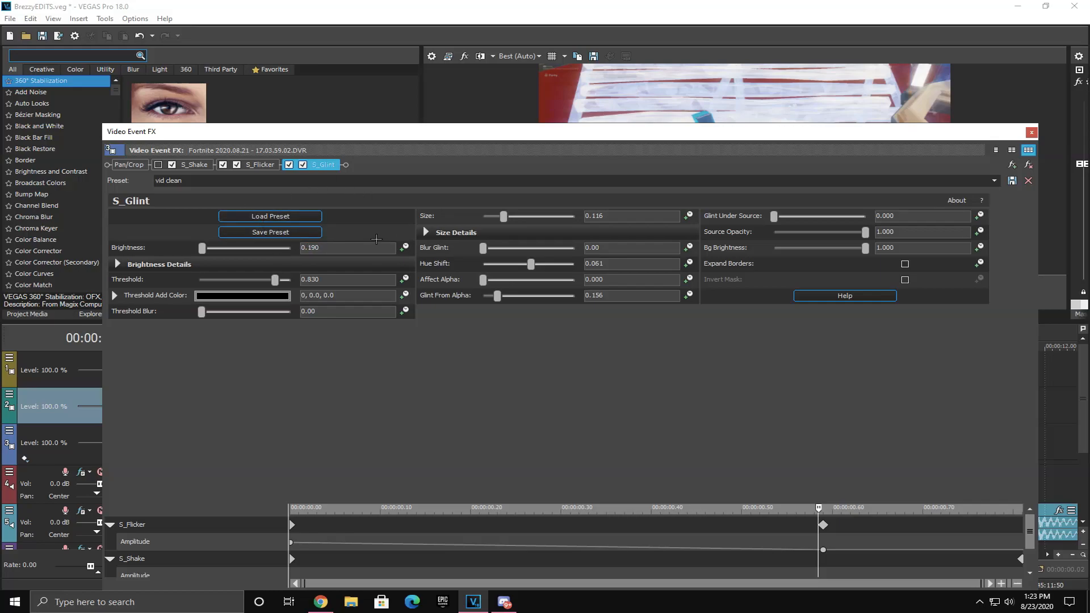
click(424, 232)
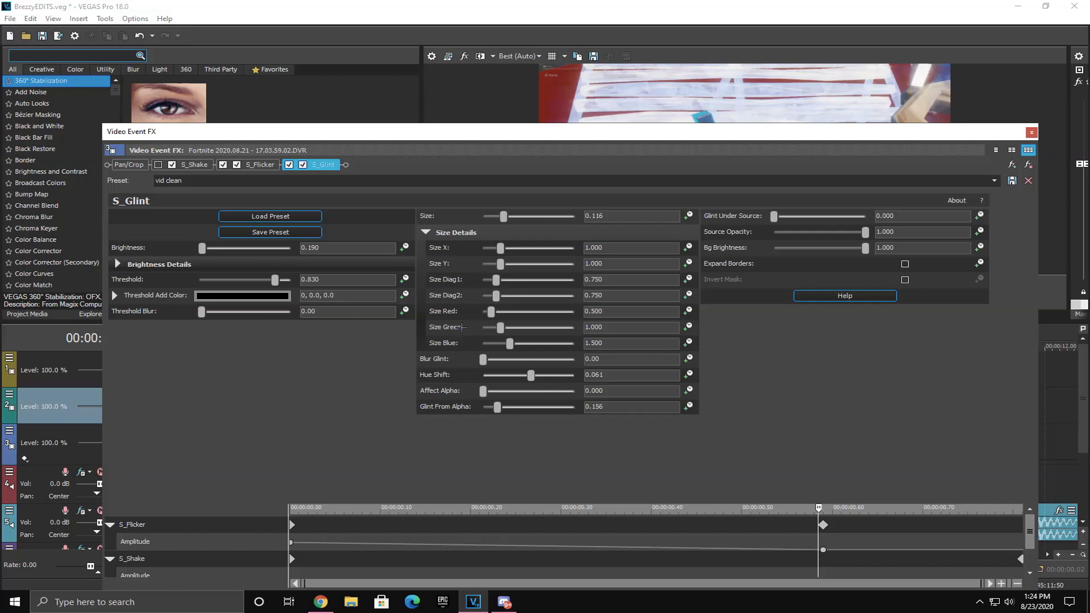
click(1031, 132)
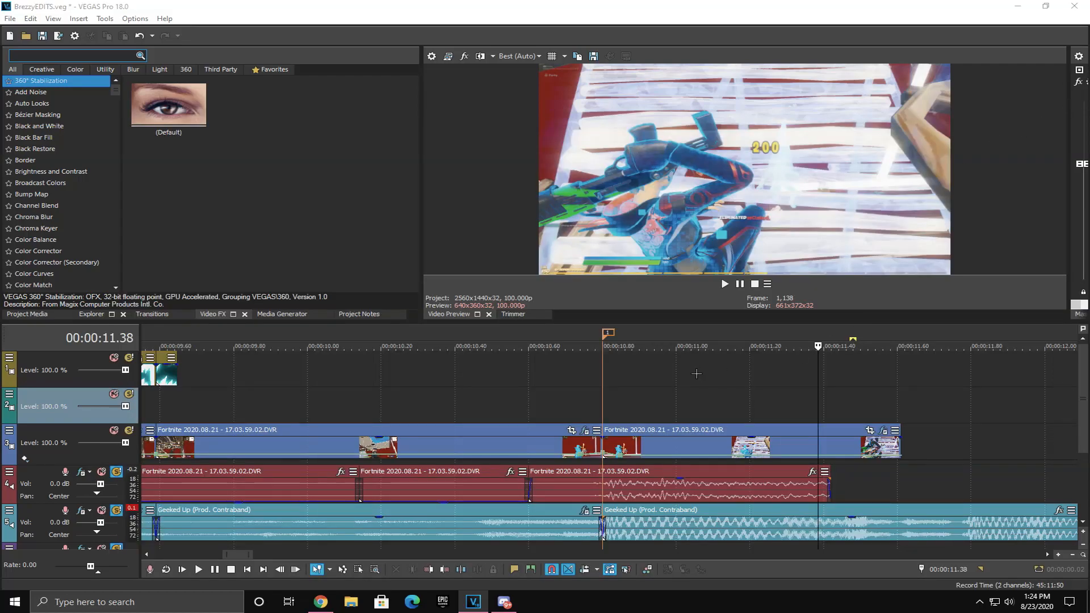
Step: At the 00:00:10.80 marker, compare the gameplay clip with S_Glint switched off and back on, and close its effects
click(604, 395)
scroll(604, 395, up, 2)
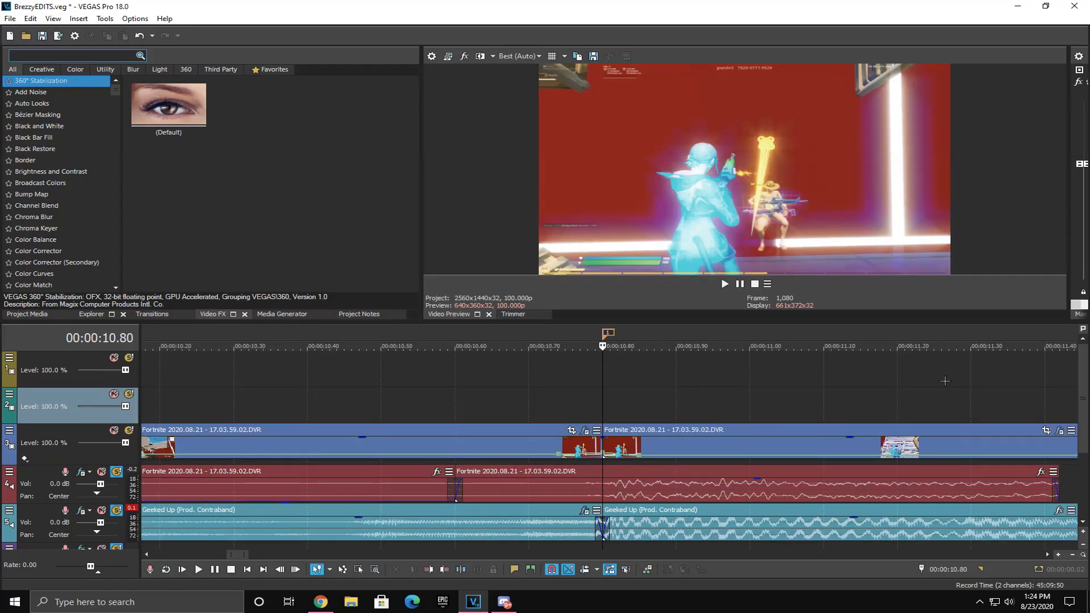
click(1059, 430)
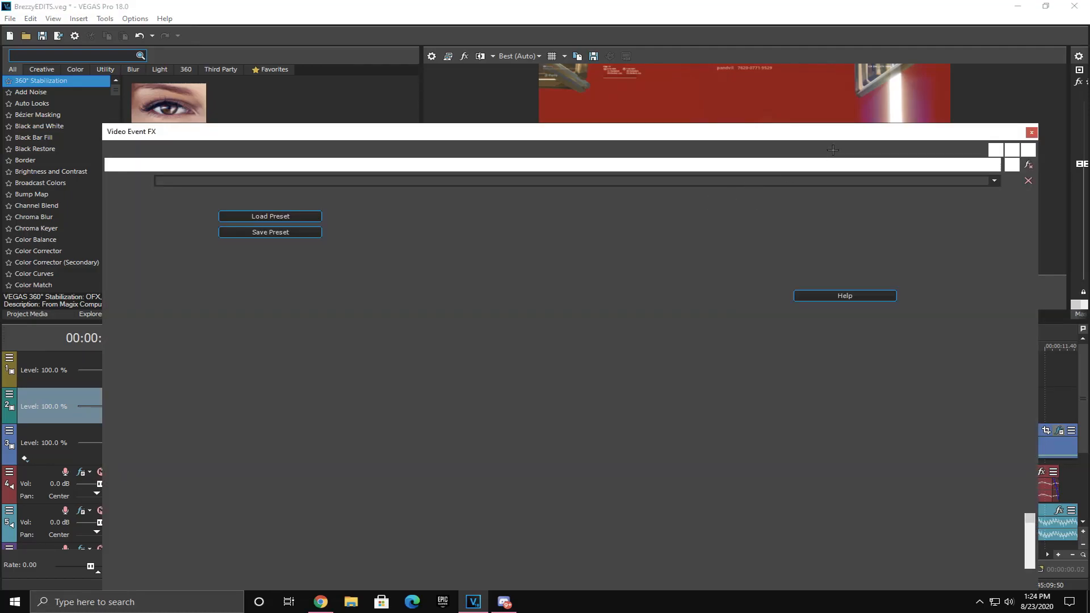
drag(732, 214, 431, 341)
click(292, 337)
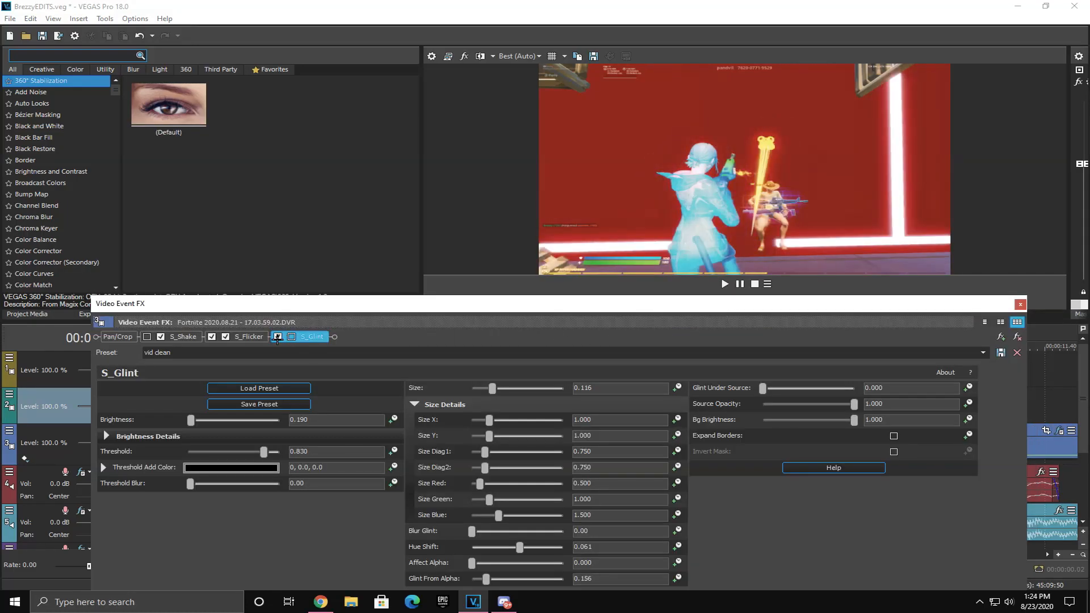
click(287, 338)
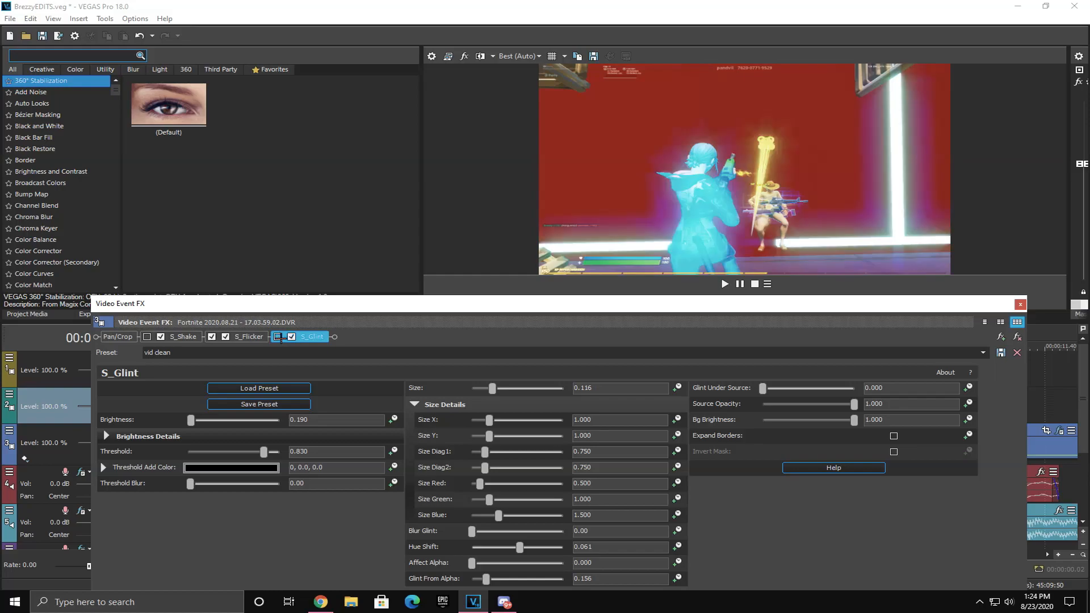
click(1019, 304)
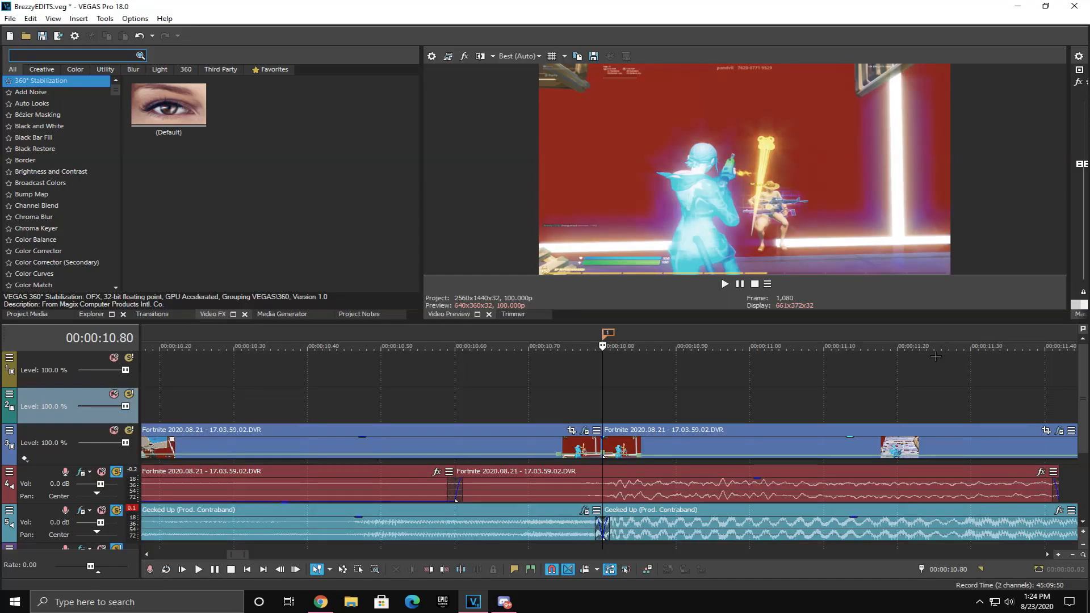
Step: Play back the beat drop and mark the range from 00:00:10.60 to the end of the last gameplay clip
click(560, 389)
scroll(560, 389, down, 3)
key(space)
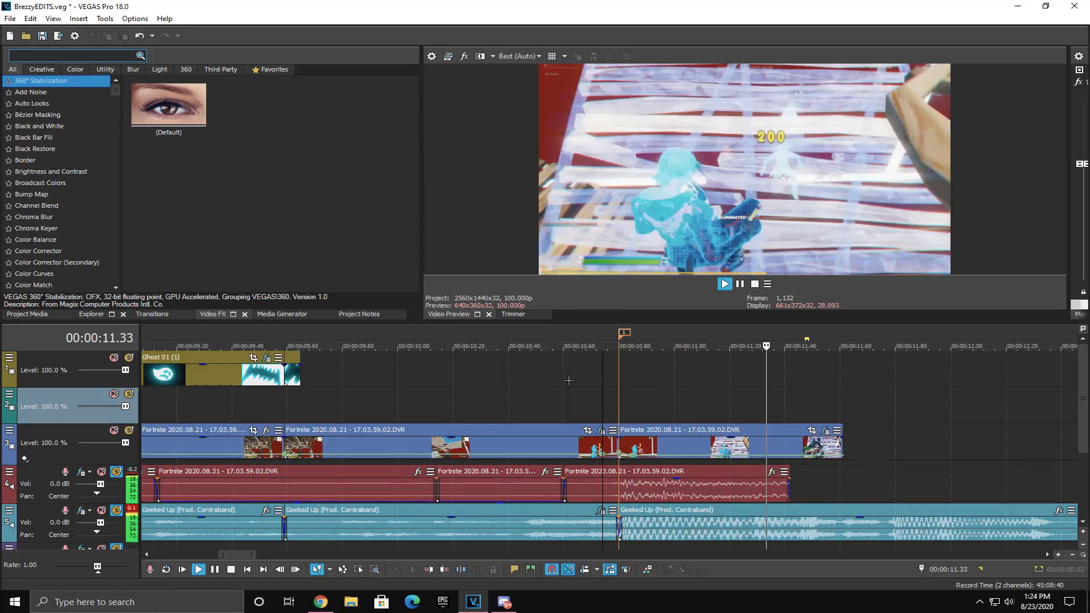
key(space)
drag(563, 340, 842, 343)
key(space)
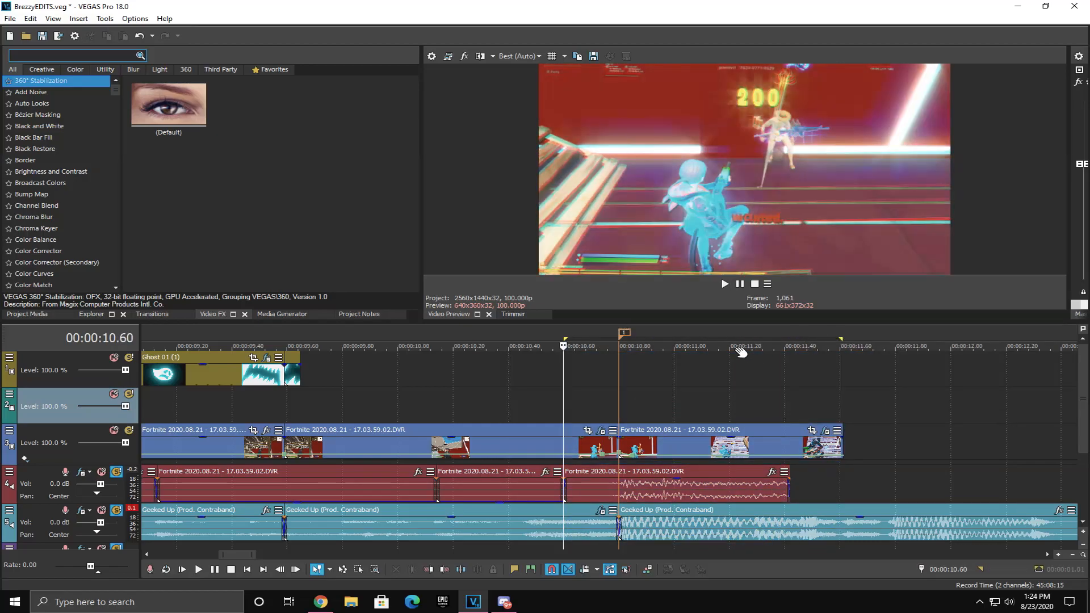
Step: Step through the gameplay from 00:00:10.60 across the beat drop to examine its shake, flicker and glint
key(Right)
key(Right)
key(Right)
key(Right)
key(Right)
key(Right)
key(Right)
key(Right)
key(Right)
key(Right)
key(Right)
key(Right)
key(Right)
key(Right)
key(Right)
key(Right)
key(Right)
key(Right)
key(Right)
key(Right)
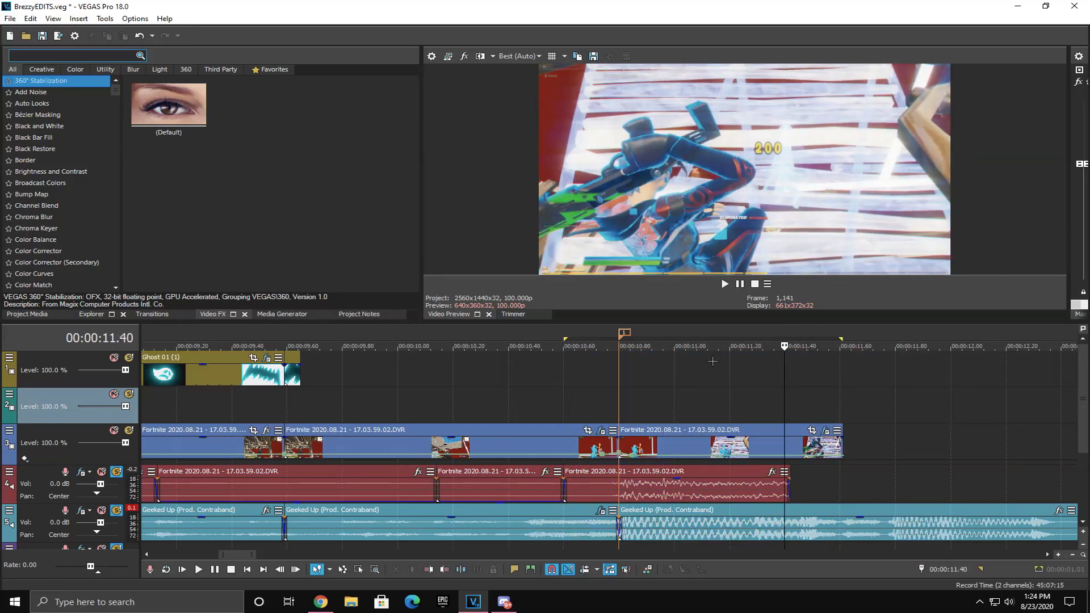
Step: Play the range from 00:00:10.60 to about 00:00:11.54, and return to the beat drop marker at 00:00:10.80
key(o)
key(space)
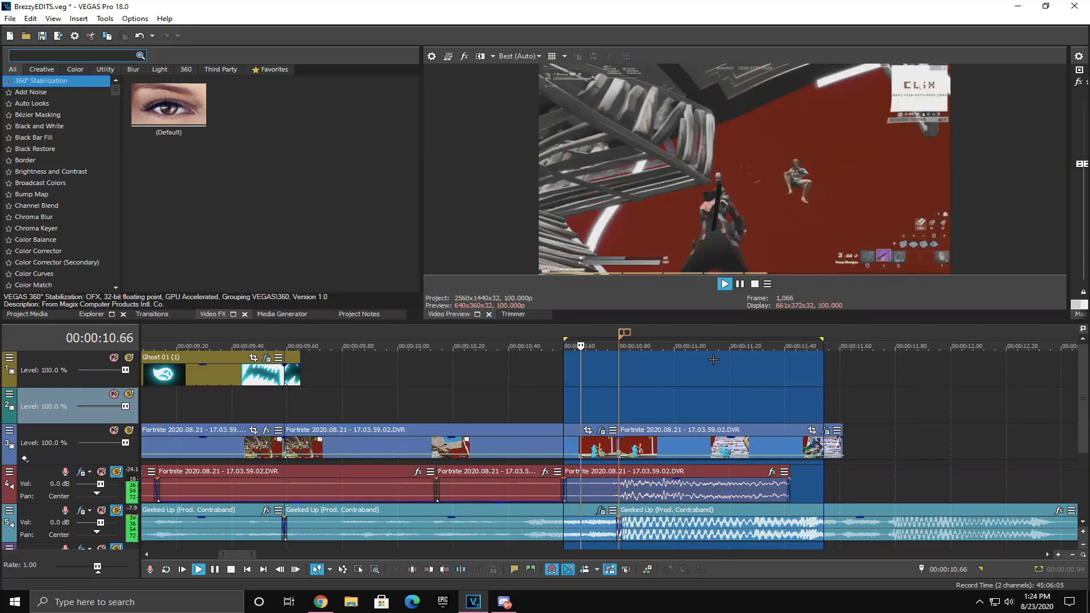
key(space)
click(528, 379)
drag(565, 377, 450, 363)
click(618, 380)
scroll(619, 380, down, 6)
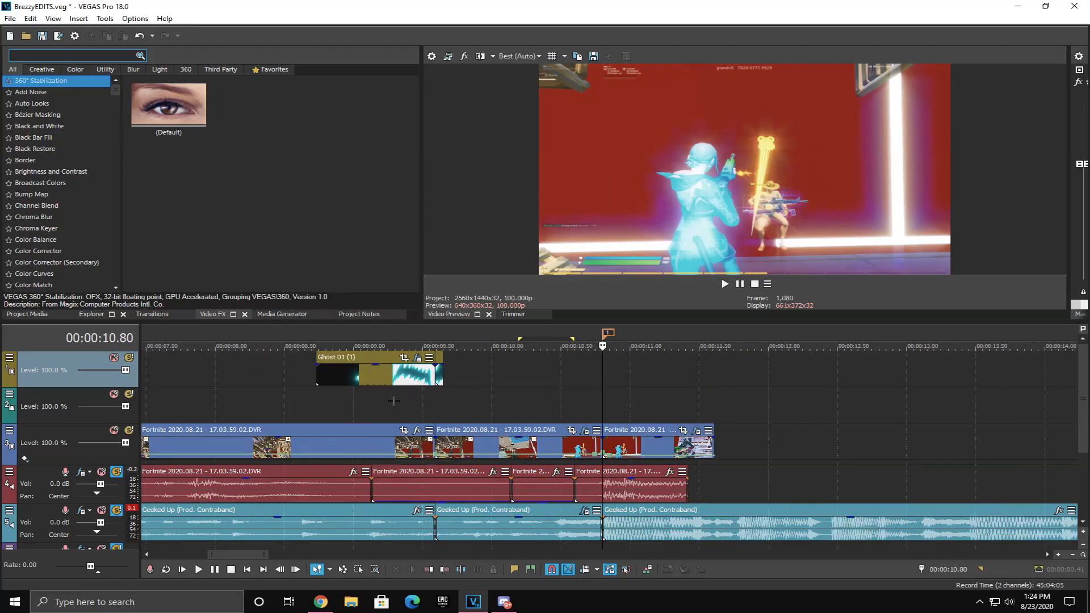
Step: Examine the ghost overlay's frames around 00:00:09.13 and go to its start at 00:00:08.73
click(487, 414)
scroll(568, 407, up, 3)
click(675, 401)
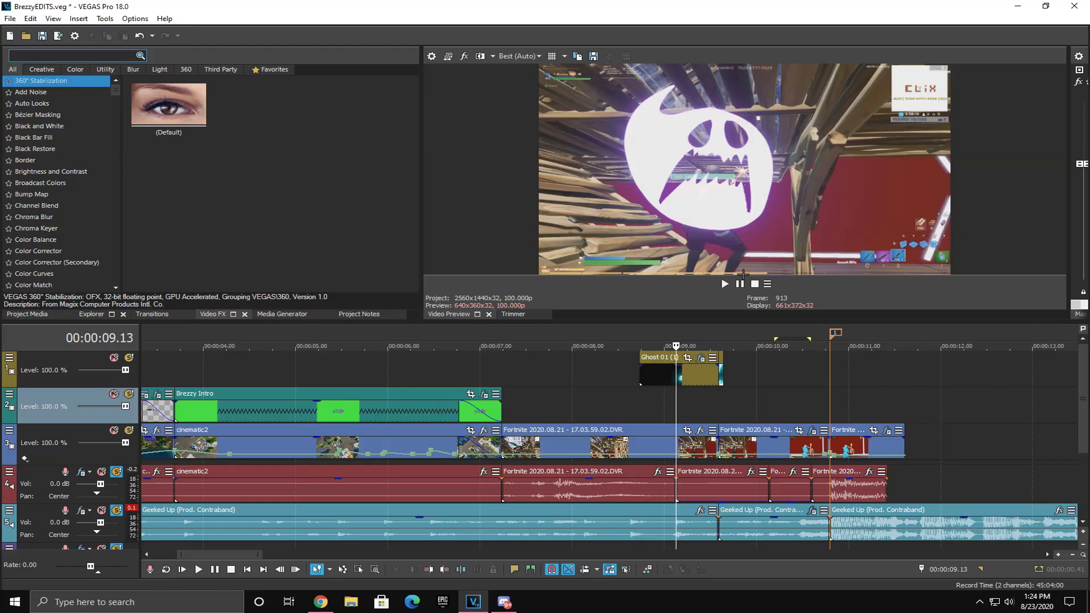
click(680, 394)
click(694, 393)
click(655, 396)
click(696, 392)
click(648, 404)
click(670, 408)
drag(681, 410, 688, 410)
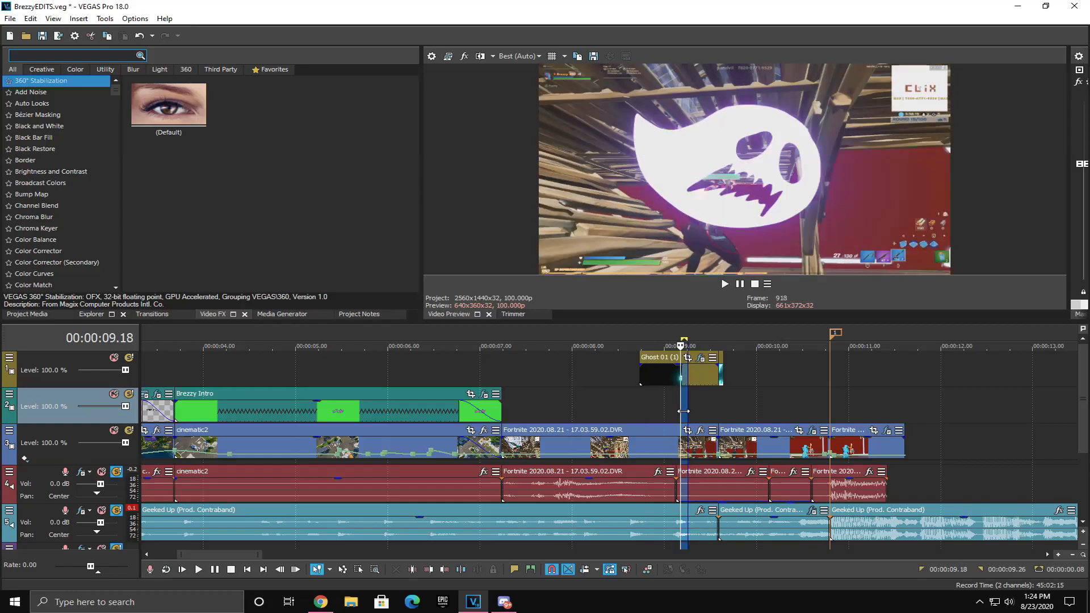
click(660, 410)
click(638, 408)
scroll(638, 408, down, 2)
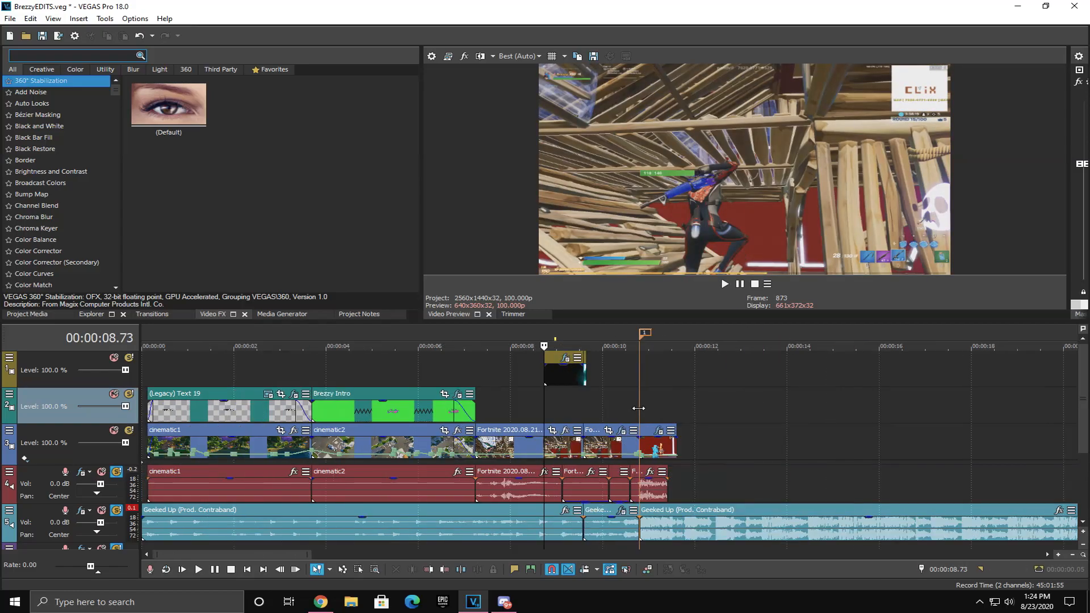
Step: Mark the range from 00:00:05.06 to 00:00:06.30 over the Brezzy Intro clip and examine its frame at 00:00:05.82
drag(376, 363, 437, 354)
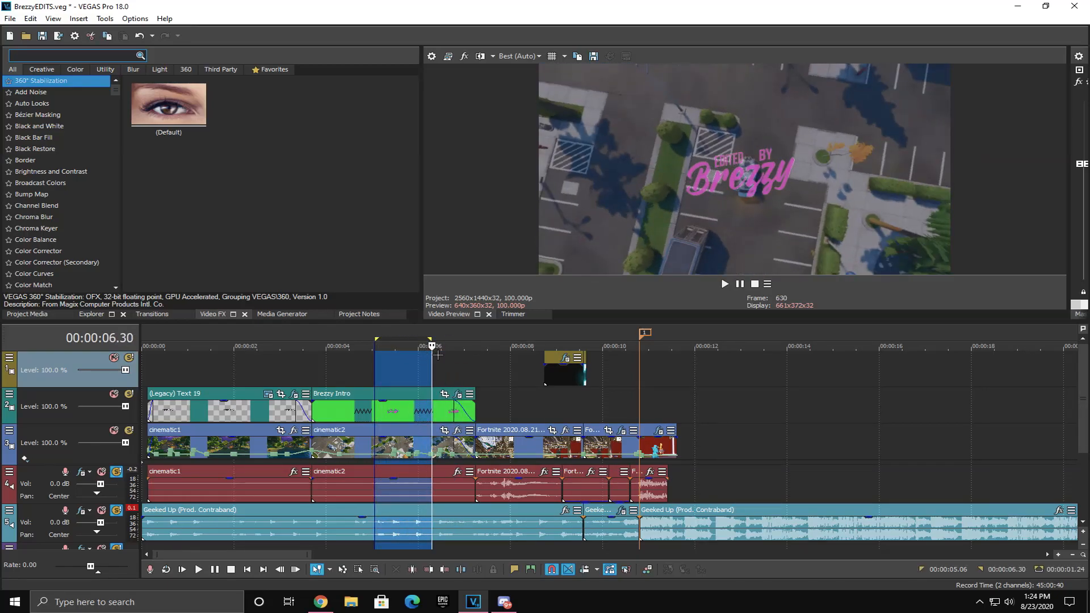
scroll(494, 373, up, 3)
scroll(559, 389, down, 2)
click(504, 372)
click(468, 370)
click(544, 361)
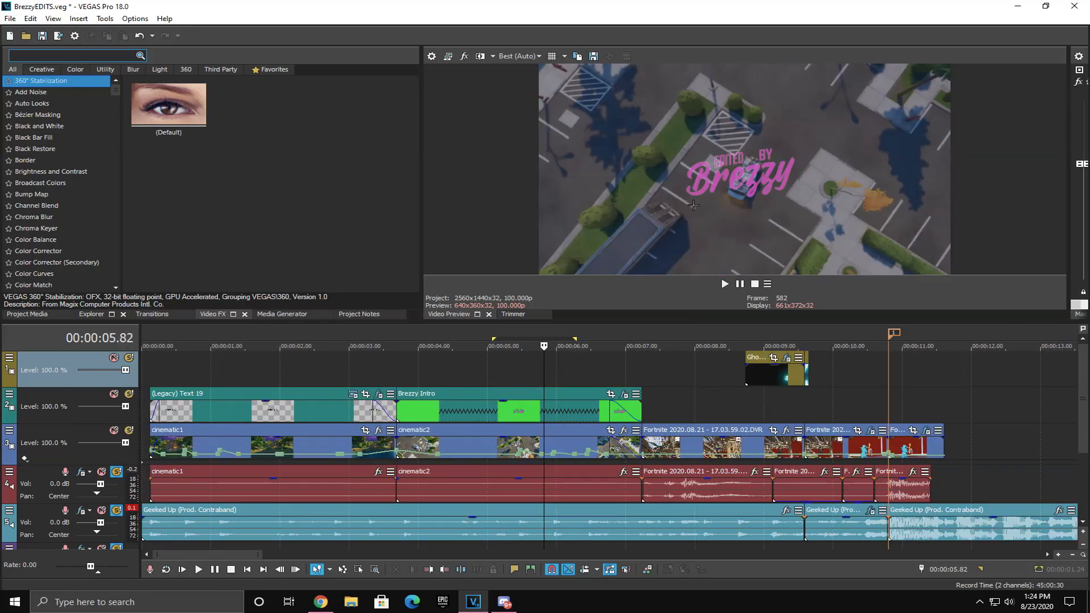
Step: Open the Brezzy Intro clip's event effects and check the key colour of its Chroma Keyer
click(623, 393)
click(188, 337)
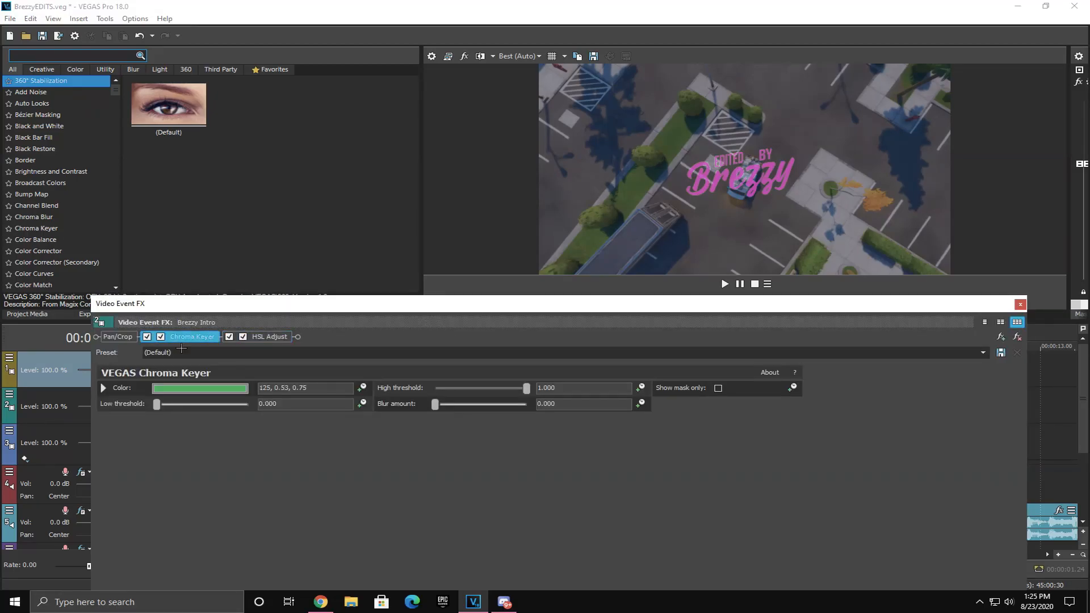
click(196, 388)
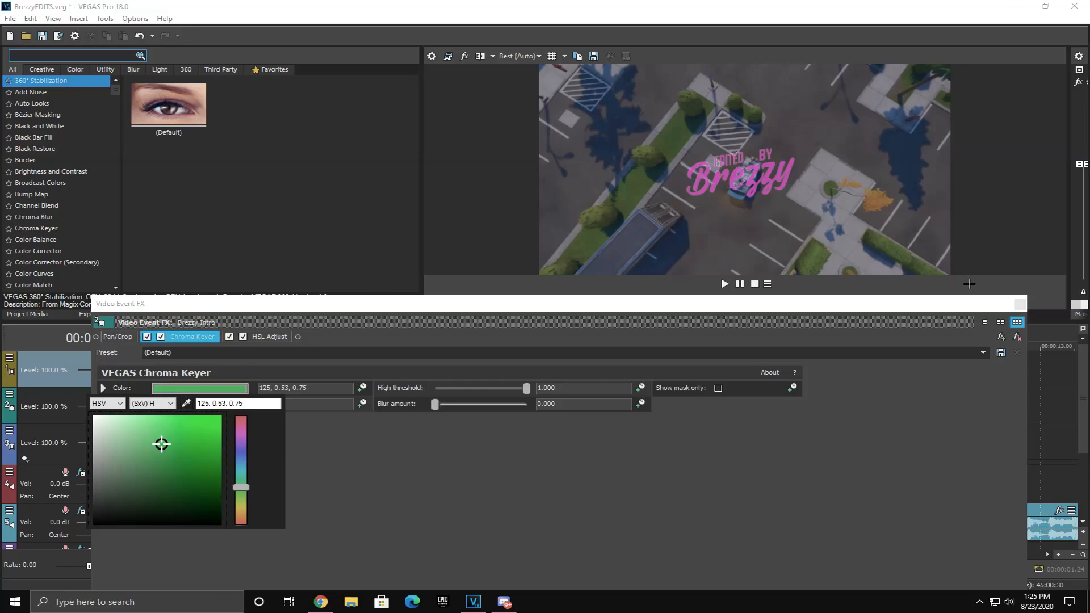
Step: Check the HSL Adjust values in the Brezzy Intro clip's event effects and close the effects window
click(1017, 305)
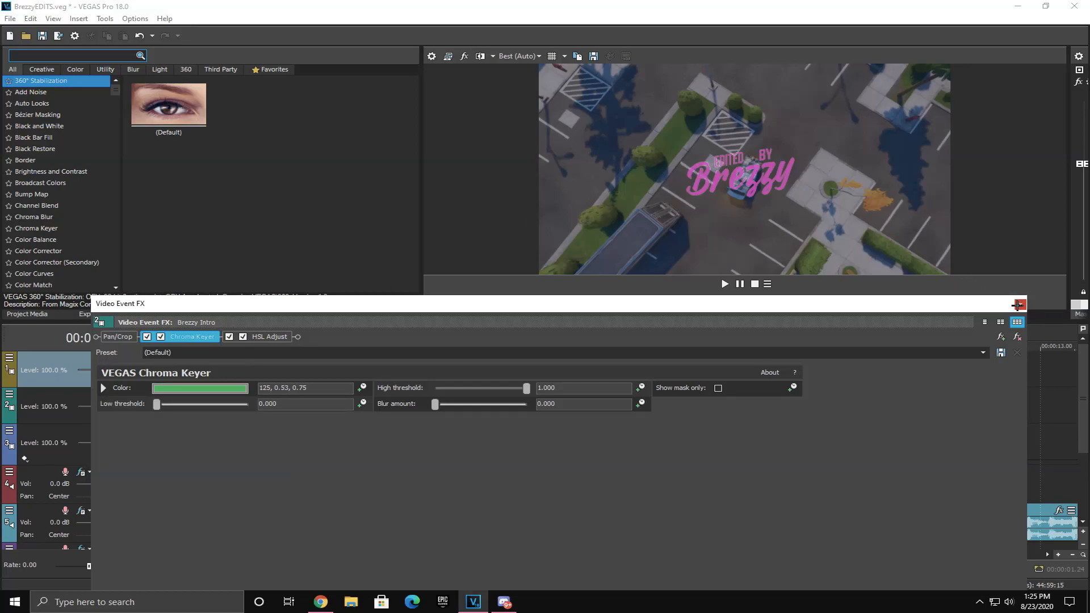
click(268, 337)
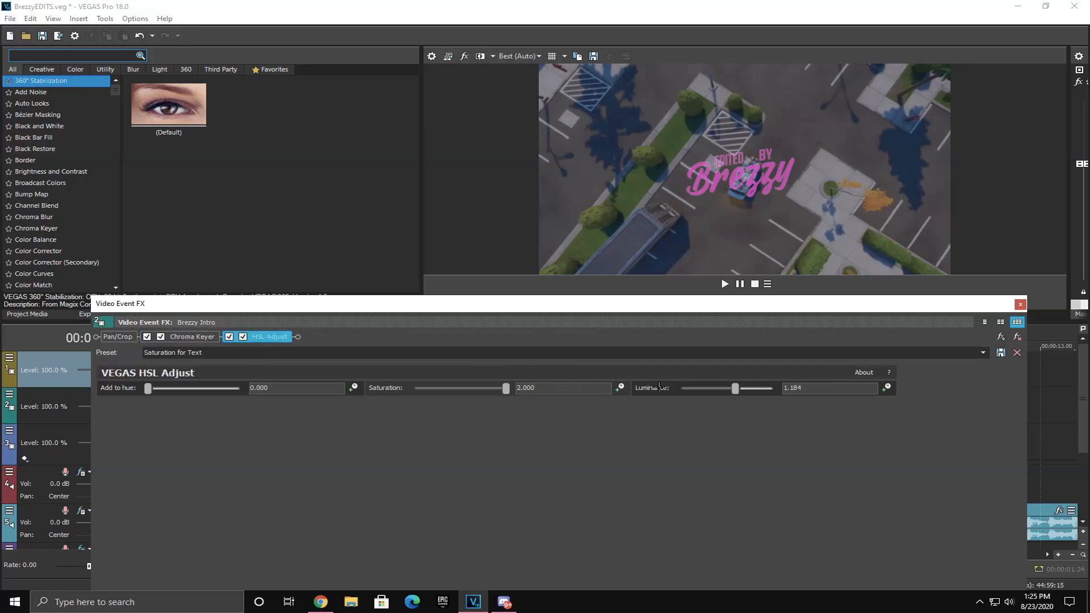
click(1020, 304)
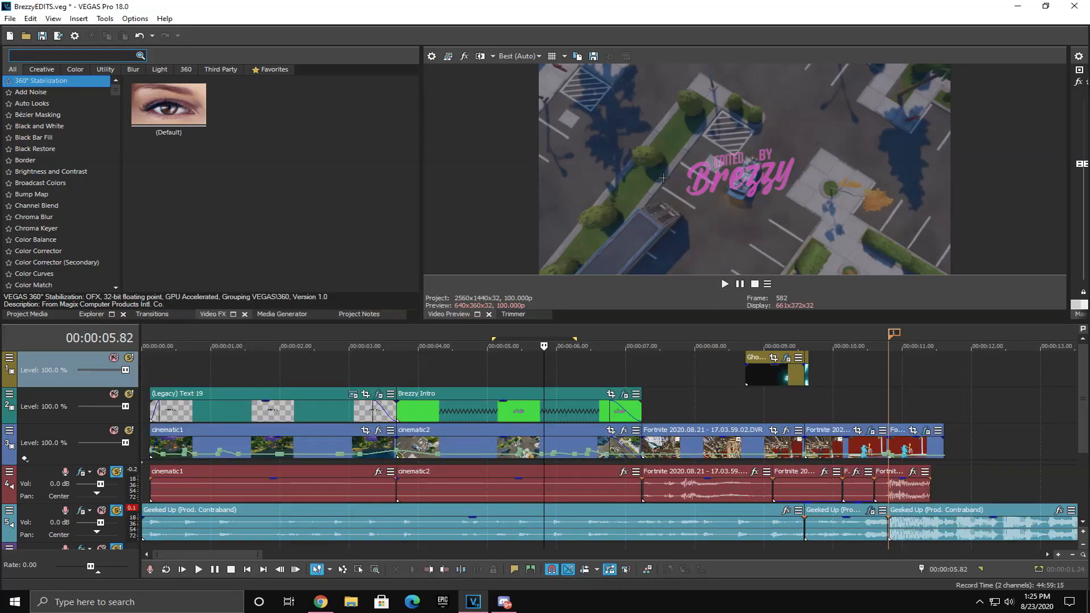
Step: Look over the intro clips on the timeline and go to the project's beginning at 00:00:00.12
click(507, 372)
click(364, 379)
click(505, 382)
click(297, 358)
scroll(435, 388, down, 2)
scroll(393, 397, up, 1)
click(449, 406)
scroll(439, 406, down, 2)
click(182, 370)
click(144, 371)
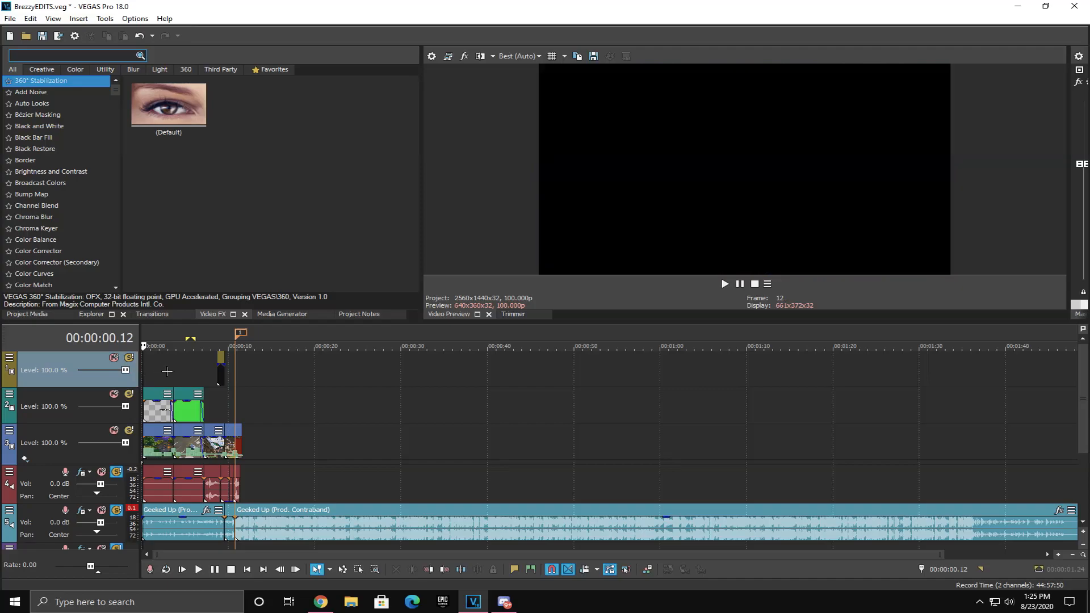
Step: Mark a range of 00:00:10.24 from the project's beginning and examine the frame at 00:00:10.14
scroll(235, 380, up, 2)
scroll(215, 369, up, 2)
drag(146, 366, 1087, 355)
scroll(867, 360, down, 2)
click(593, 404)
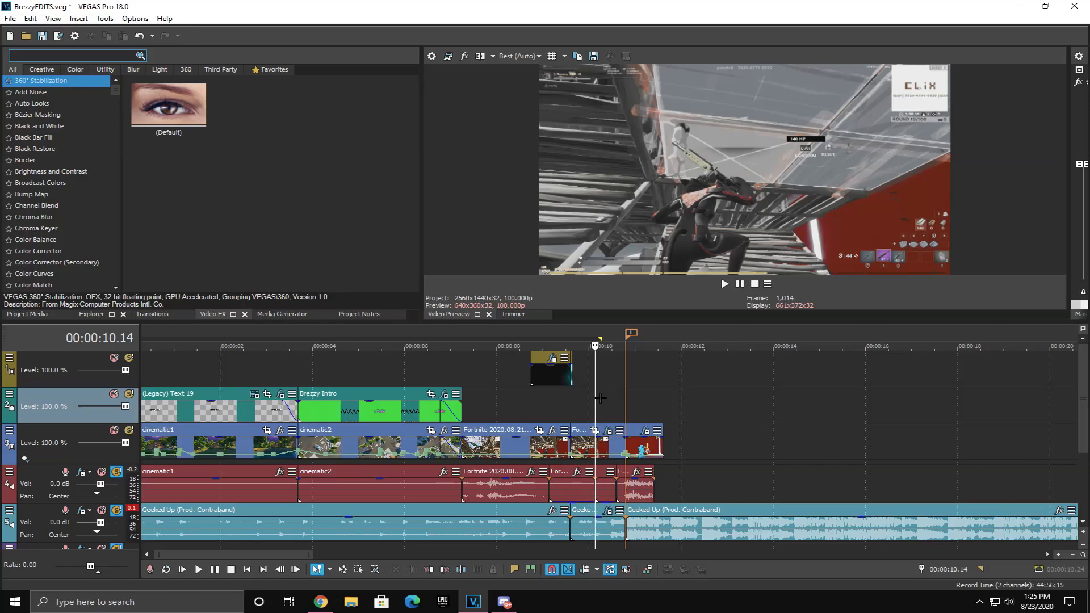
Step: Go to 00:00:01.97 and review the "highlights #7" title's text, properties and outline and shadow effects in its media generator
scroll(243, 405, down, 1)
click(187, 363)
scroll(189, 364, up, 1)
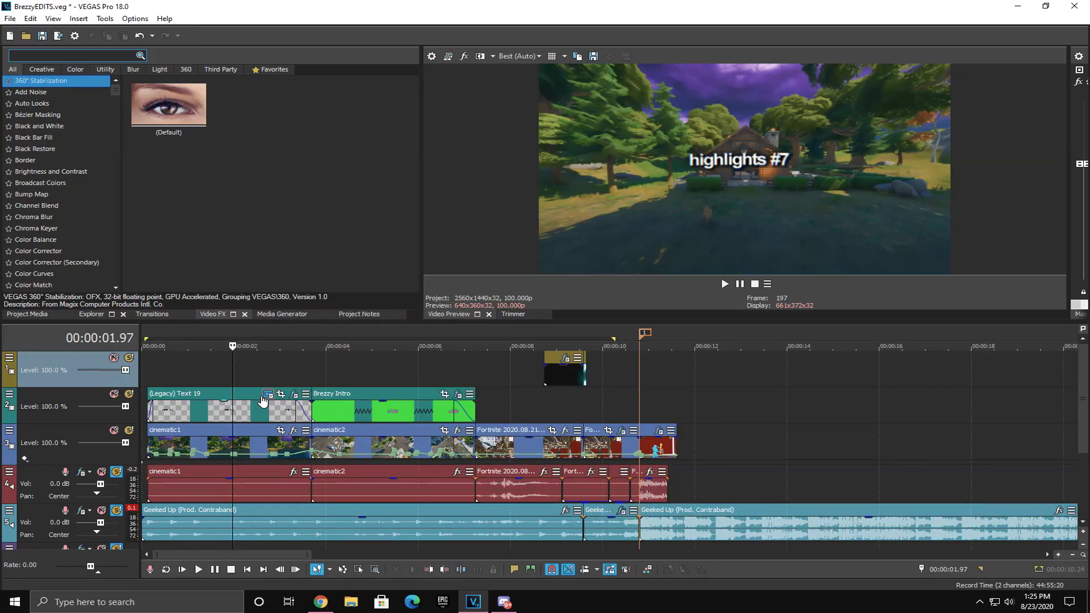
click(267, 394)
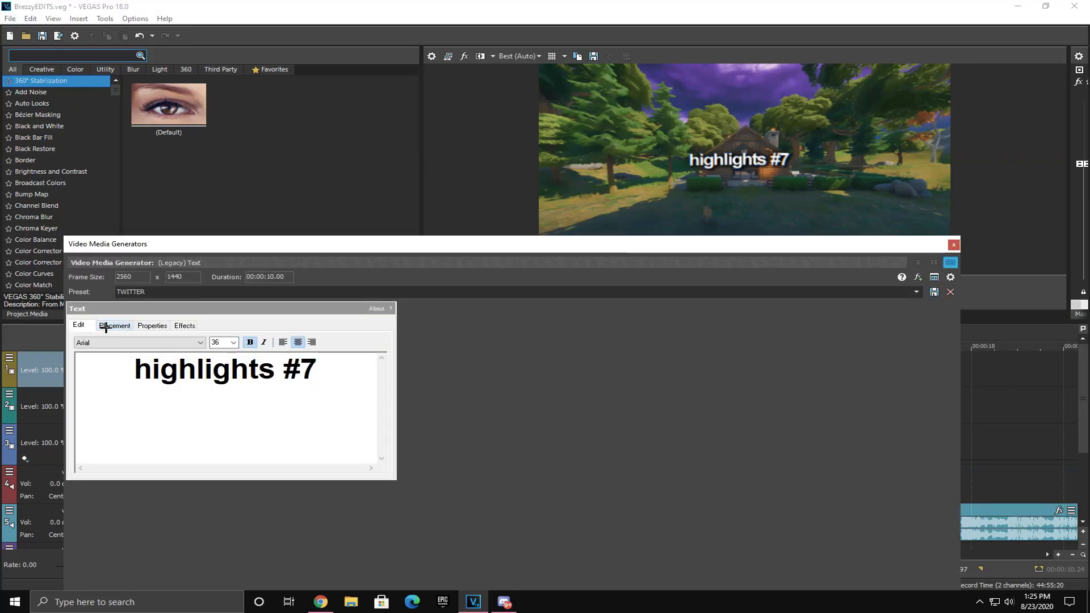
click(152, 325)
click(184, 325)
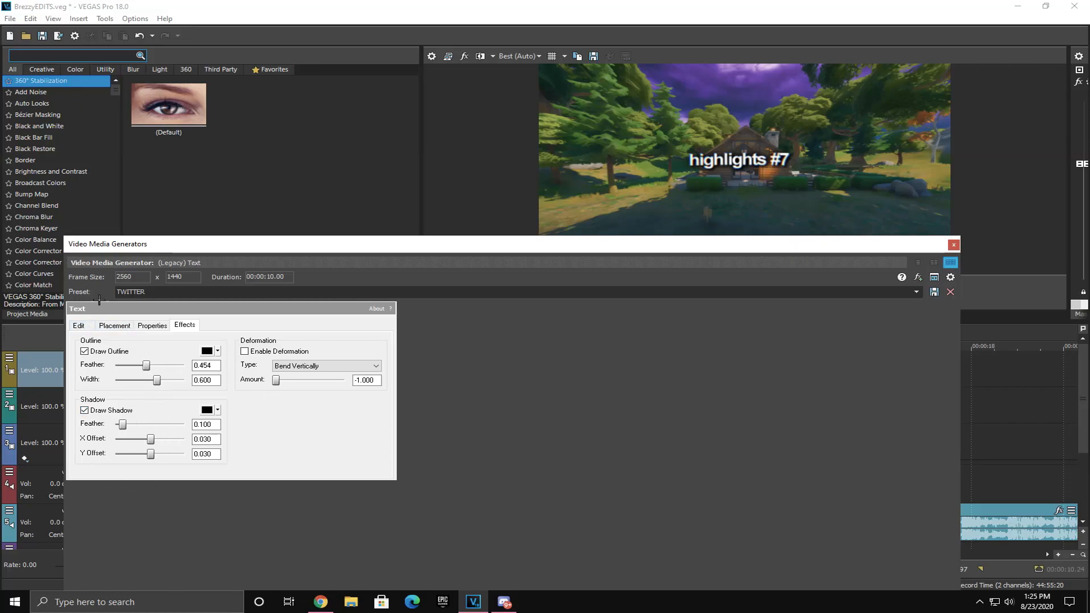
click(79, 325)
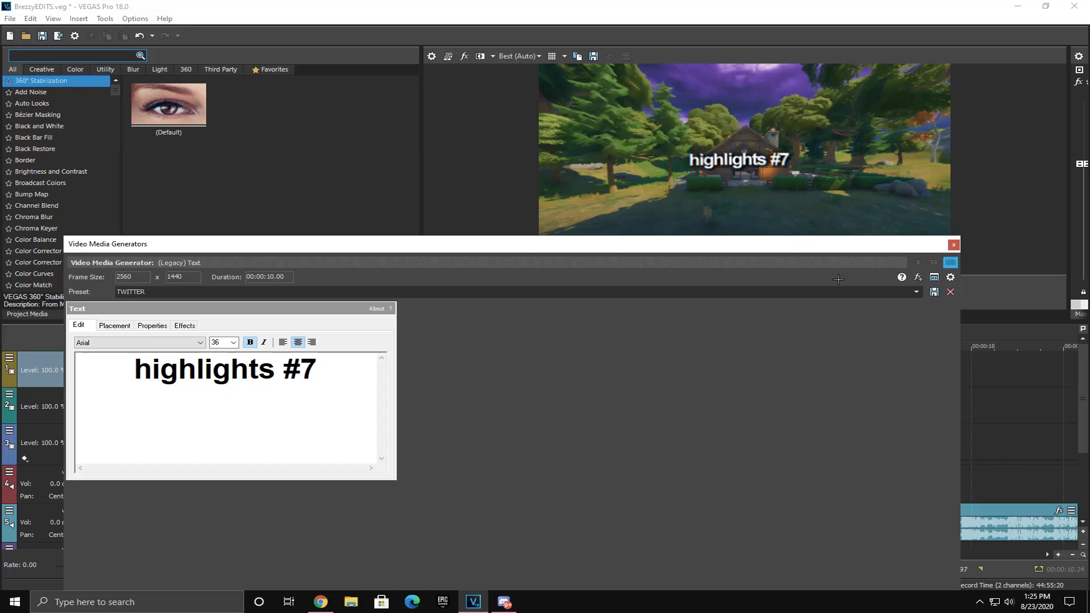
click(953, 245)
Step: Mark the range from 00:00:07.24 to 00:00:10.14 and go to the beat drop marker at 00:00:10.80
drag(572, 376, 609, 380)
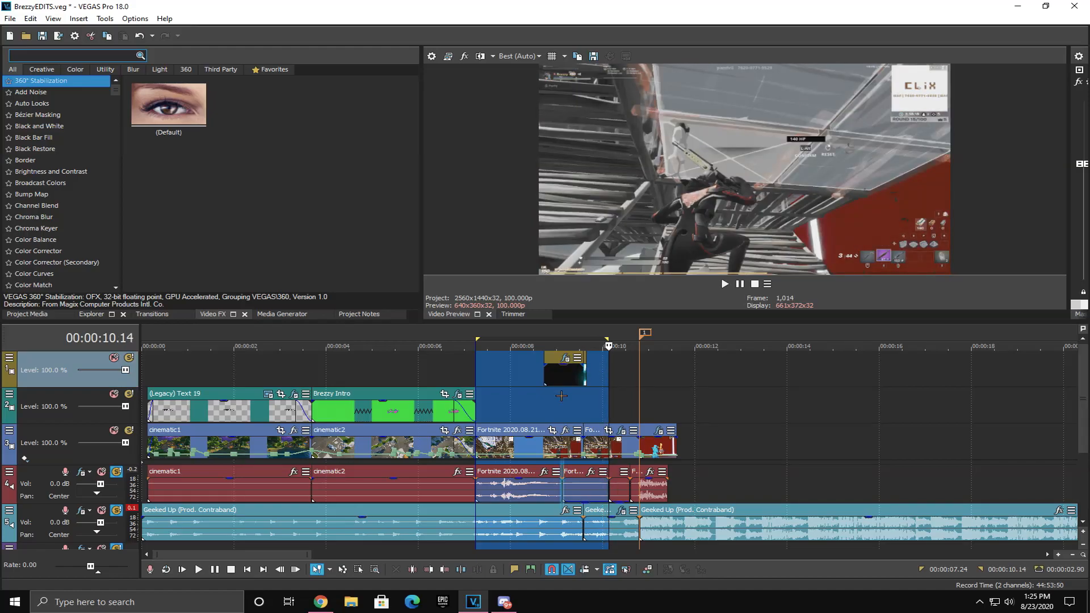
click(621, 402)
click(641, 402)
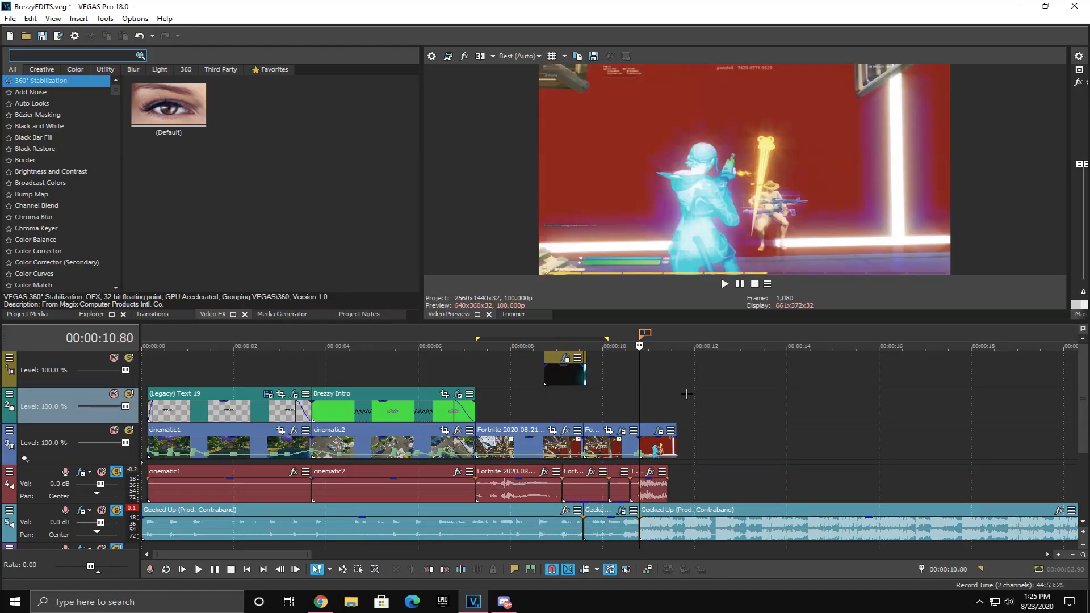